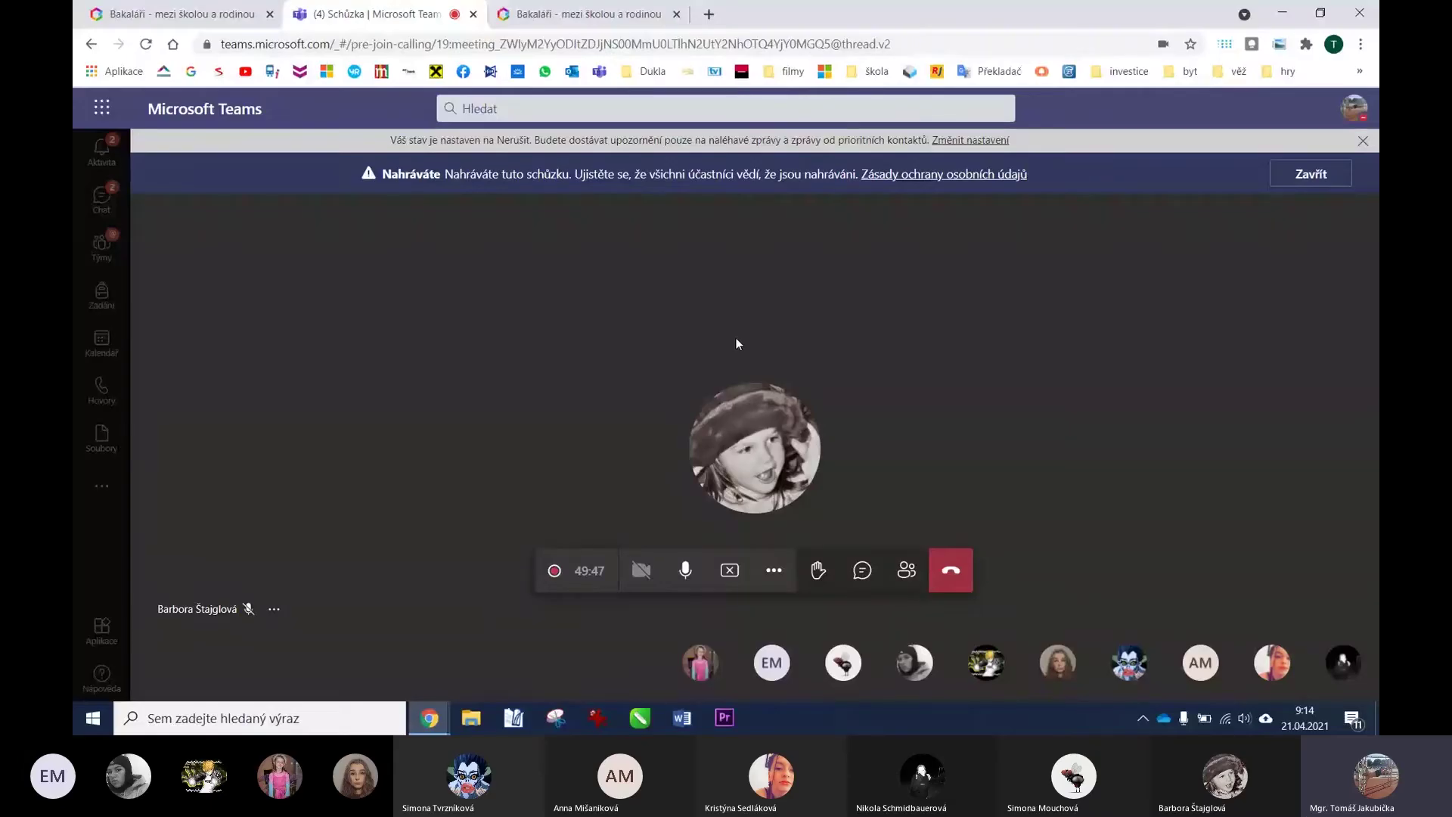
# Launch PowerPoint for the web from the Teams Microsoft 365 app launcher.
pyautogui.click(104, 108)
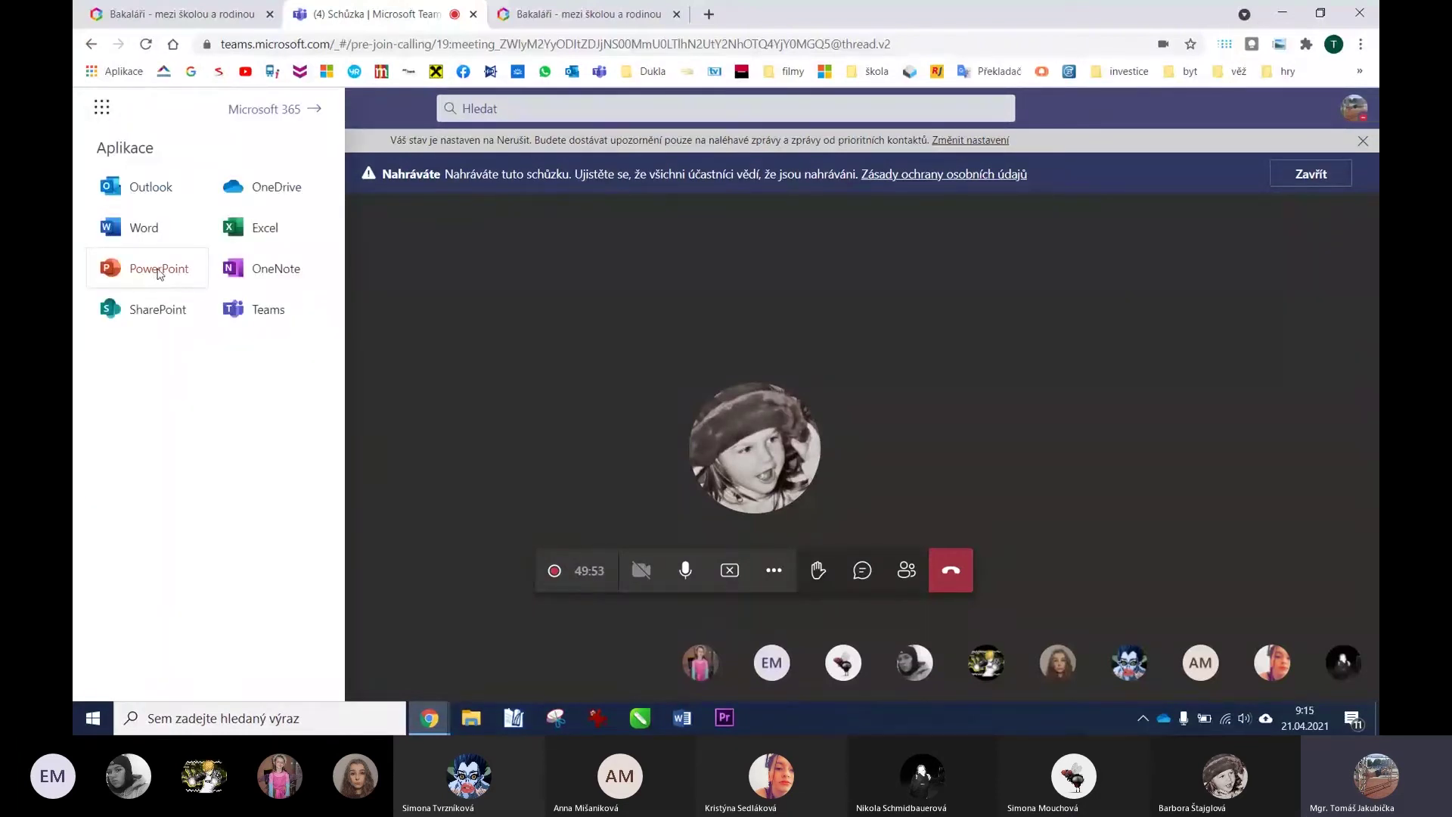
pyautogui.click(157, 274)
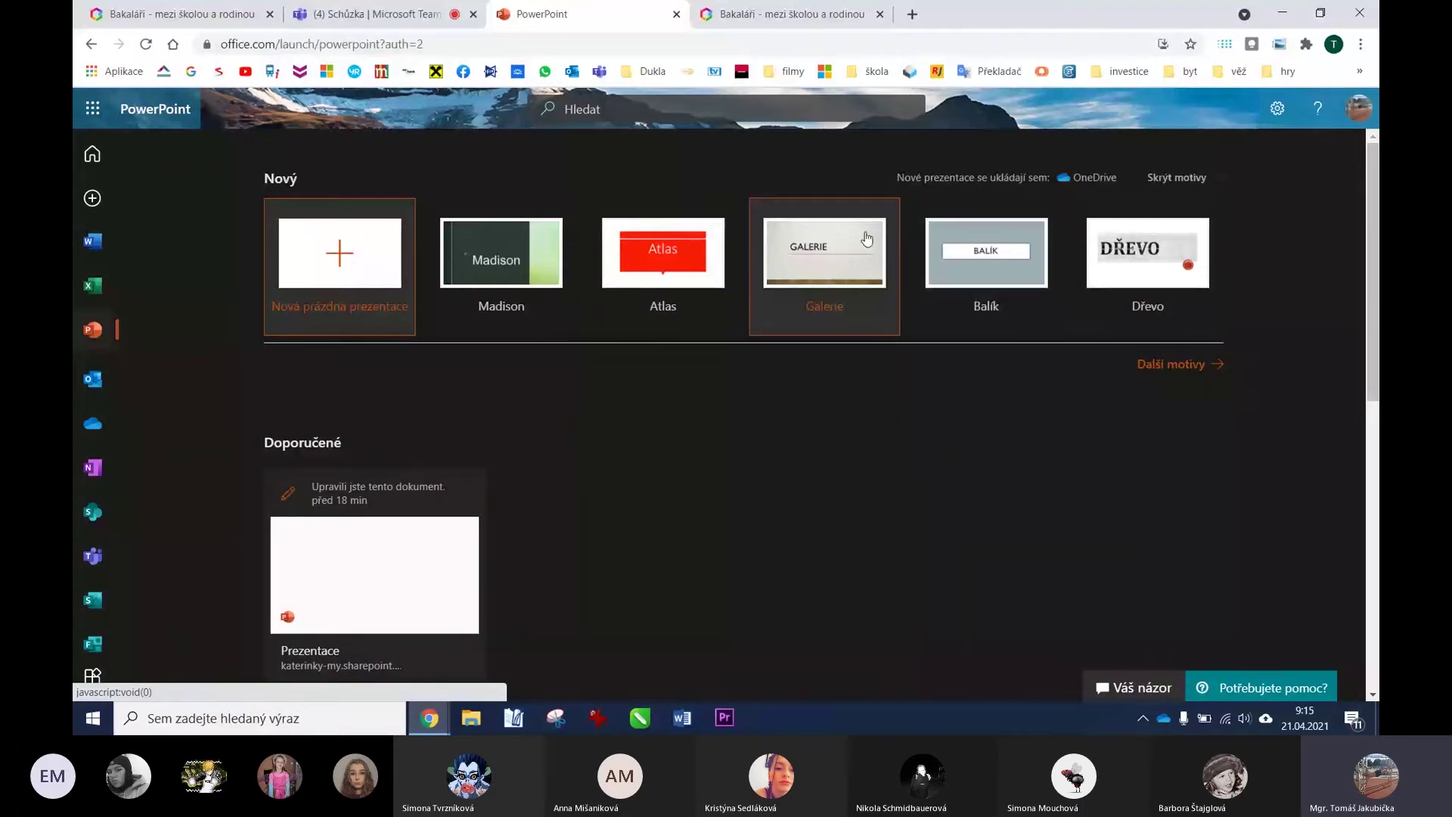
# Create a new blank presentation, Prezentace1, from the start page tile.
pyautogui.click(338, 255)
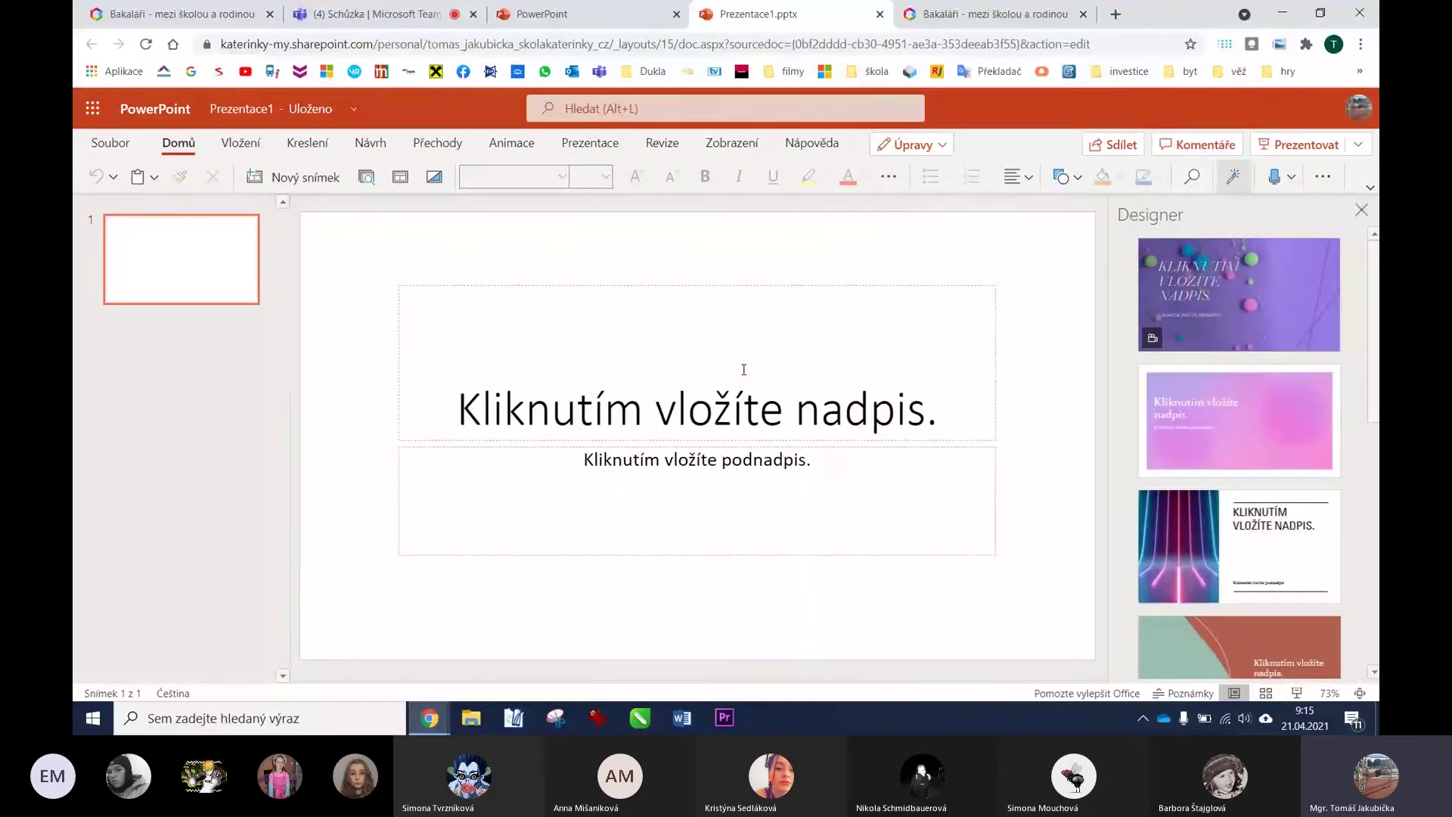
# Rename the file to 'Prezentace práce v powerpointu' and start moving it to another folder.
pyautogui.click(256, 113)
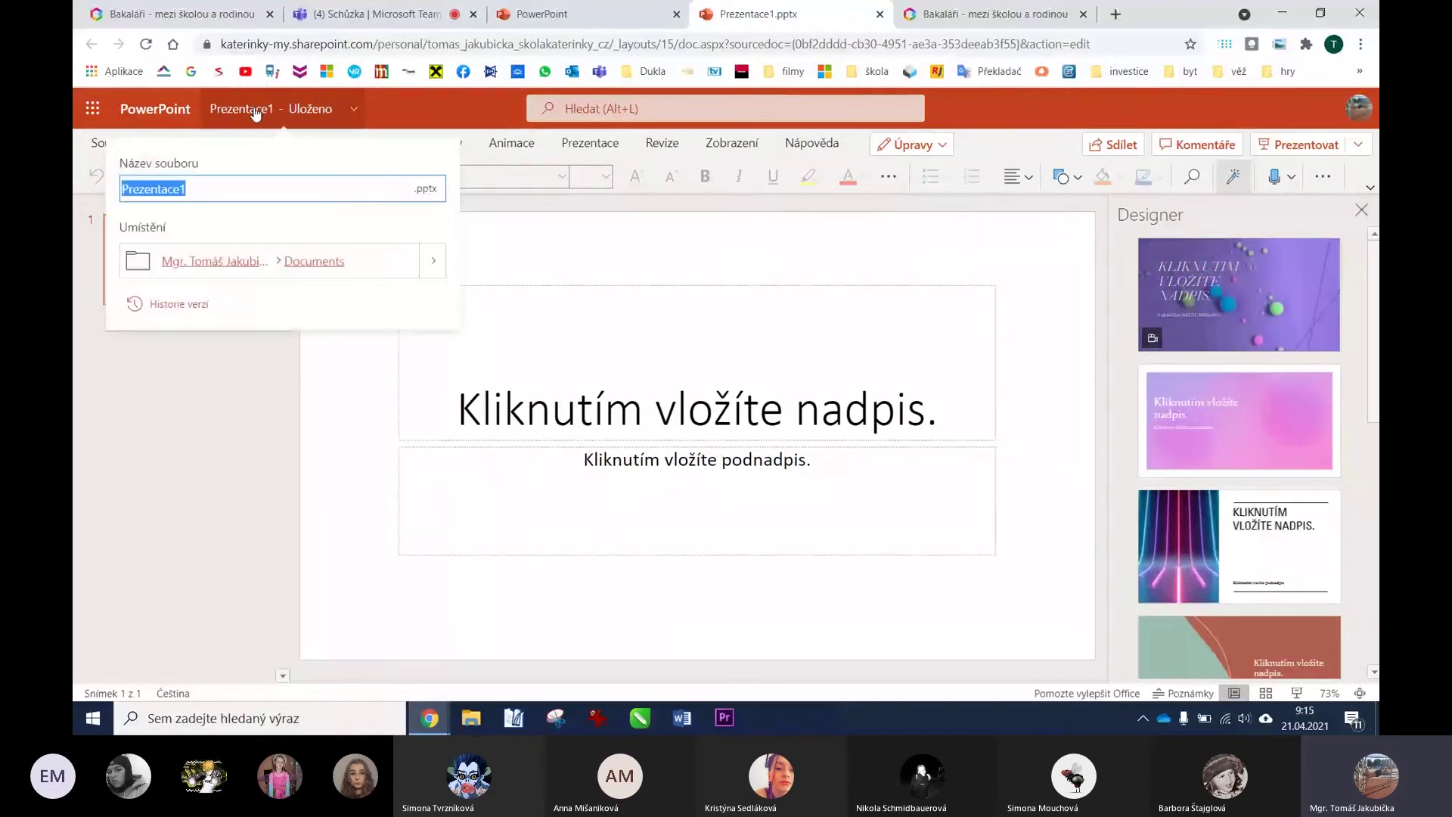
pyautogui.write('Prezentace p')
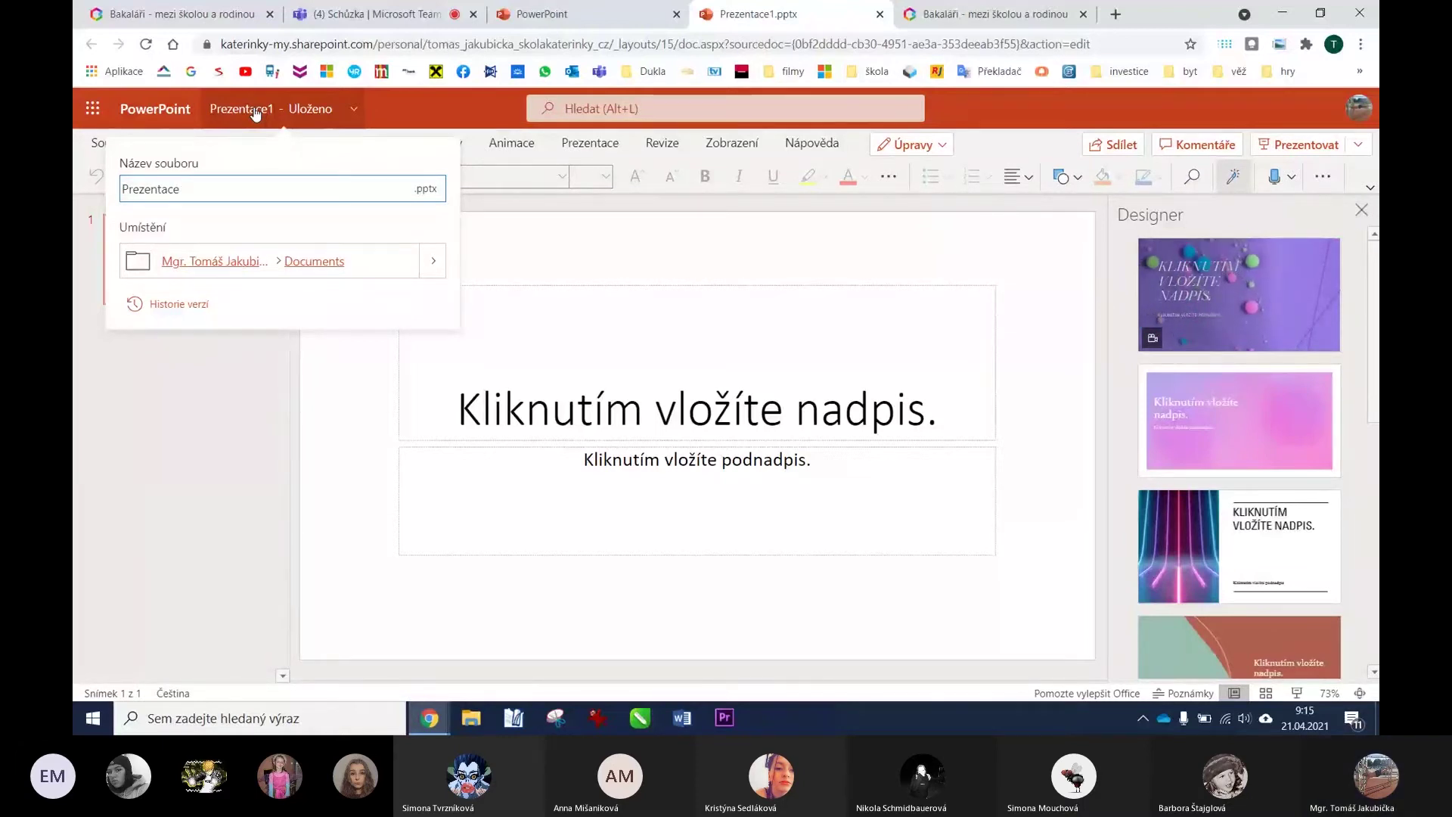
pyautogui.write('ráce v powerpointu')
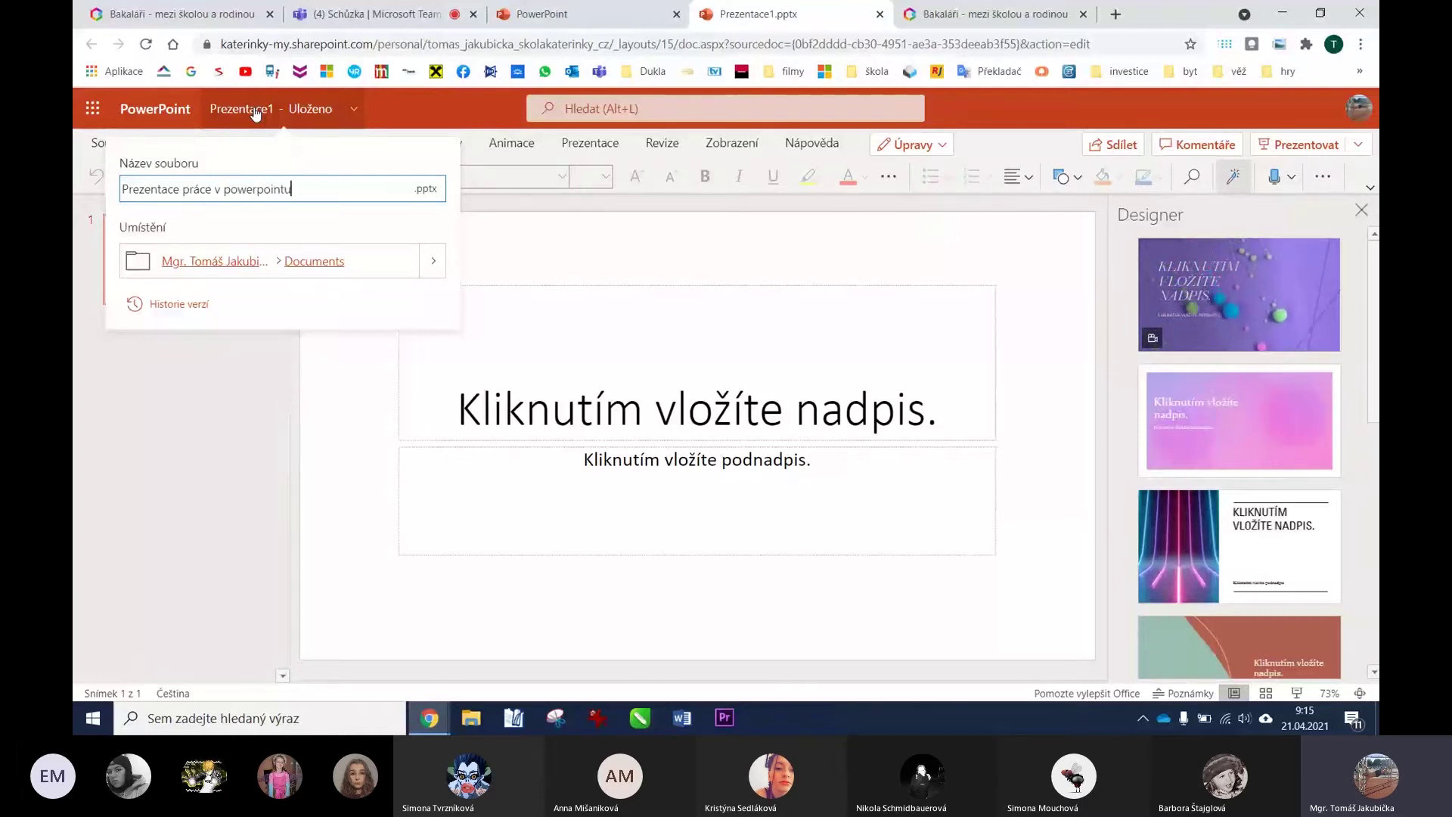
pyautogui.press('Return')
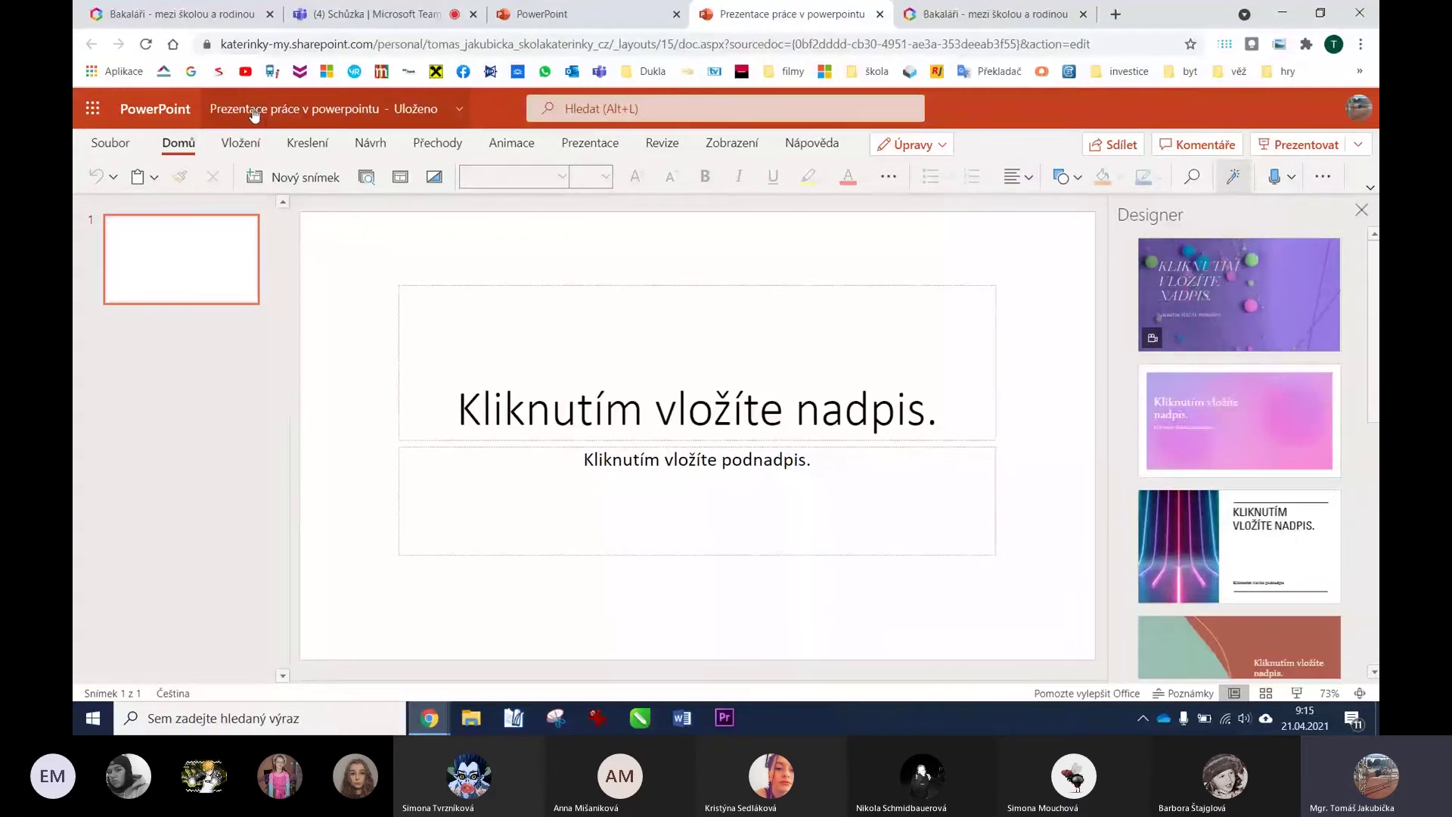
pyautogui.click(459, 111)
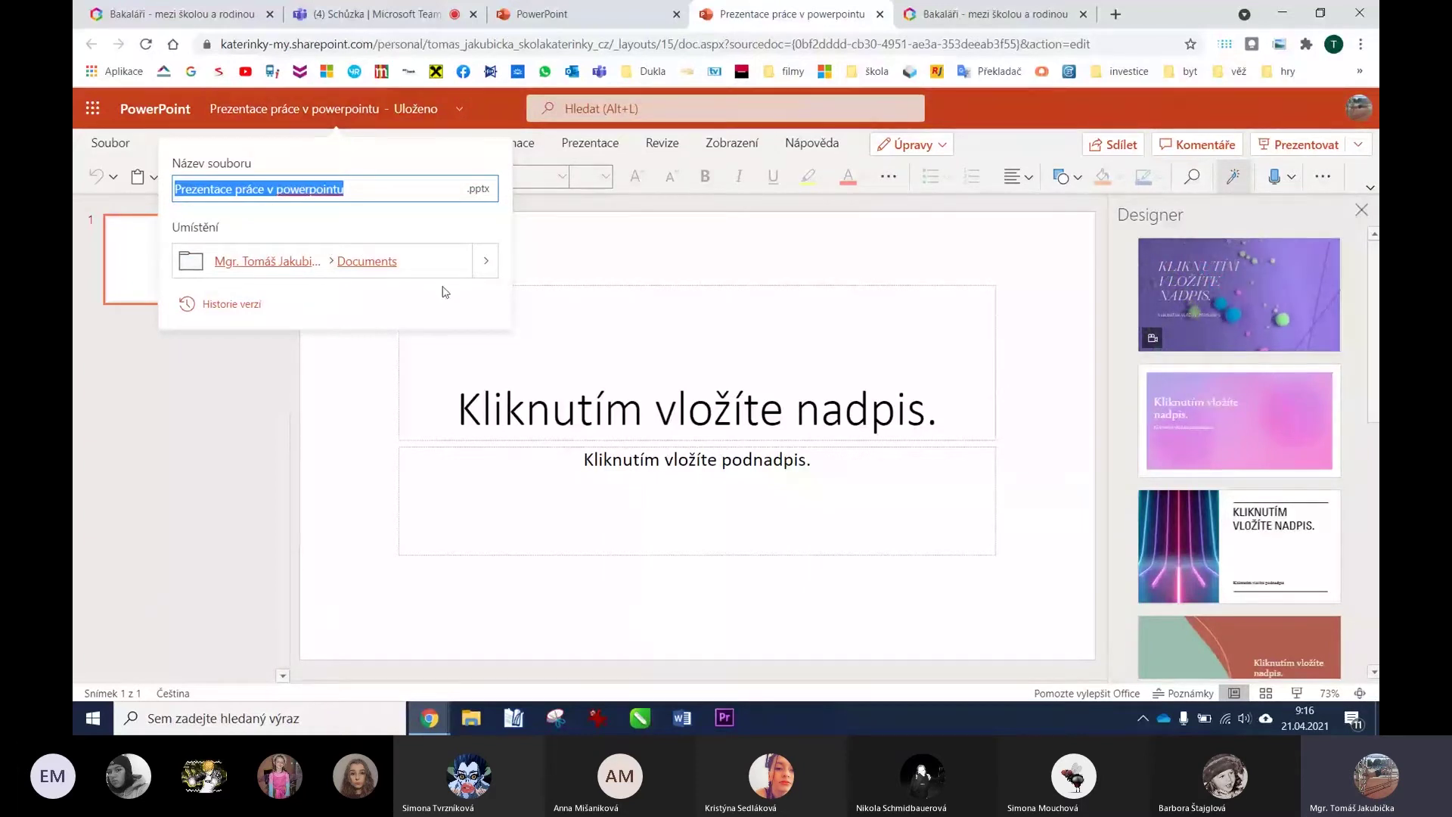
pyautogui.click(486, 266)
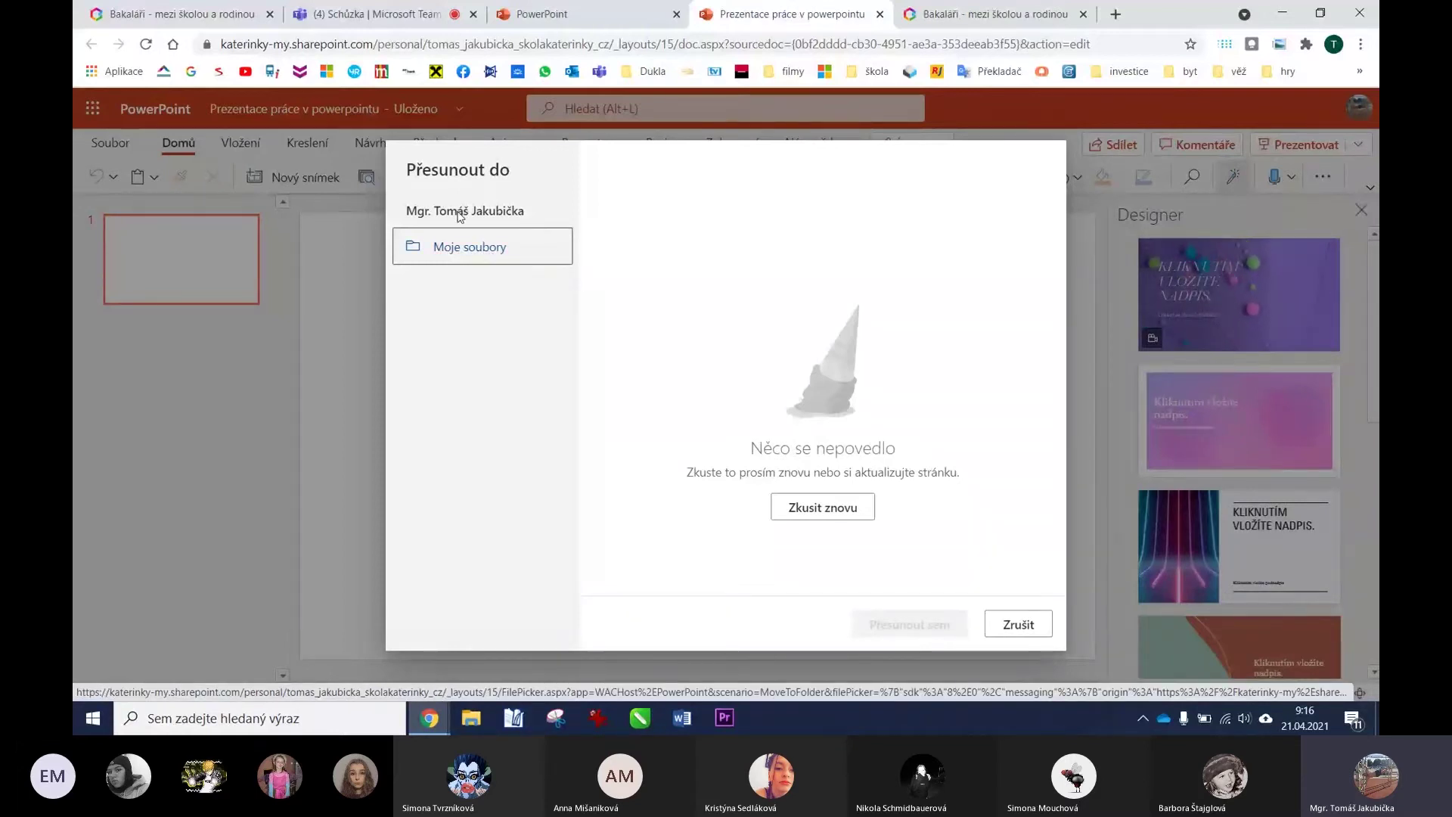
# Move the file into Moje soubory > aaa pripravy na hodiny > ikt > powerpoint and verify the location.
pyautogui.click(461, 250)
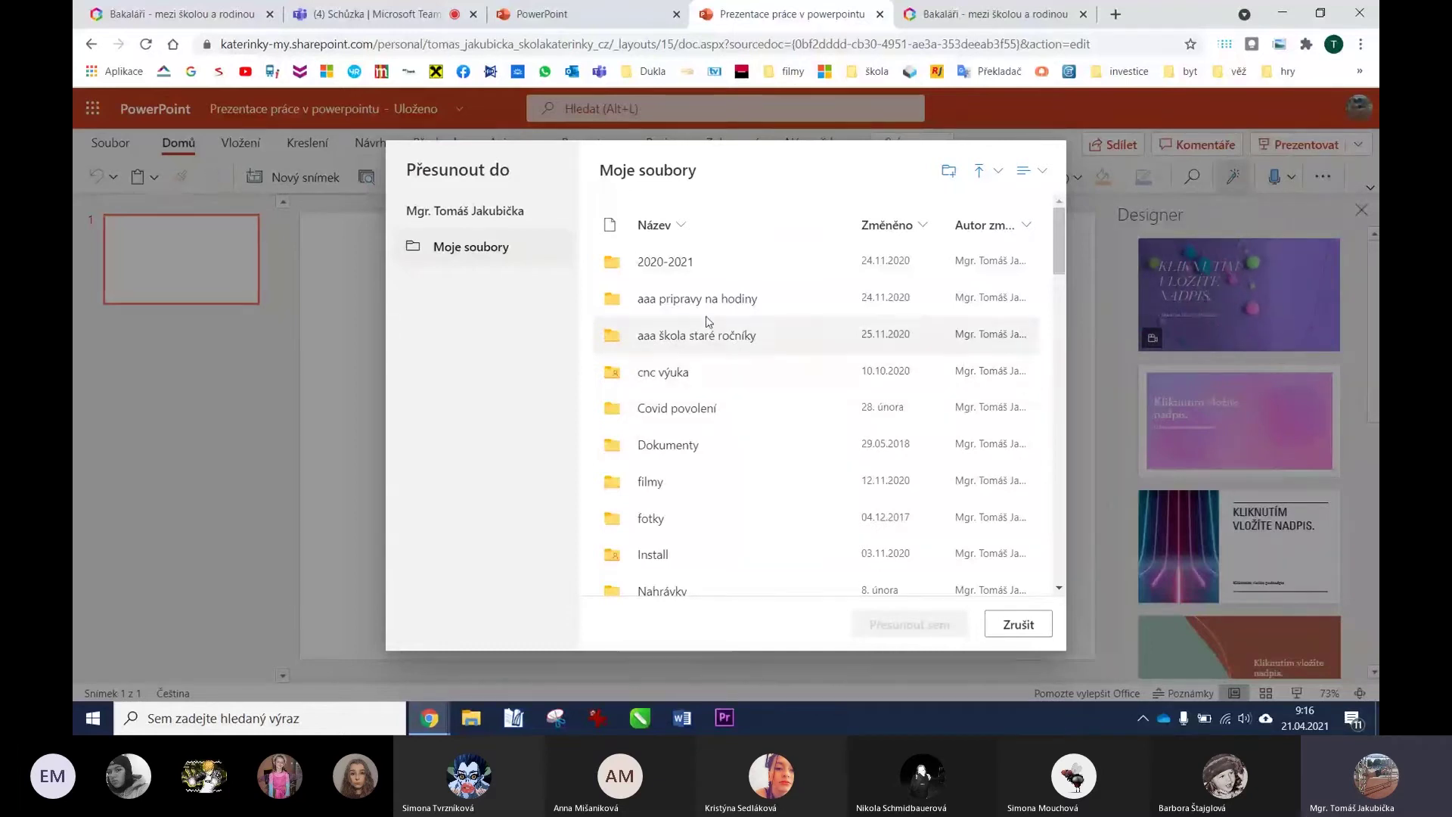
pyautogui.click(674, 303)
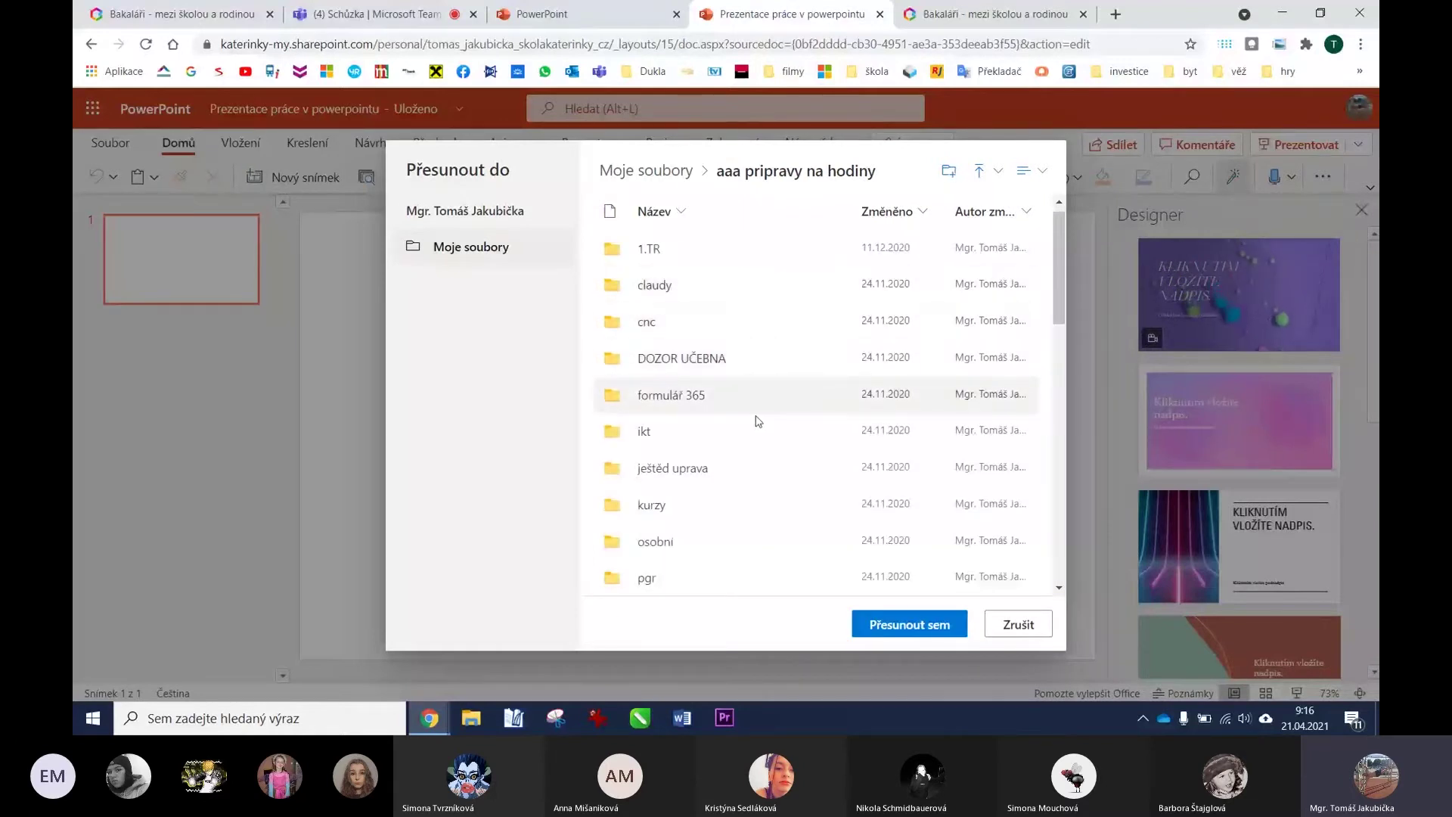
pyautogui.click(642, 436)
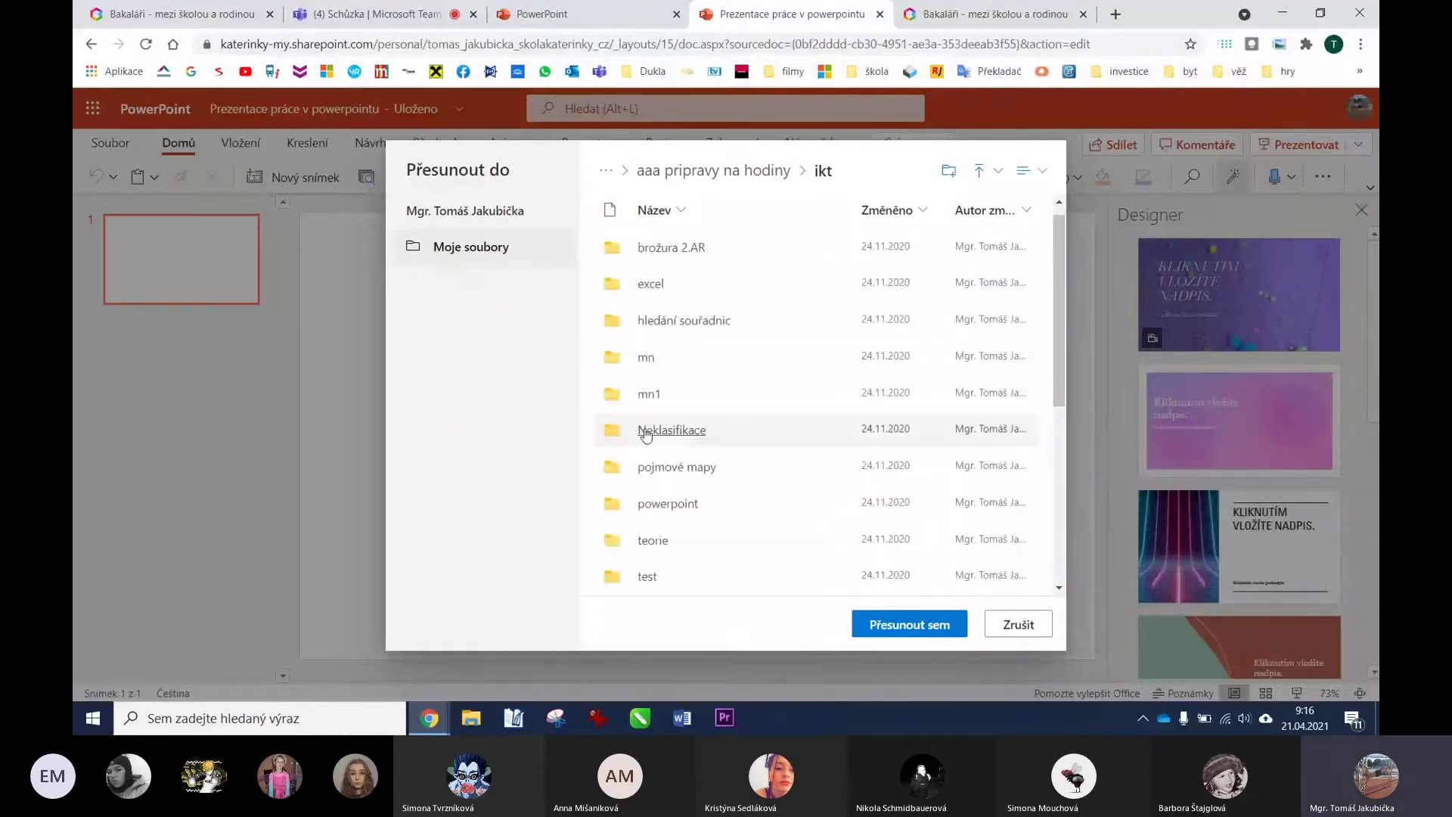
pyautogui.click(680, 517)
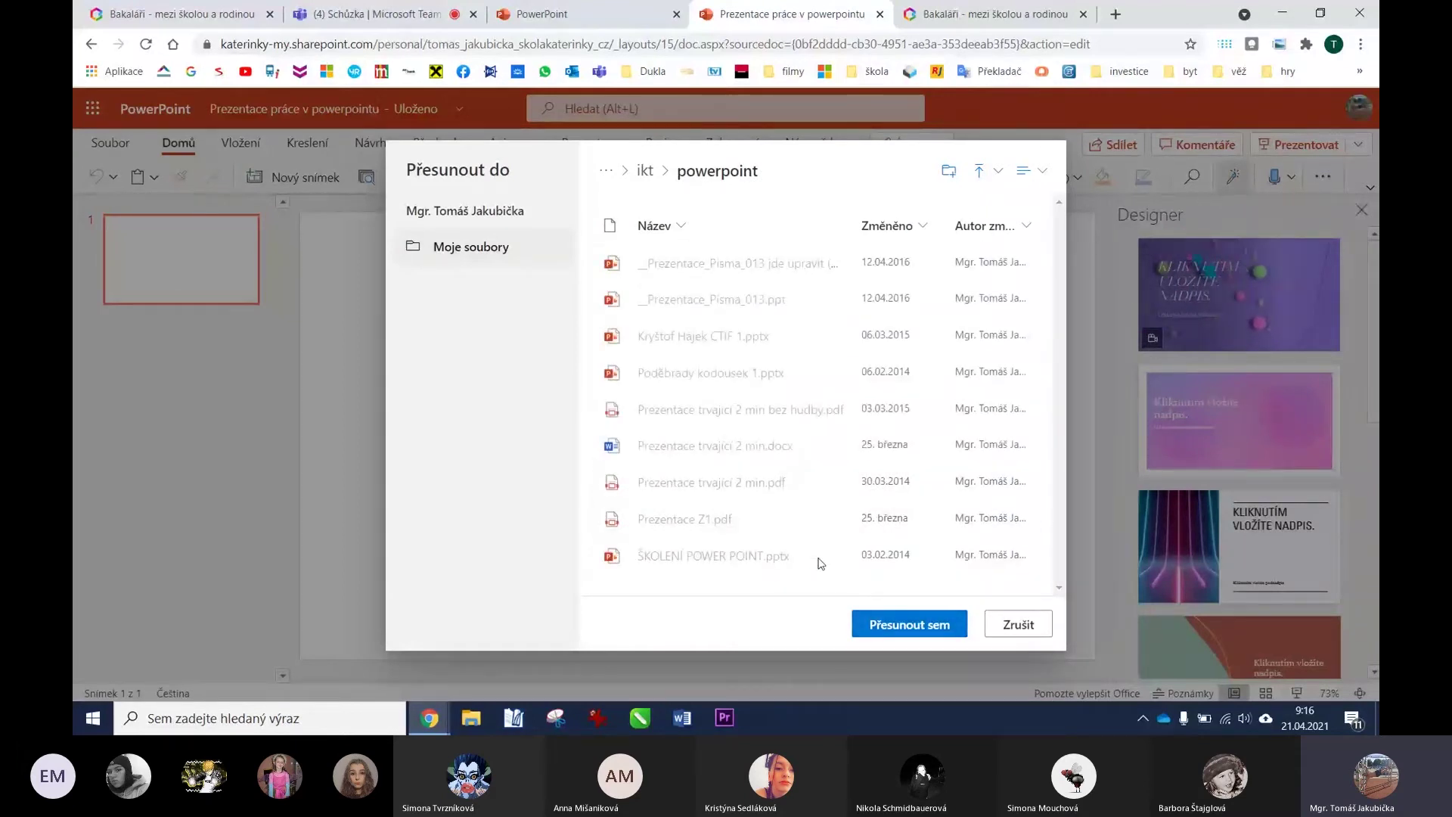
pyautogui.press('Escape')
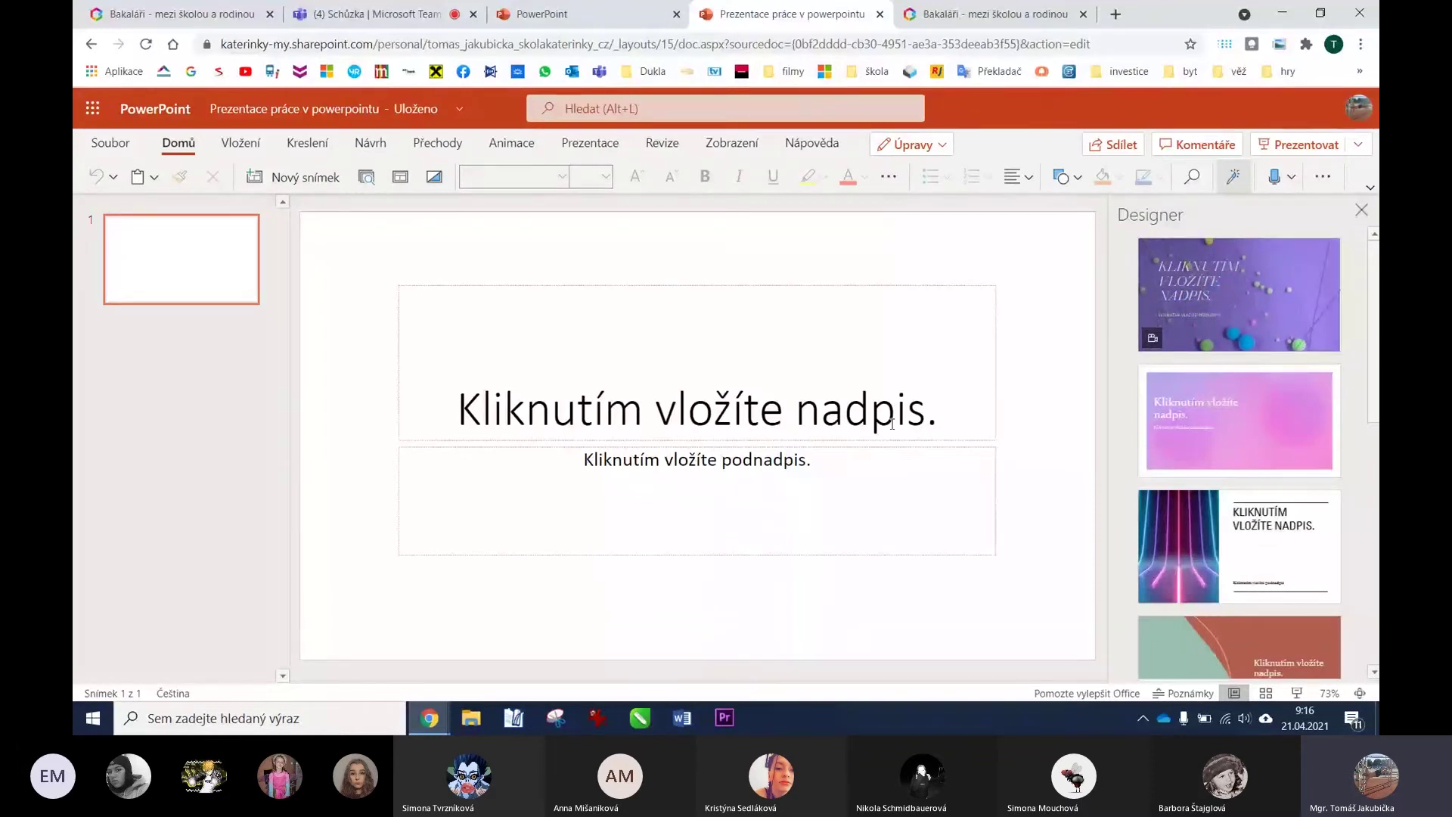
pyautogui.click(333, 109)
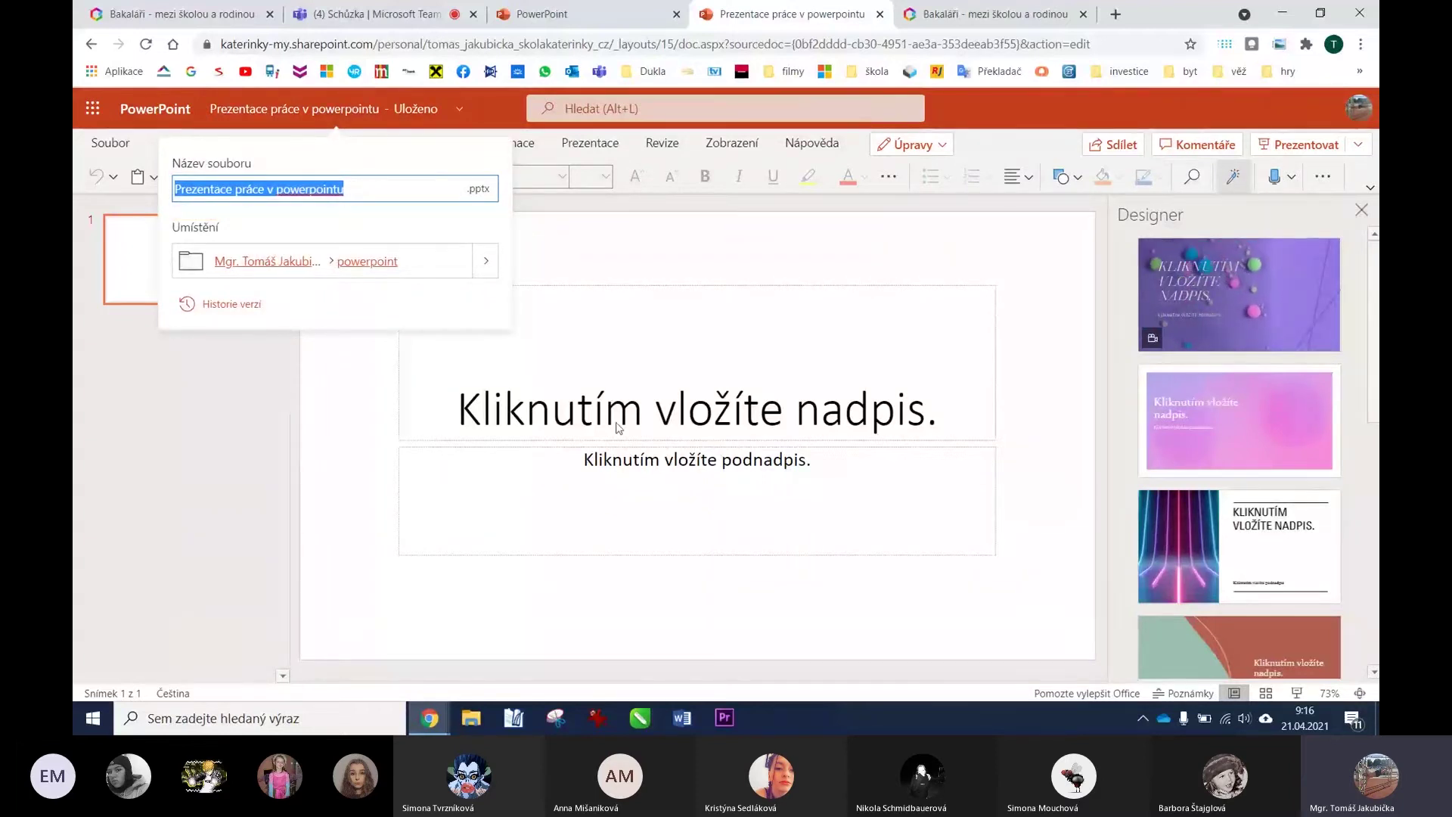
# Paste the title 'Prezentace práce v powerpointu' and apply the first purple bubble Designer idea.
pyautogui.click(965, 411)
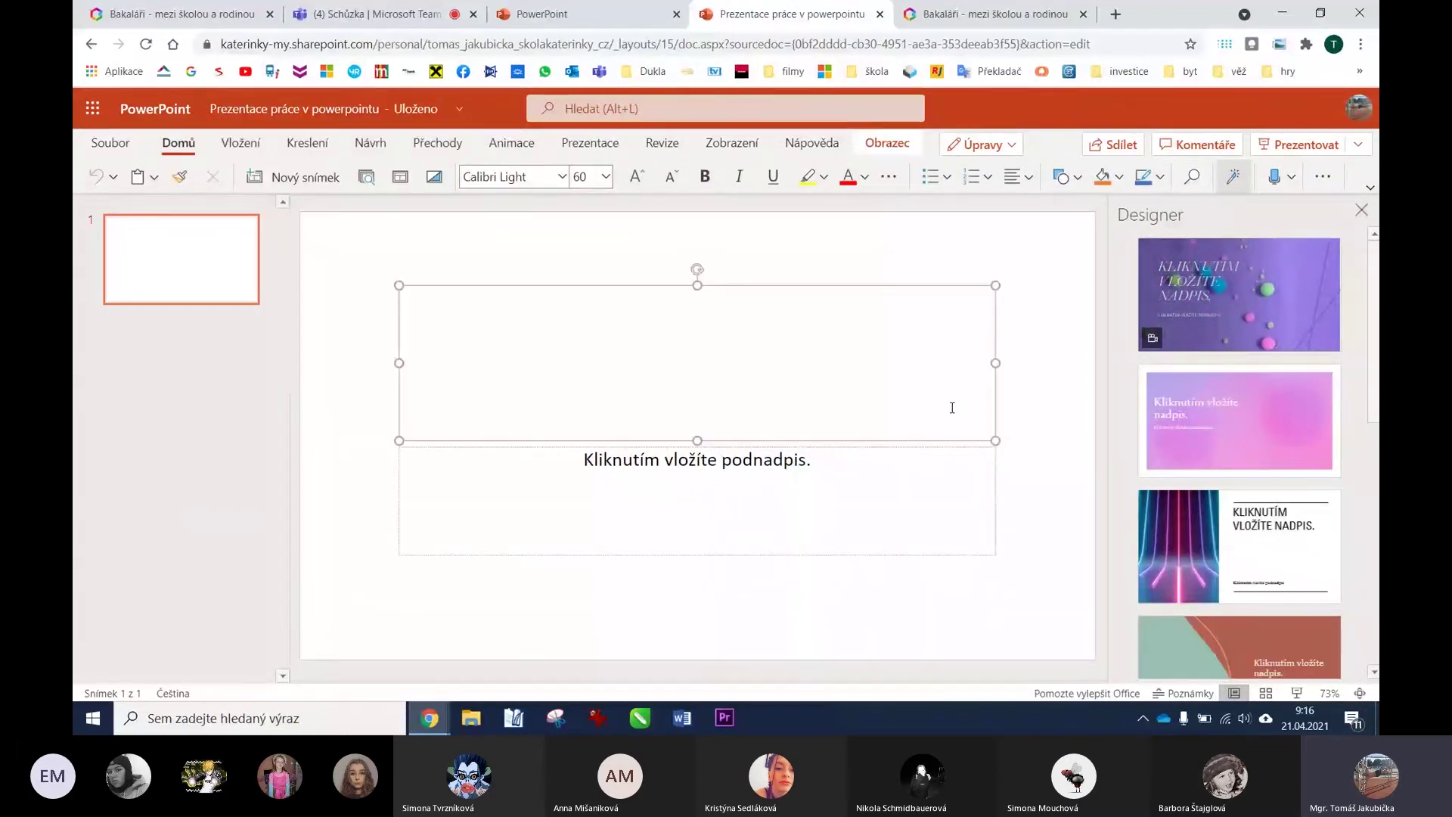
pyautogui.write('Prezentace práce v powerpointu')
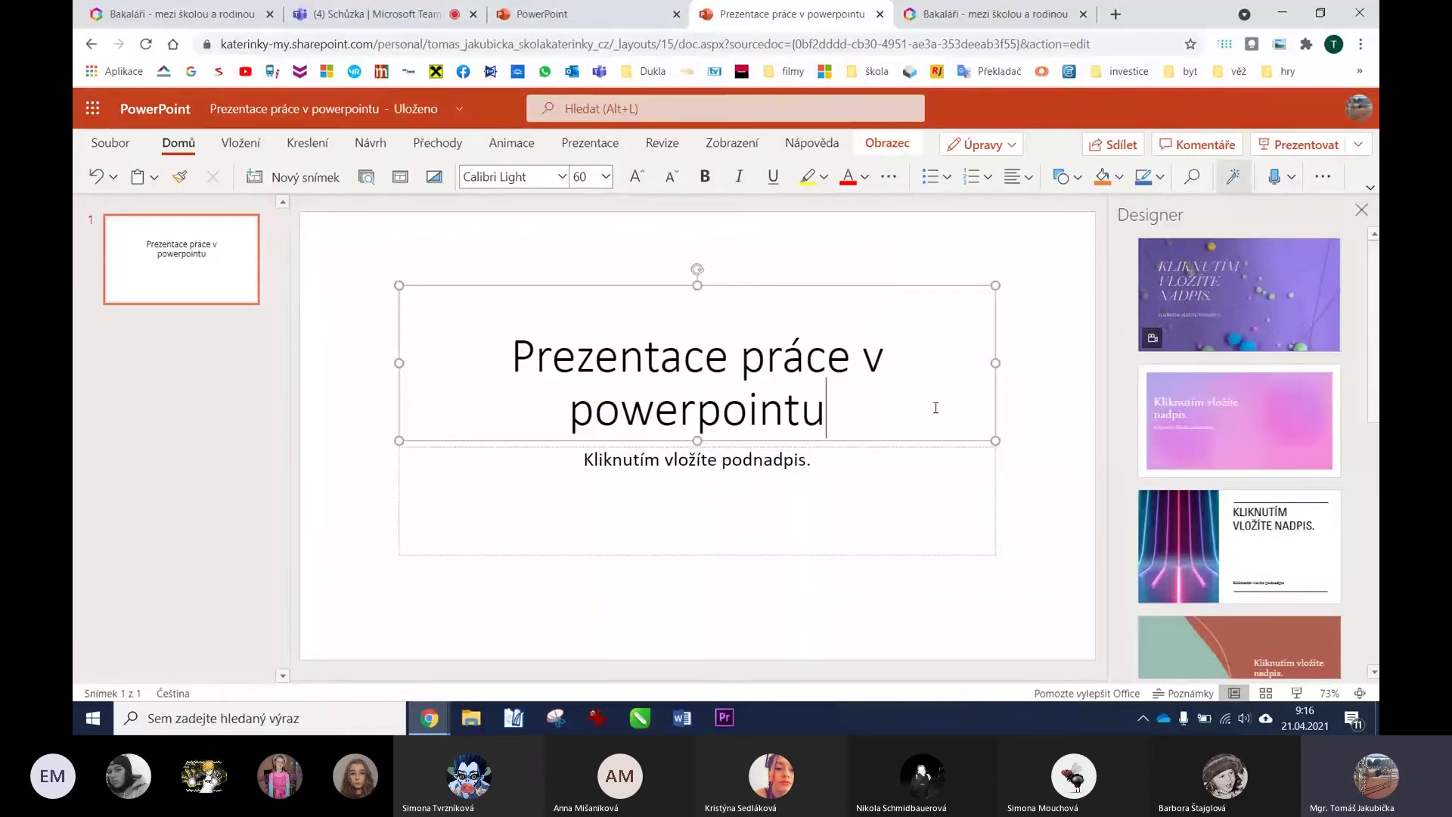
pyautogui.click(1051, 402)
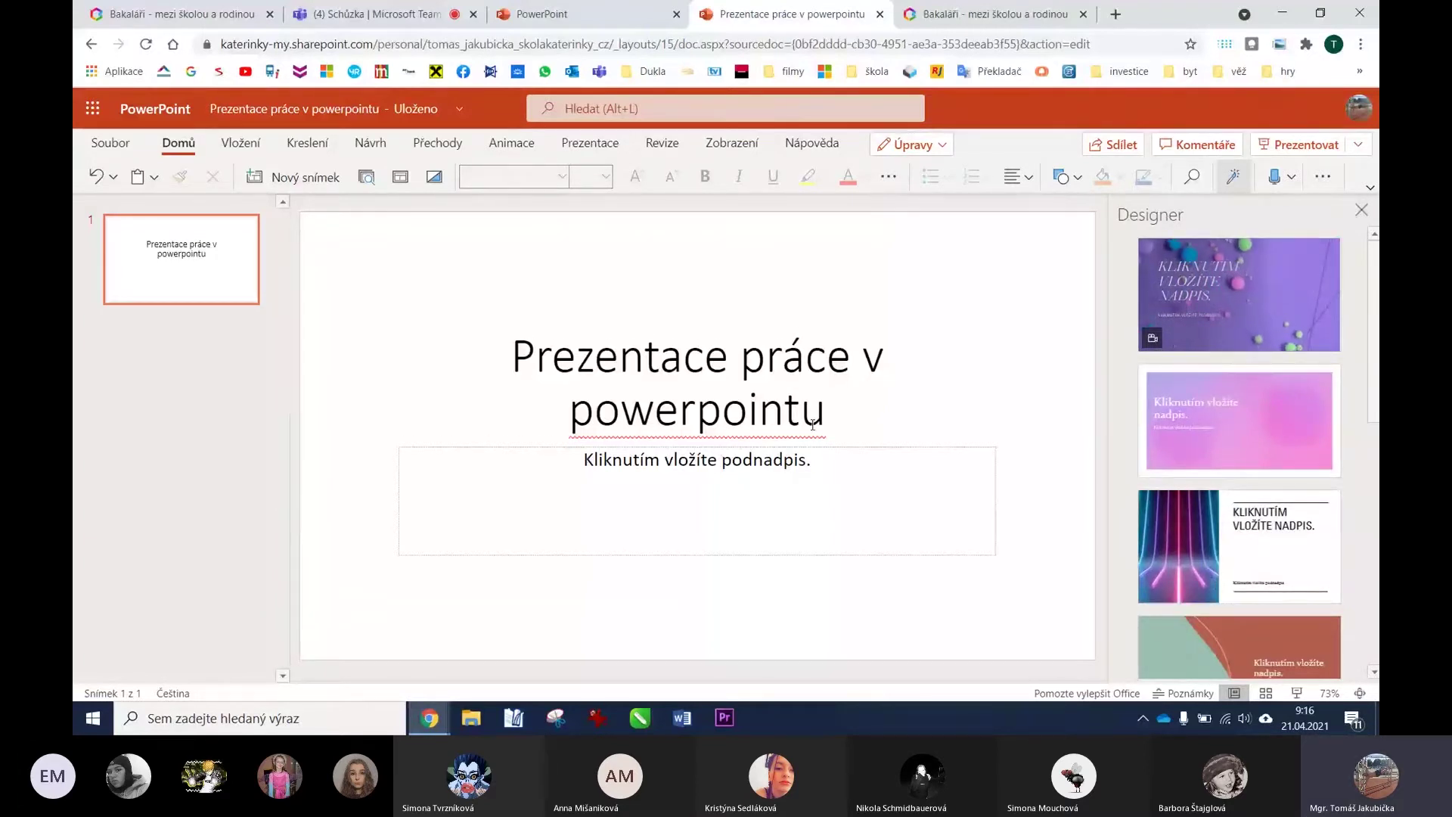
pyautogui.click(1273, 307)
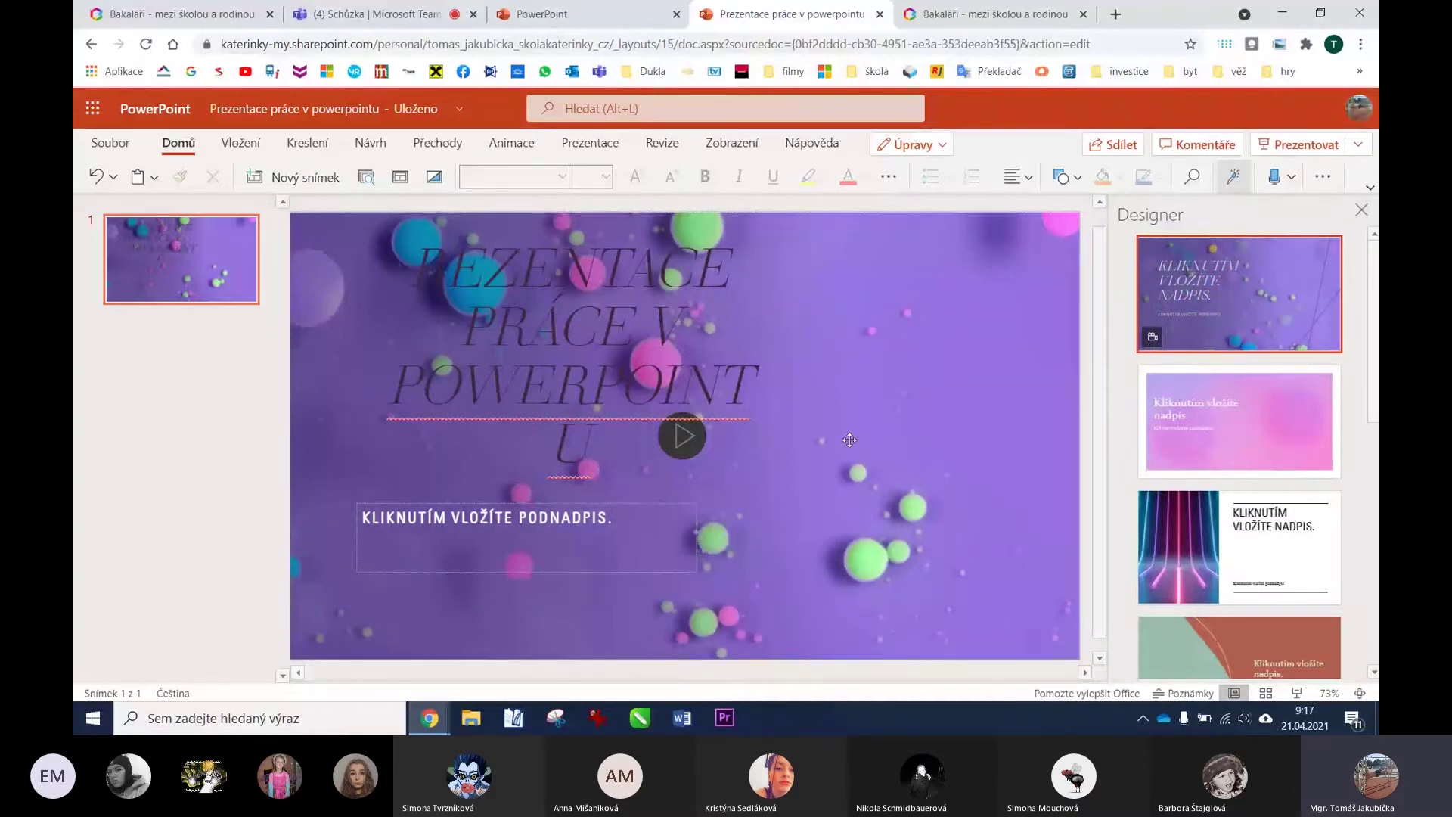
# Select and play the slide's background video.
pyautogui.click(678, 447)
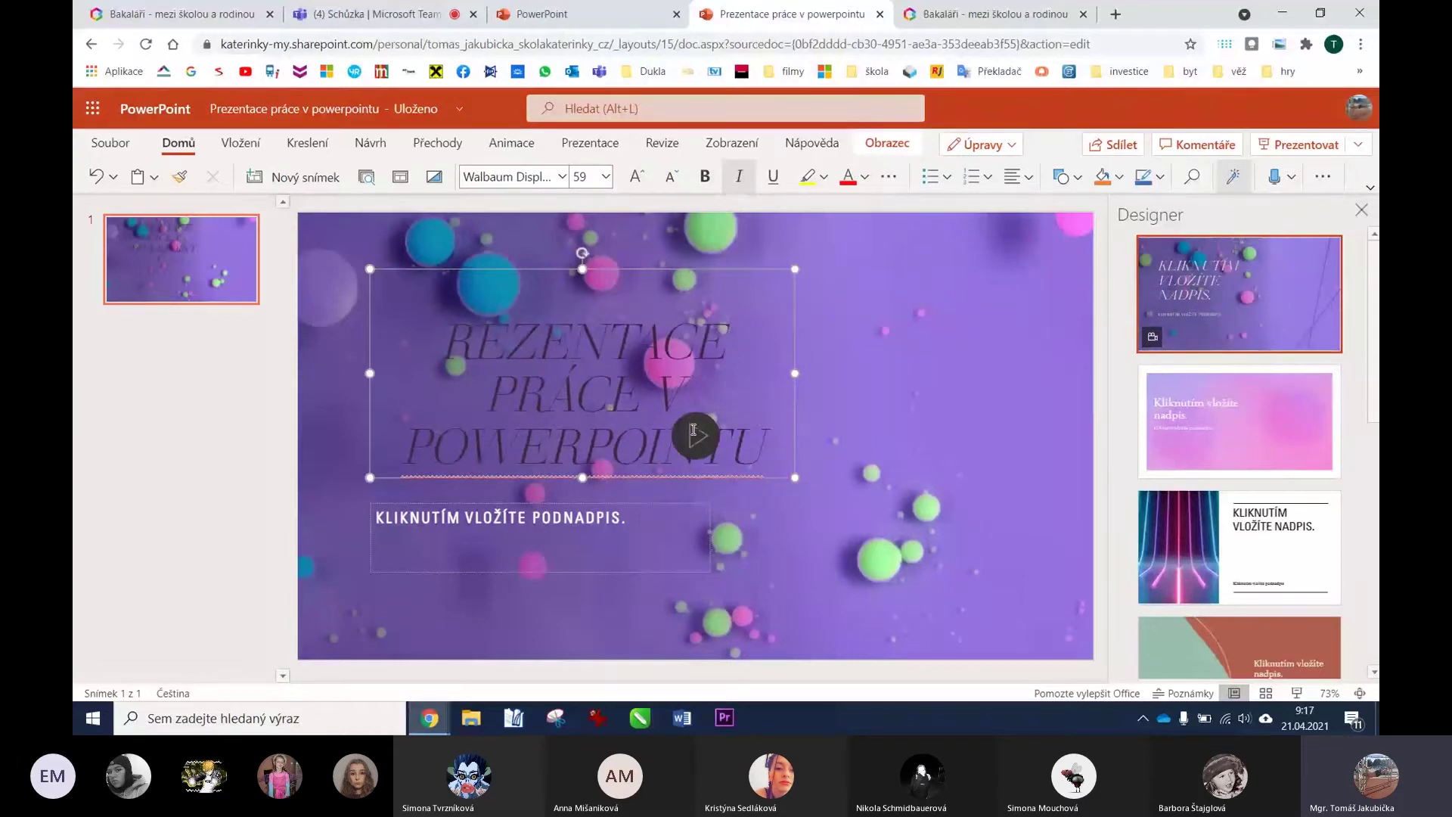
pyautogui.click(705, 440)
pyautogui.click(695, 437)
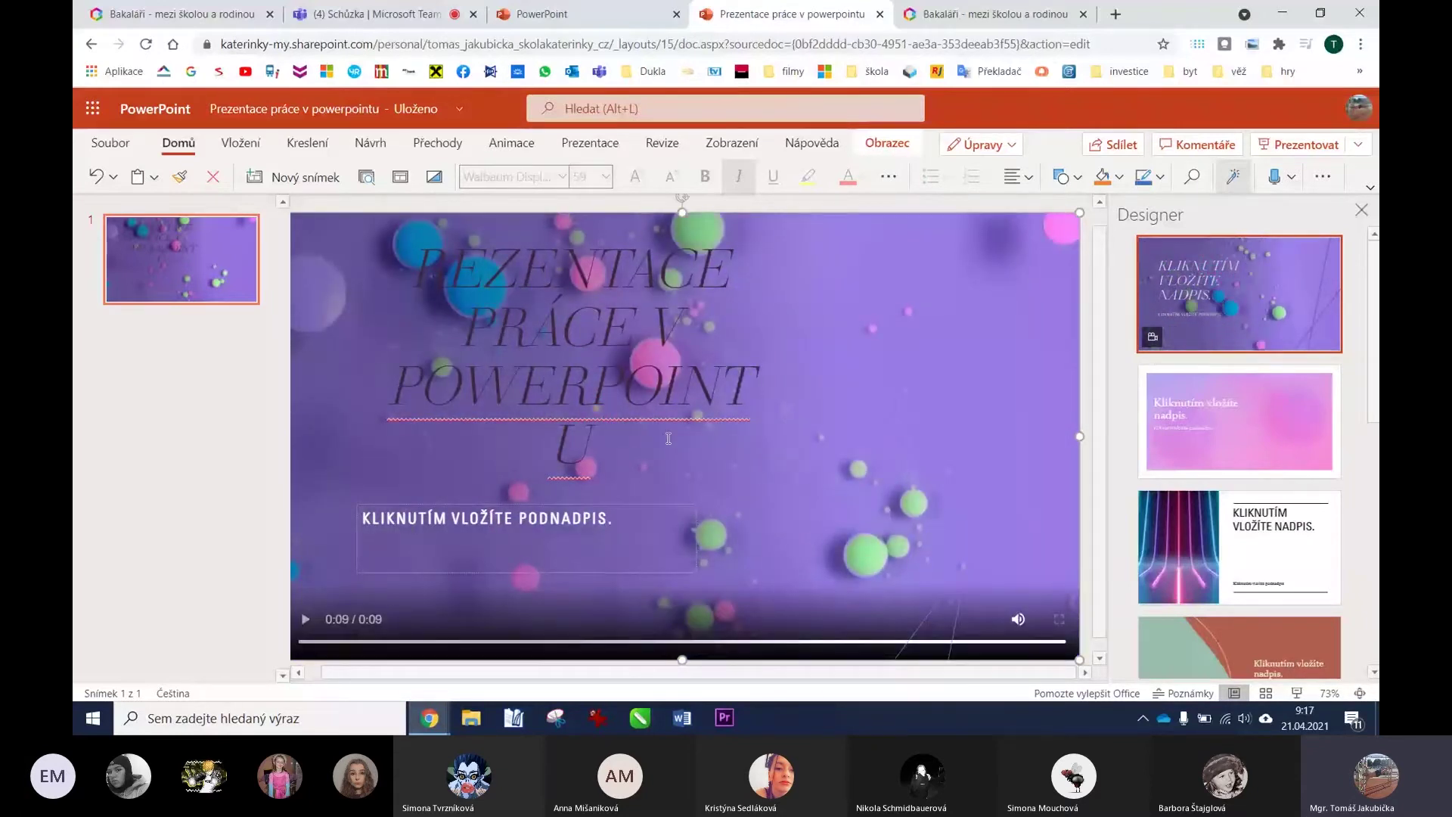
# Widen the title box, move it into place, and select all its text.
pyautogui.click(659, 393)
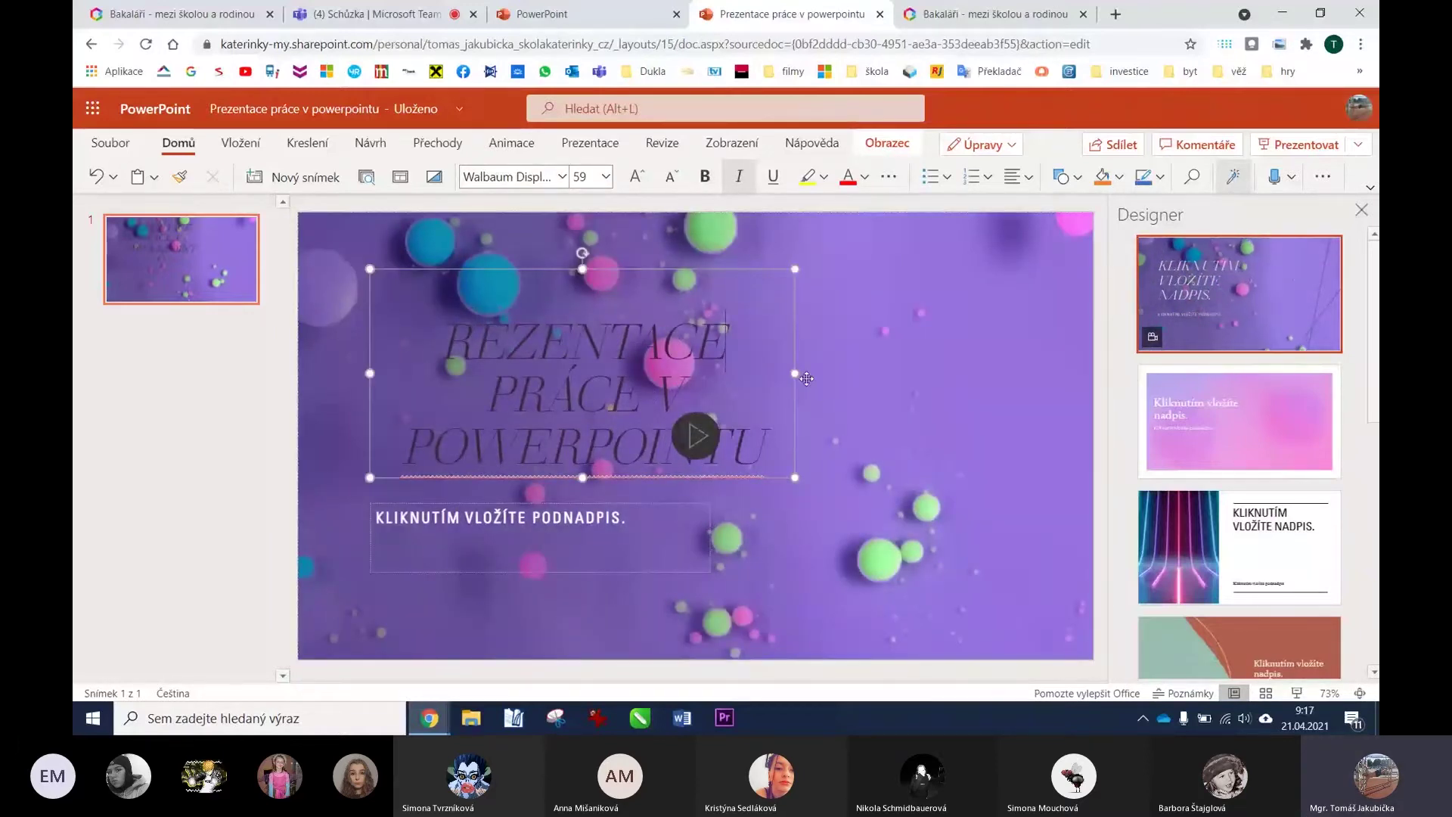
pyautogui.moveTo(806, 378); pyautogui.dragTo(888, 386)
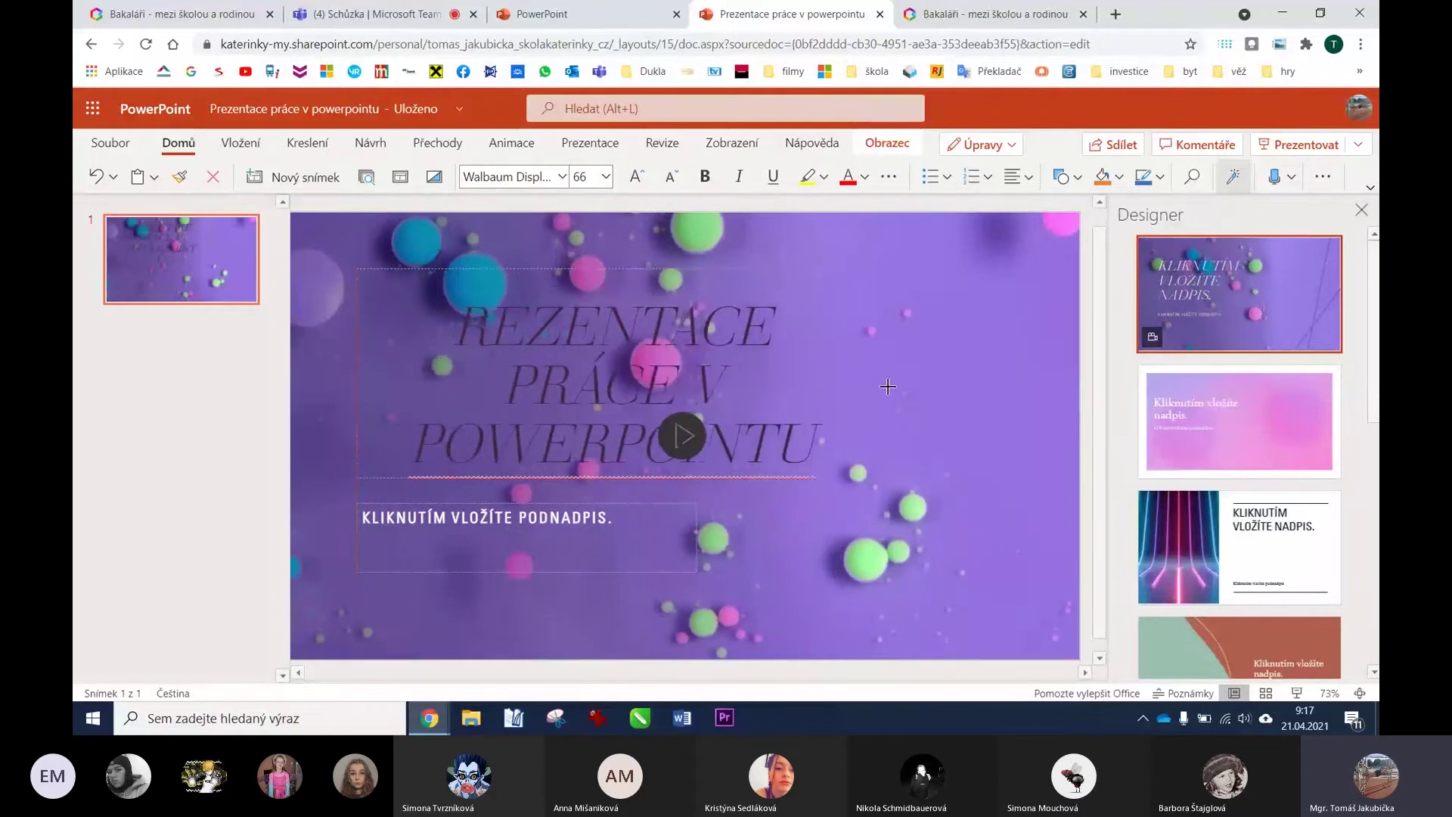
pyautogui.moveTo(632, 478)
pyautogui.mouseDown()
pyautogui.moveTo(630, 515)
pyautogui.moveTo(654, 406)
pyautogui.mouseUp()
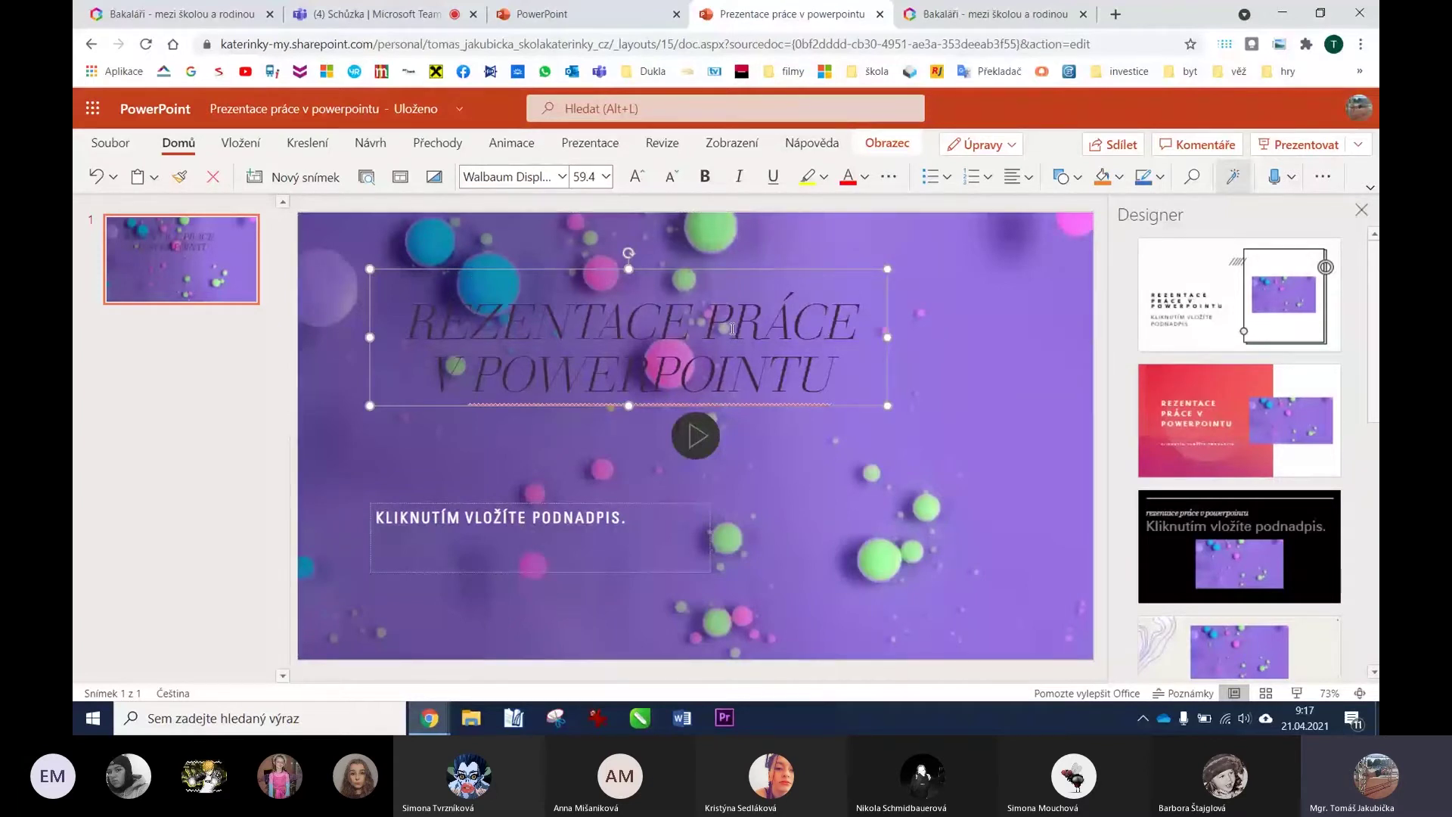
pyautogui.moveTo(759, 396); pyautogui.dragTo(390, 319)
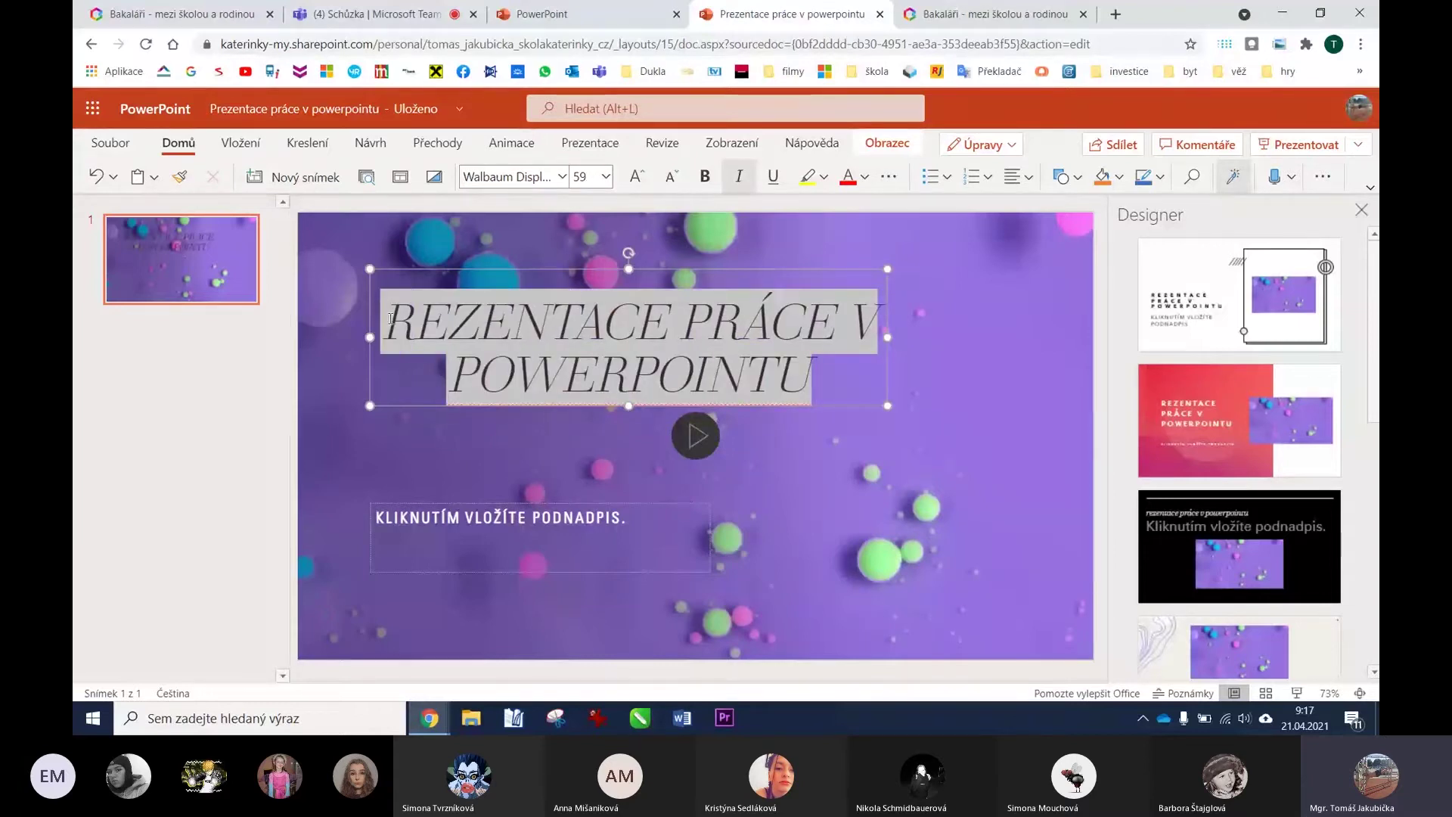
pyautogui.click(561, 176)
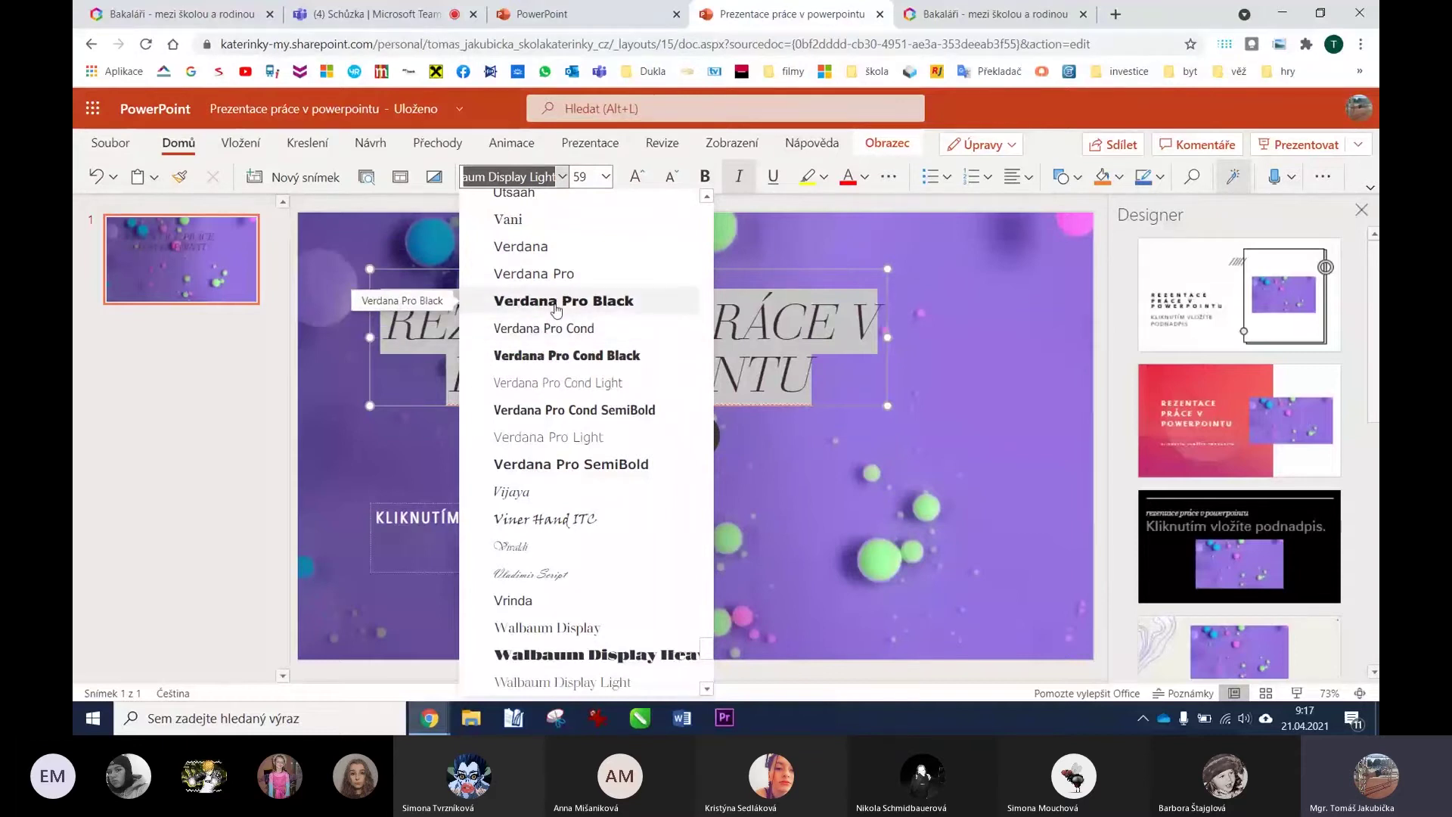
pyautogui.click(556, 303)
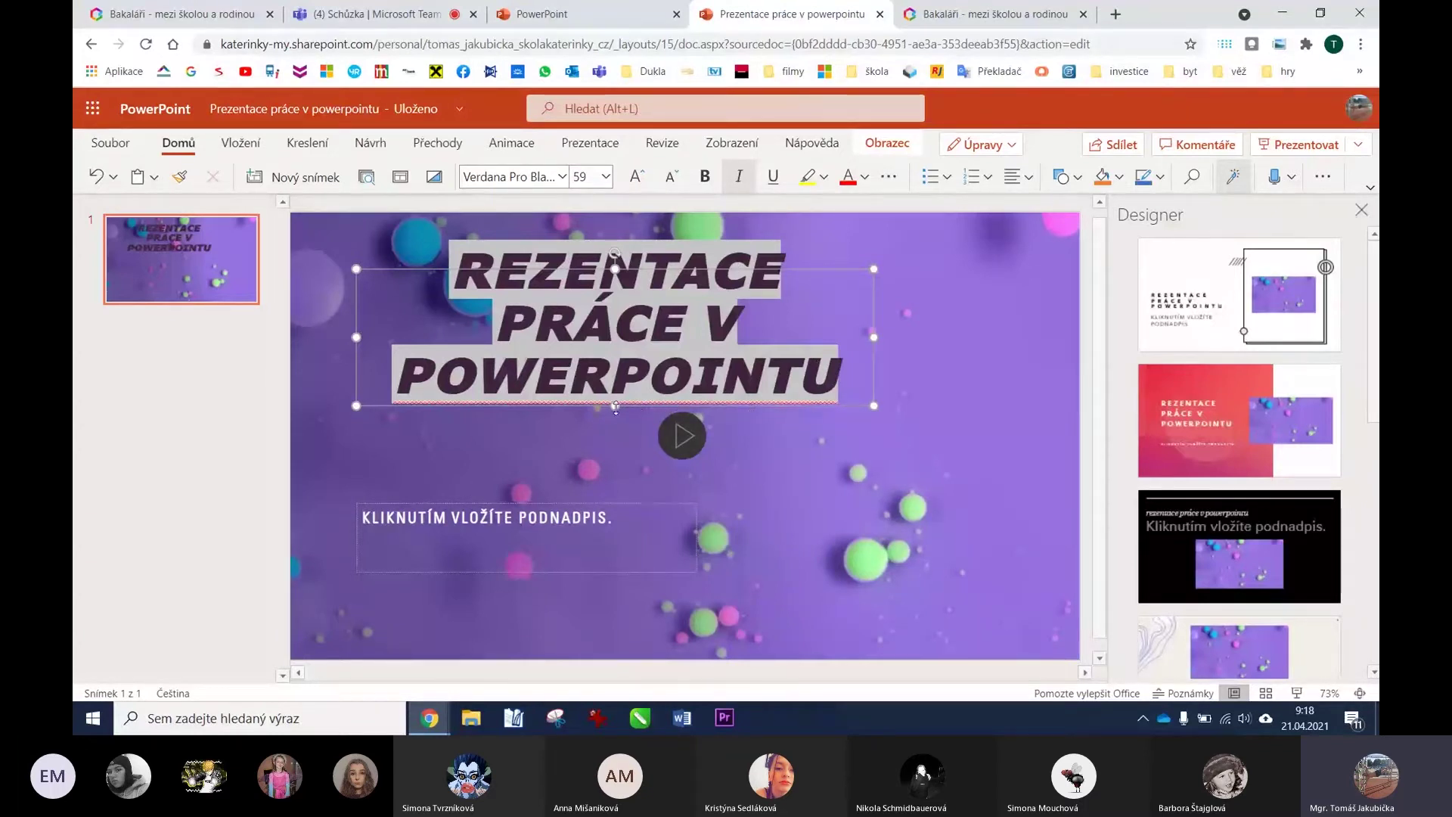
pyautogui.moveTo(616, 407); pyautogui.dragTo(615, 450)
pyautogui.click(614, 454)
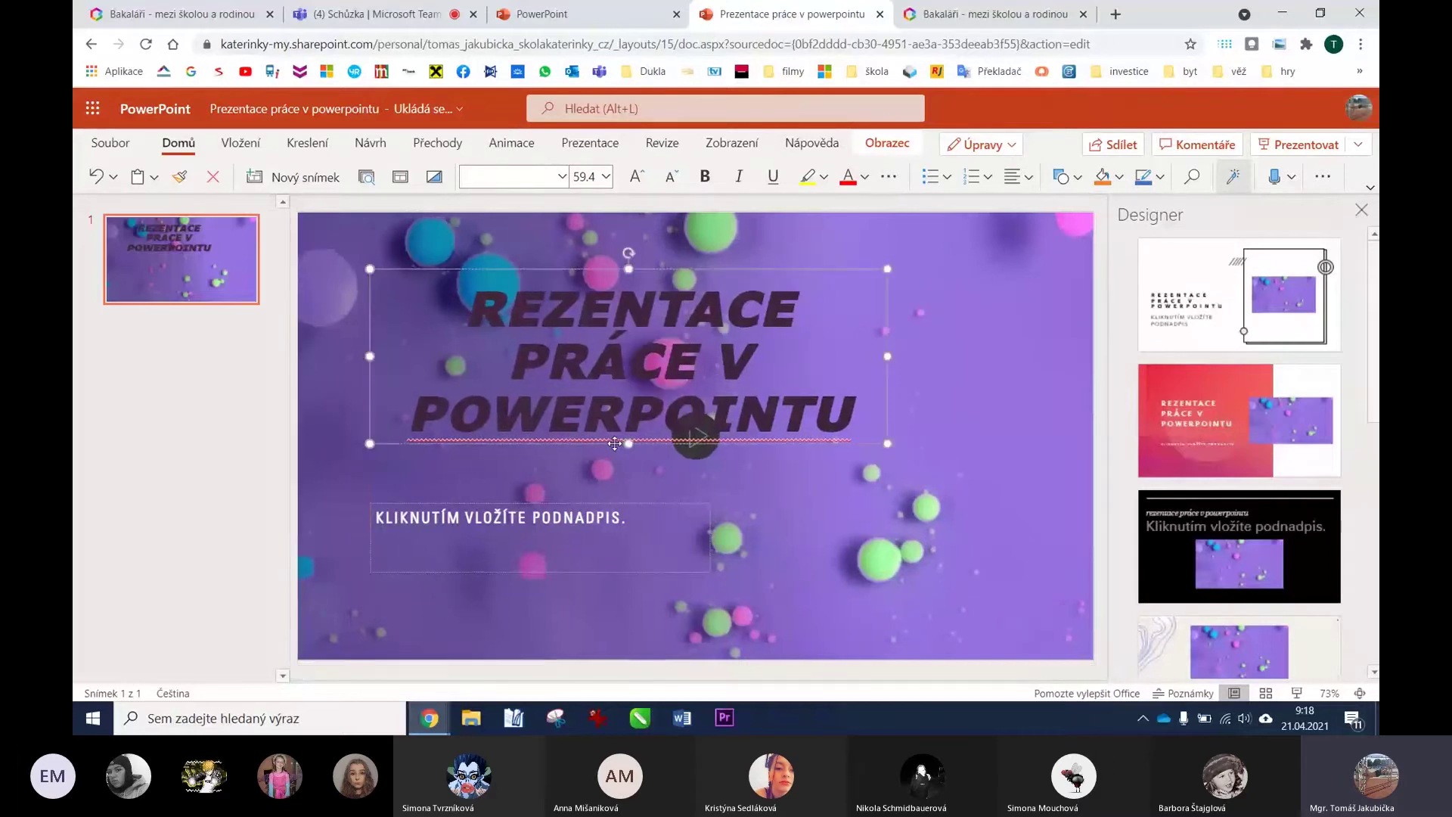
pyautogui.moveTo(642, 269); pyautogui.dragTo(588, 236)
pyautogui.click(555, 429)
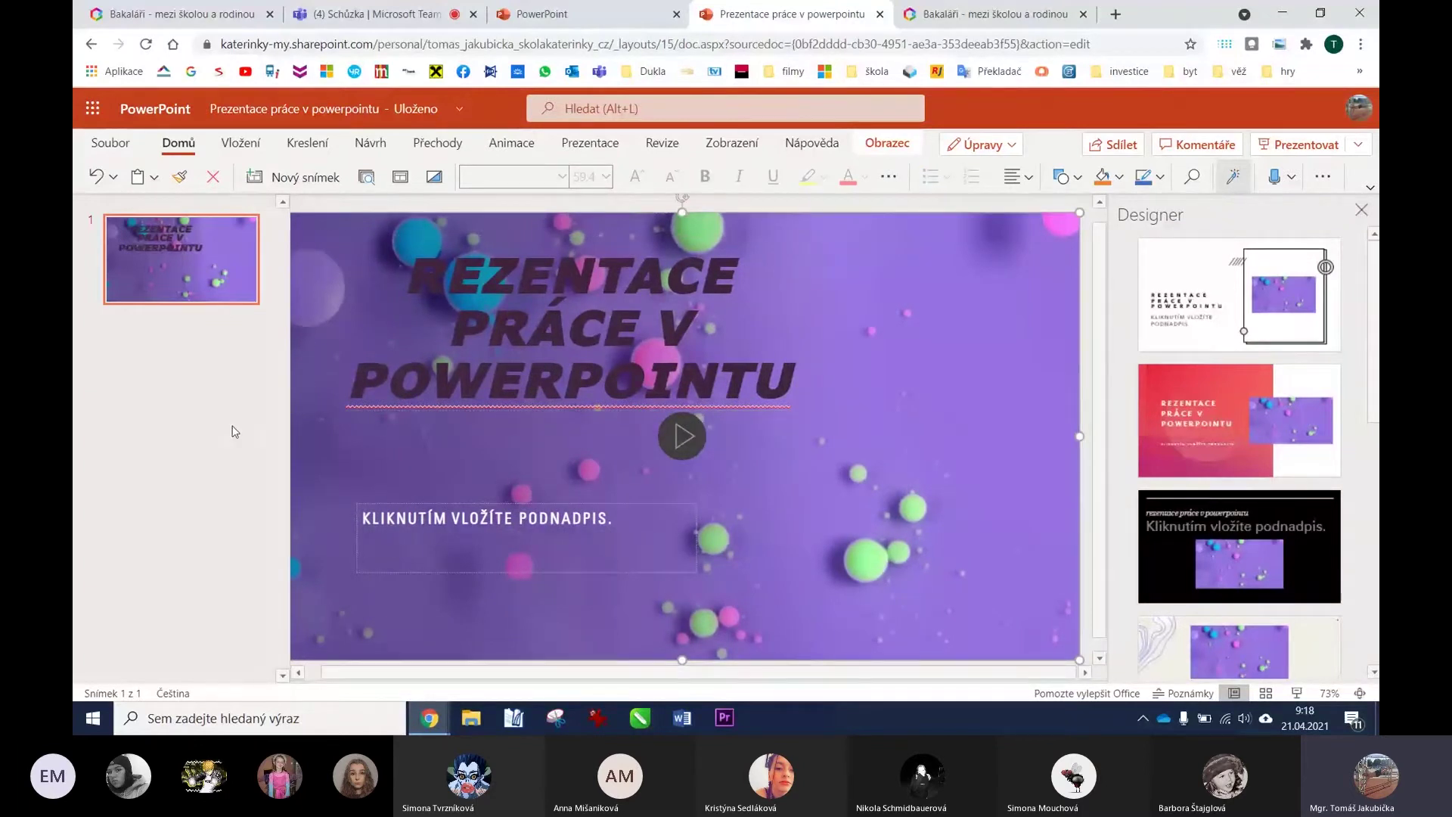
pyautogui.click(202, 425)
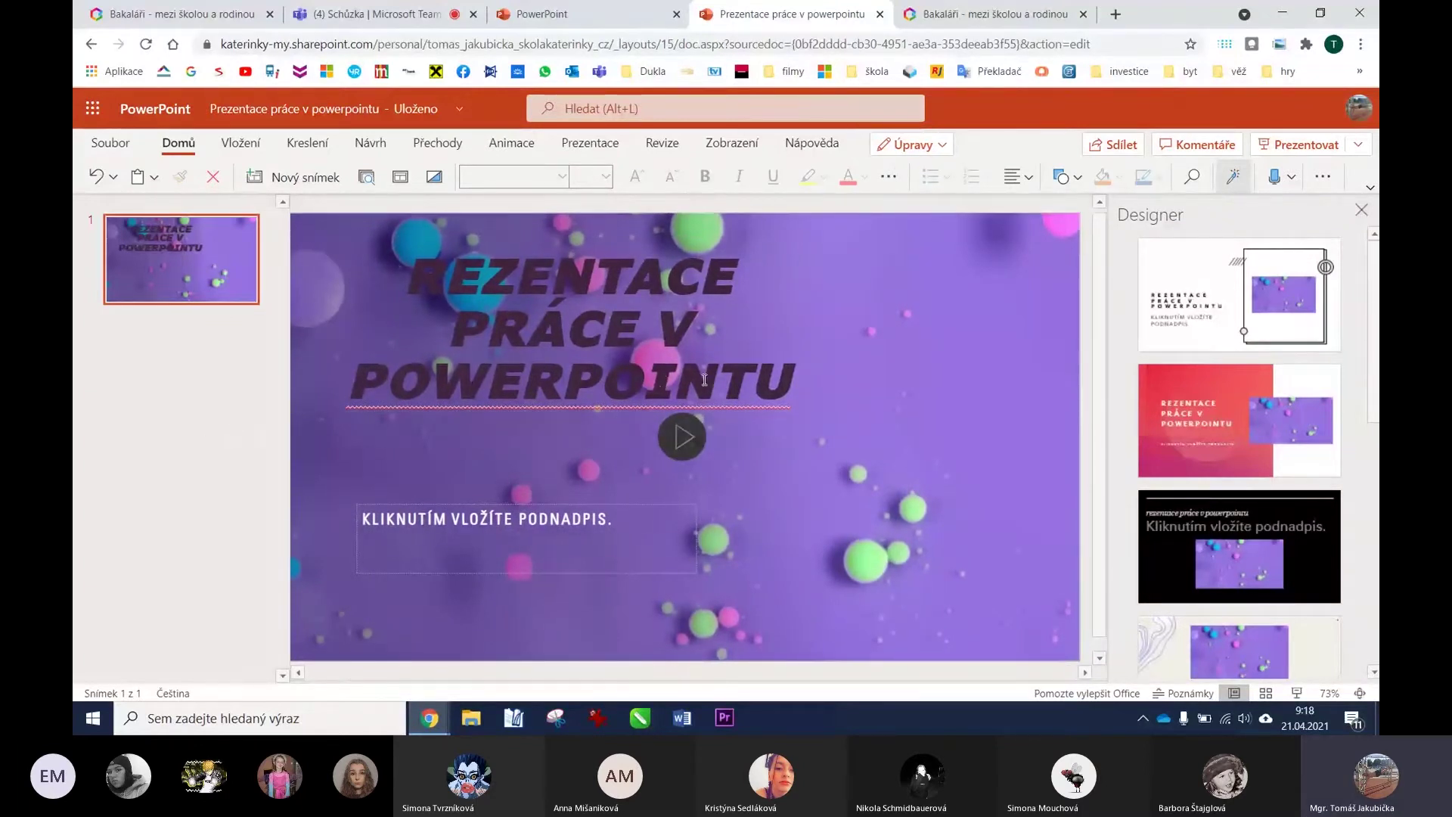
# Inspect slide 1's title and background video, then insert a new second slide.
pyautogui.click(607, 316)
pyautogui.doubleClick(607, 316)
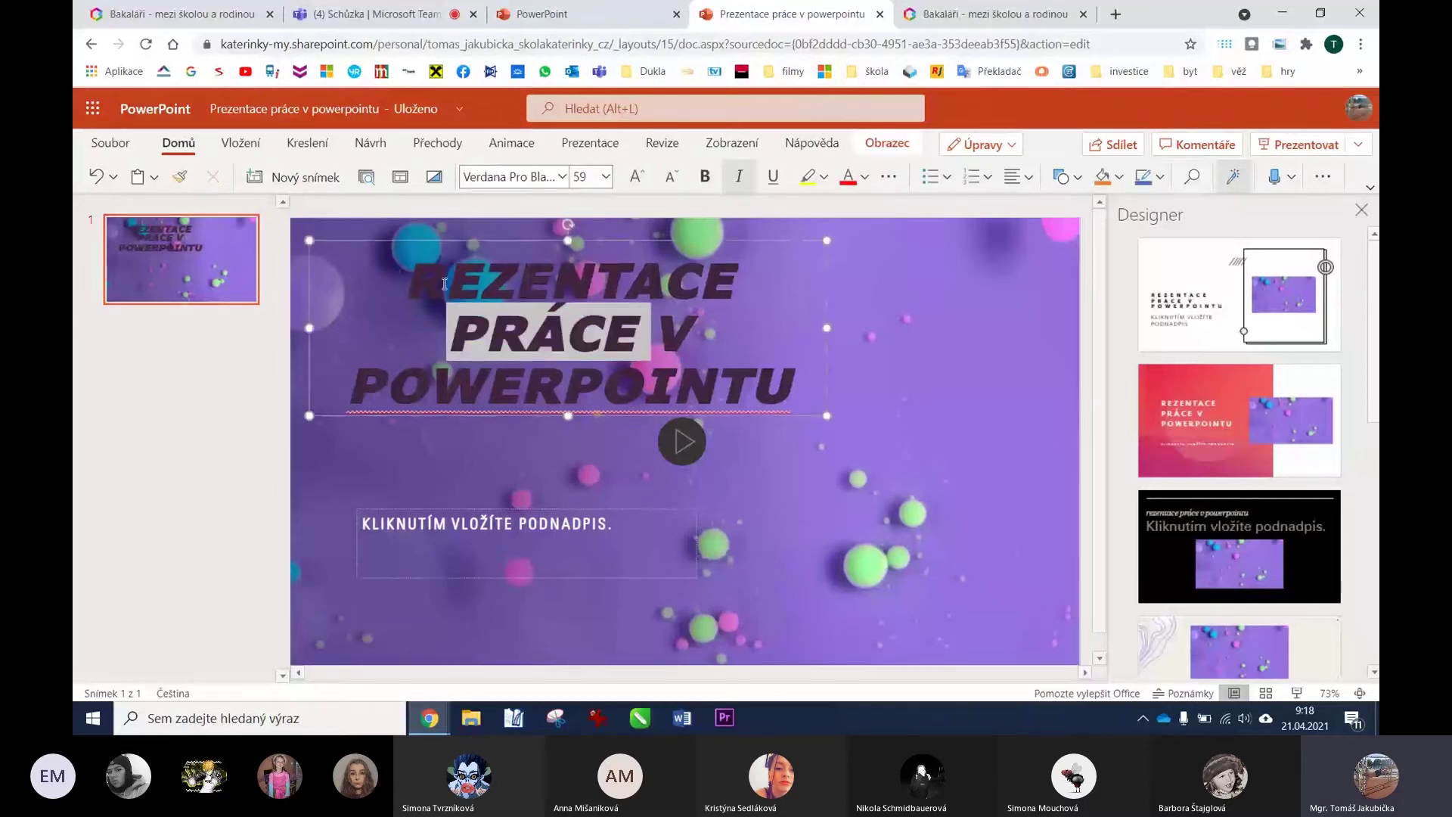
pyautogui.click(424, 272)
pyautogui.write('P')
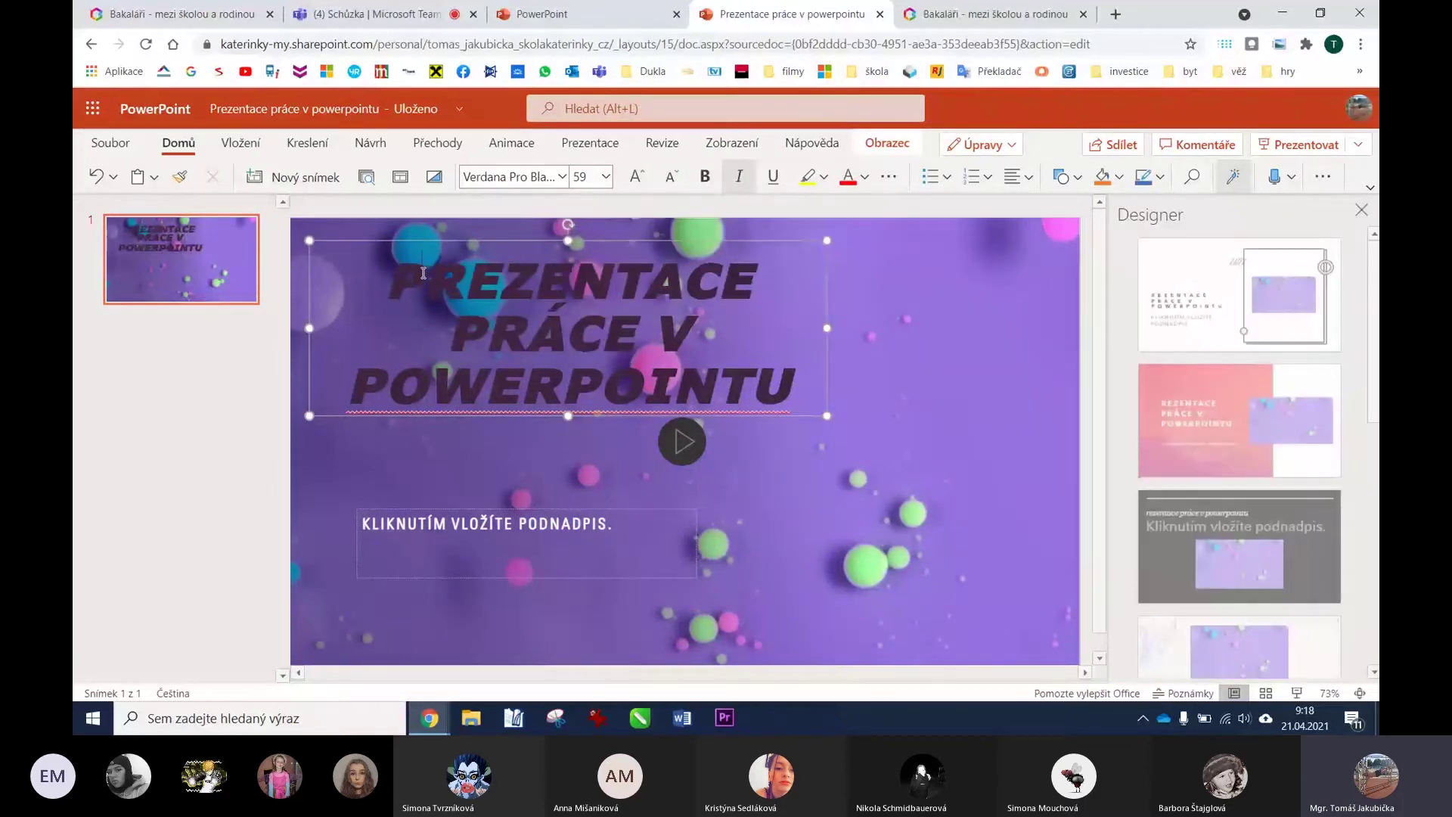
pyautogui.click(908, 395)
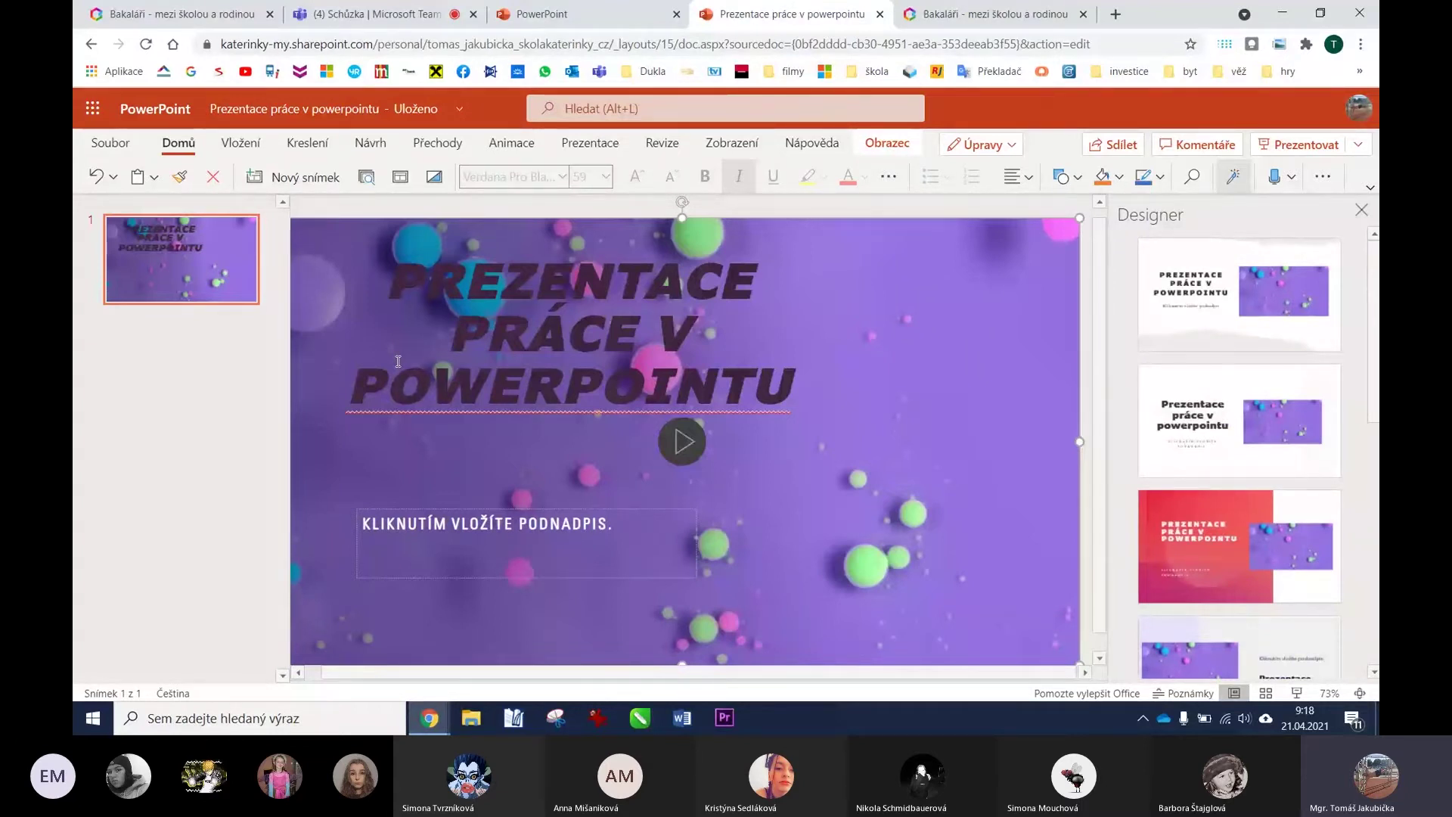
pyautogui.click(197, 350)
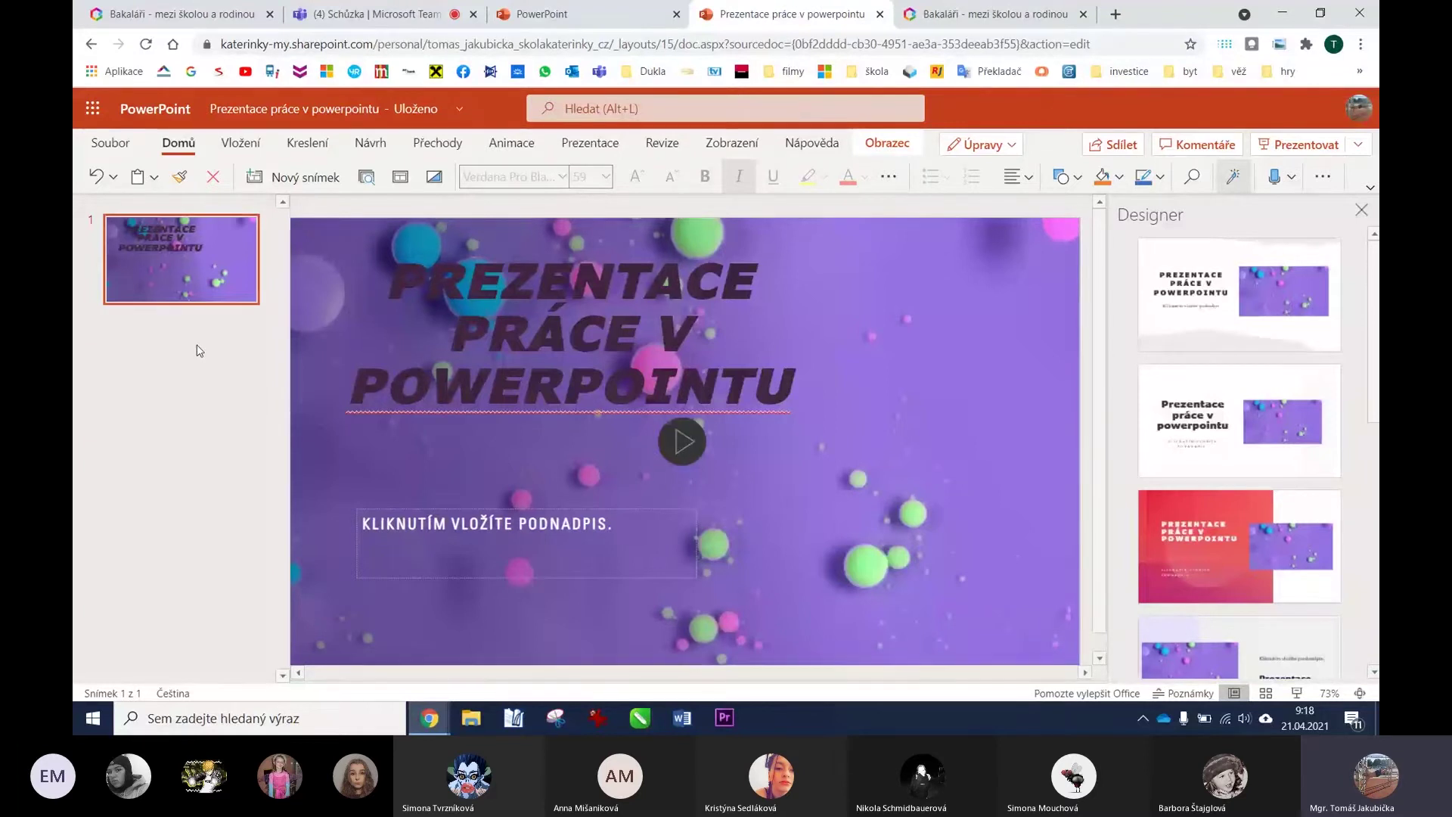
pyautogui.press('Return')
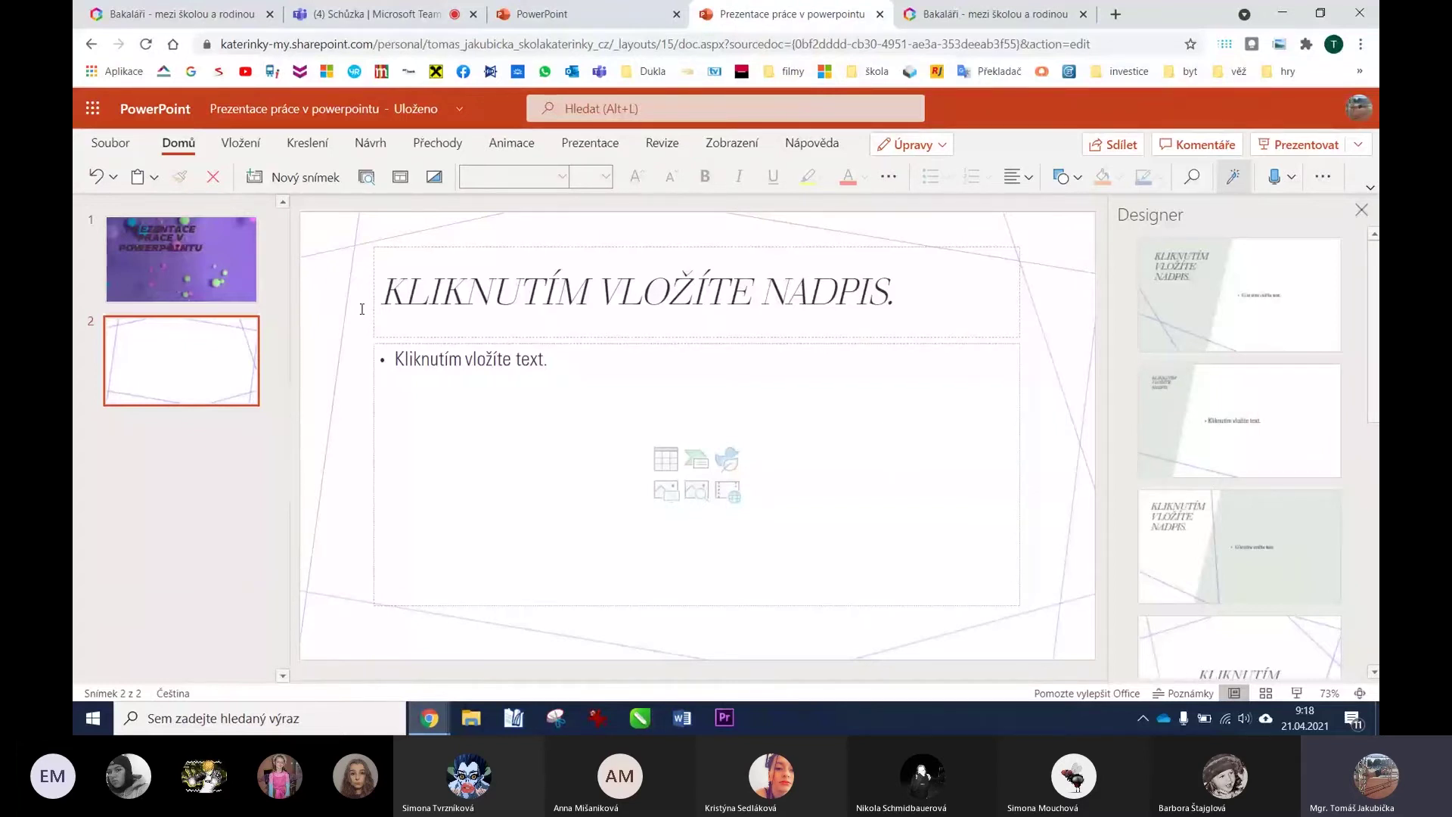
# Title slide 2 'KAPITOLA 1' and check the font used in slide 1's title.
pyautogui.click(666, 305)
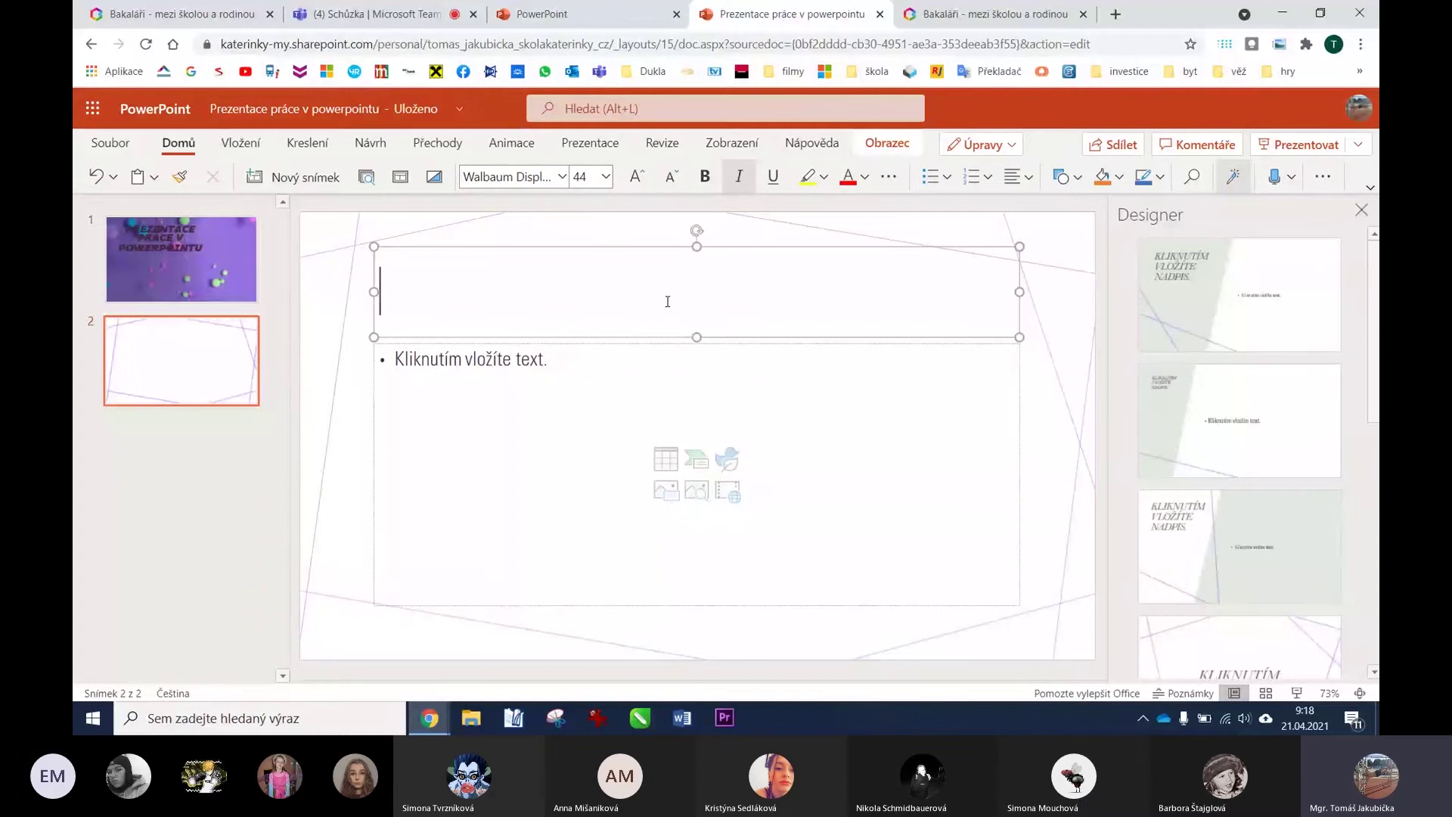
pyautogui.write('KAPITOLA 1')
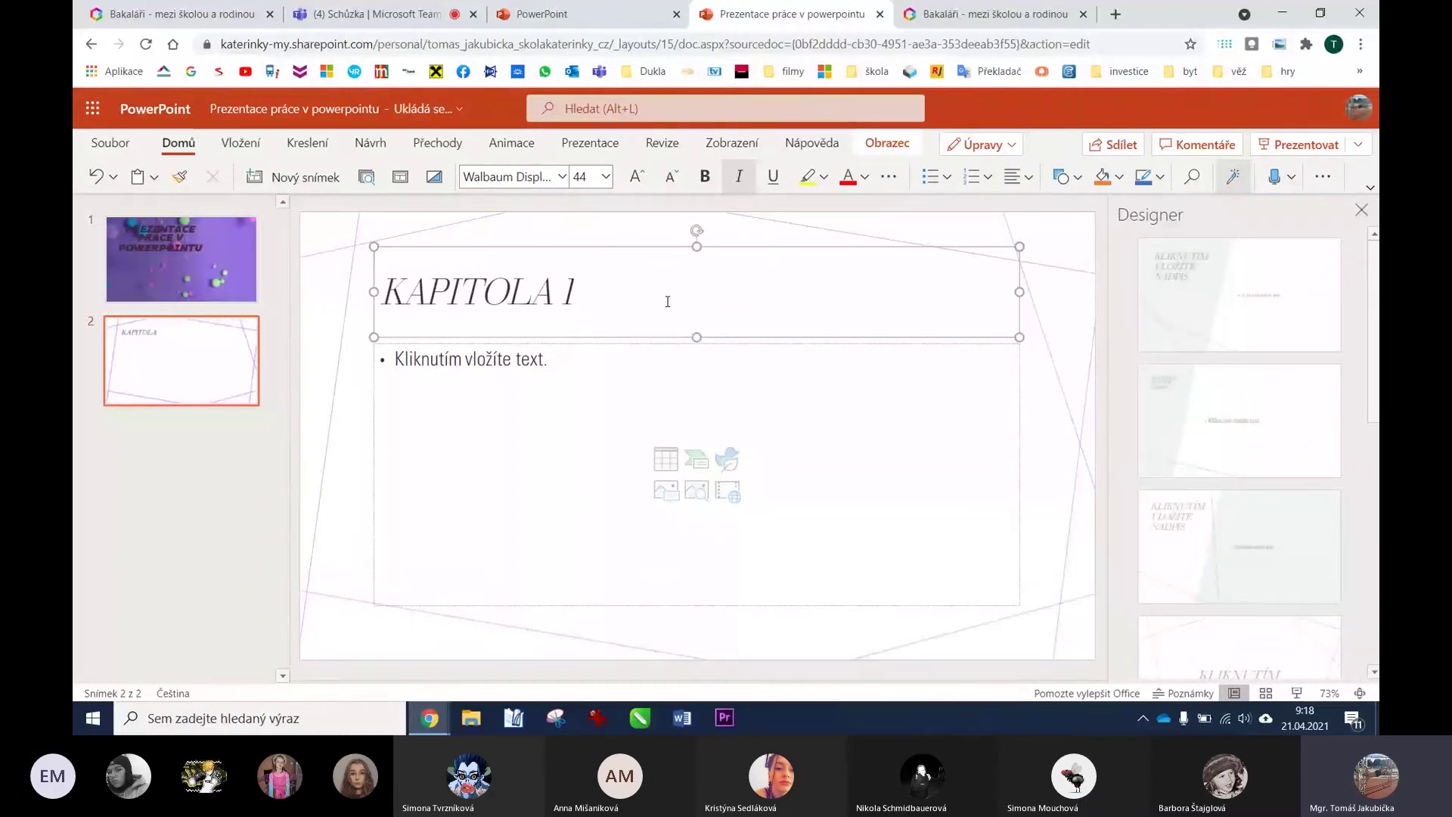
pyautogui.click(603, 359)
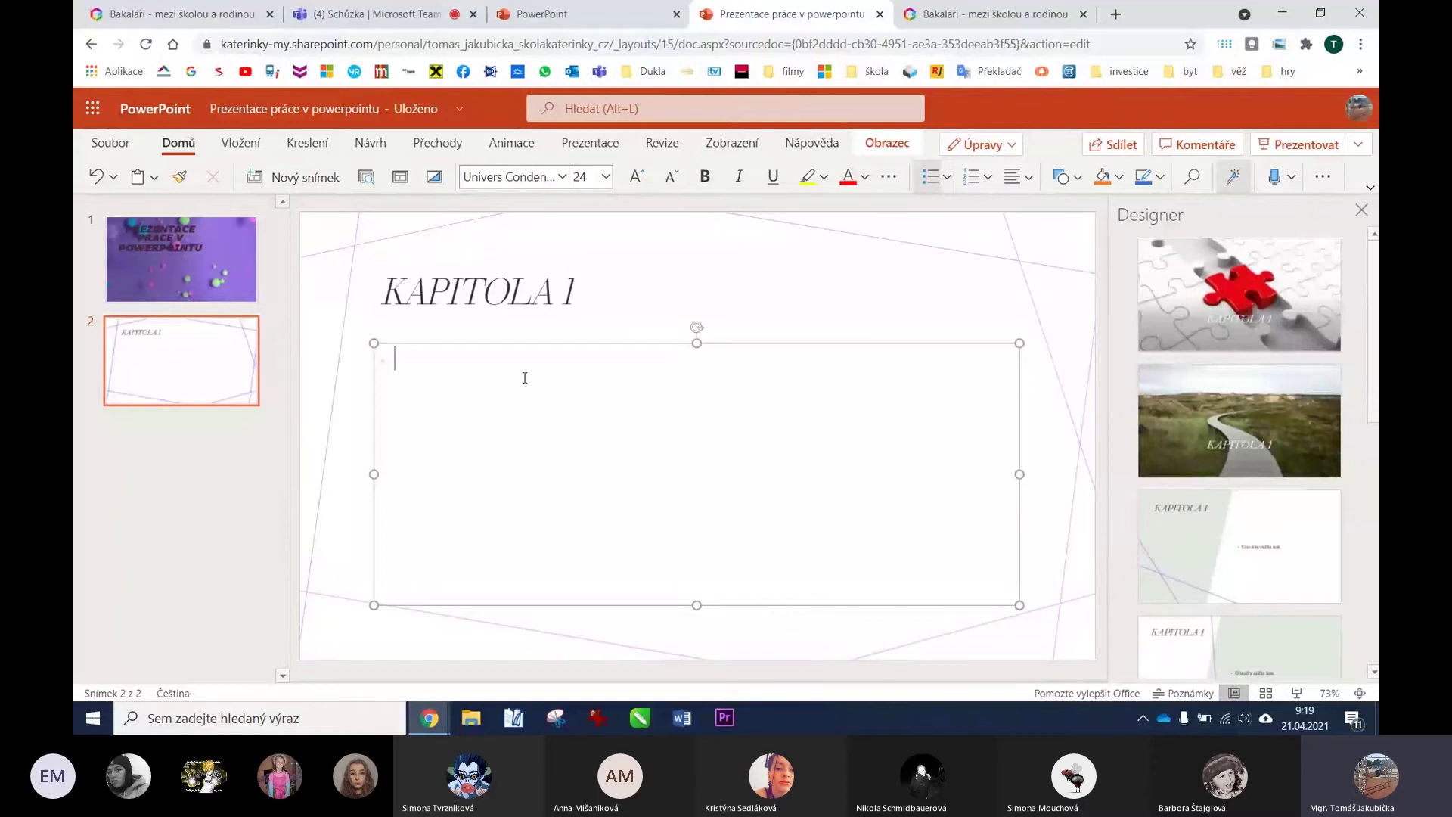
pyautogui.click(177, 249)
pyautogui.click(539, 297)
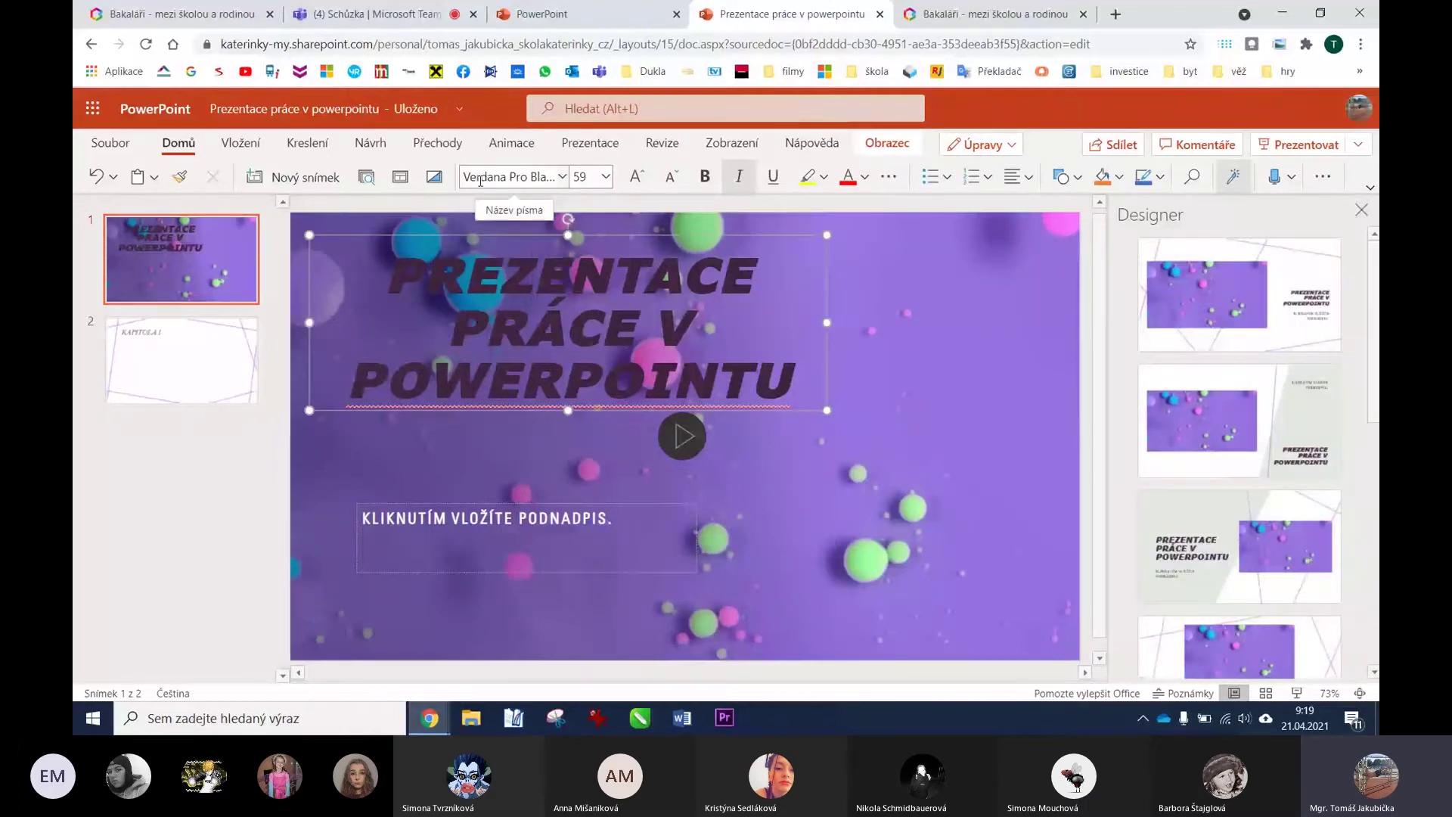
pyautogui.press('pagedown')
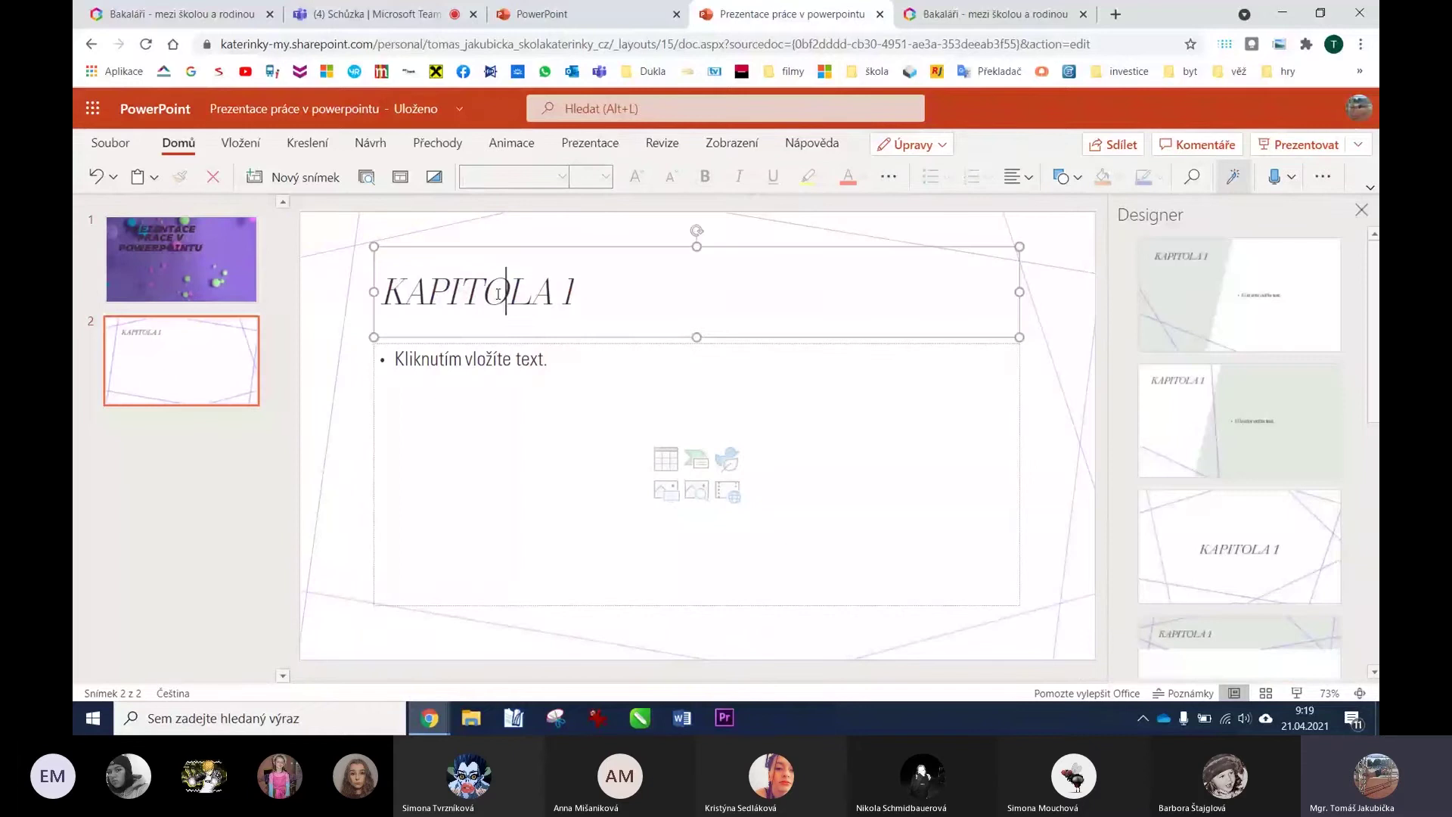
# Set slide 2's title and body text to Verdana Pro Black.
pyautogui.tripleClick(498, 294)
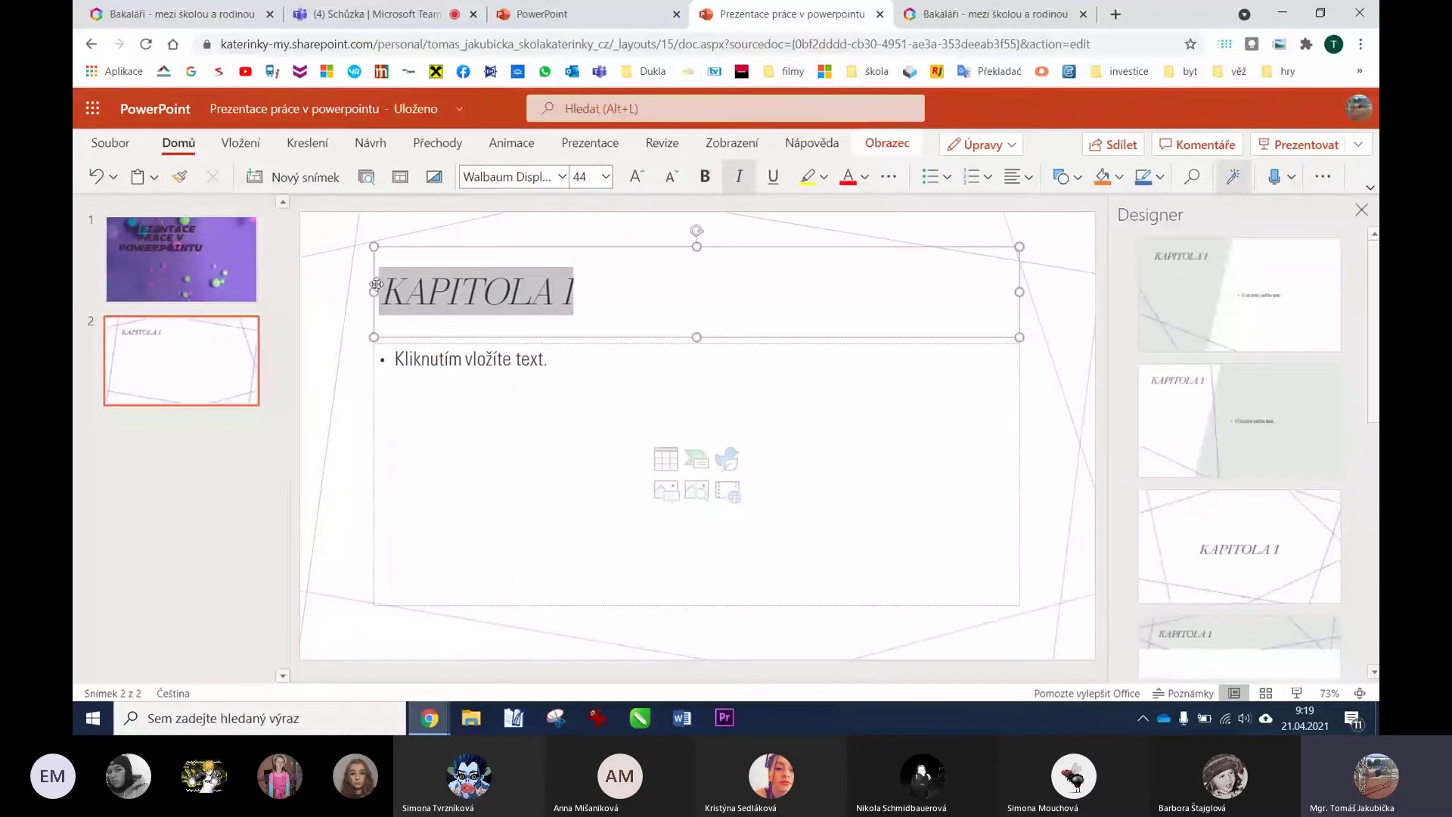
pyautogui.click(562, 176)
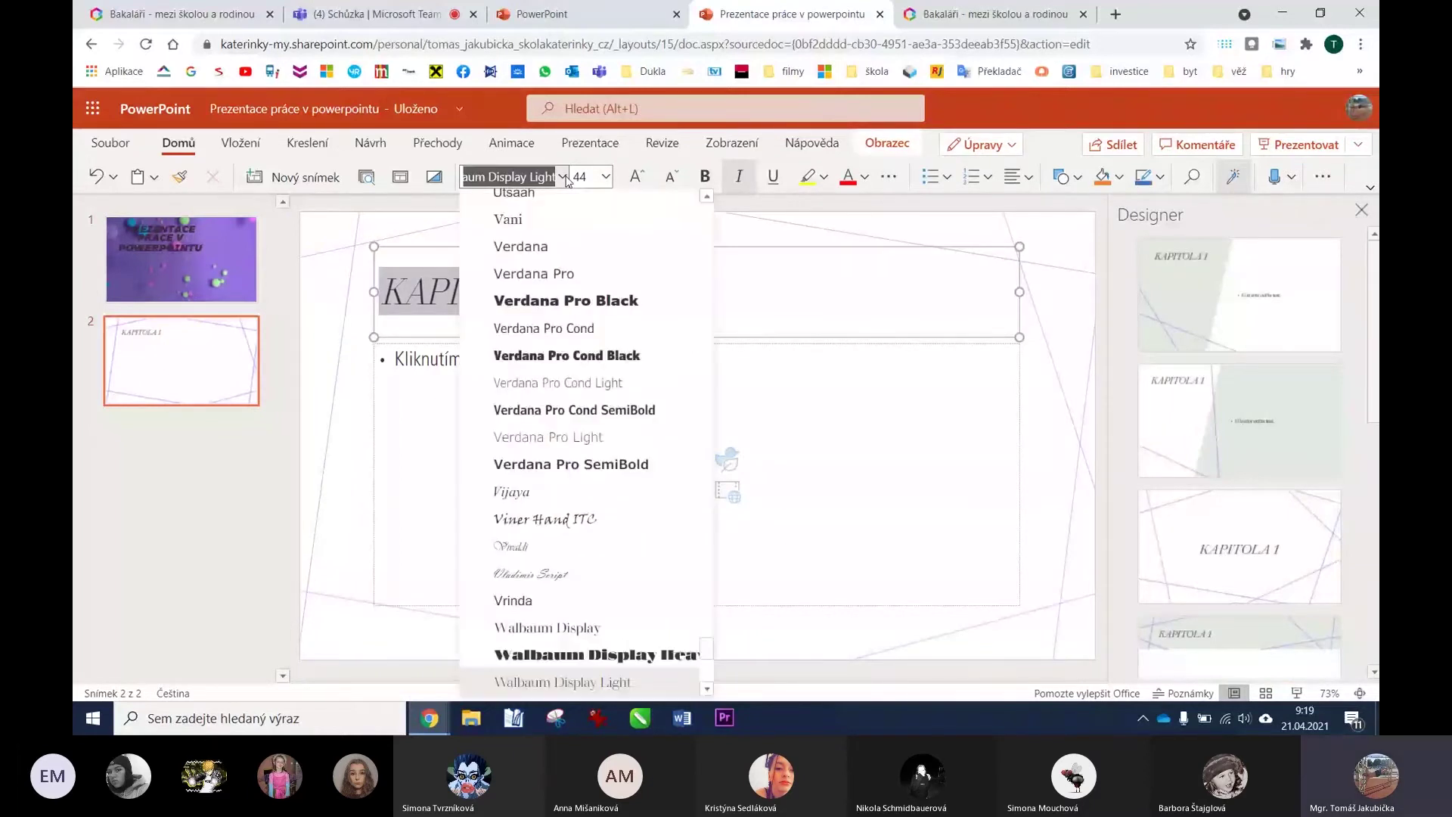
pyautogui.click(548, 301)
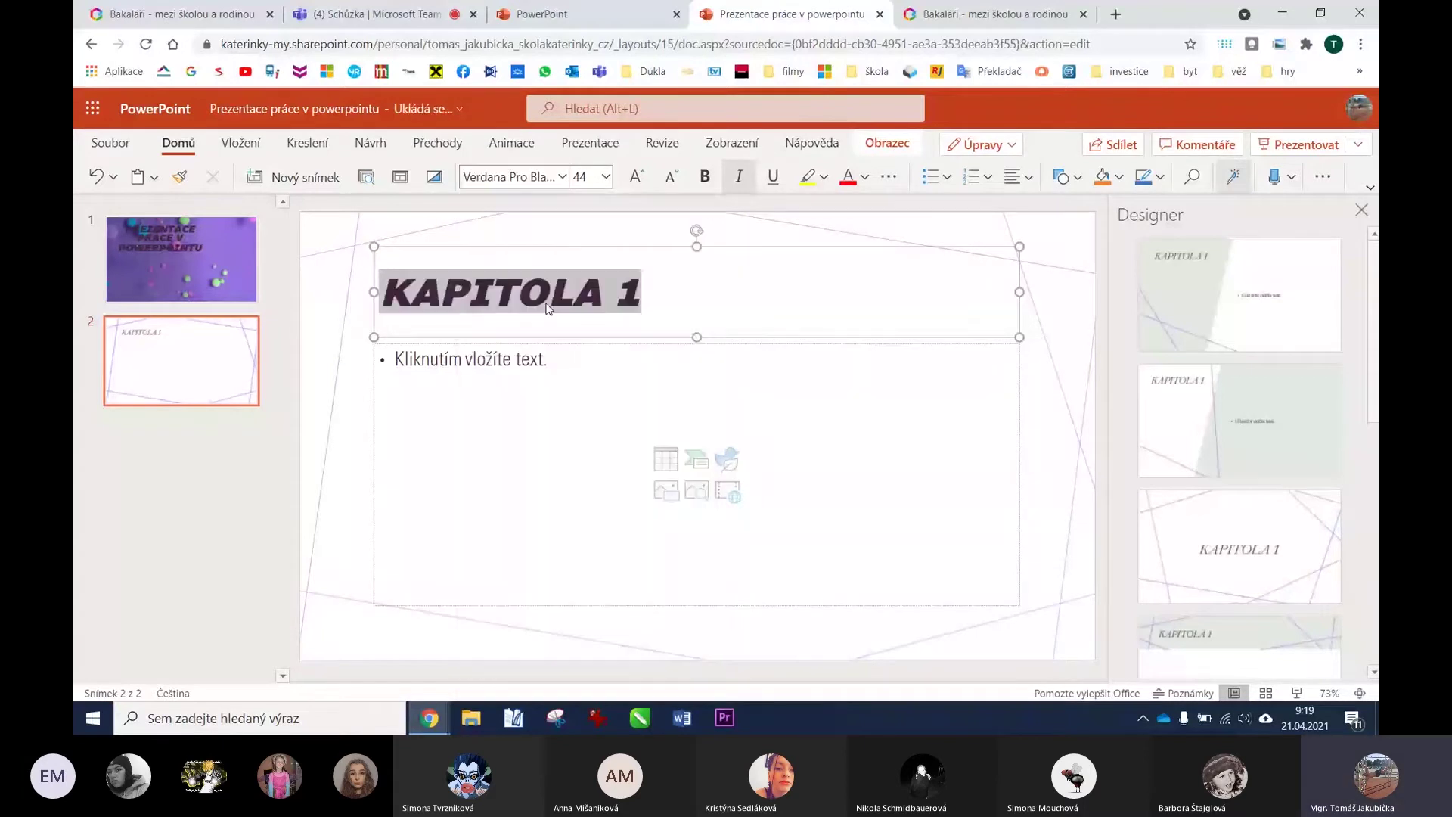
pyautogui.click(552, 362)
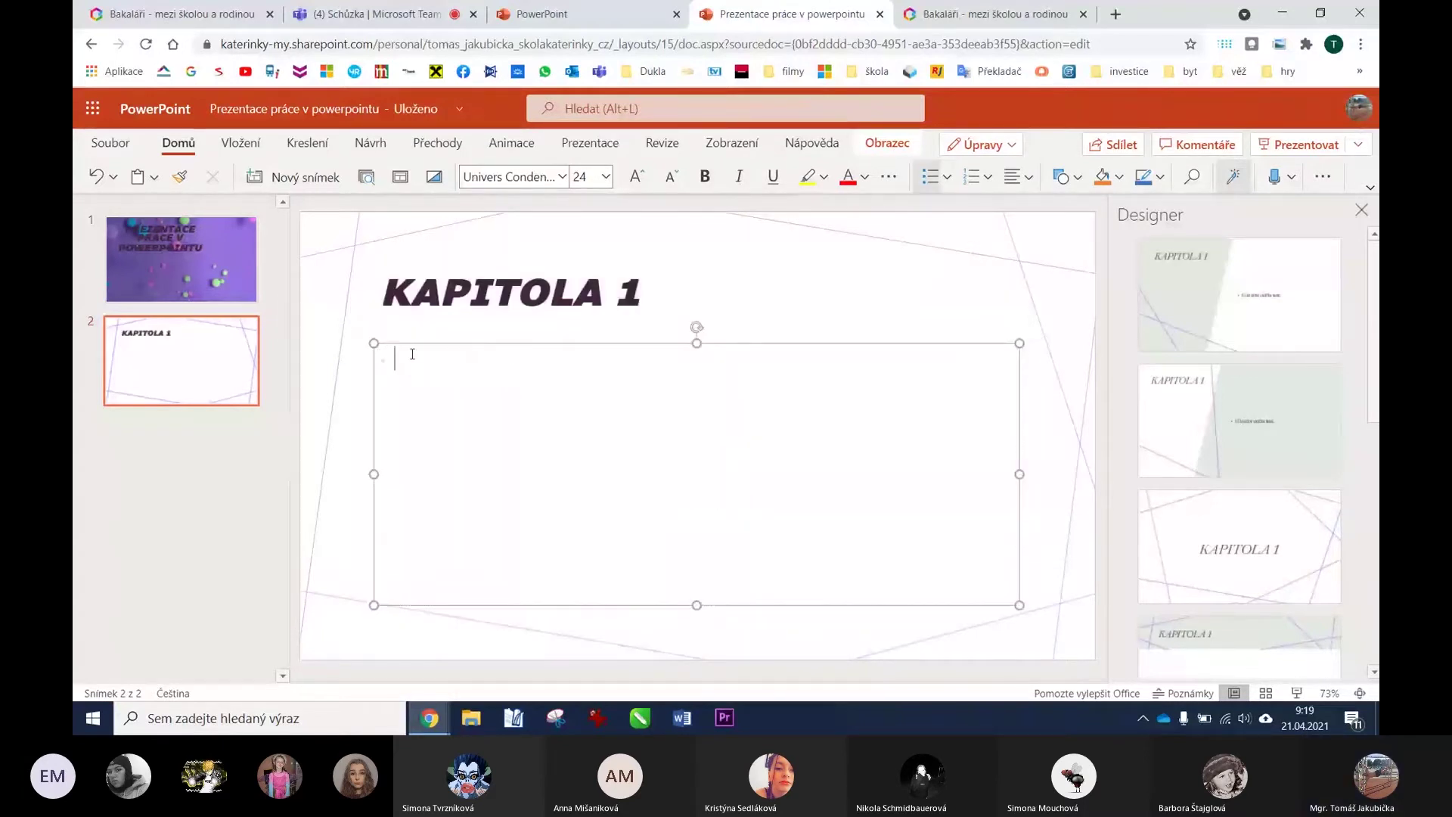
pyautogui.click(562, 178)
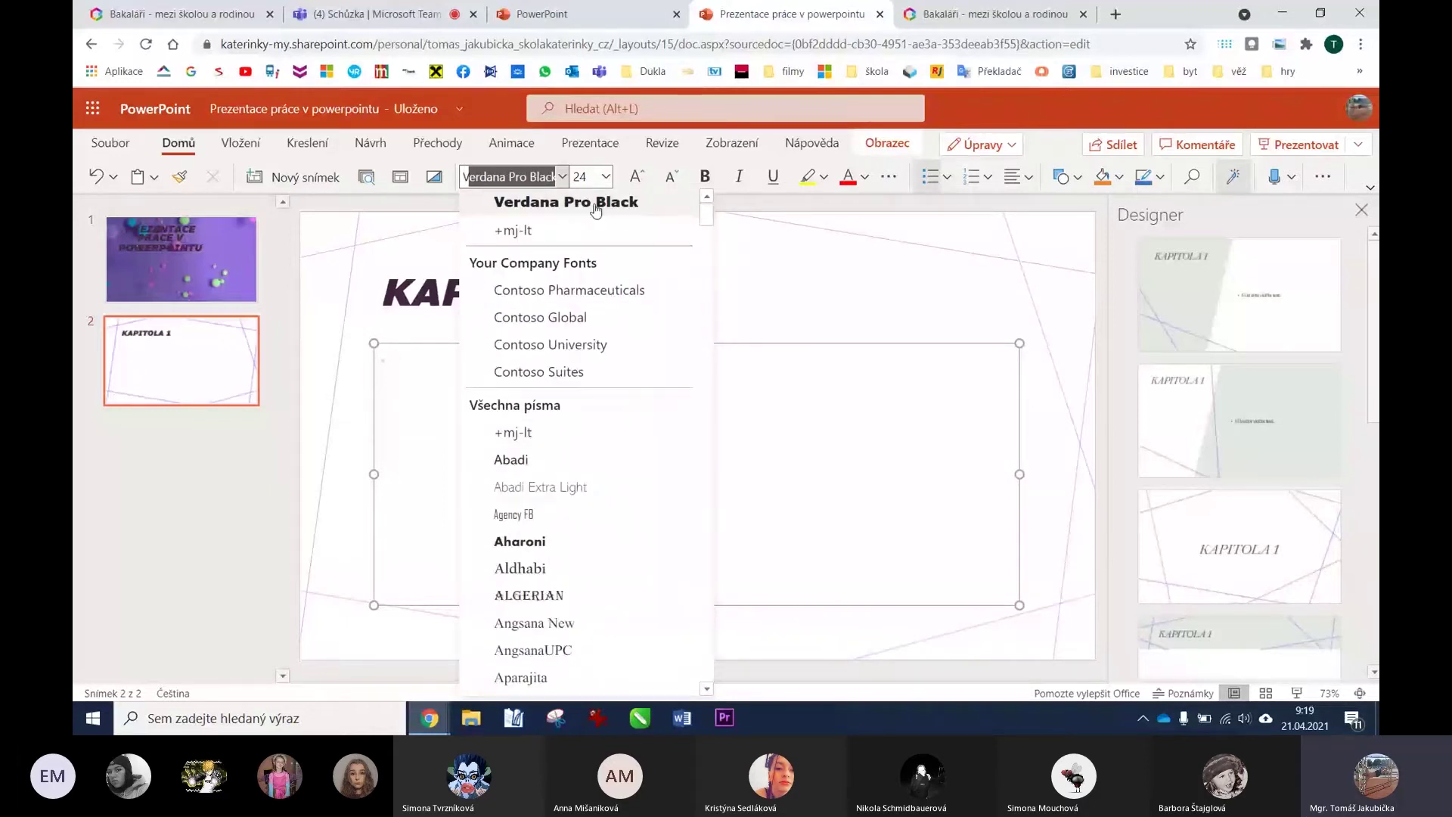
pyautogui.press('Escape')
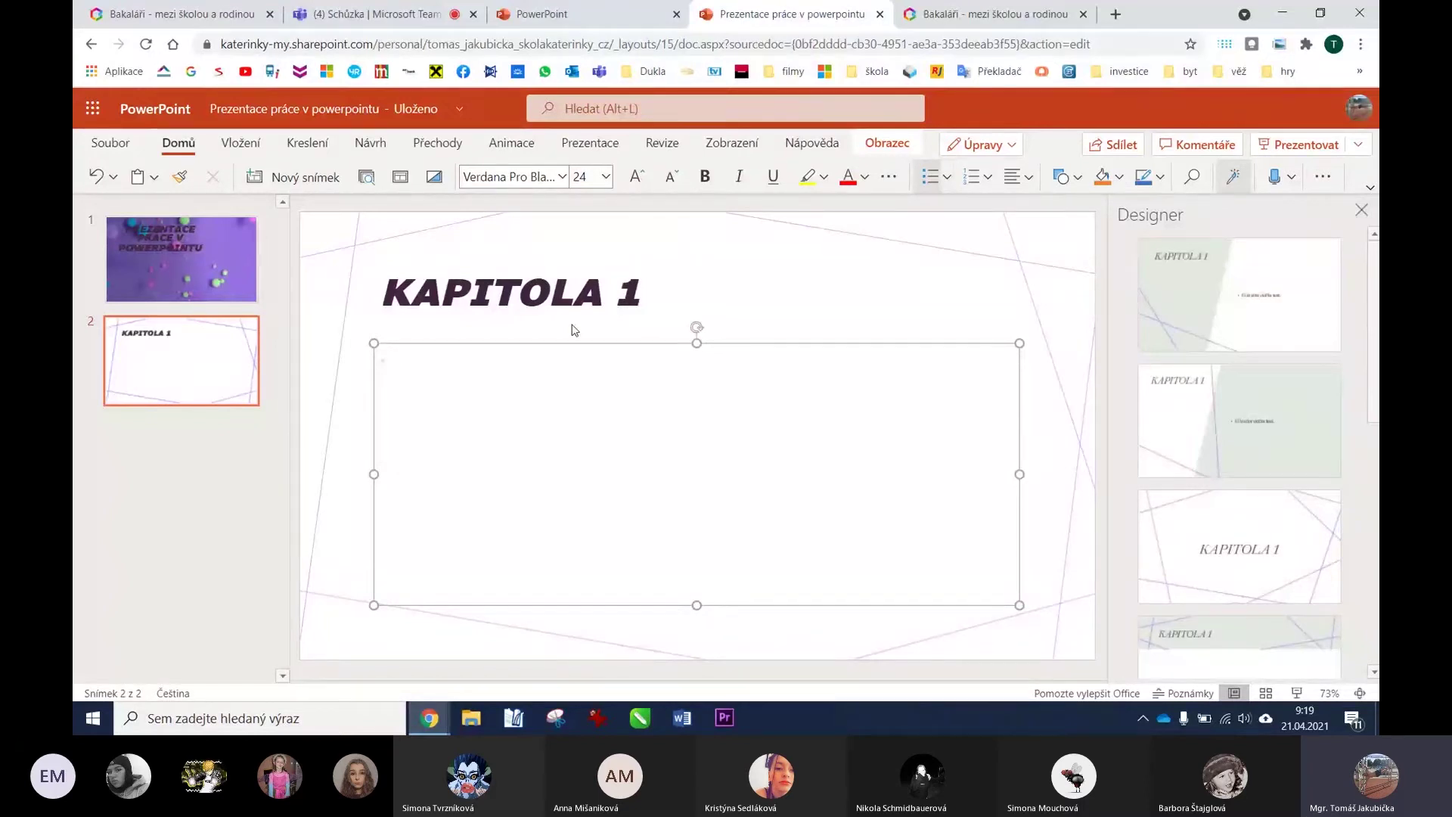
# Type bullets 'Popisuji jak se pracuje v powerpointu.', 'Krok 2' and 'Krok 3' in the body.
pyautogui.write('Popisuji jak se pracuje v')
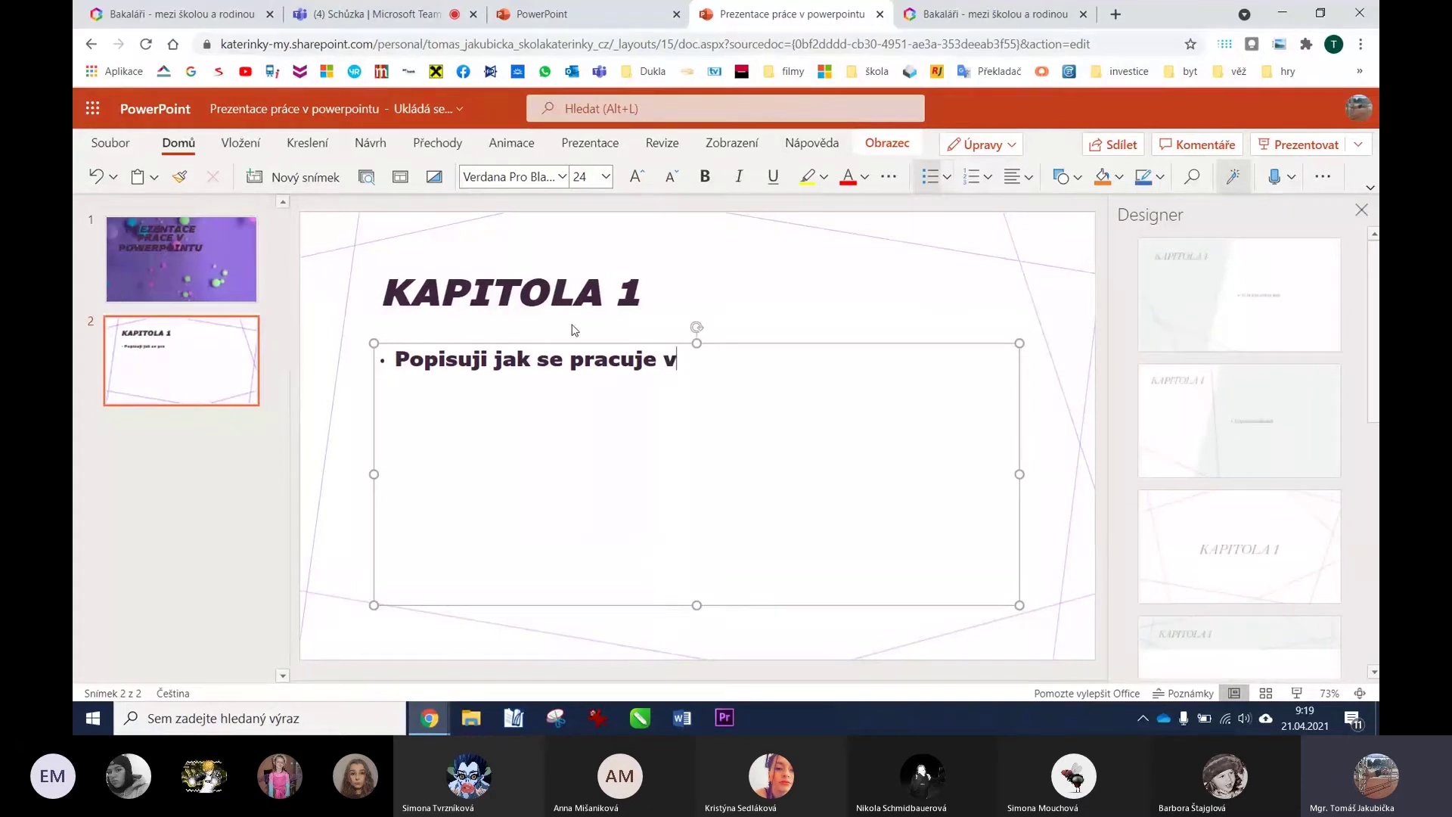
pyautogui.write(' powerp')
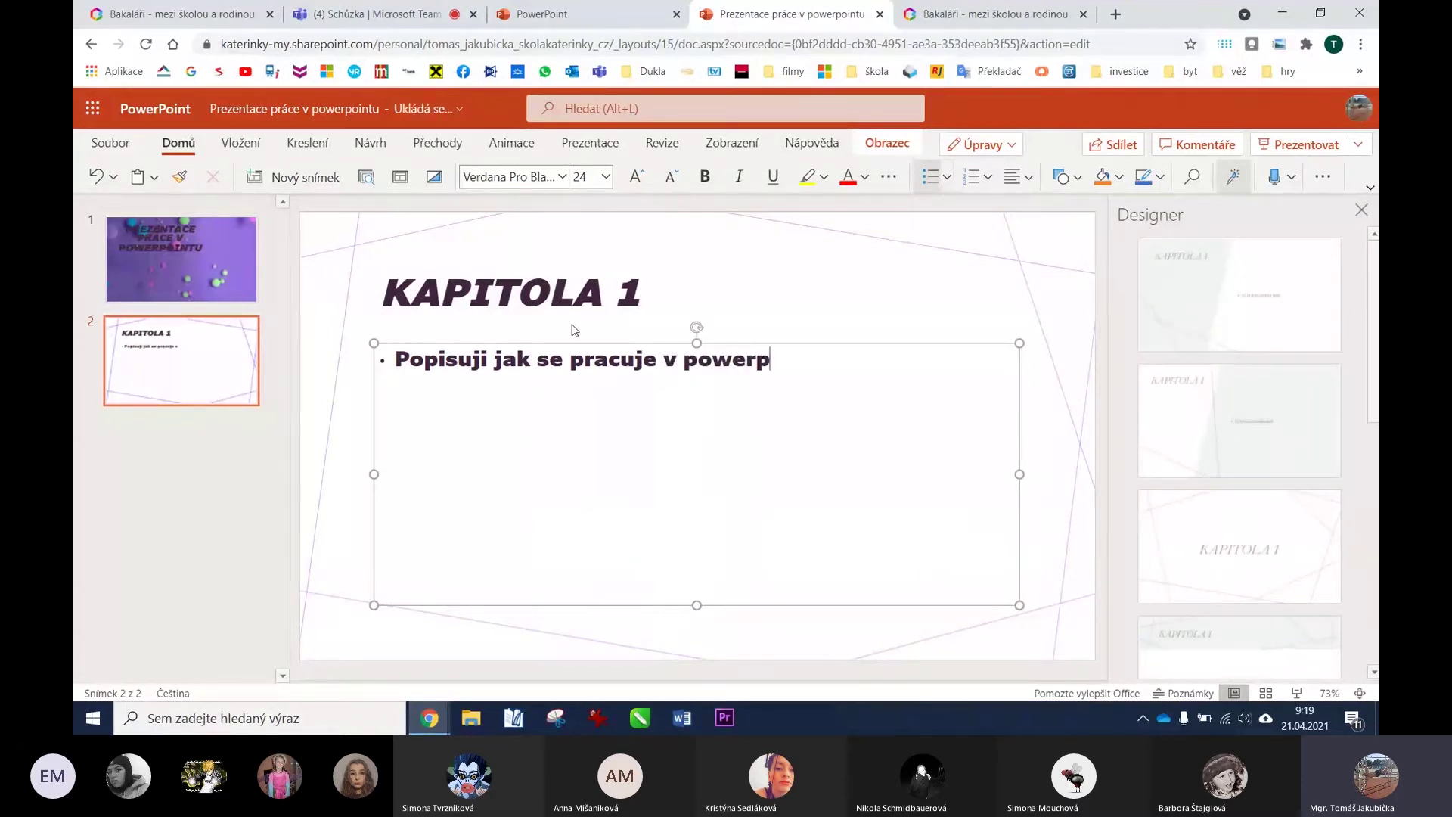
pyautogui.write('ointu.')
pyautogui.press('Return')
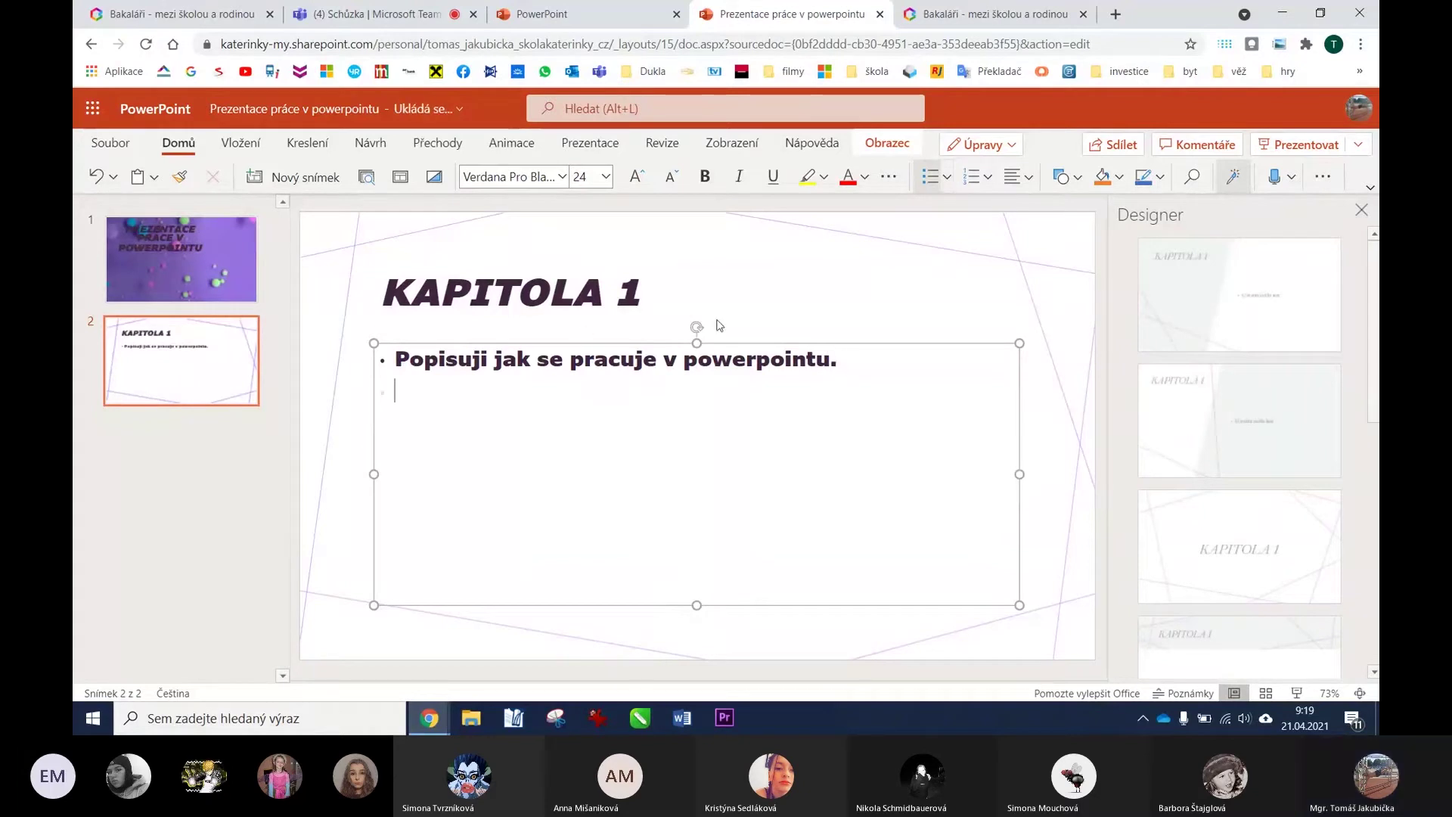
pyautogui.write('Krok 2 ')
pyautogui.write('Krok ')
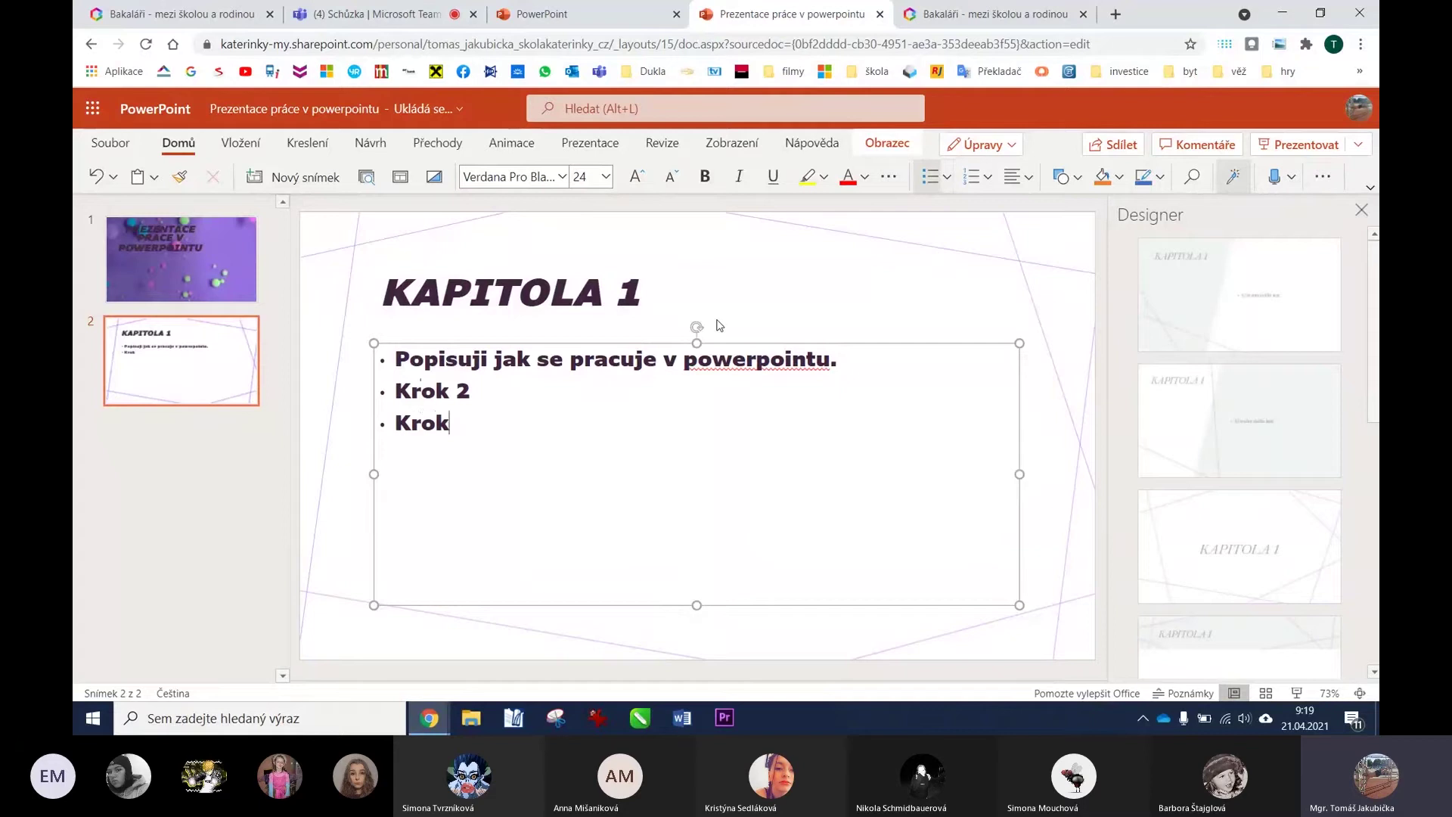
pyautogui.write('3')
# Try different font sizes on the Krok 3 line, settling back on size 20.
pyautogui.click(672, 177)
pyautogui.moveTo(491, 421); pyautogui.dragTo(393, 422)
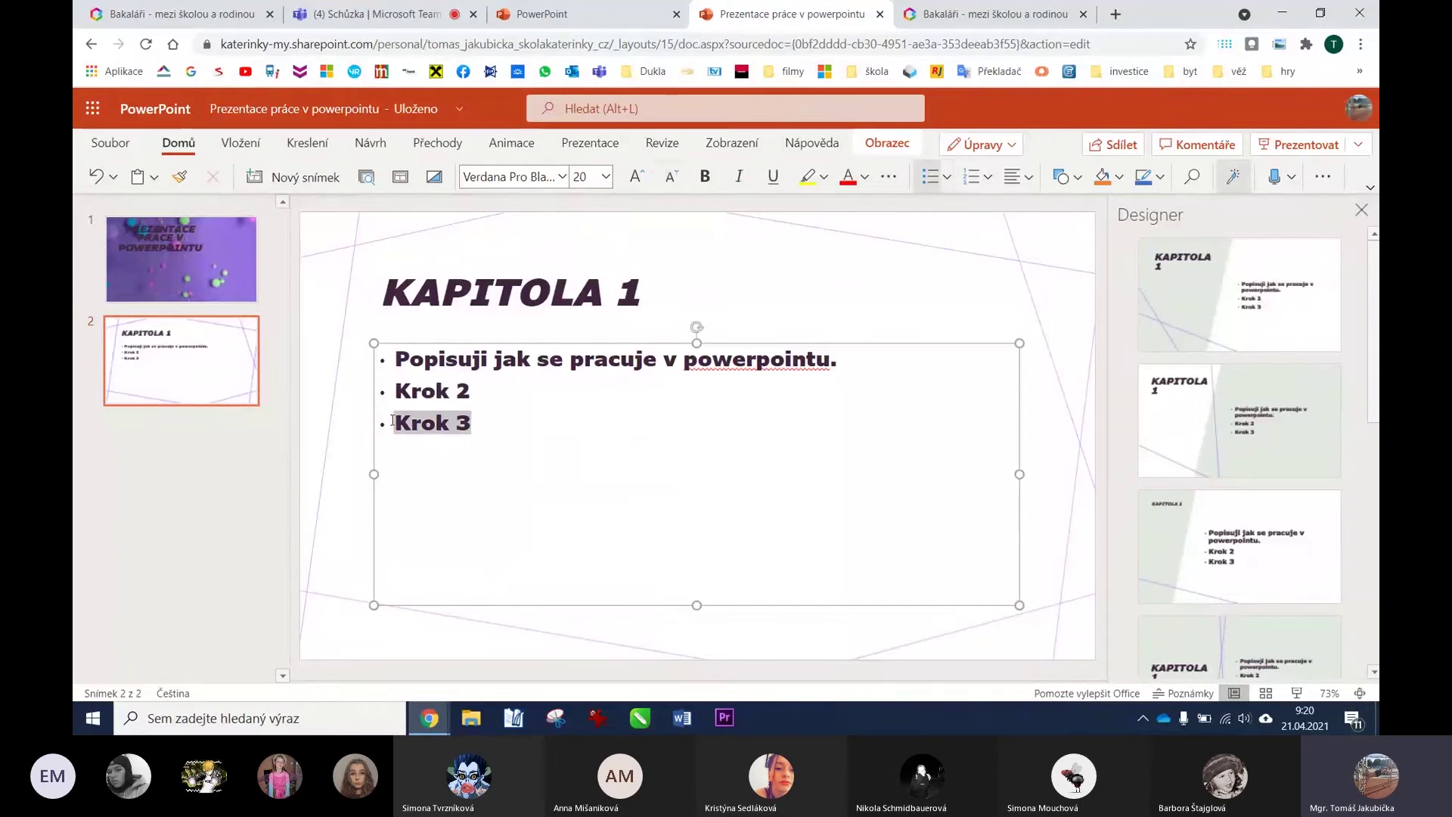
pyautogui.click(641, 177)
pyautogui.click(641, 177)
pyautogui.click(641, 177)
pyautogui.click(642, 177)
pyautogui.click(641, 177)
pyautogui.click(641, 177)
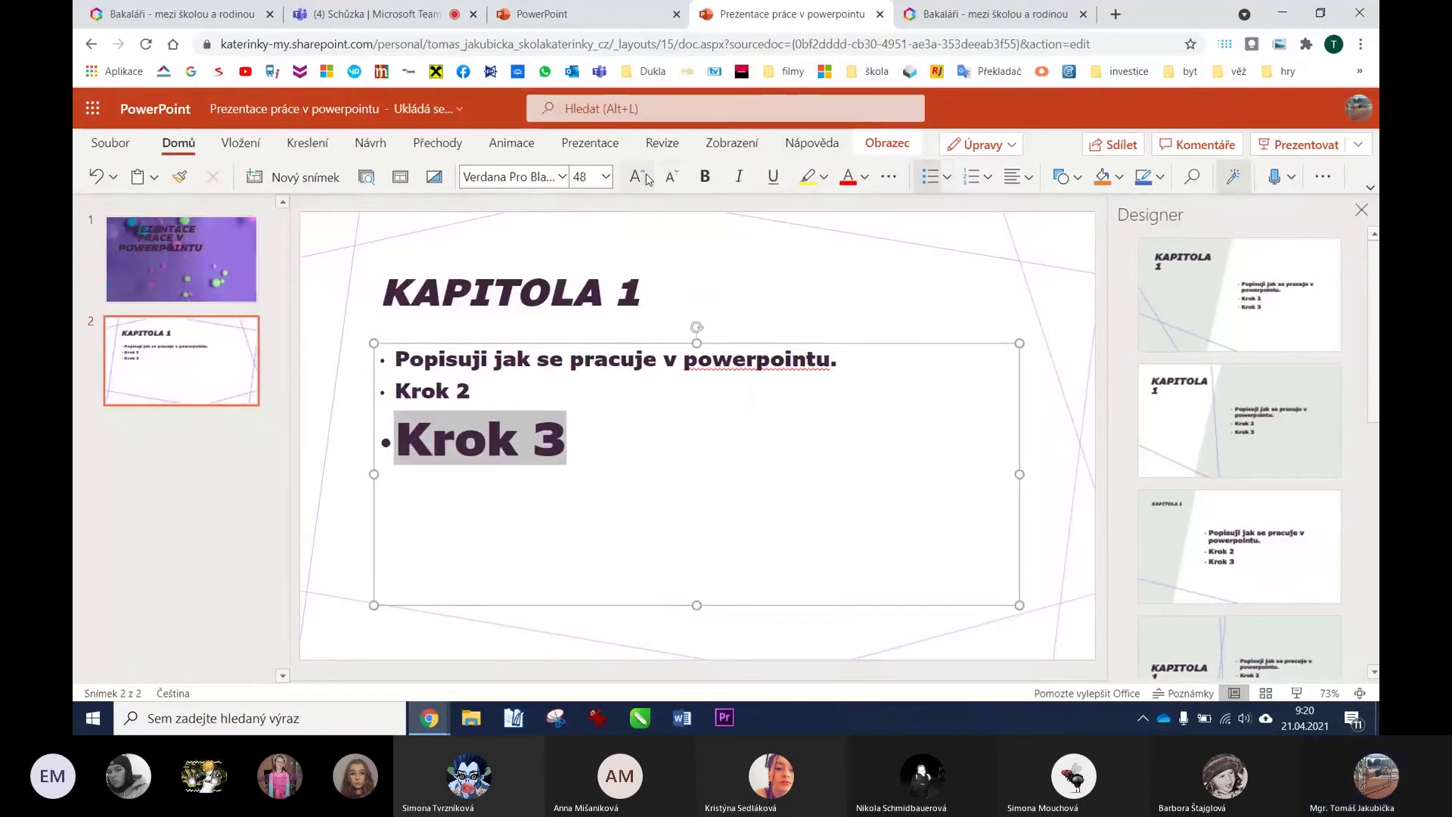
pyautogui.click(642, 177)
pyautogui.click(672, 176)
pyautogui.click(677, 179)
pyautogui.click(677, 178)
pyautogui.click(677, 178)
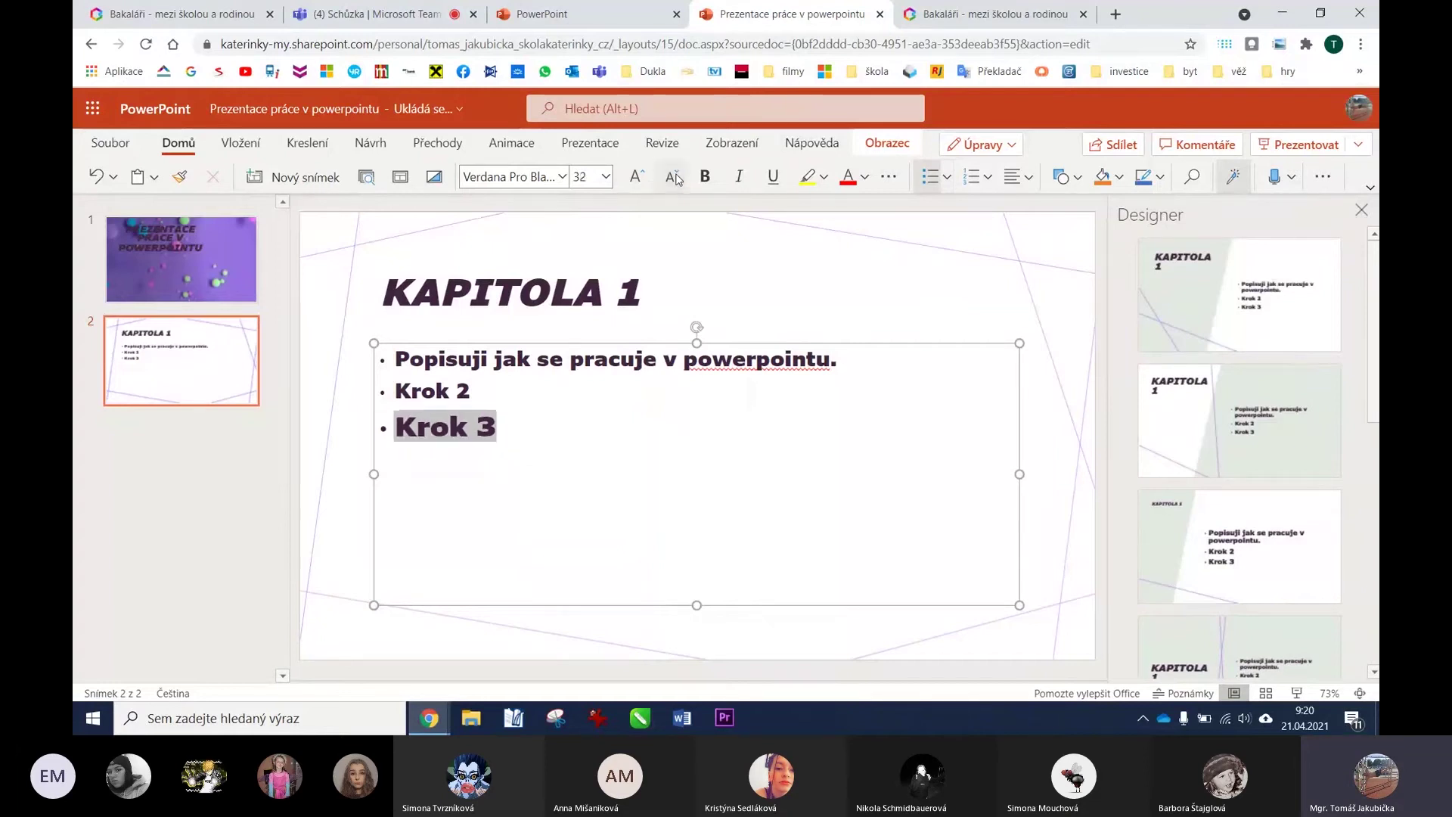
pyautogui.click(606, 176)
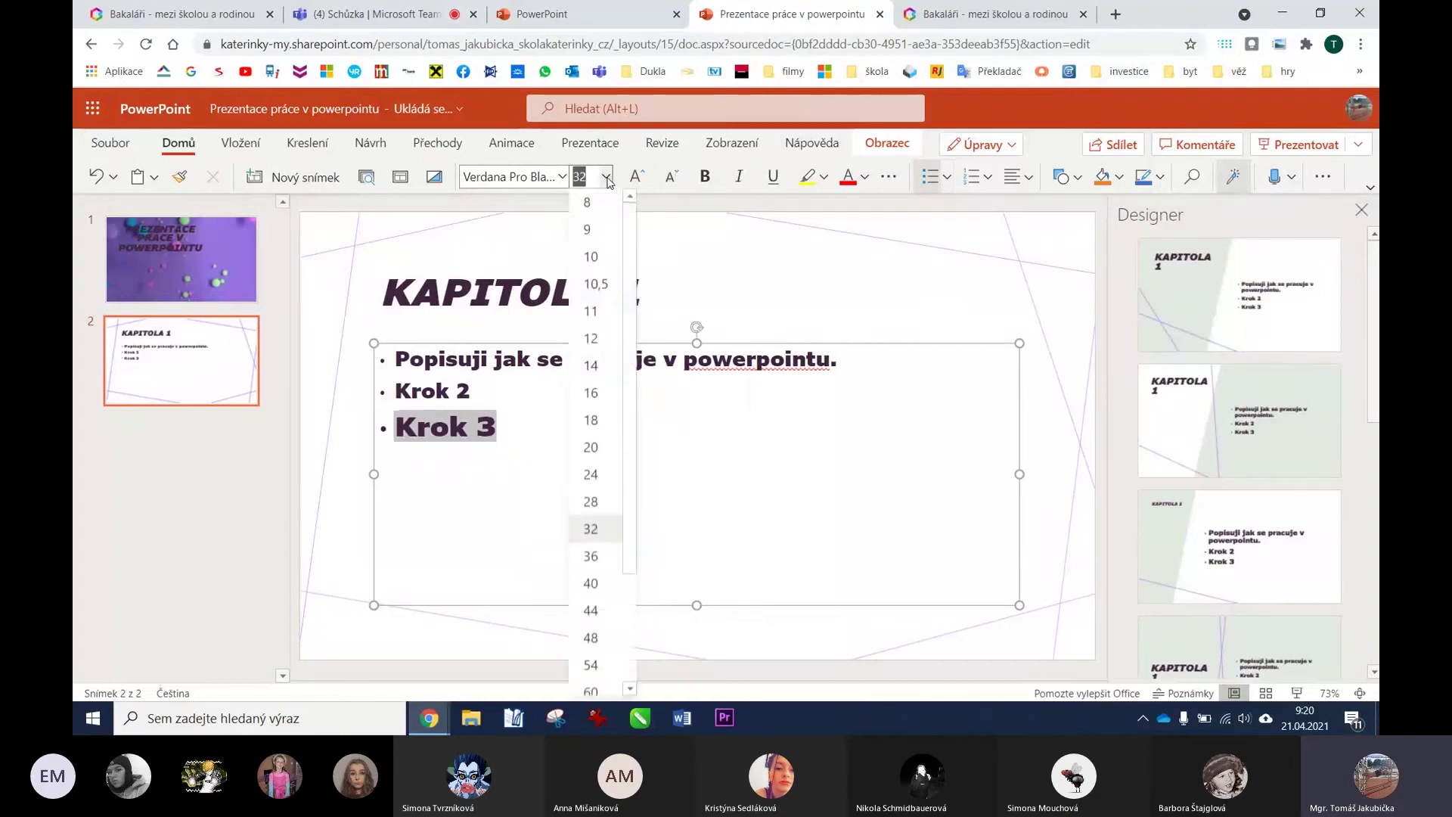
pyautogui.click(591, 340)
pyautogui.click(605, 177)
pyautogui.click(594, 446)
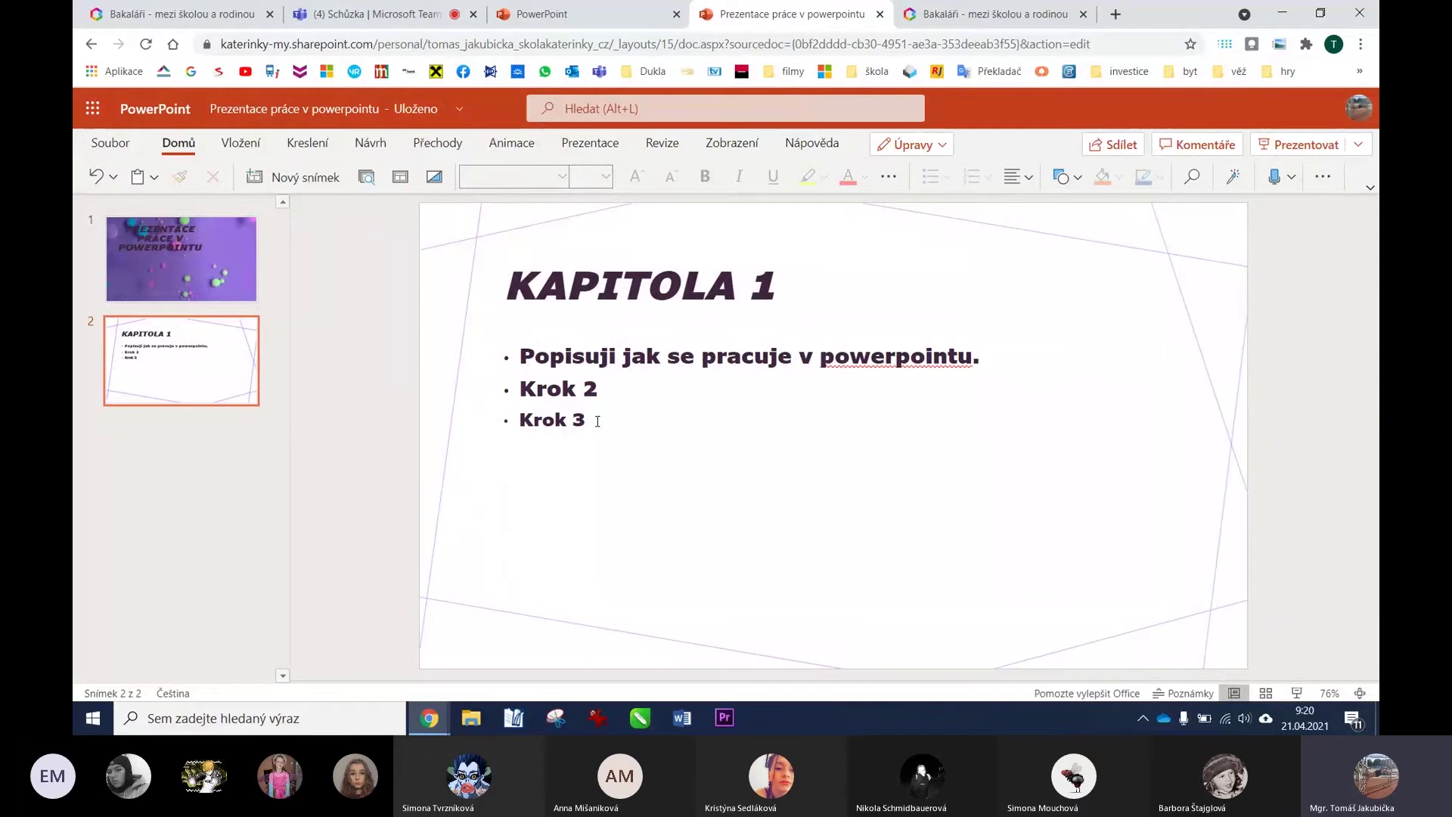
# Set all three bullet lines to font size 24.
pyautogui.moveTo(598, 422)
pyautogui.mouseDown()
pyautogui.moveTo(518, 419)
pyautogui.moveTo(519, 351)
pyautogui.mouseUp()
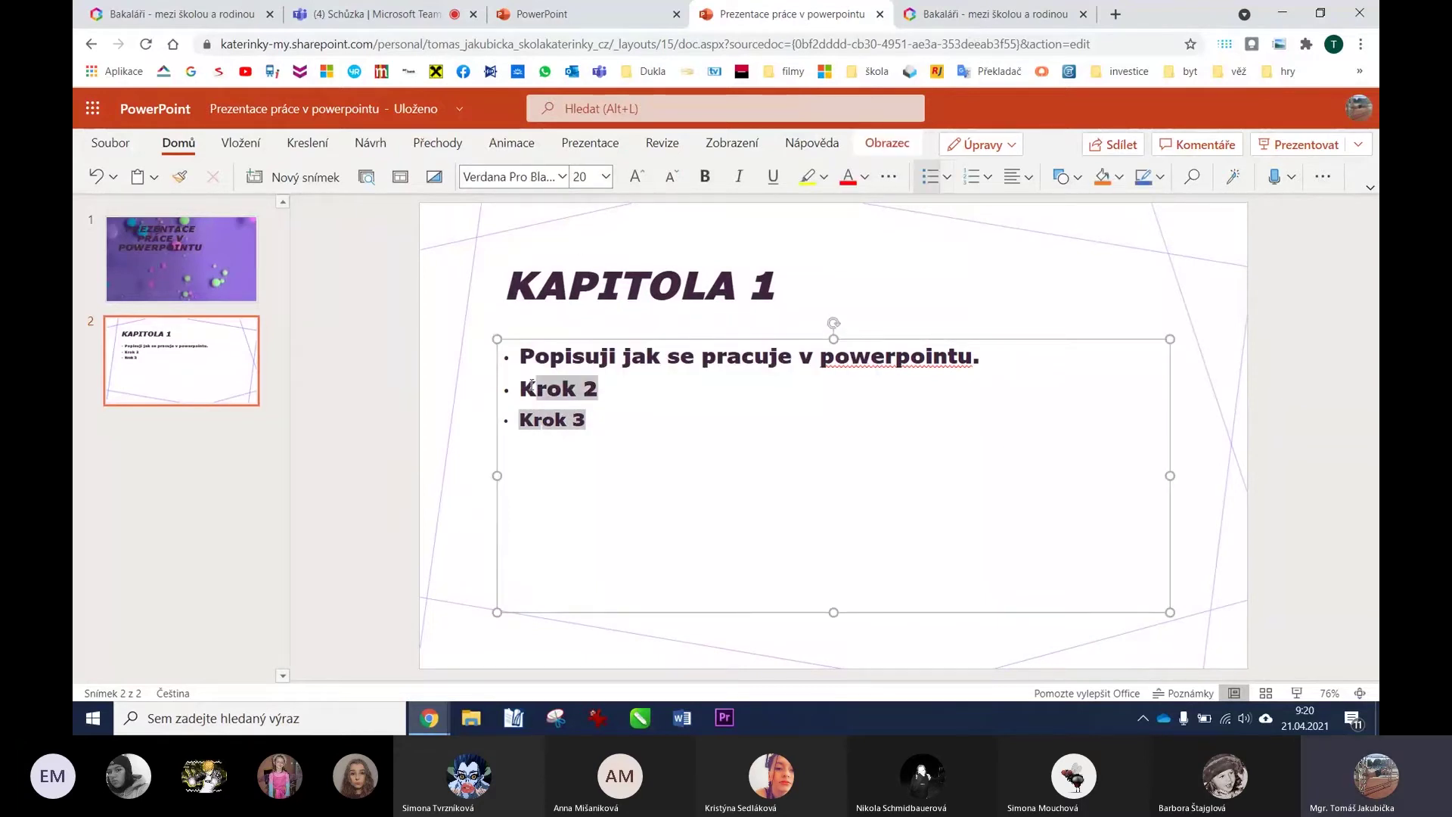
pyautogui.click(606, 176)
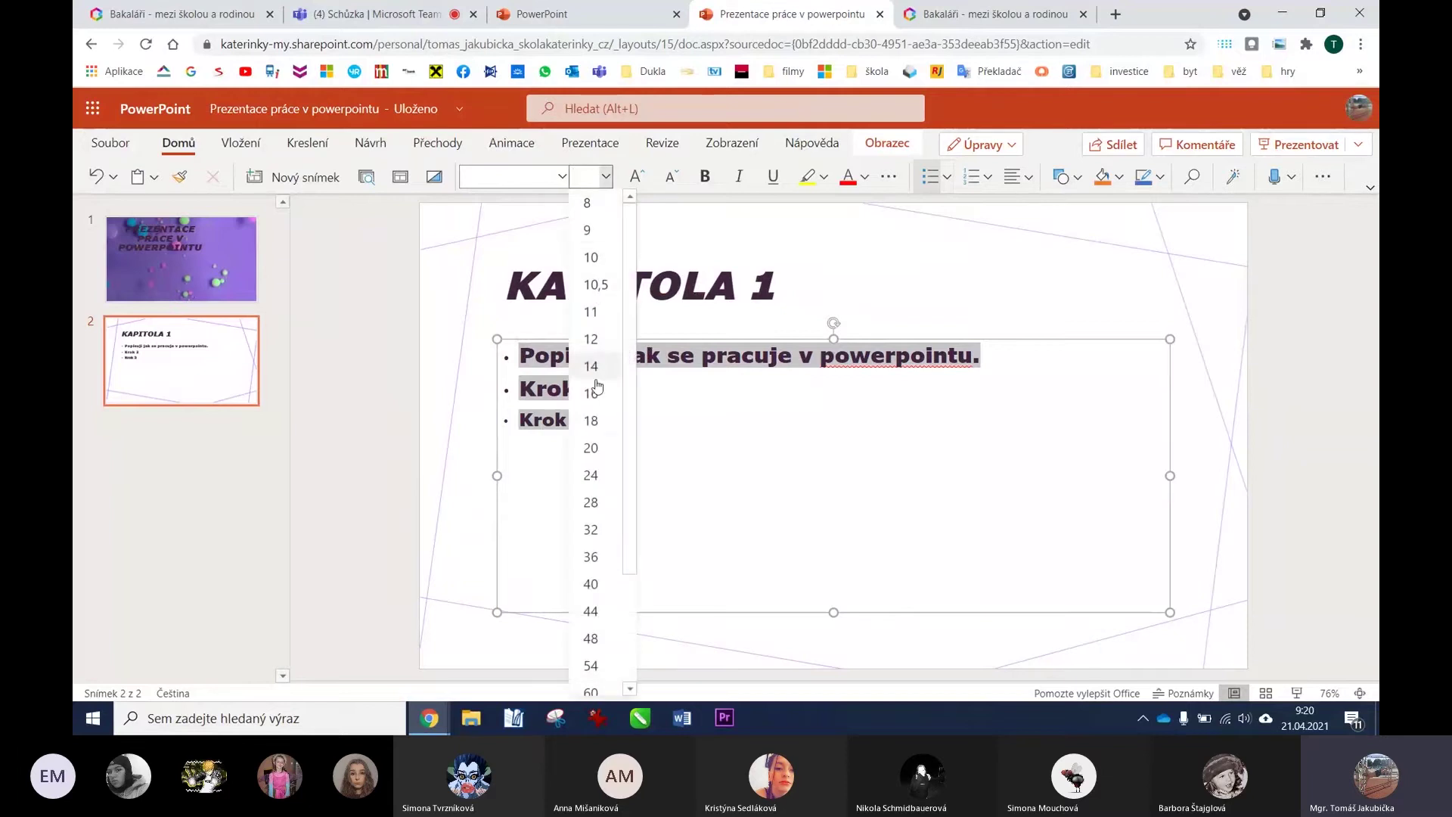
pyautogui.click(591, 448)
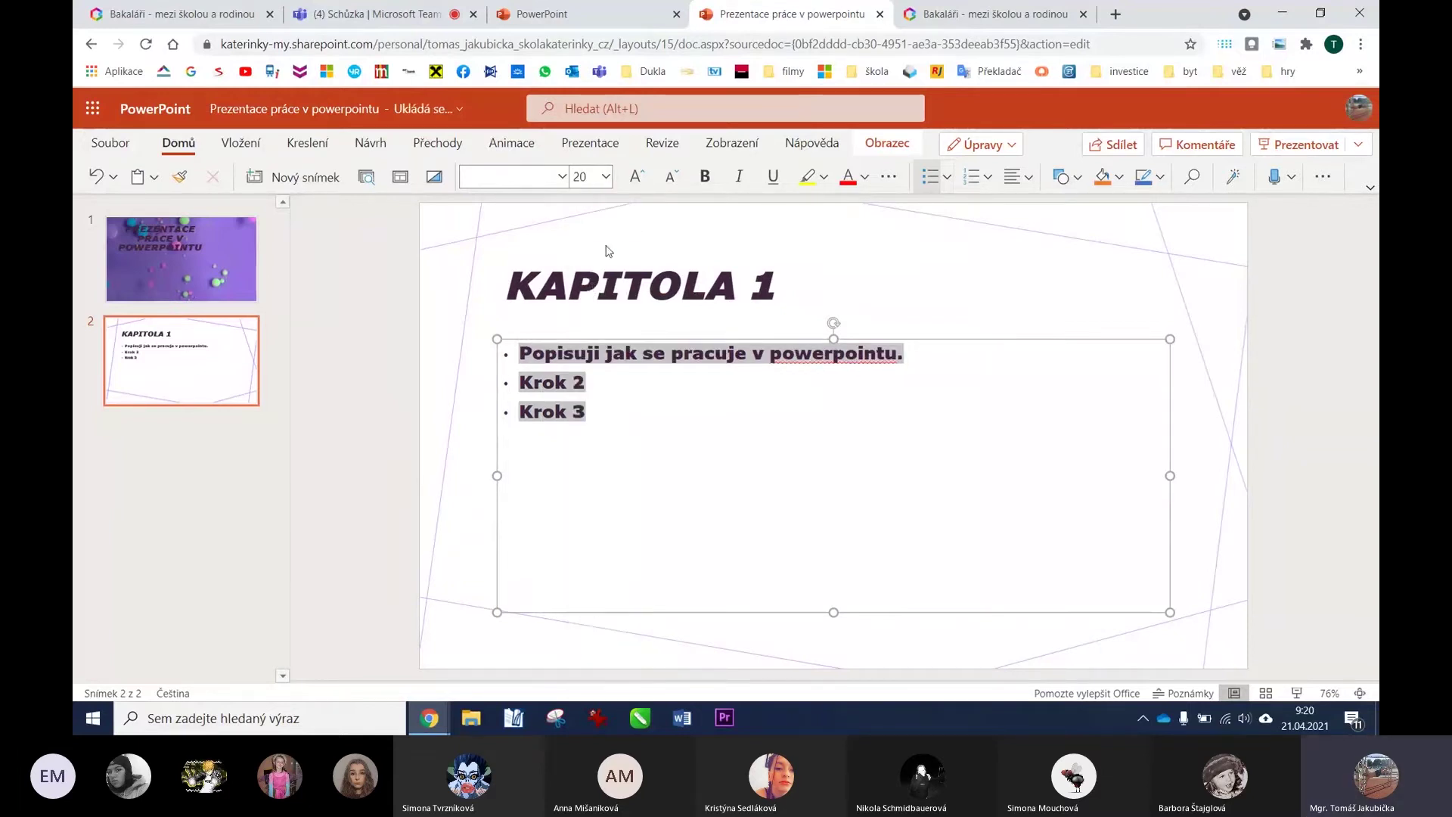
pyautogui.click(605, 177)
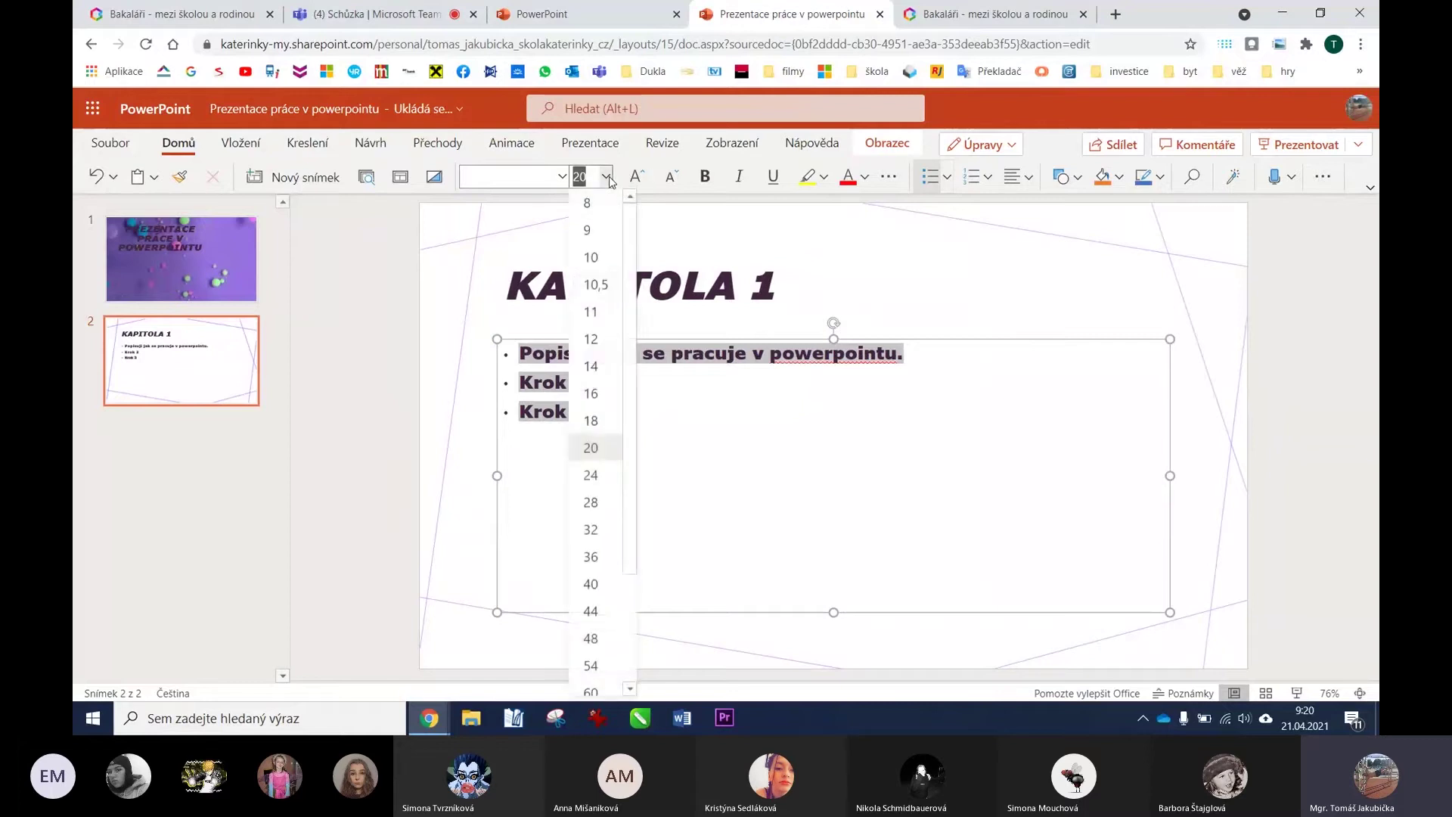
pyautogui.click(591, 475)
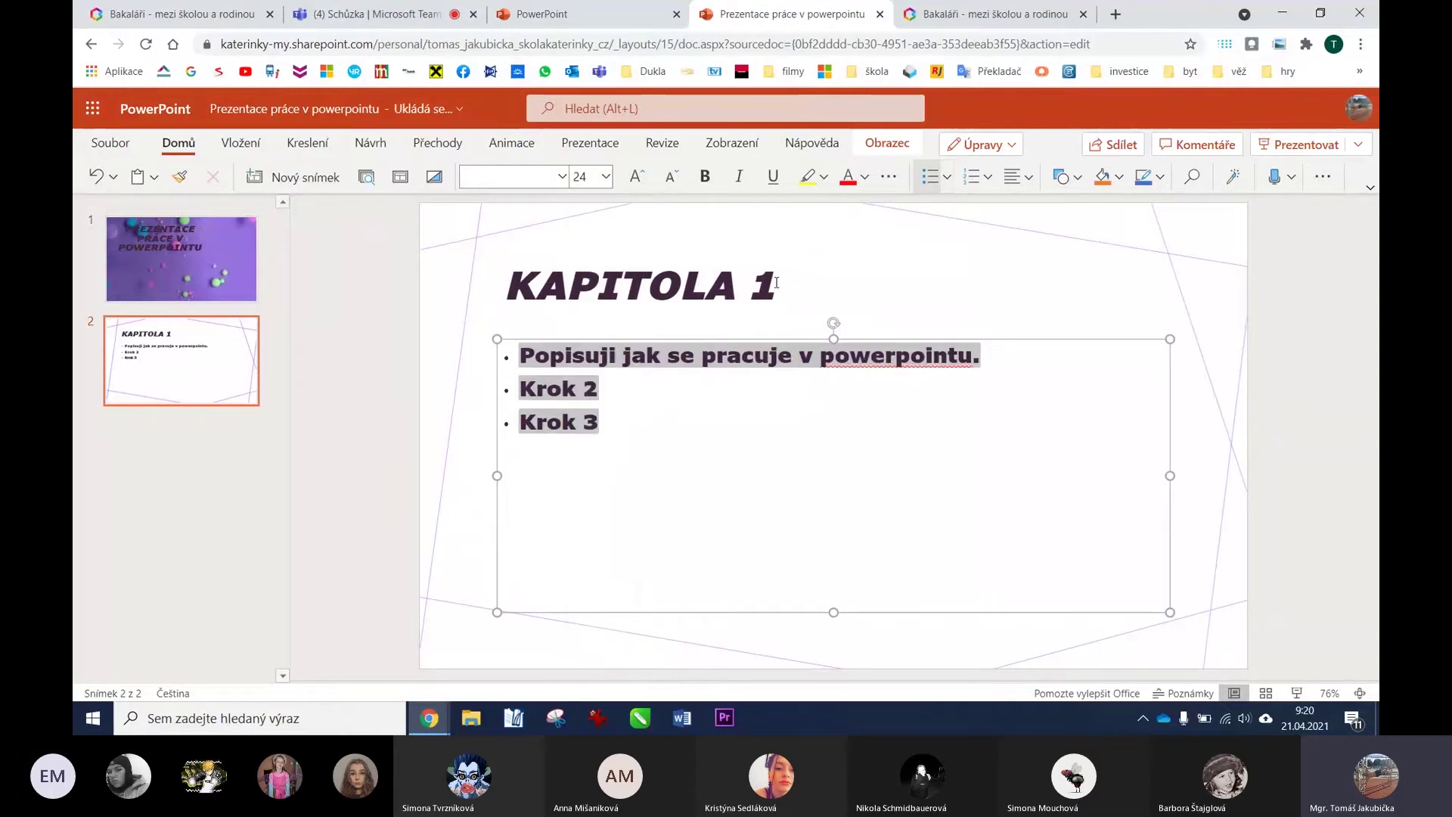
# Reduce the KAPITOLA 1 title to size 36 and return to the bullet list.
pyautogui.moveTo(775, 282); pyautogui.dragTo(504, 285)
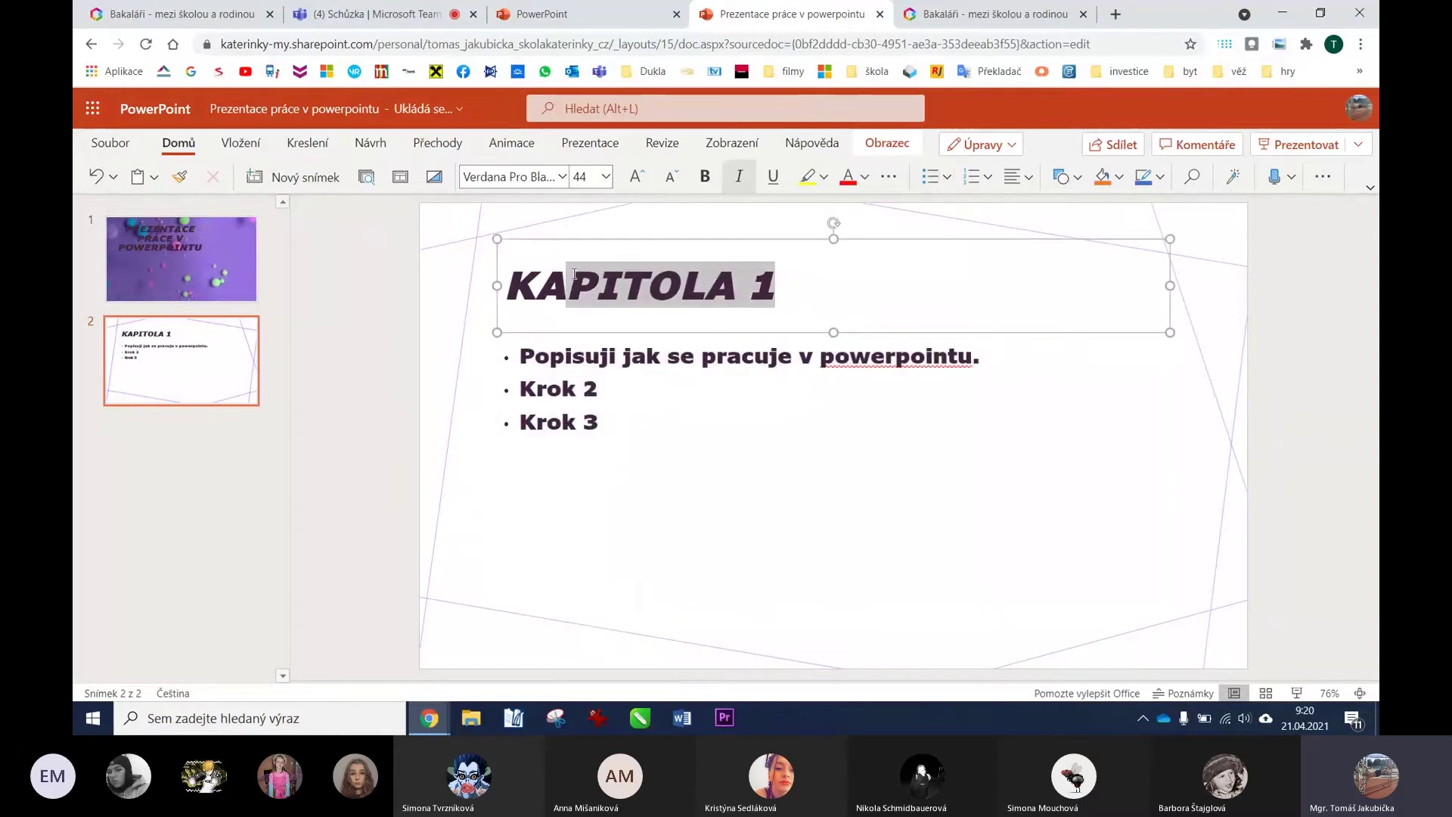
pyautogui.click(606, 176)
pyautogui.click(602, 561)
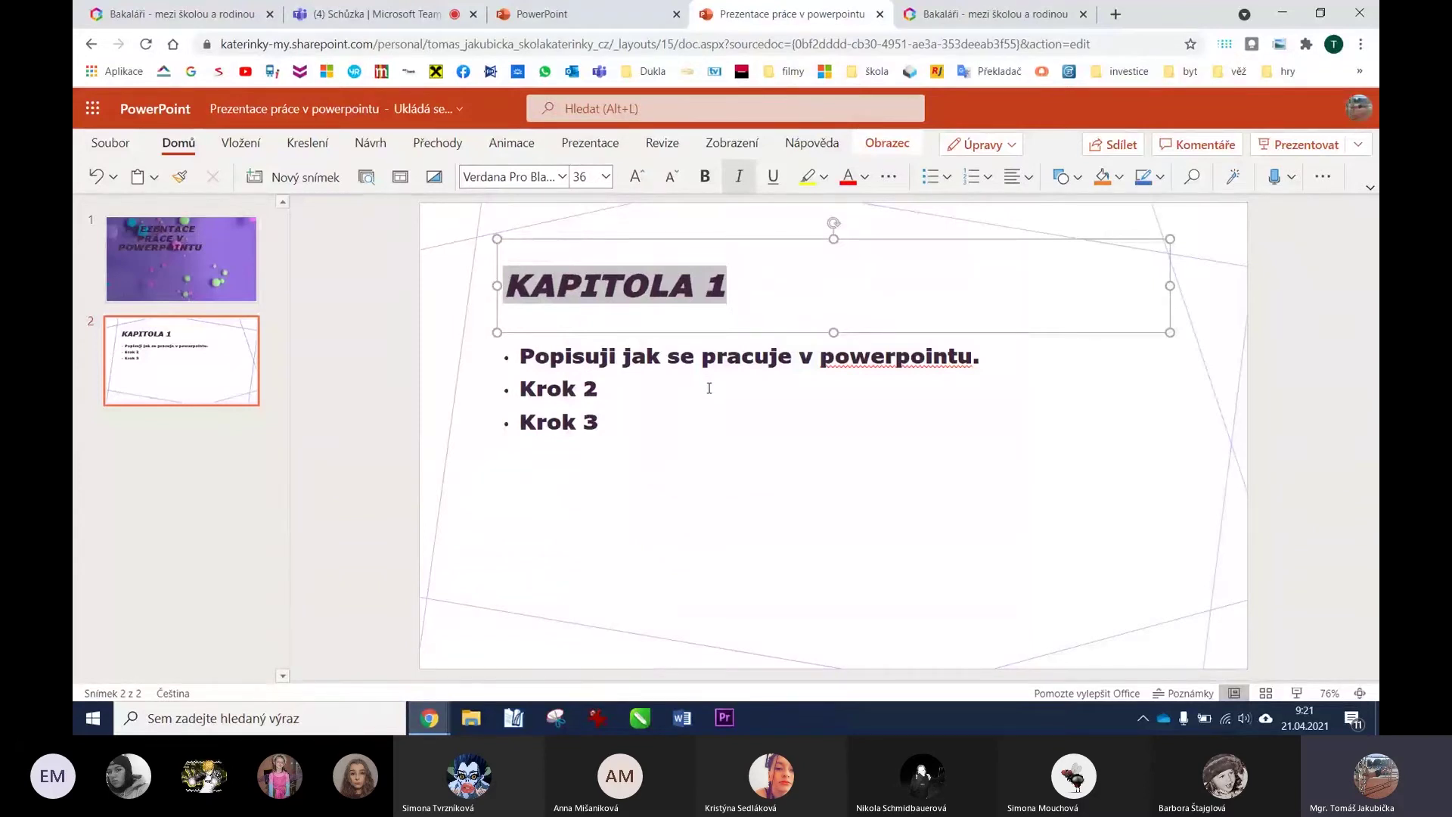
pyautogui.click(600, 505)
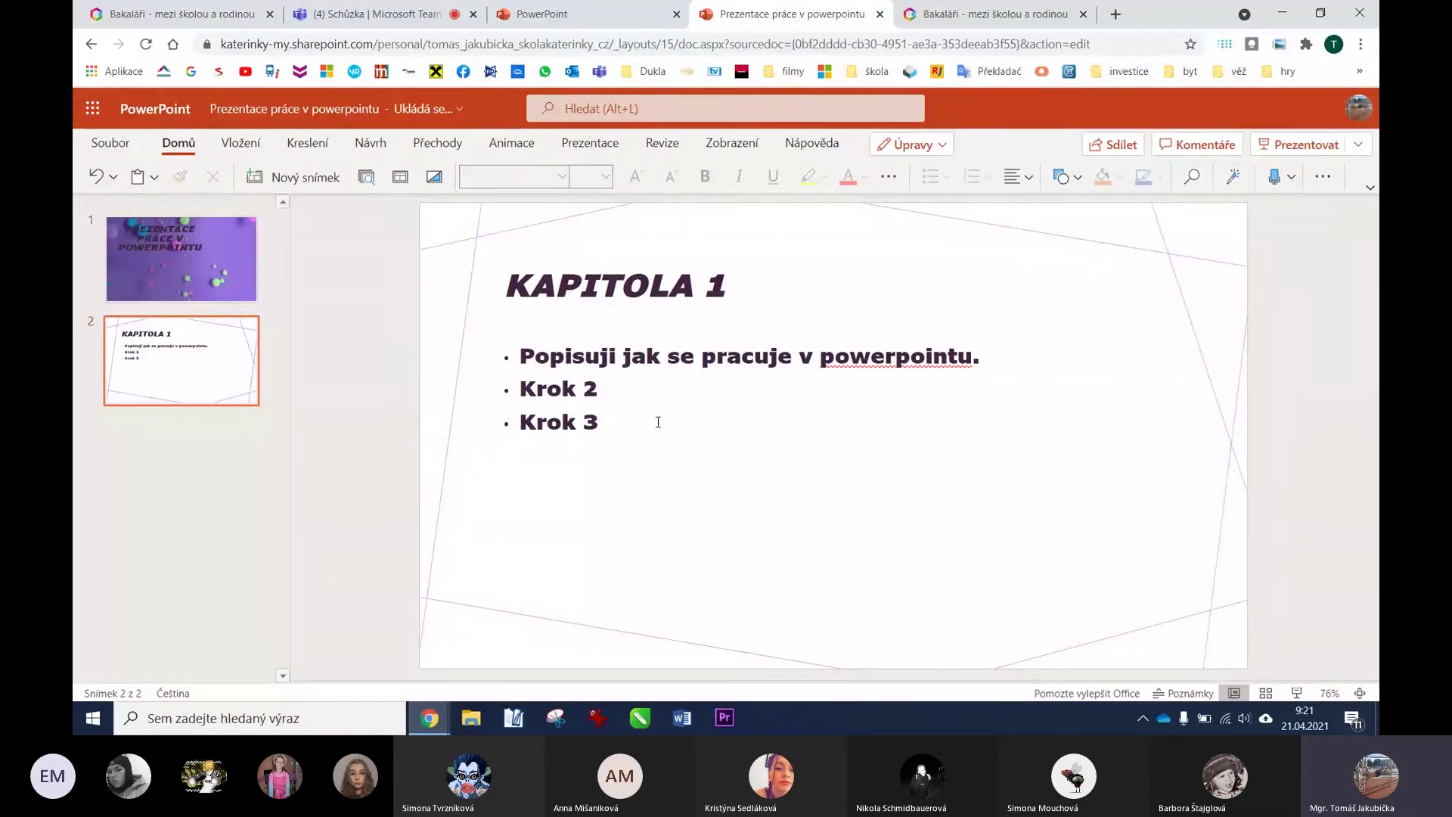
pyautogui.click(626, 423)
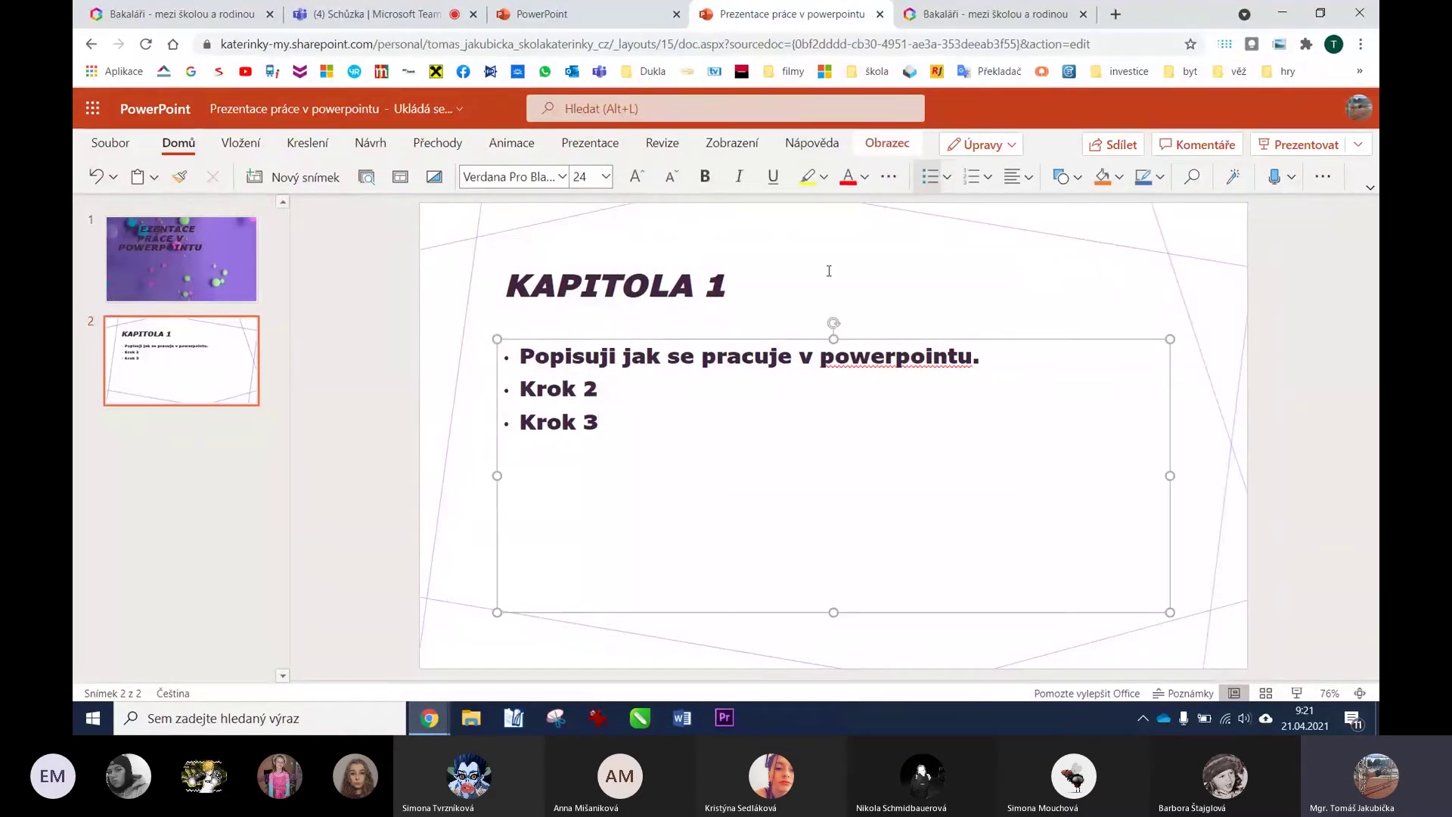
# Highlight the words 'jak se' in slide 2's first bullet yellow.
pyautogui.click(824, 178)
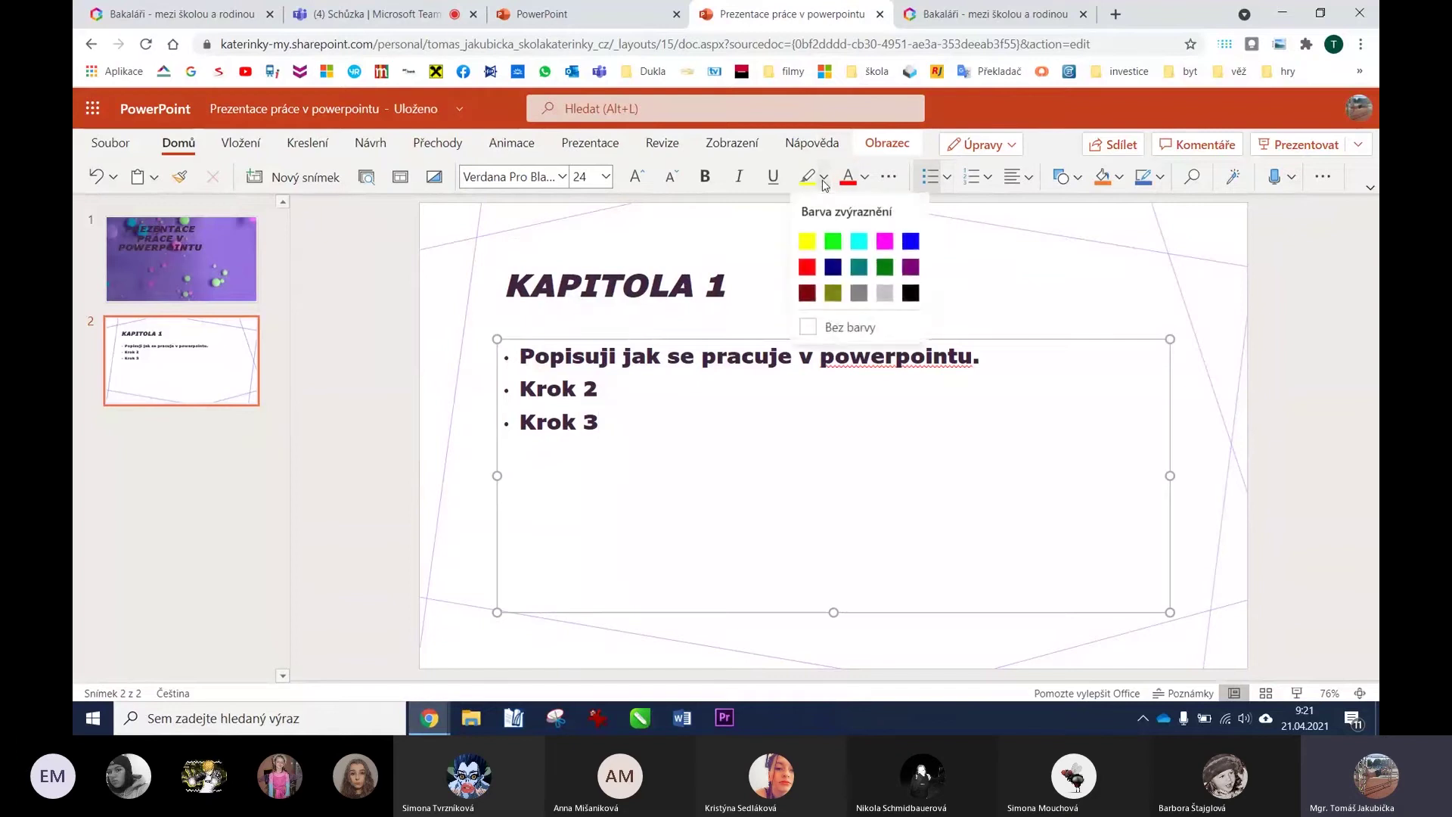
pyautogui.click(807, 240)
pyautogui.moveTo(756, 357); pyautogui.dragTo(629, 356)
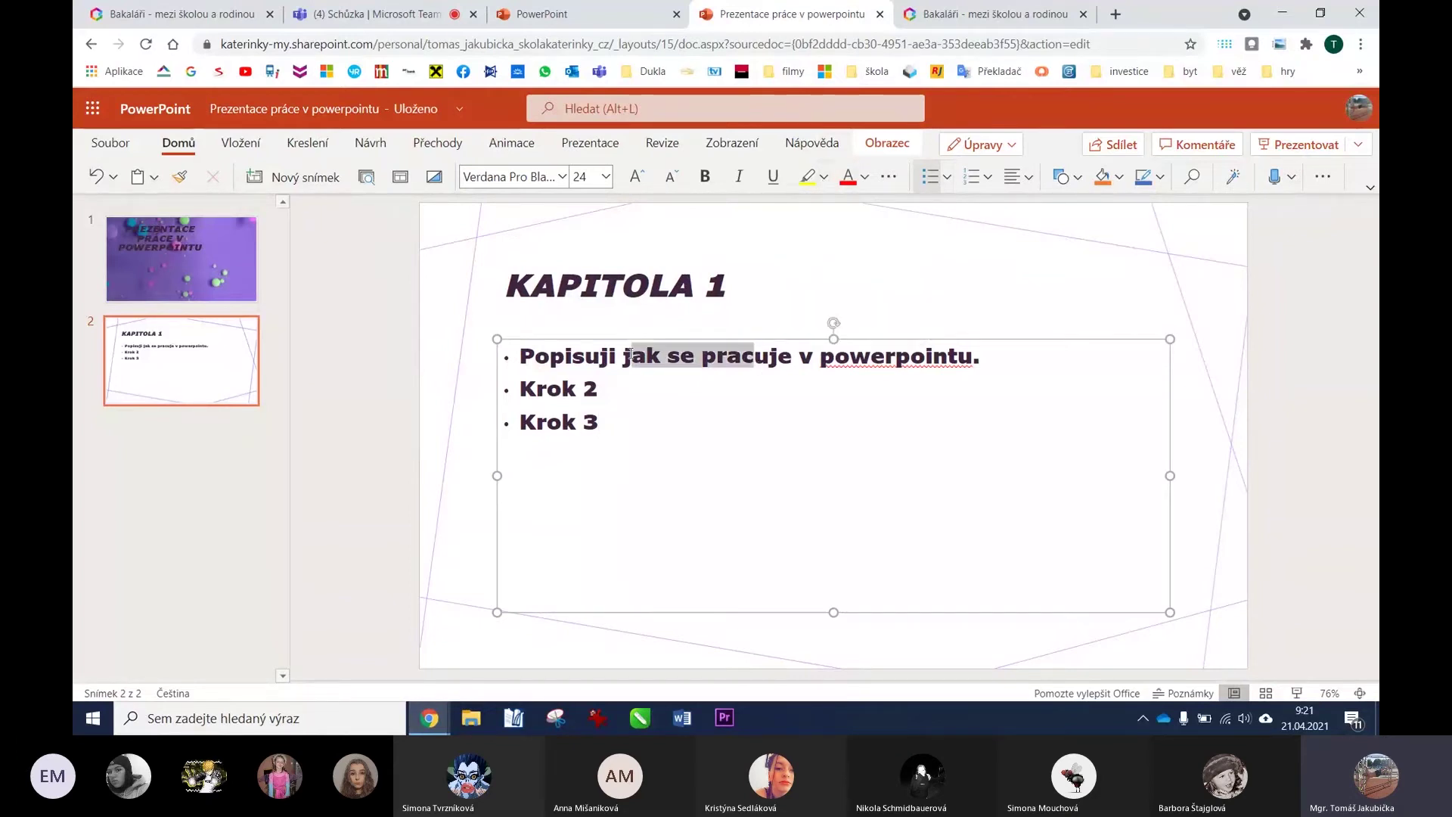
pyautogui.click(808, 179)
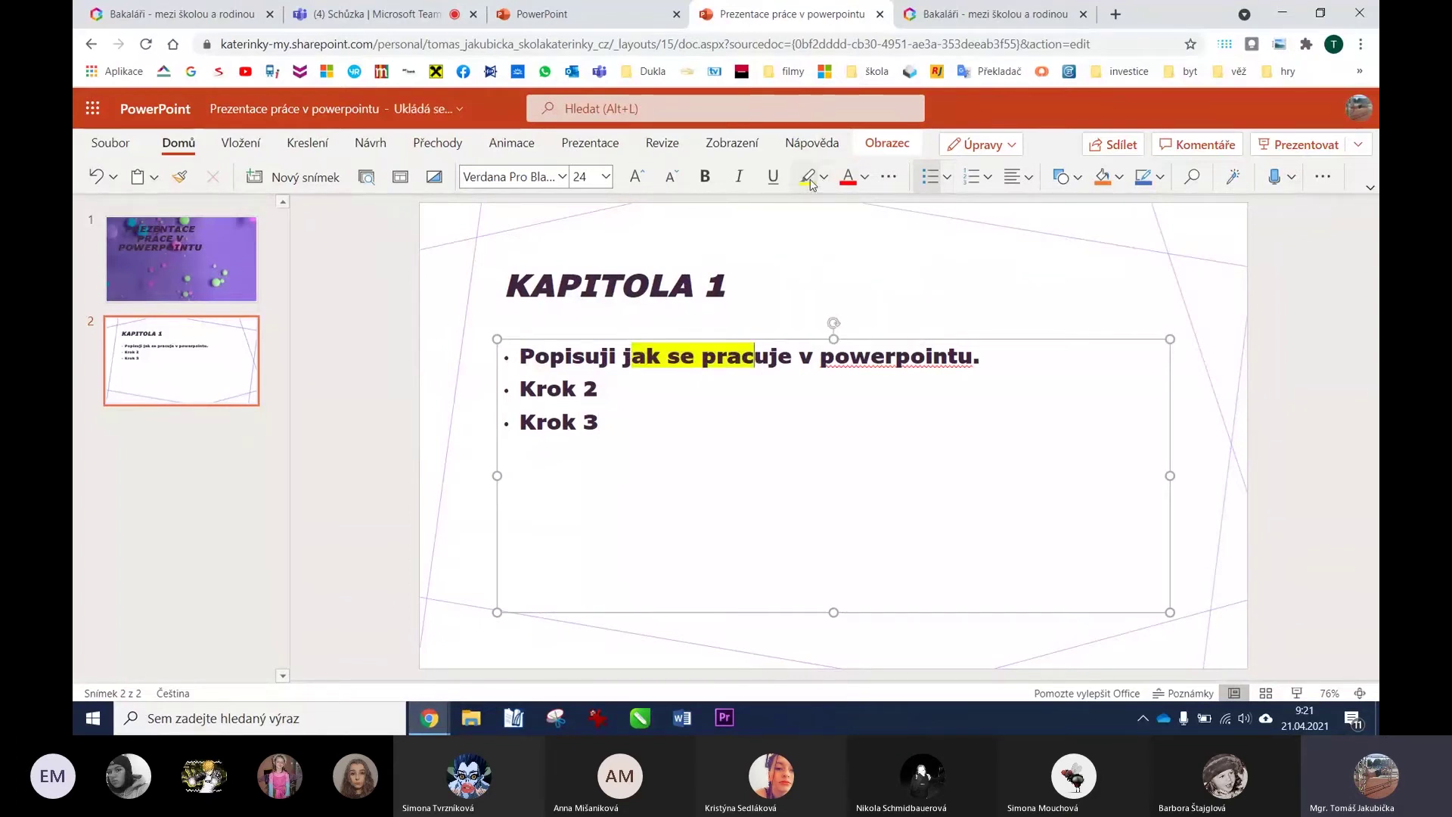
# Make the word 'pracuje' pink.
pyautogui.click(865, 177)
pyautogui.click(949, 331)
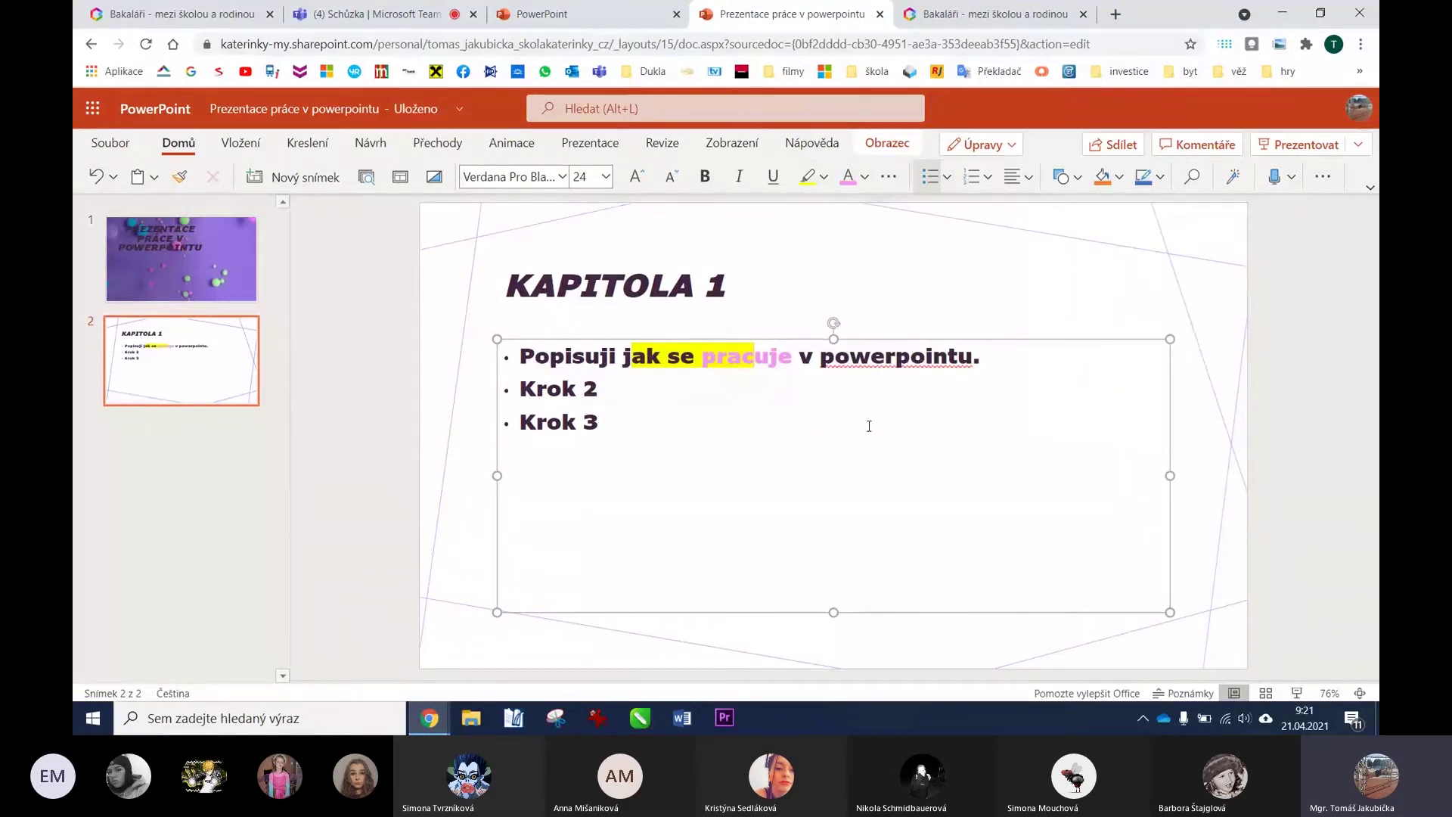
pyautogui.click(1161, 177)
pyautogui.click(1023, 269)
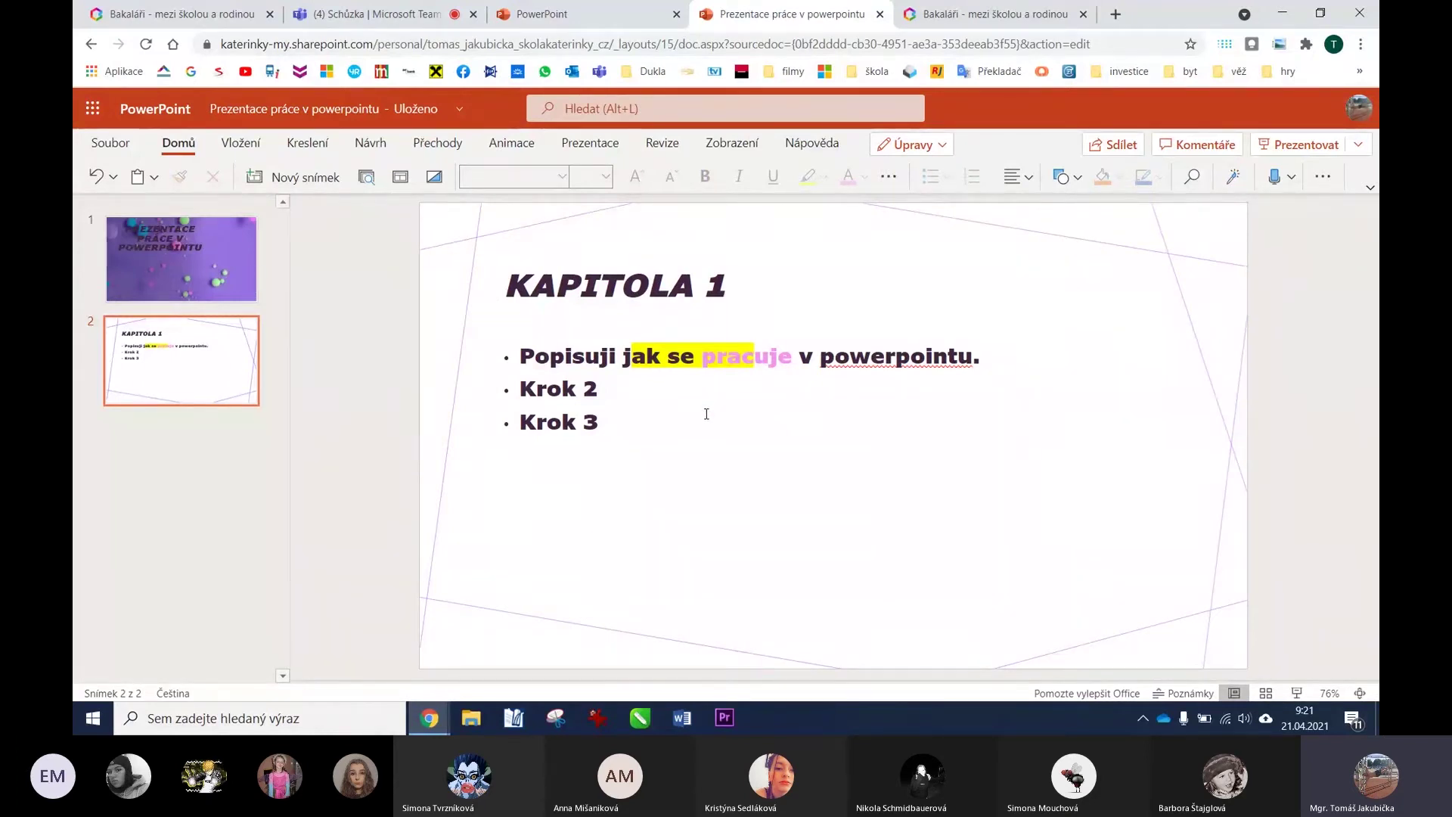
pyautogui.click(214, 445)
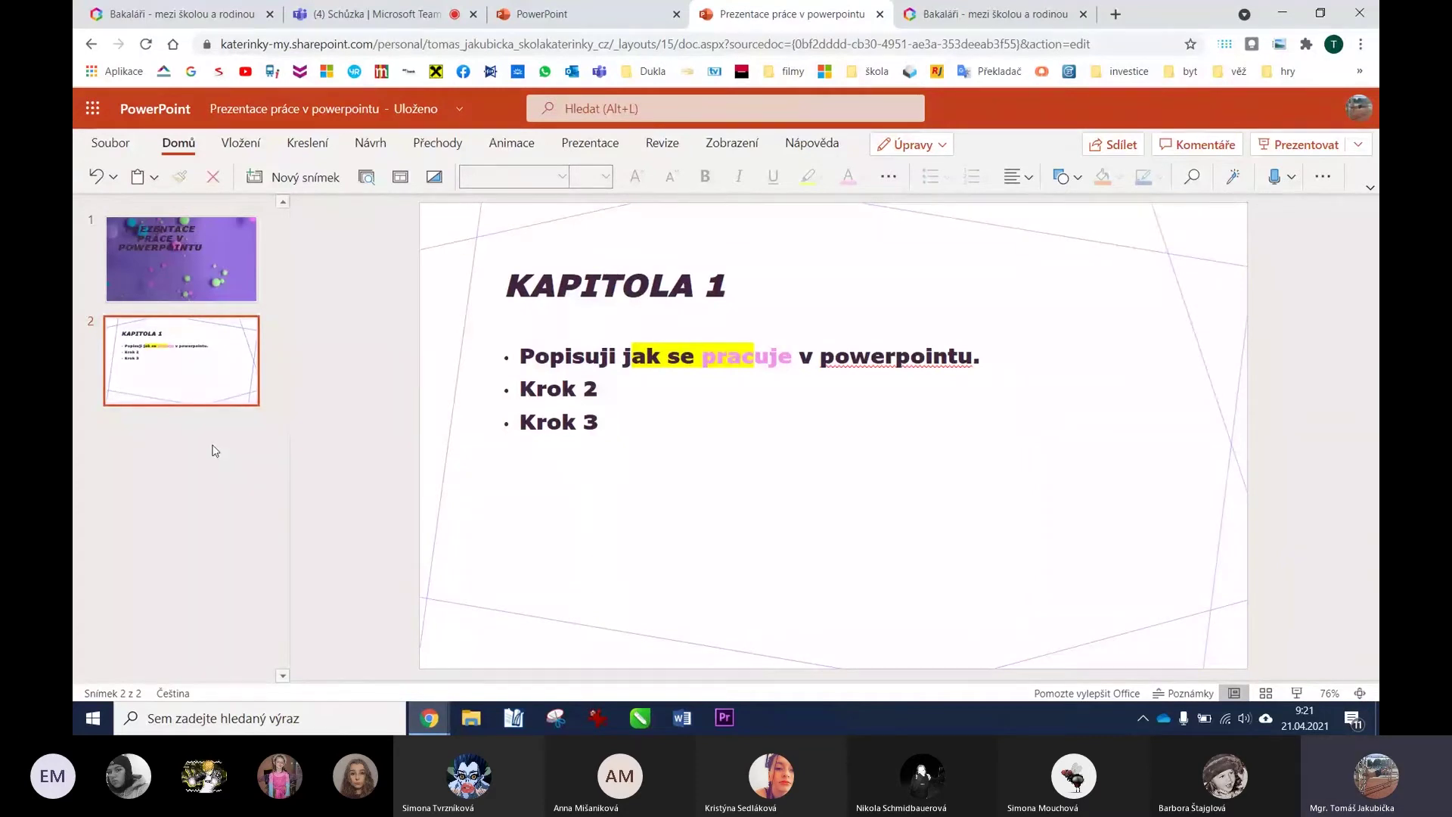
# Add a new slide after slide 2 titled KAPITOLA 2.
pyautogui.press('Return')
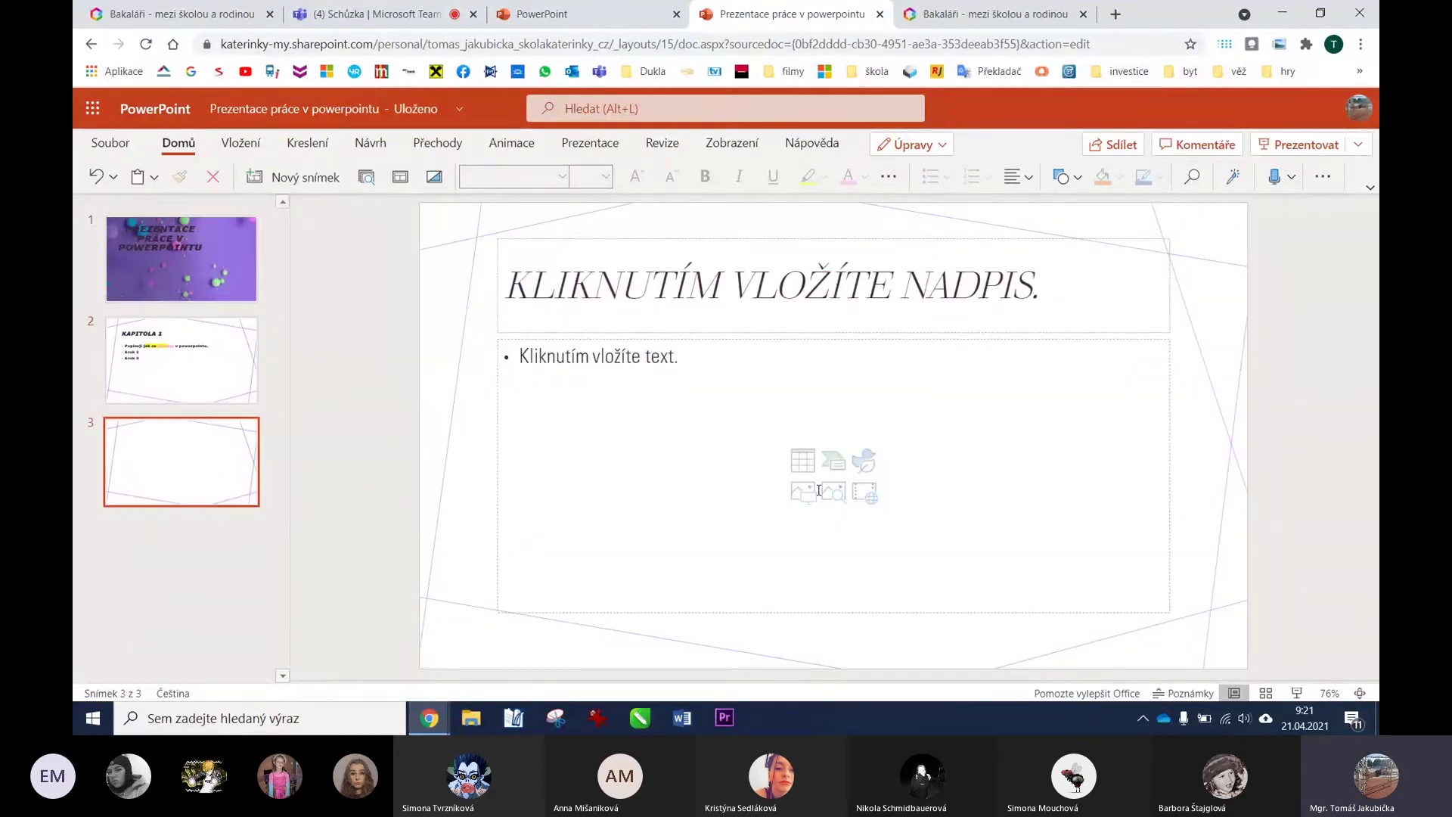
pyautogui.click(710, 295)
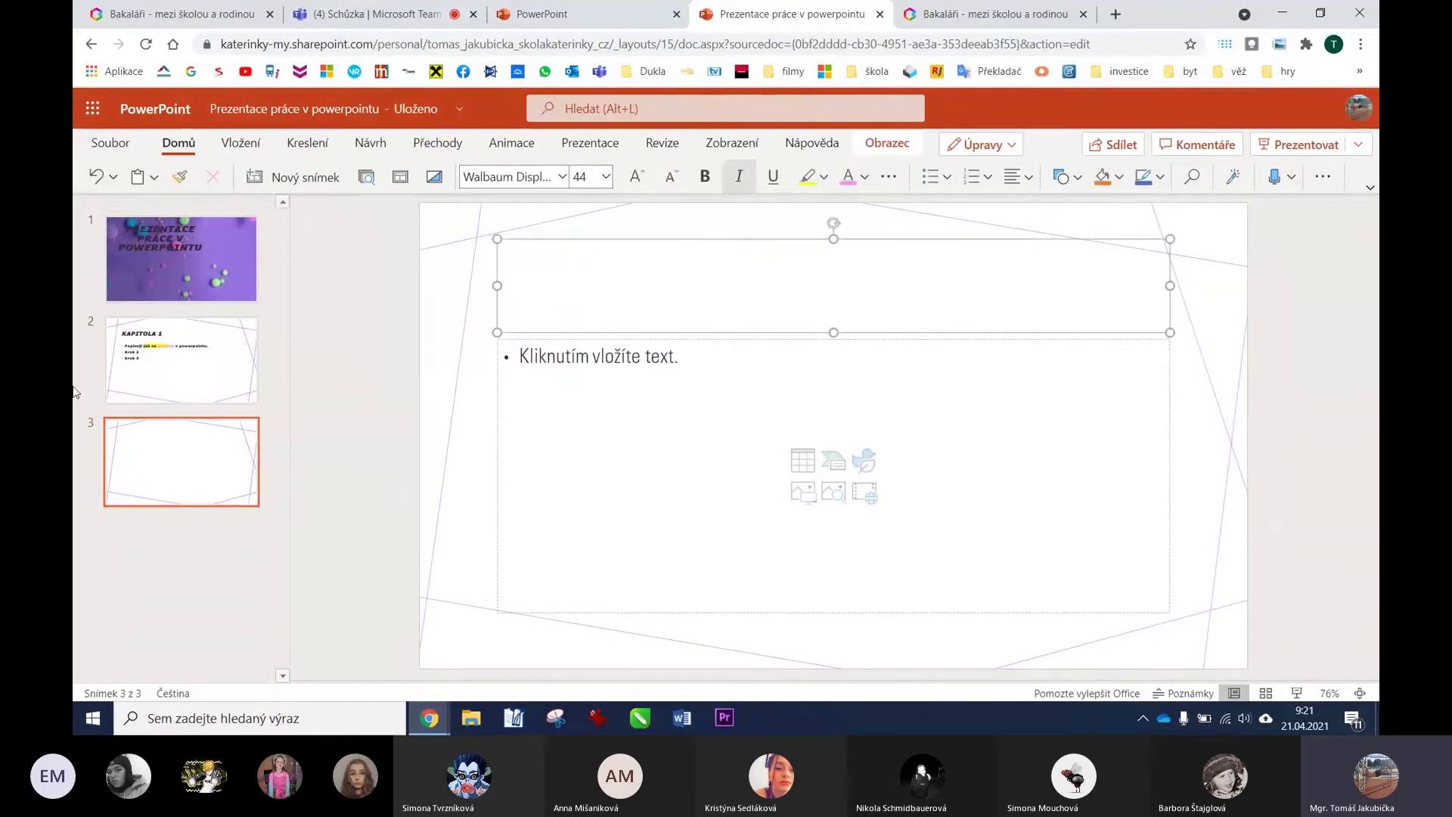
pyautogui.write('KAPITOLA 1')
pyautogui.press('BackSpace')
pyautogui.write('2')
# Paste KAPITOLA 1 into the body as several bullet lines.
pyautogui.click(708, 360)
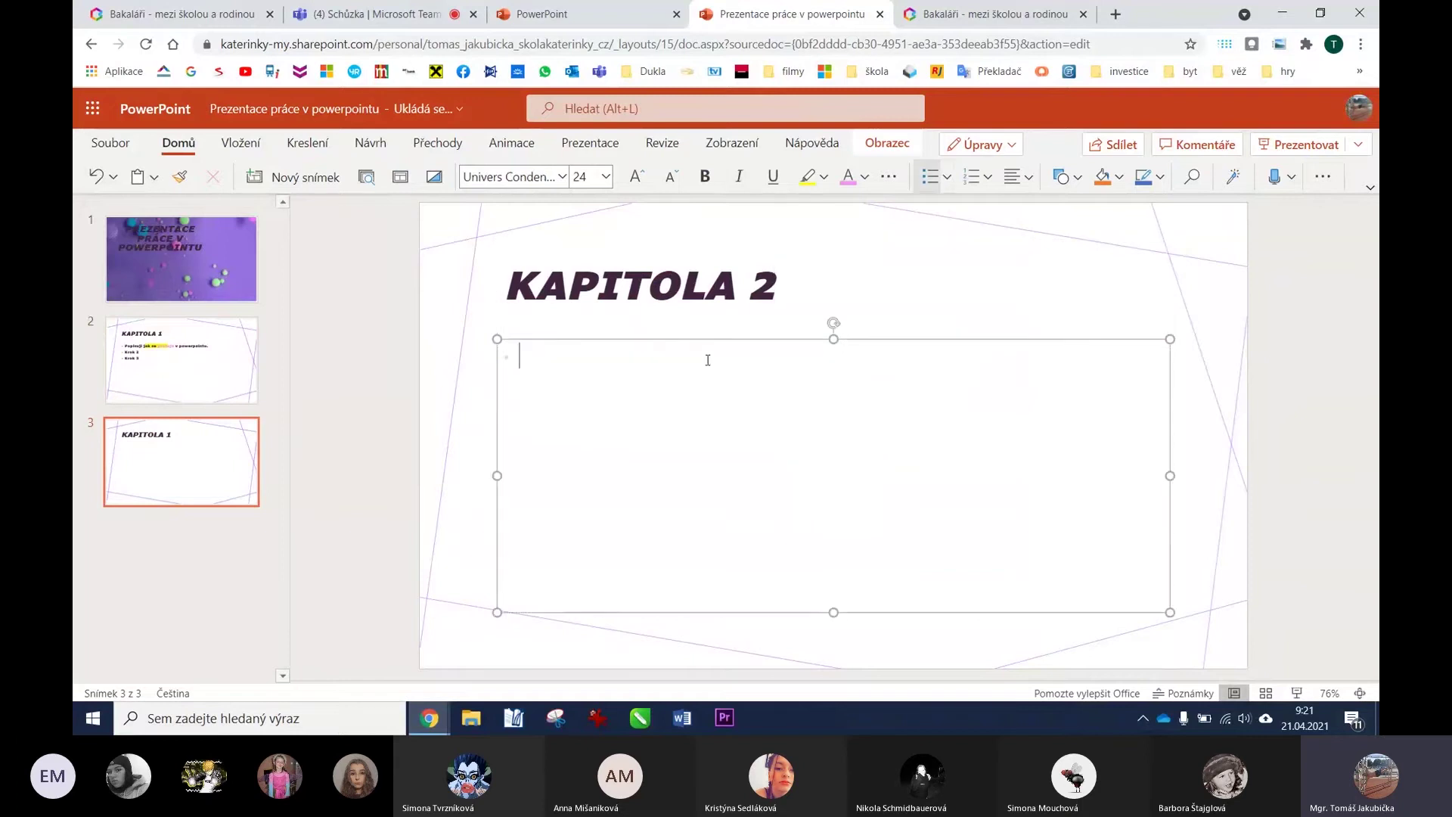
pyautogui.write('KAPITOLA 1')
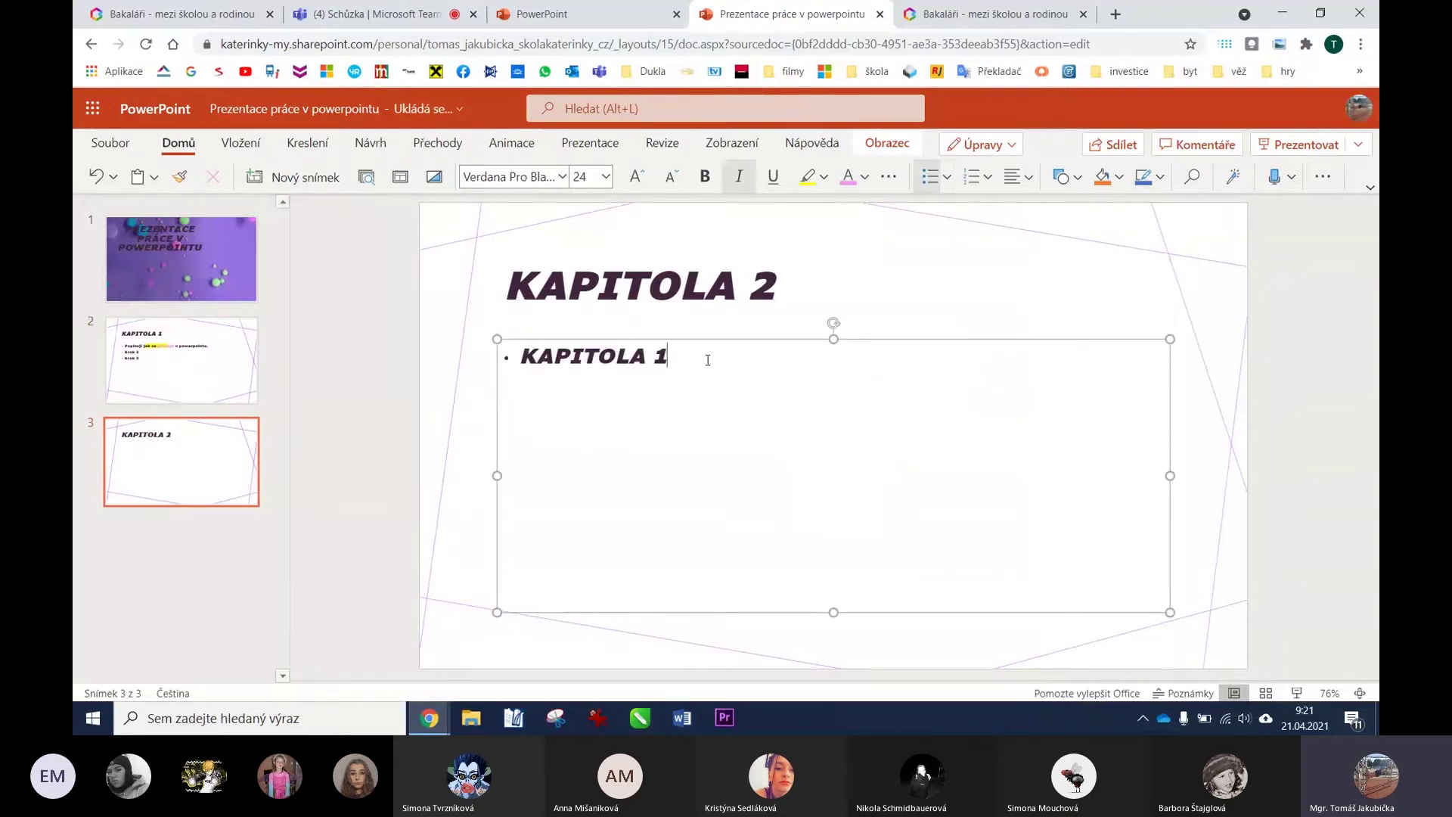
pyautogui.press('Return')
pyautogui.write('KAPITOLA 1')
pyautogui.write('KAPITOLA 1')
pyautogui.press('Return')
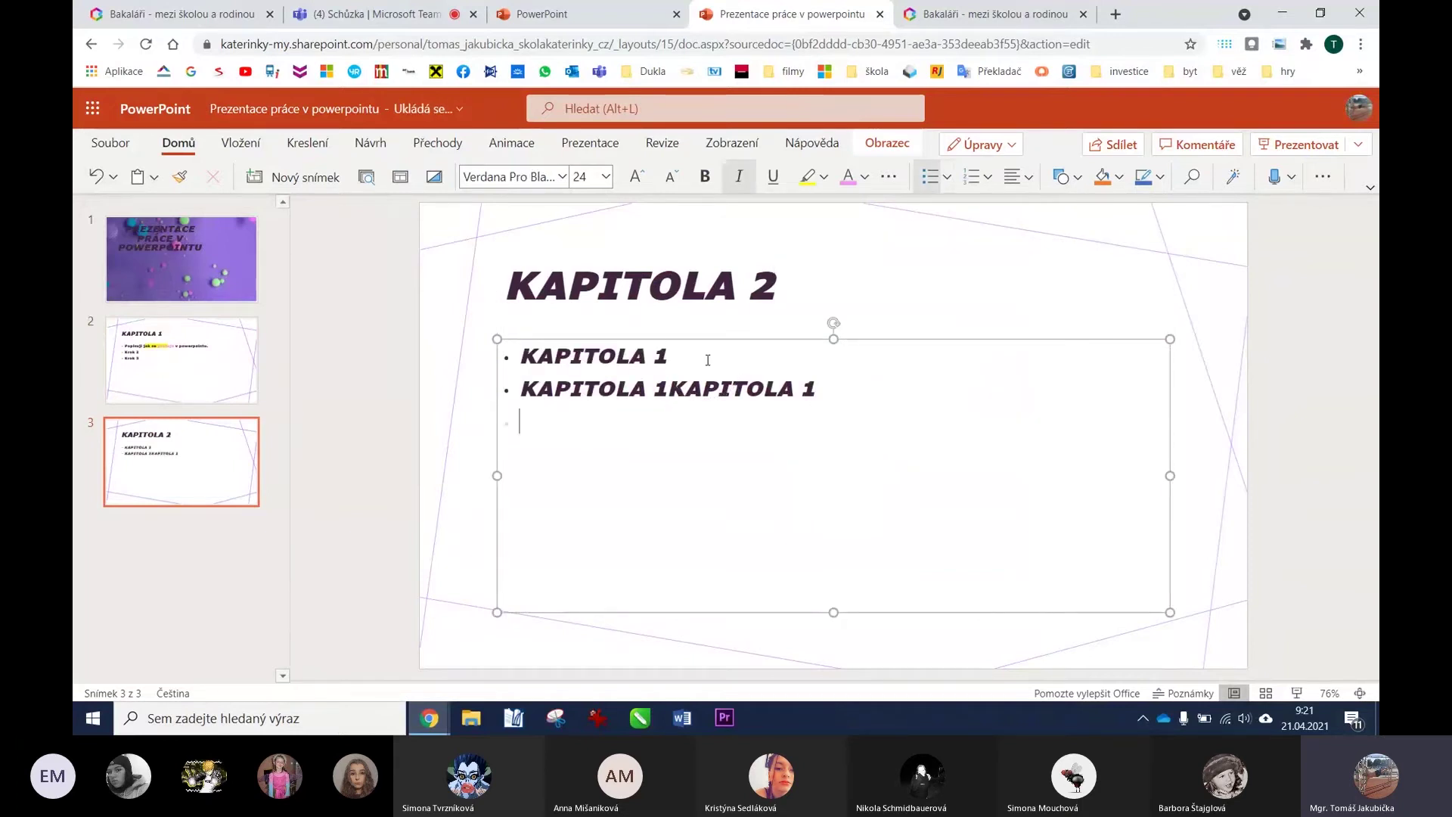
pyautogui.write('KAPITOLA 1 KAPITOLA 1')
pyautogui.press('Return')
pyautogui.hotkey('ctrl', 'v')
pyautogui.press('Return')
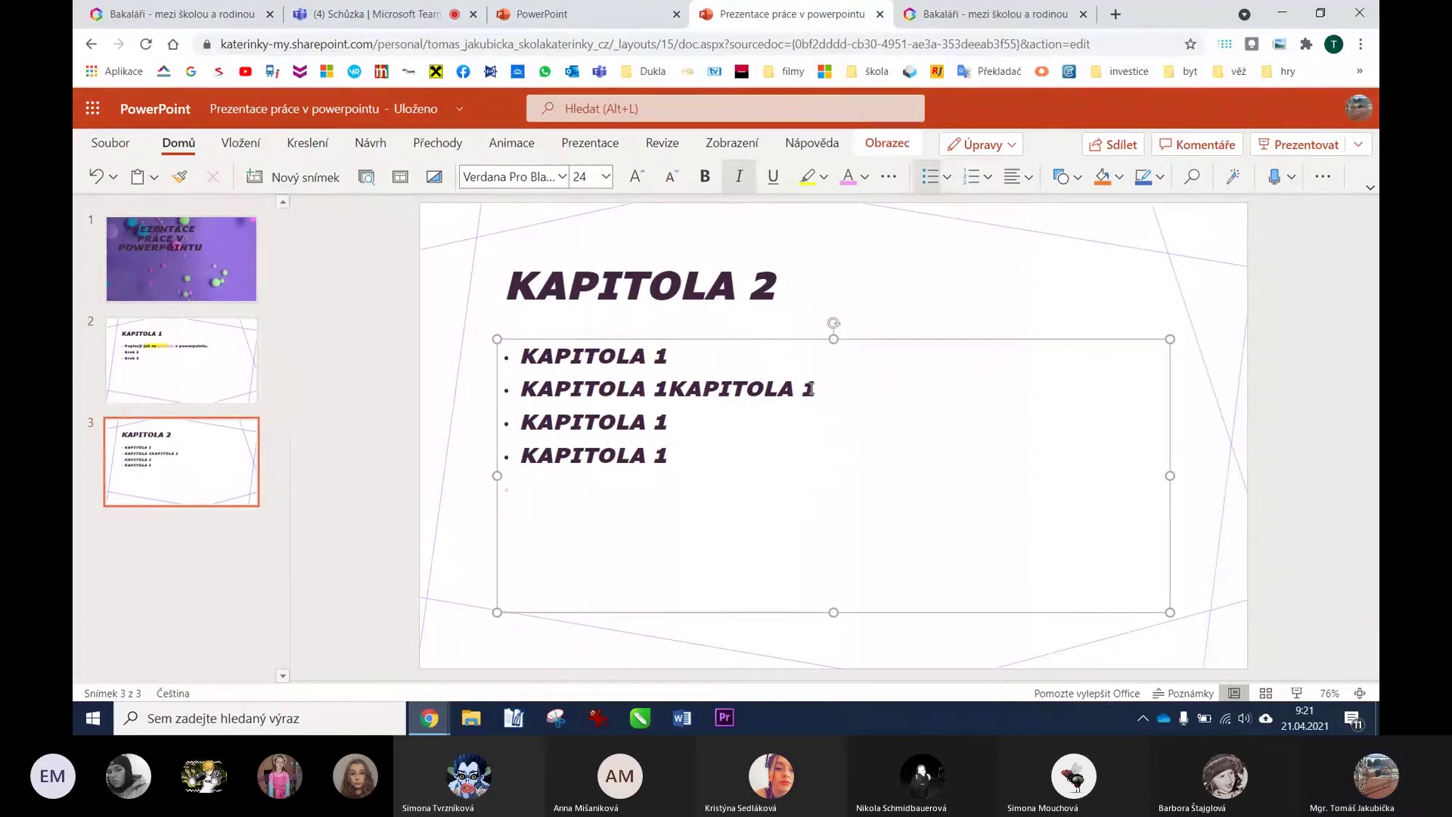
# Renumber the bullets KAPITOLA 1 through 4, then switch to the Teams meeting.
pyautogui.moveTo(810, 388); pyautogui.dragTo(669, 390)
pyautogui.press('BackSpace')
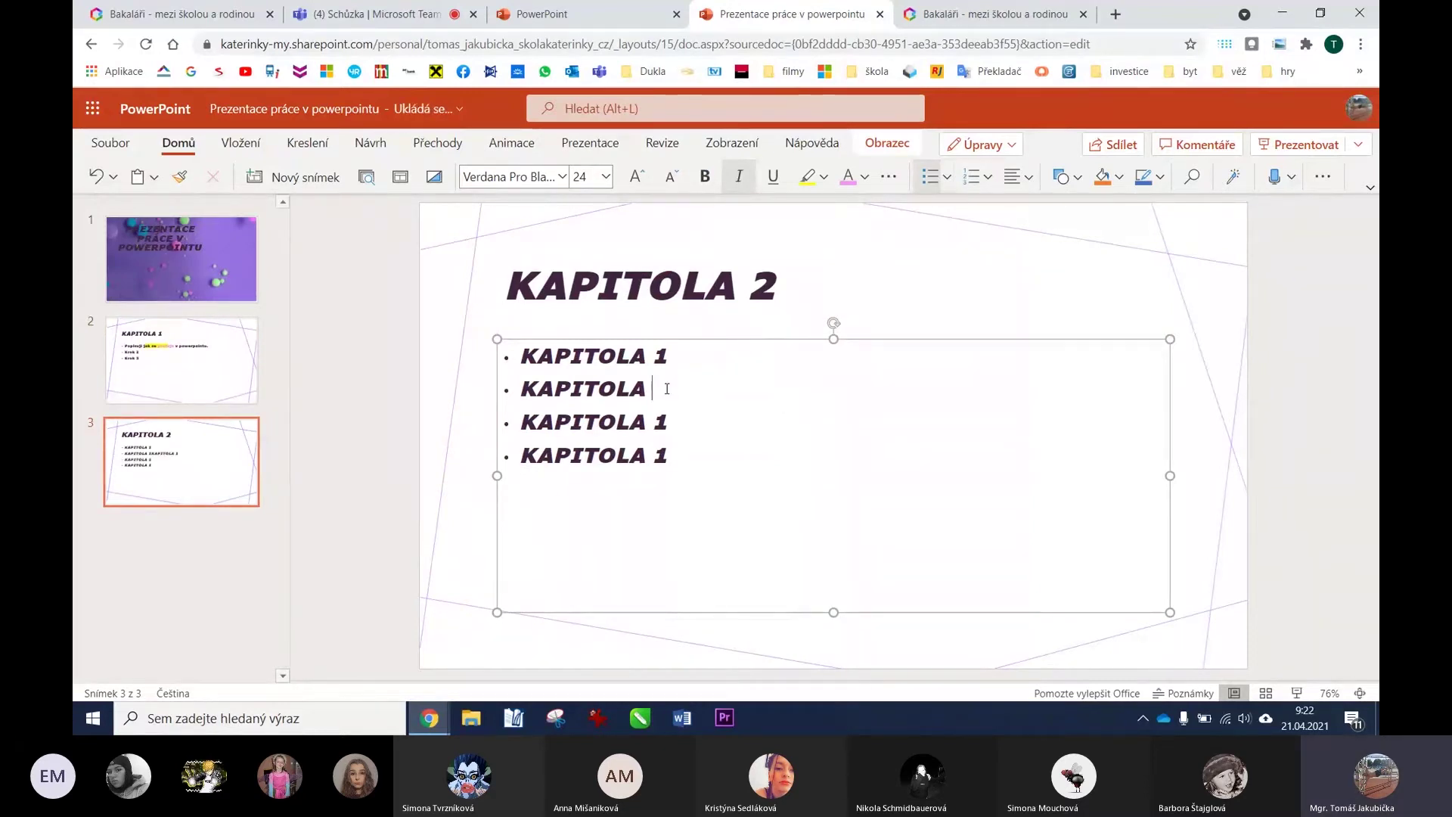
pyautogui.press('BackSpace')
pyautogui.write('2')
pyautogui.press('Return')
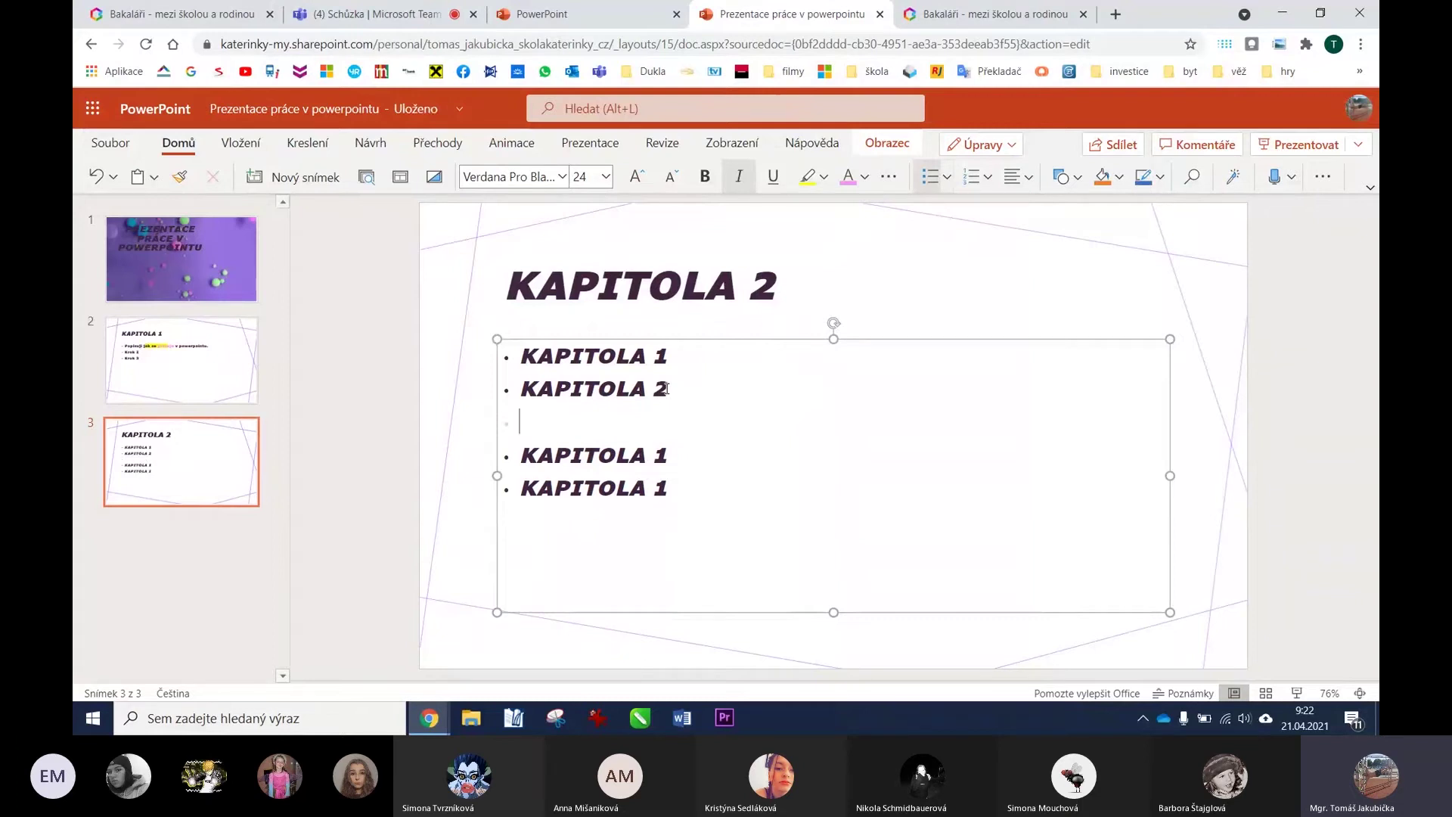
pyautogui.click(669, 453)
pyautogui.press('BackSpace')
pyautogui.write('3')
pyautogui.press('BackSpace')
pyautogui.write('4')
pyautogui.press('Return')
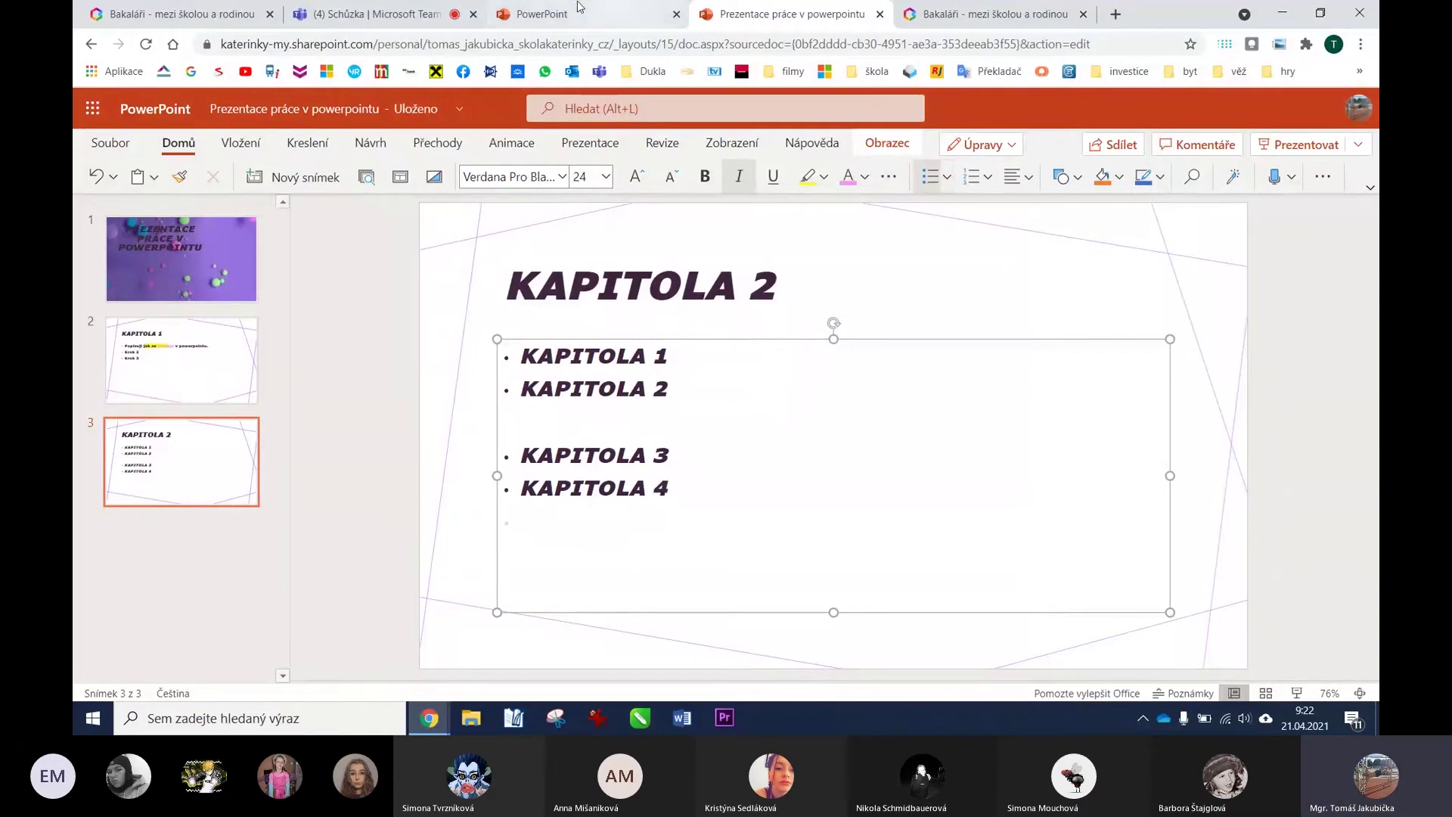
pyautogui.click(378, 15)
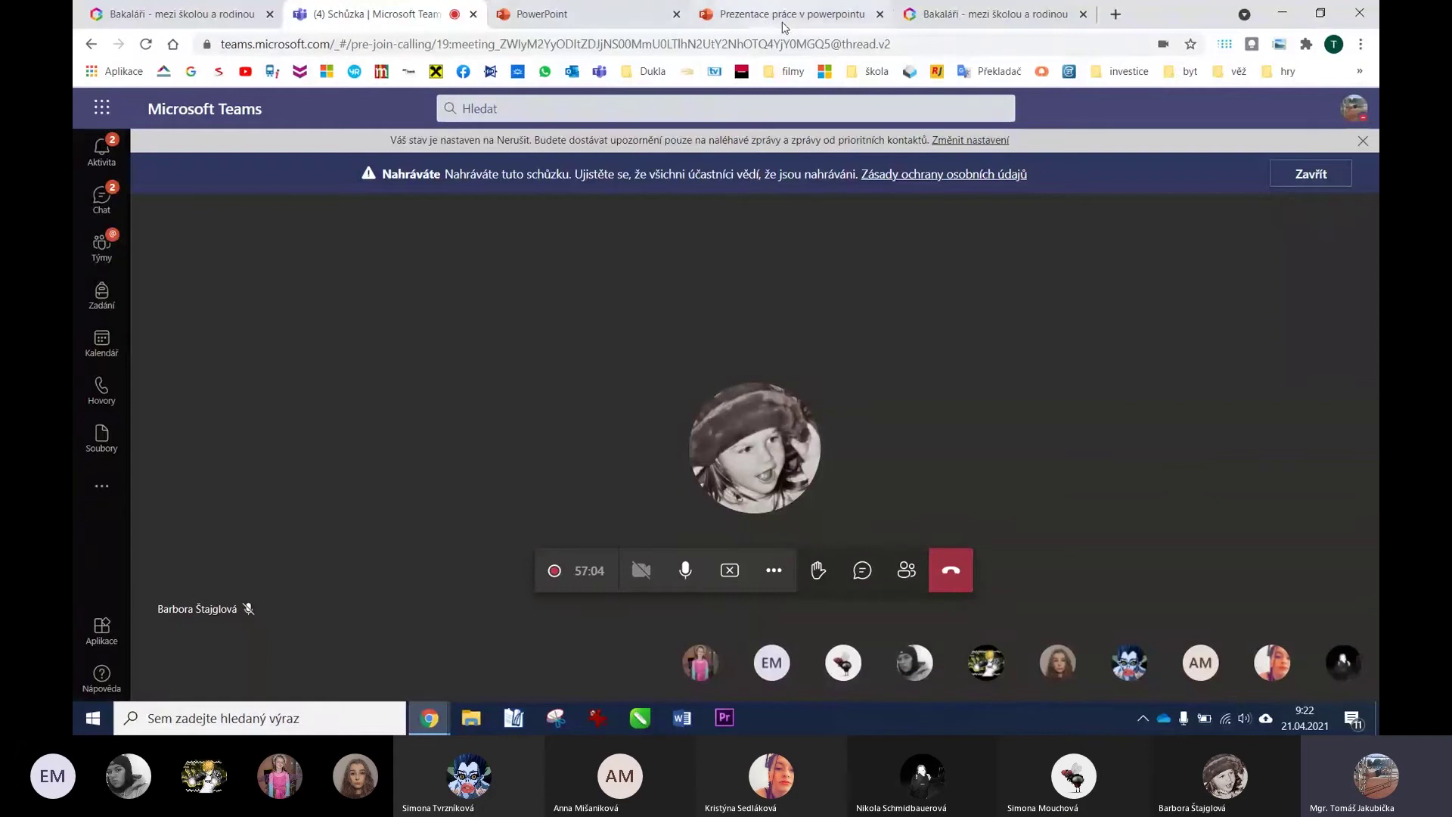
# Return from Teams to the 'Prezentace práce v powerpointu' presentation.
pyautogui.click(756, 15)
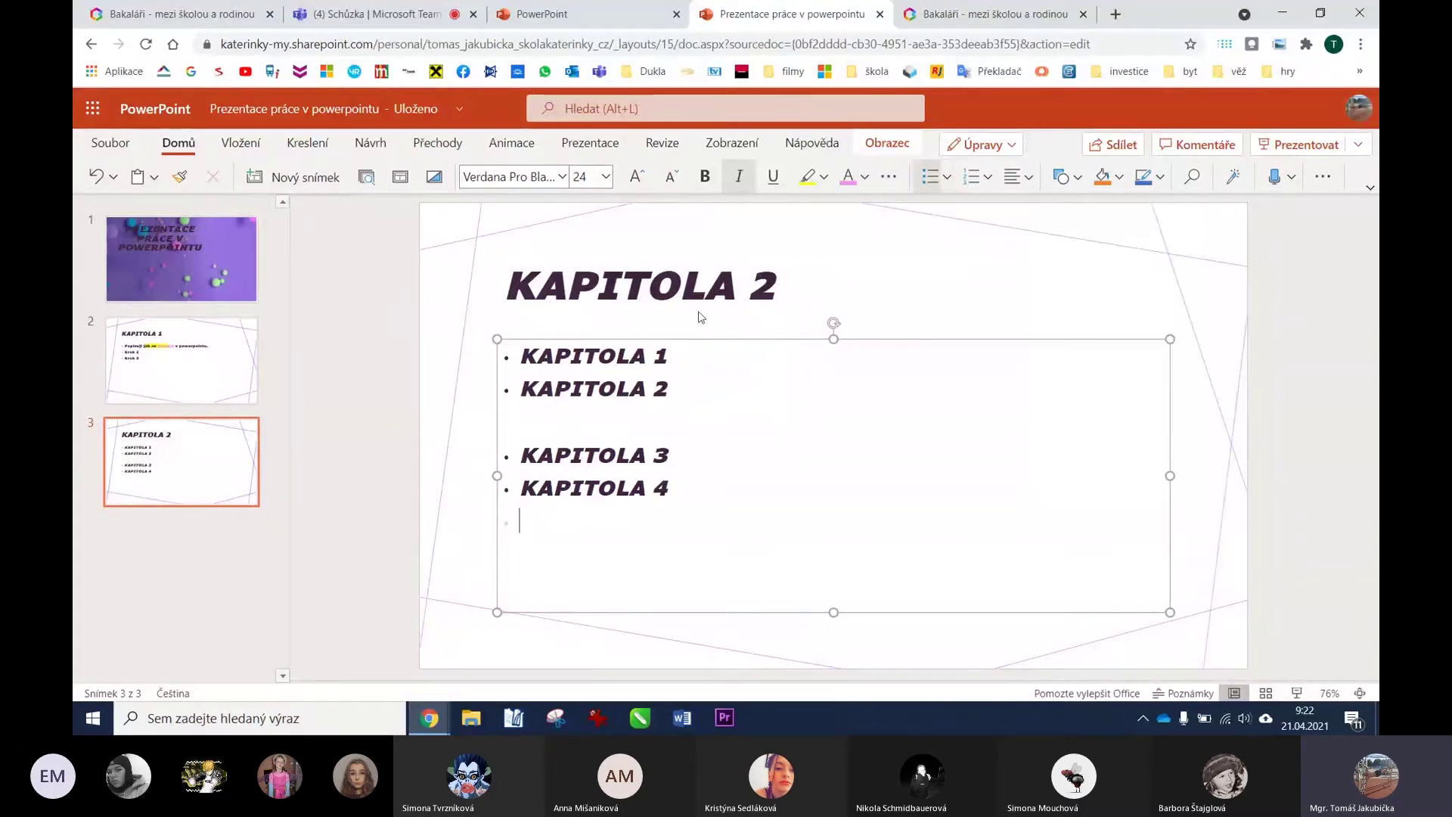
# Add a new slide with the Comparison layout.
pyautogui.click(334, 184)
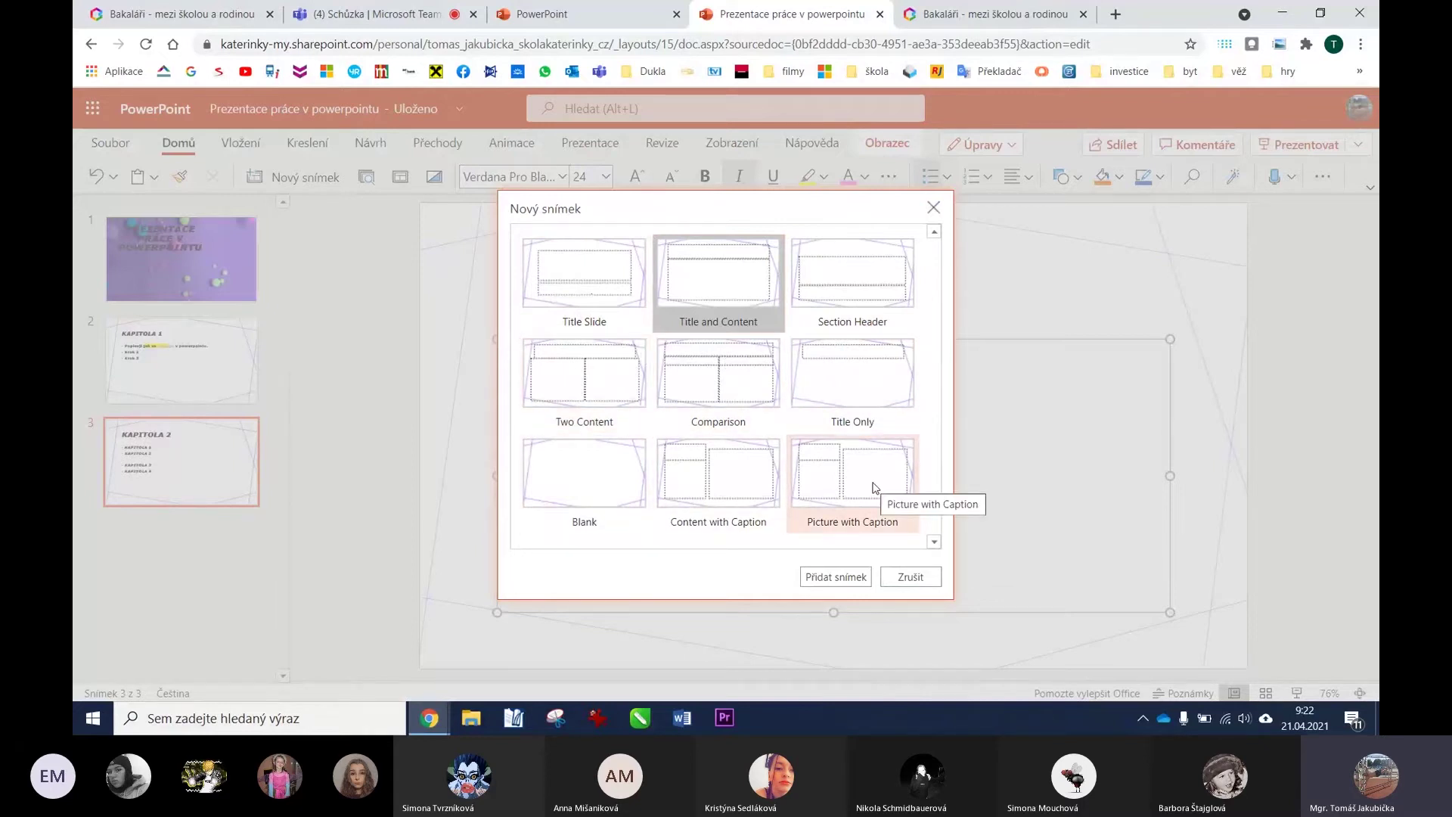
pyautogui.click(721, 383)
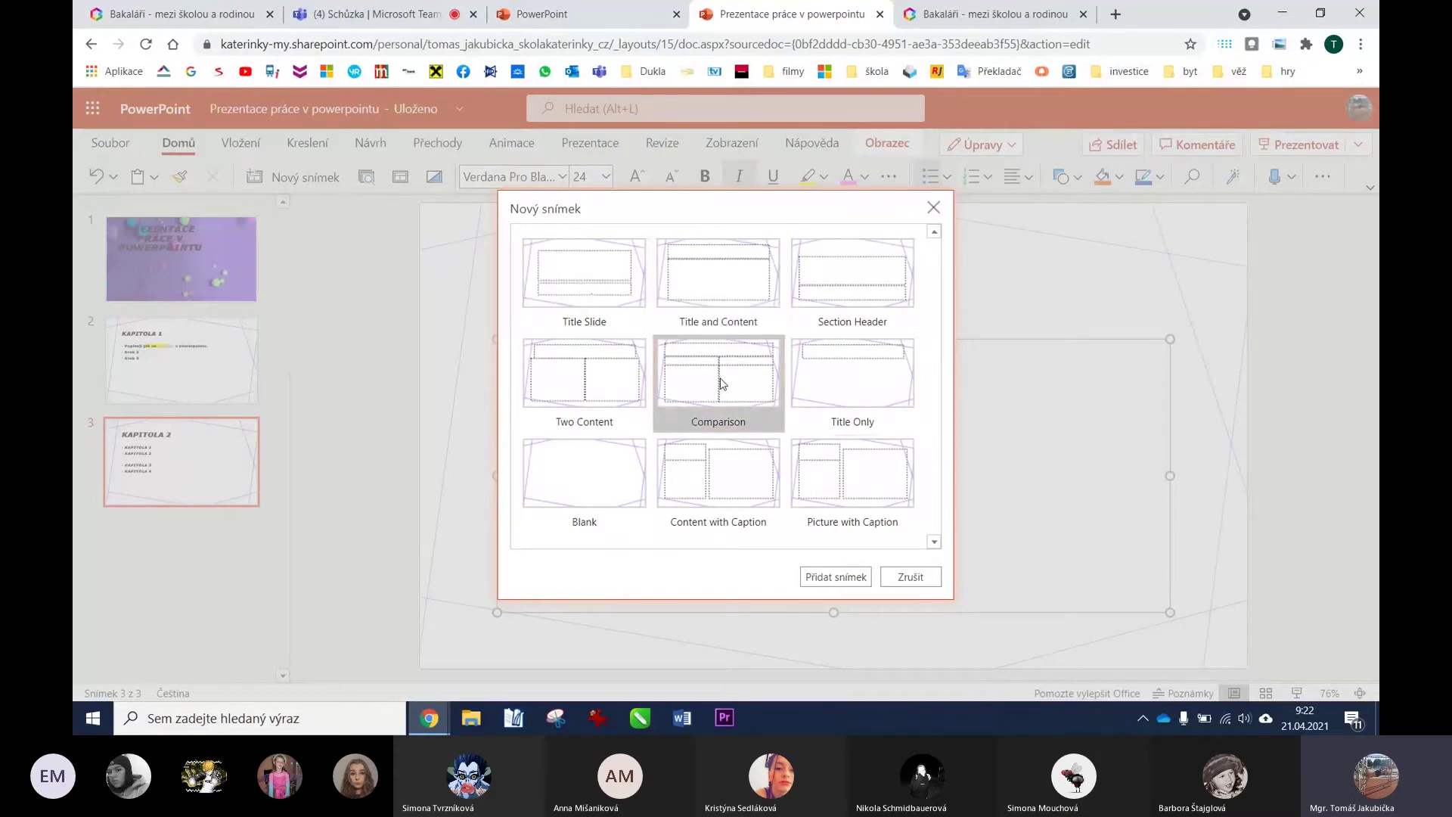
pyautogui.click(836, 575)
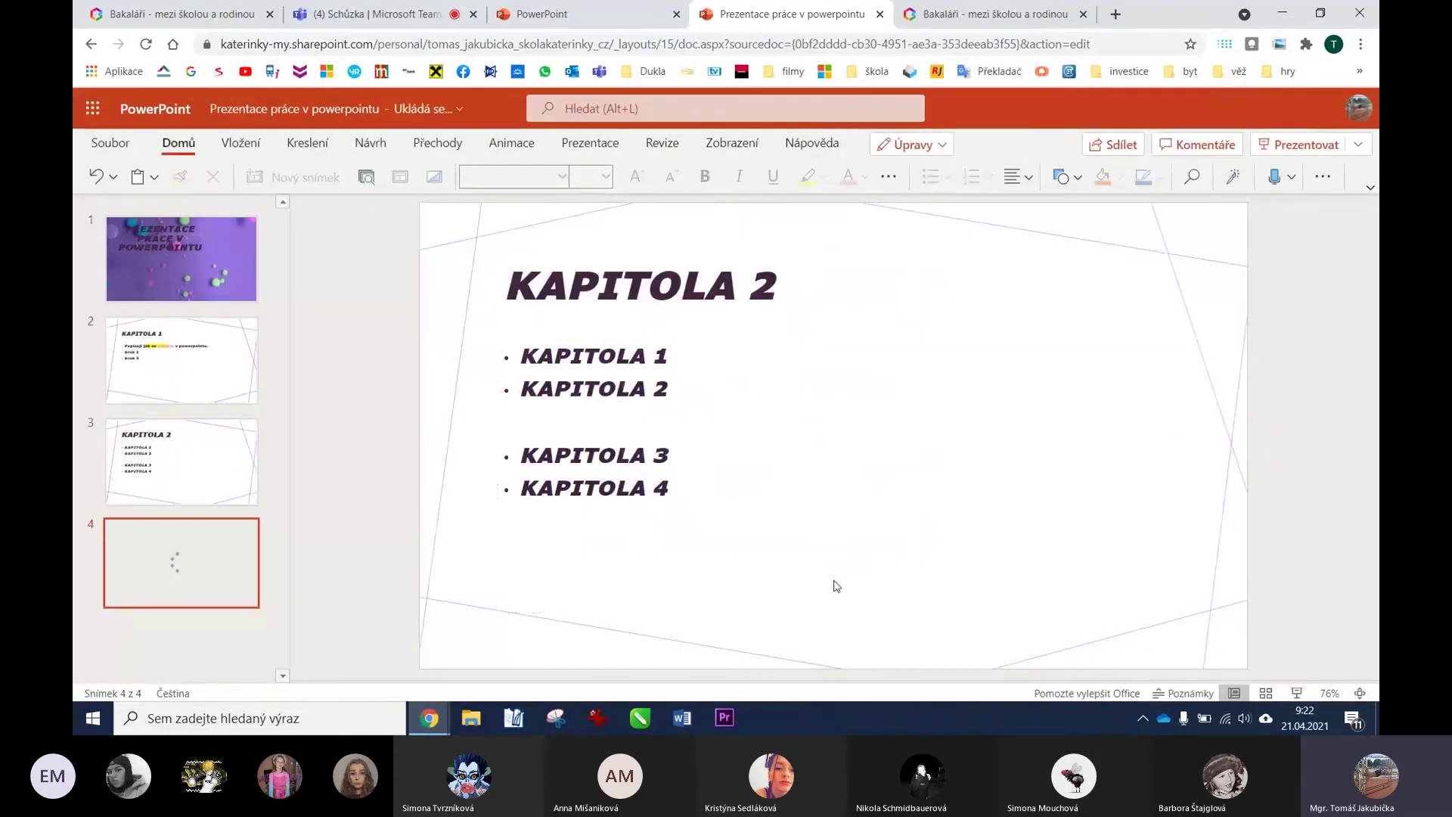
# Title the new Comparison slide POROVNÁNÍ.
pyautogui.click(1033, 280)
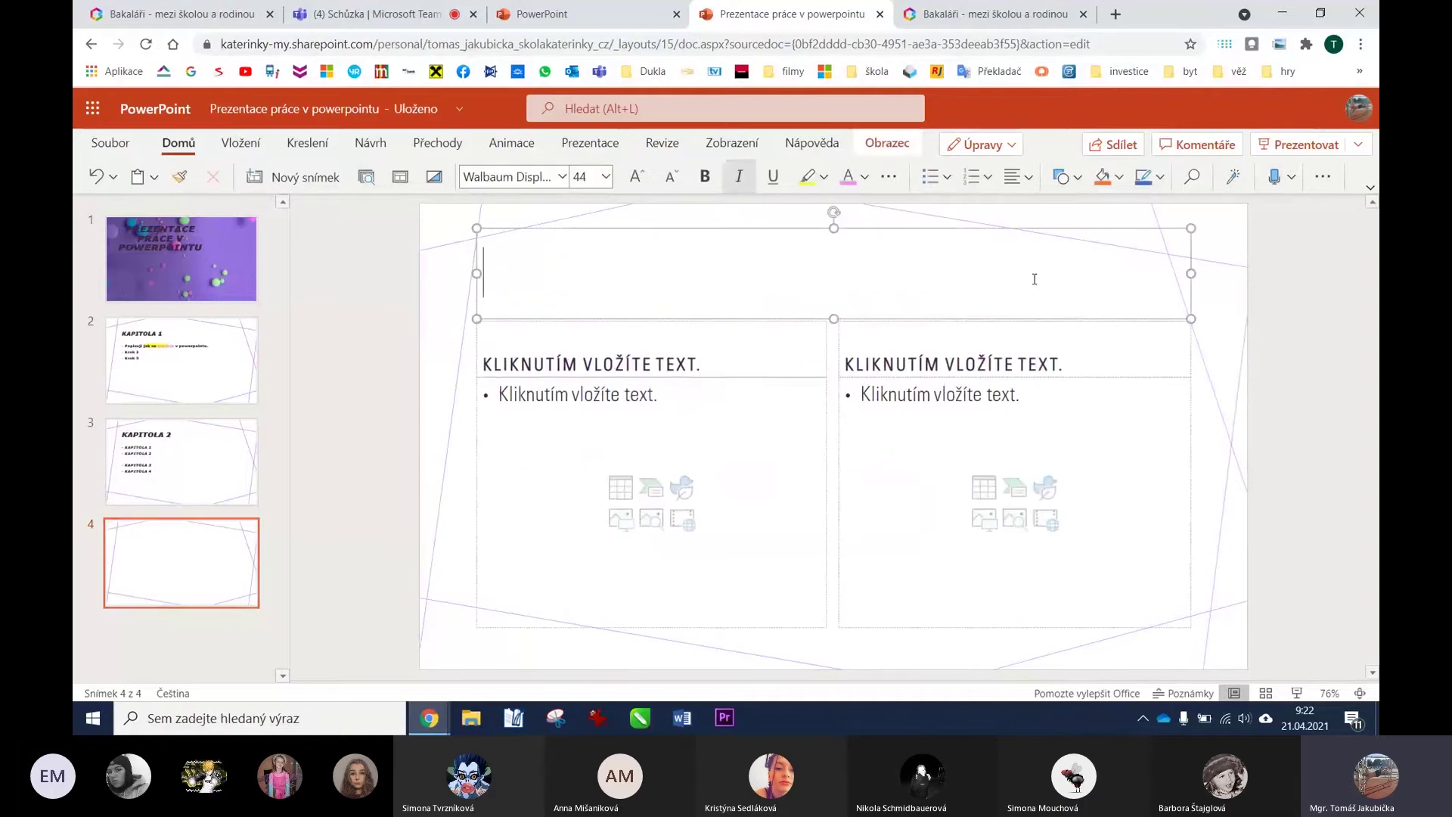
pyautogui.write('KAPITOLA 1')
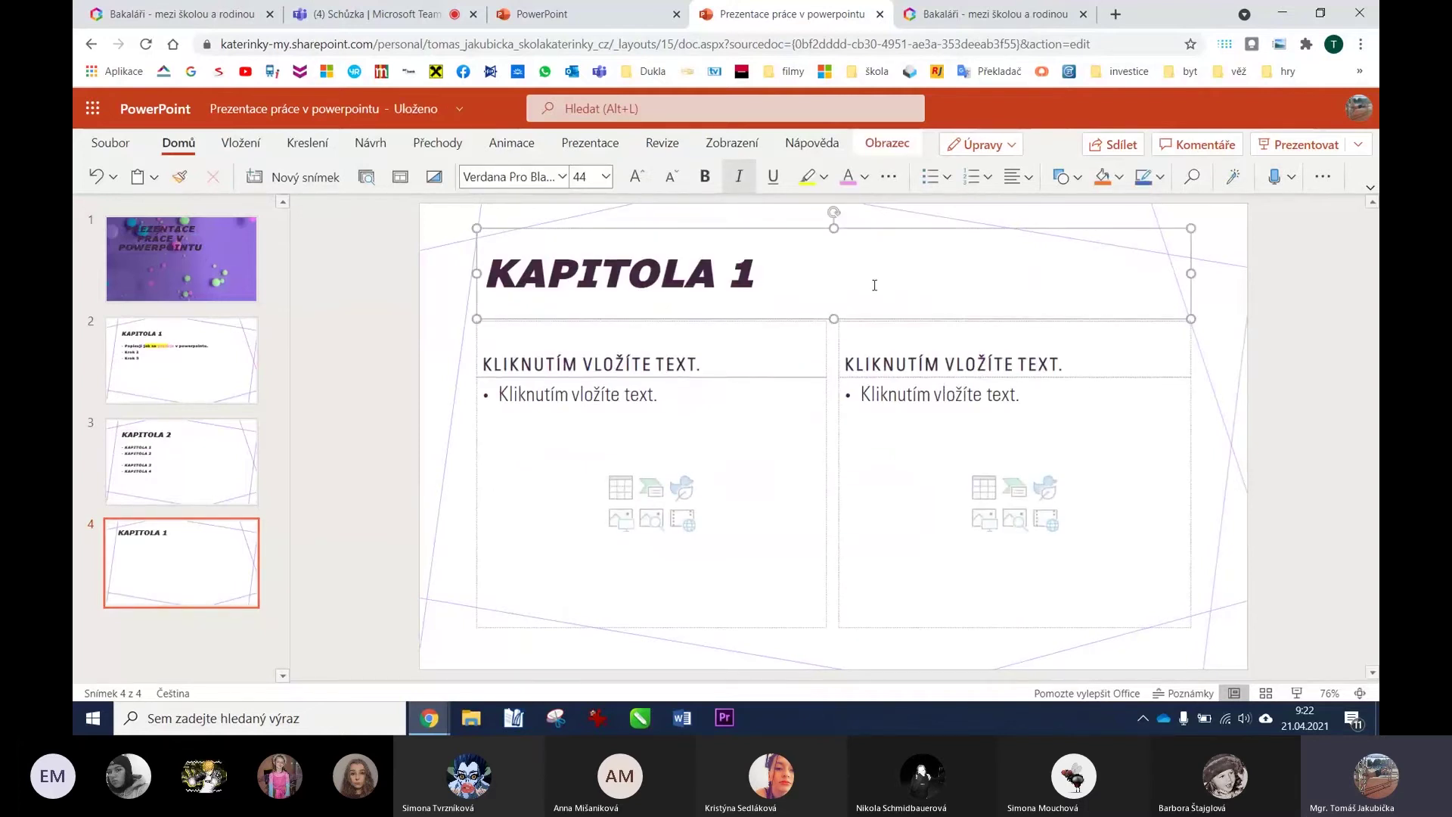
pyautogui.moveTo(794, 260); pyautogui.dragTo(513, 269)
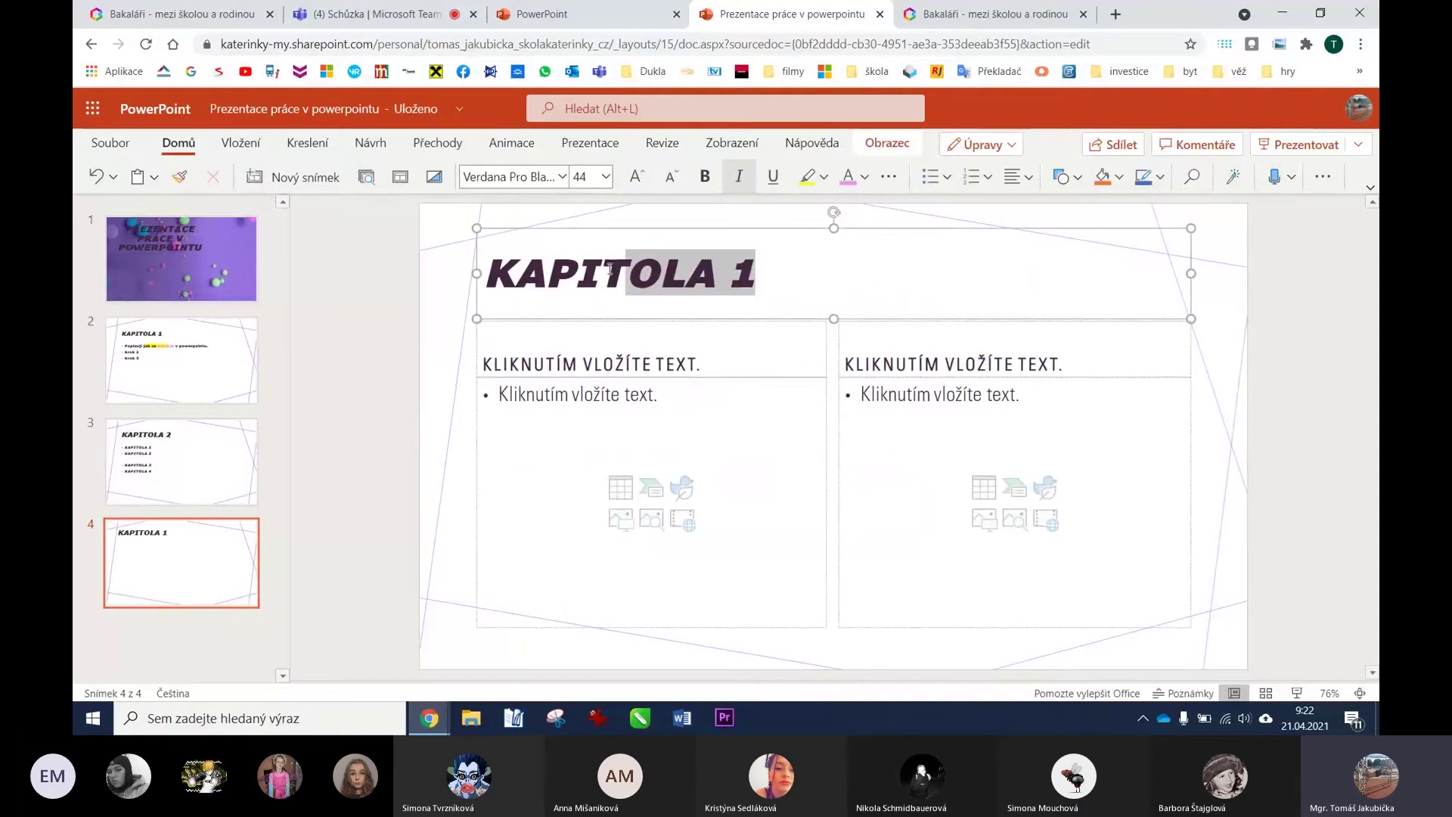
pyautogui.write('POROVNÁNÍ')
pyautogui.click(513, 269)
pyautogui.press('BackSpace')
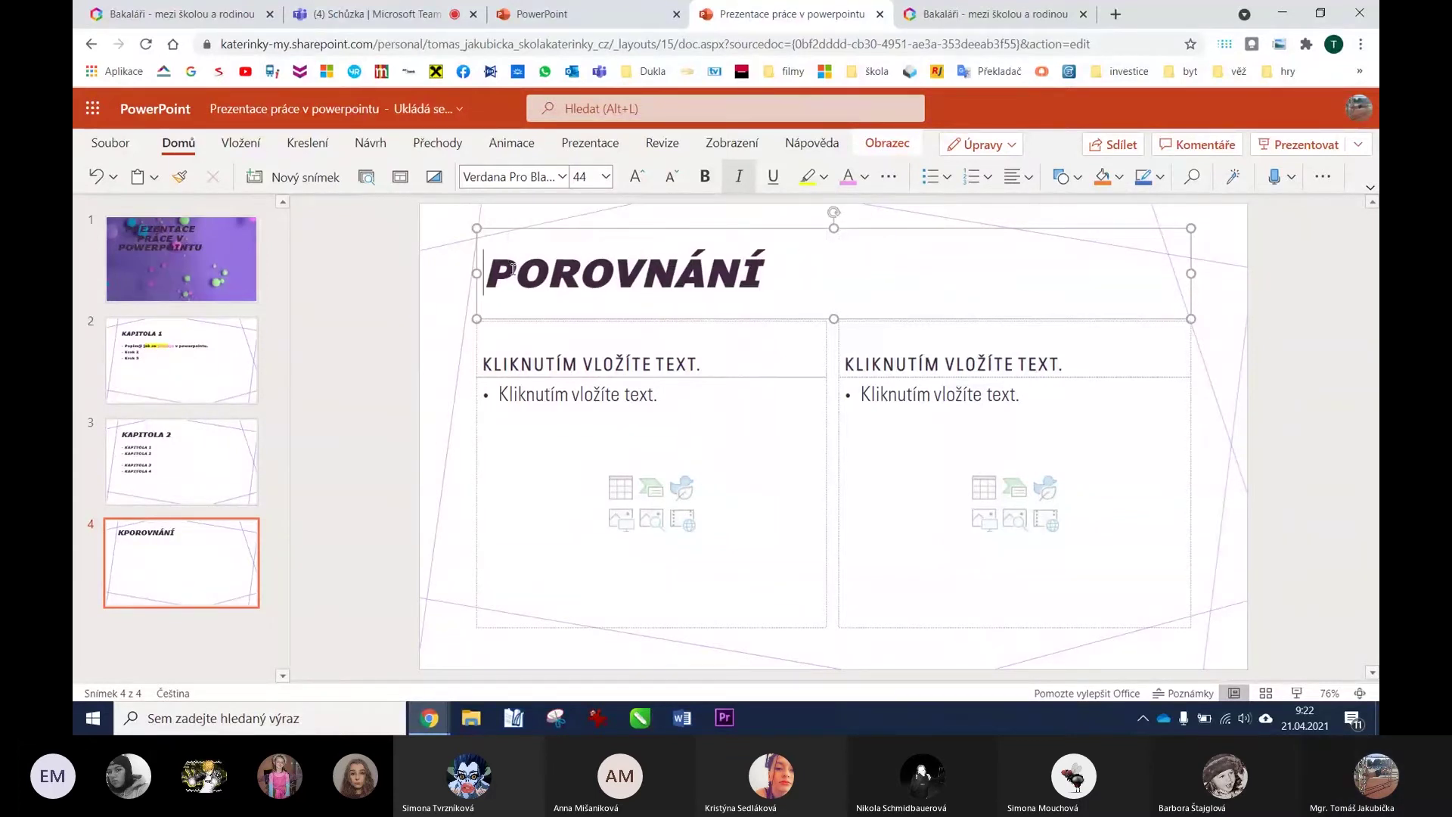
pyautogui.click(669, 356)
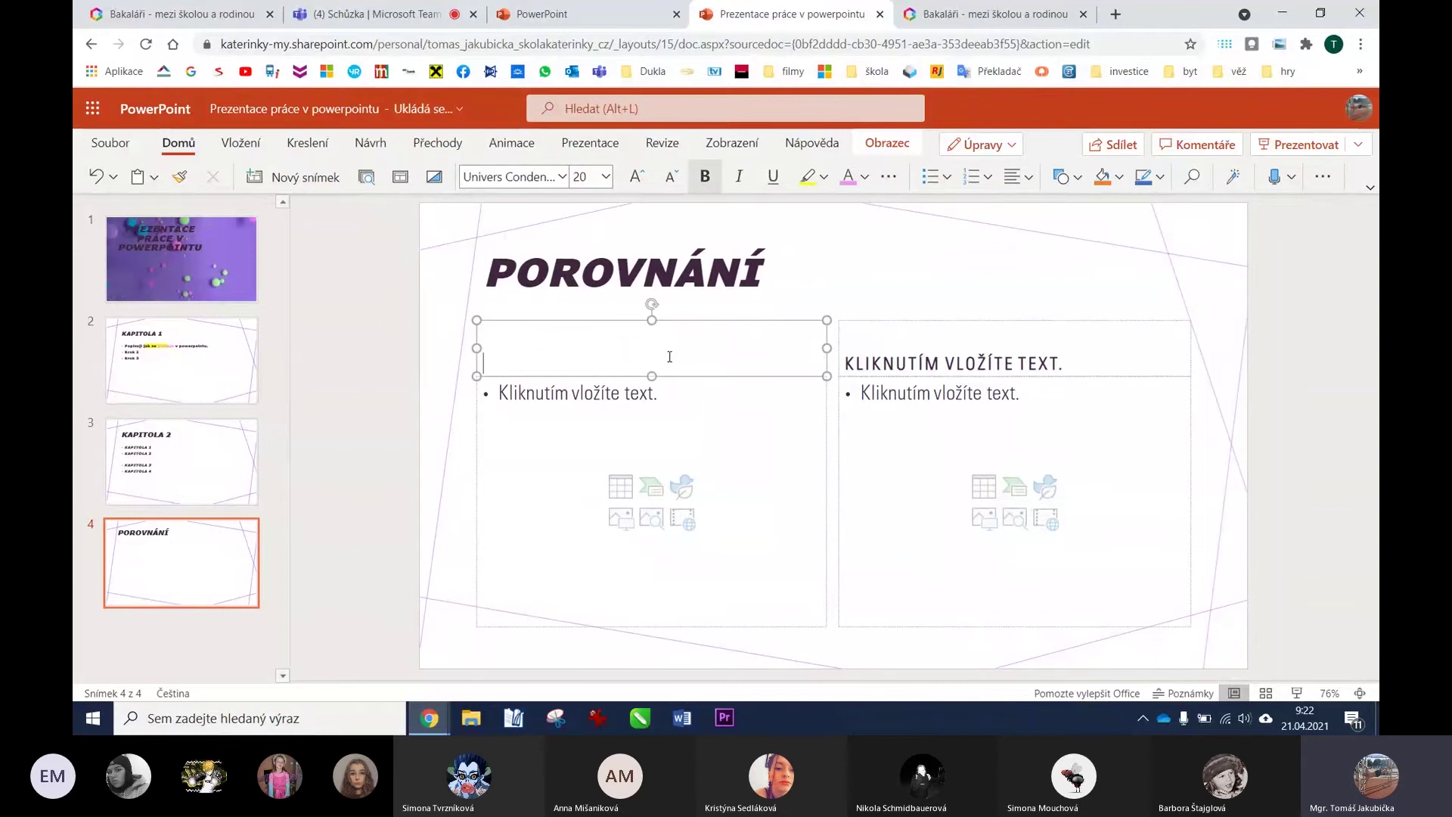
# Head the comparison columns AR and TR.
pyautogui.write('AR')
pyautogui.click(901, 360)
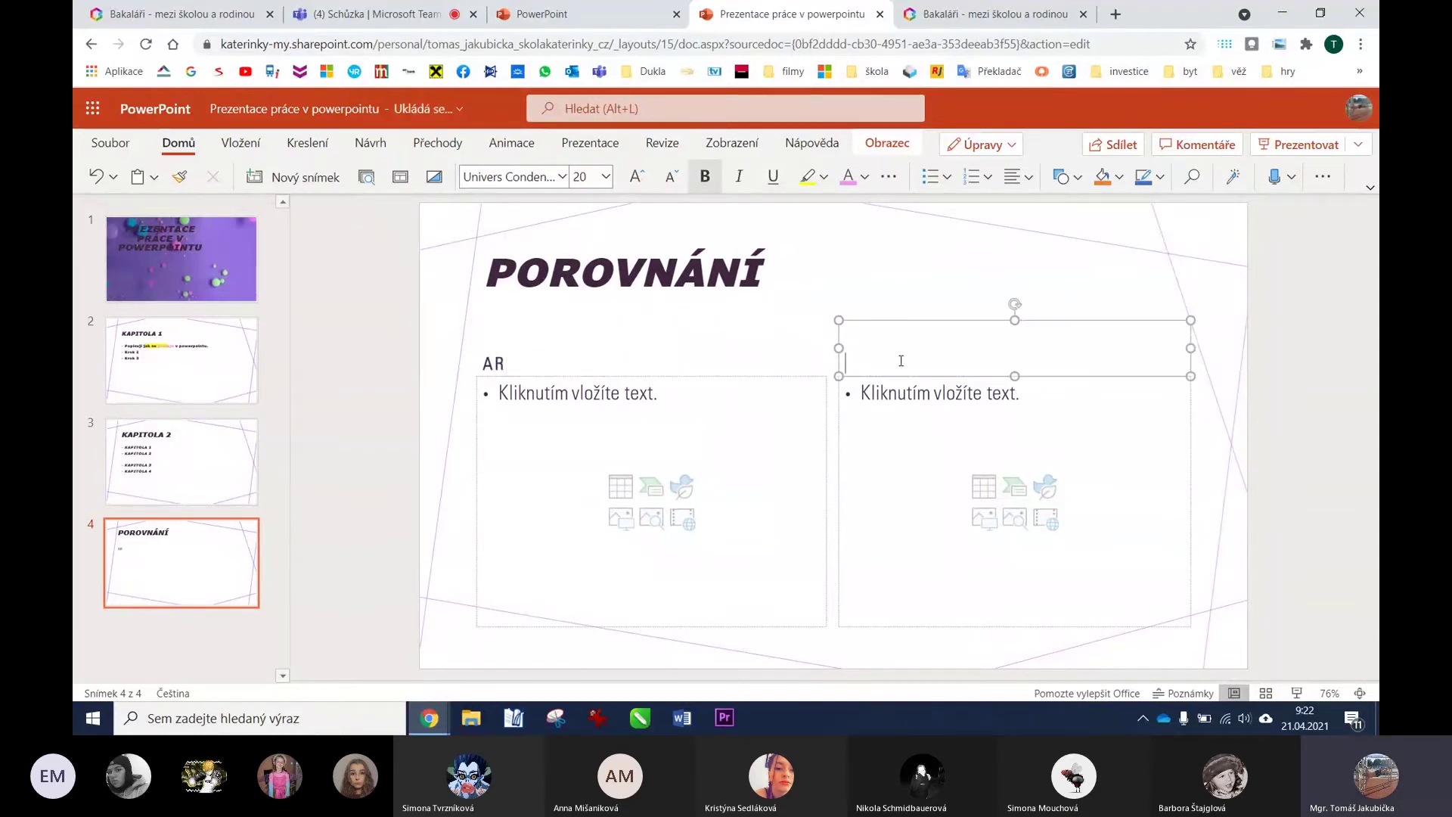
pyautogui.write('TR')
# Fill the left column with TV 2x 3 and the right with TV 4x 3.
pyautogui.click(624, 417)
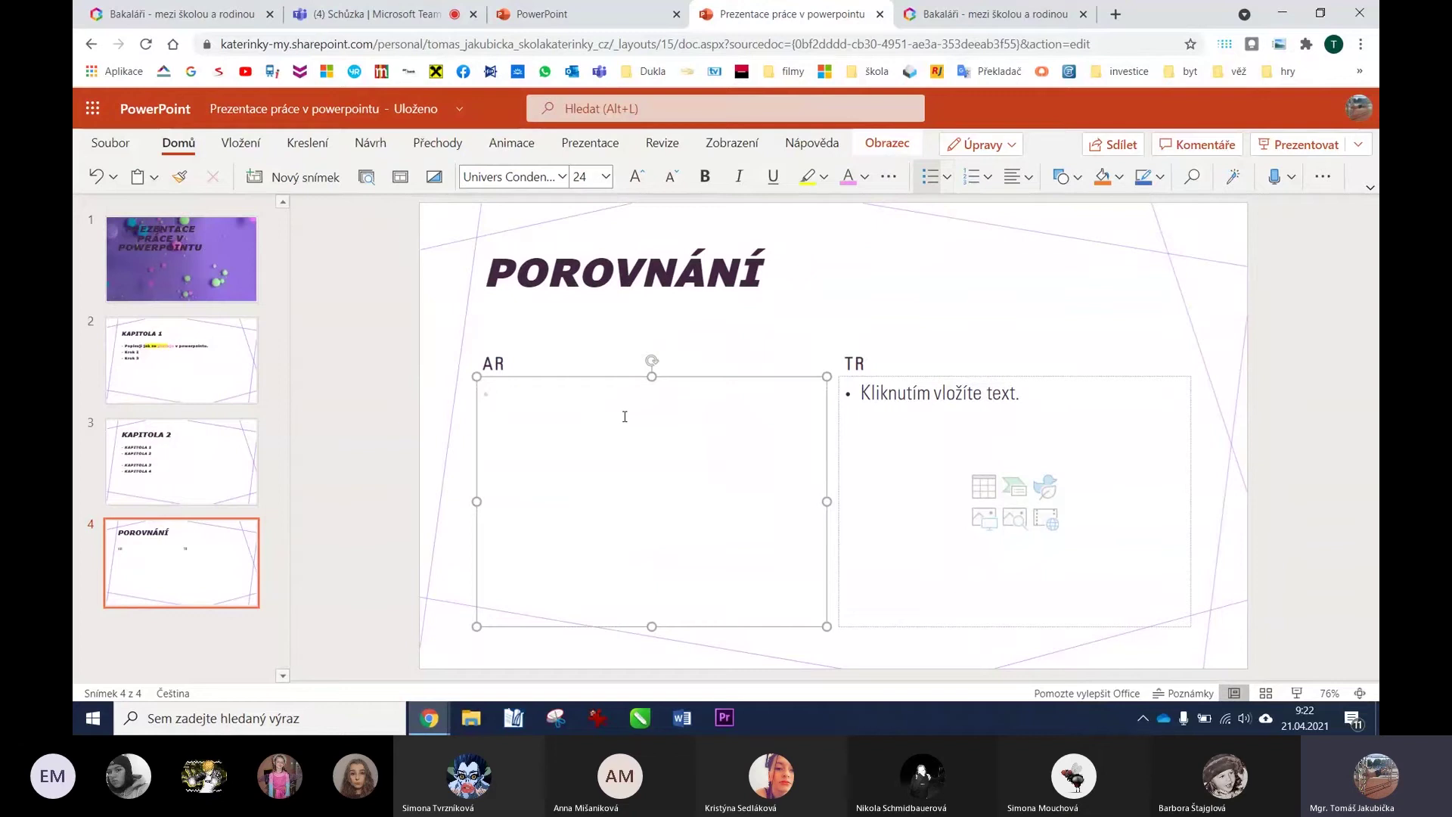
pyautogui.write('TV  2')
pyautogui.write('x 3')
pyautogui.click(934, 394)
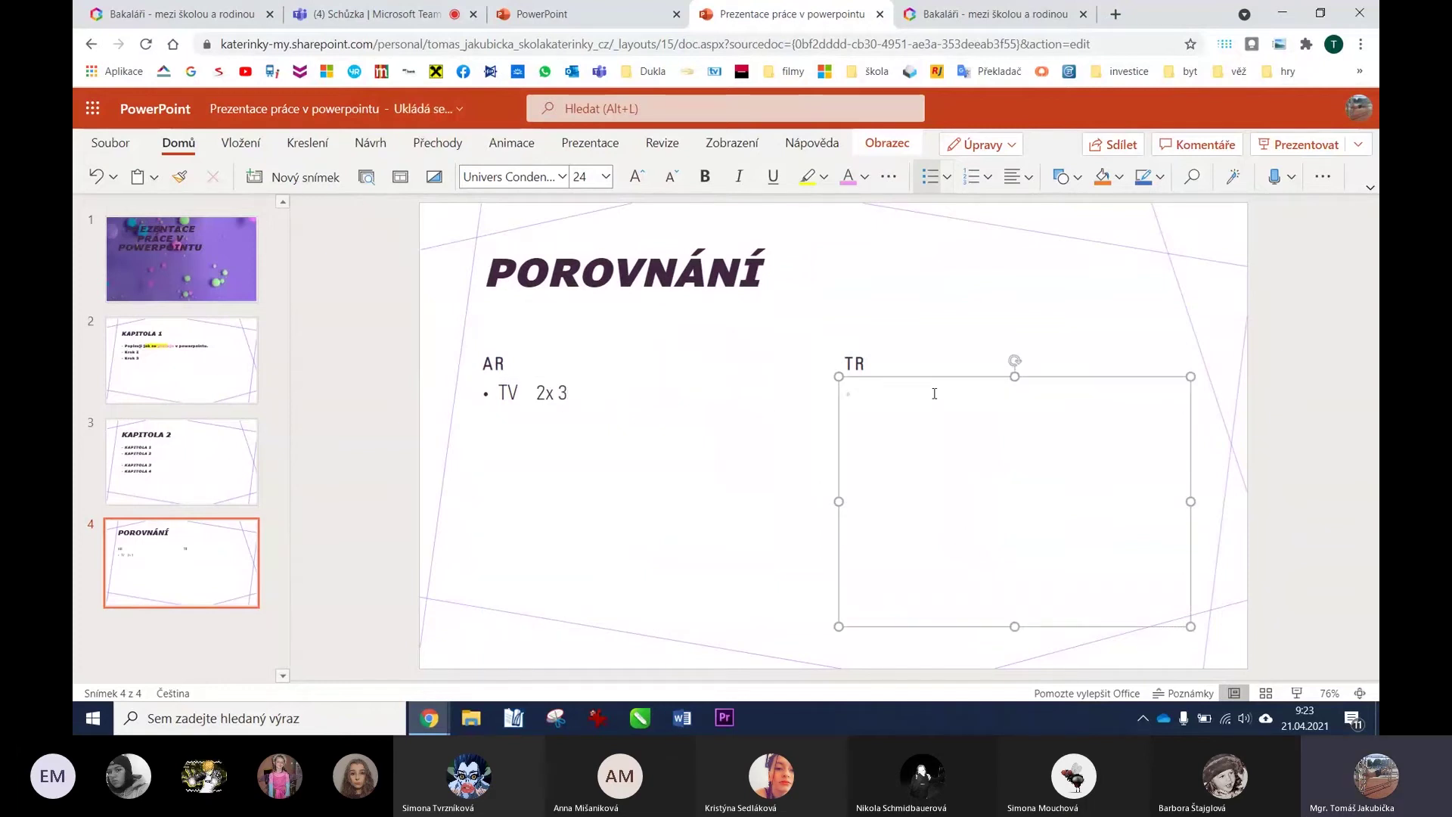
pyautogui.write('TV')
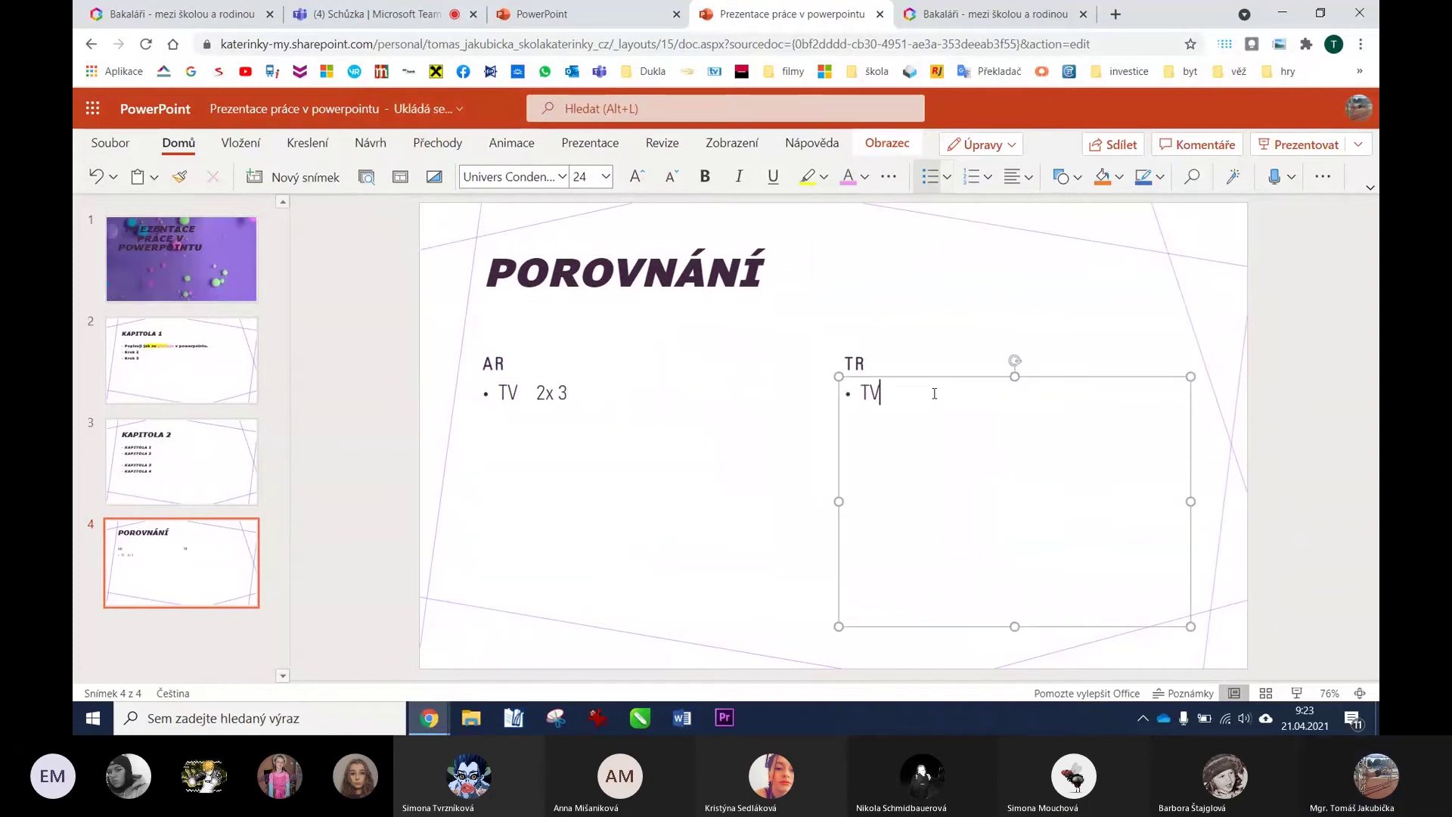
pyautogui.write(' 4')
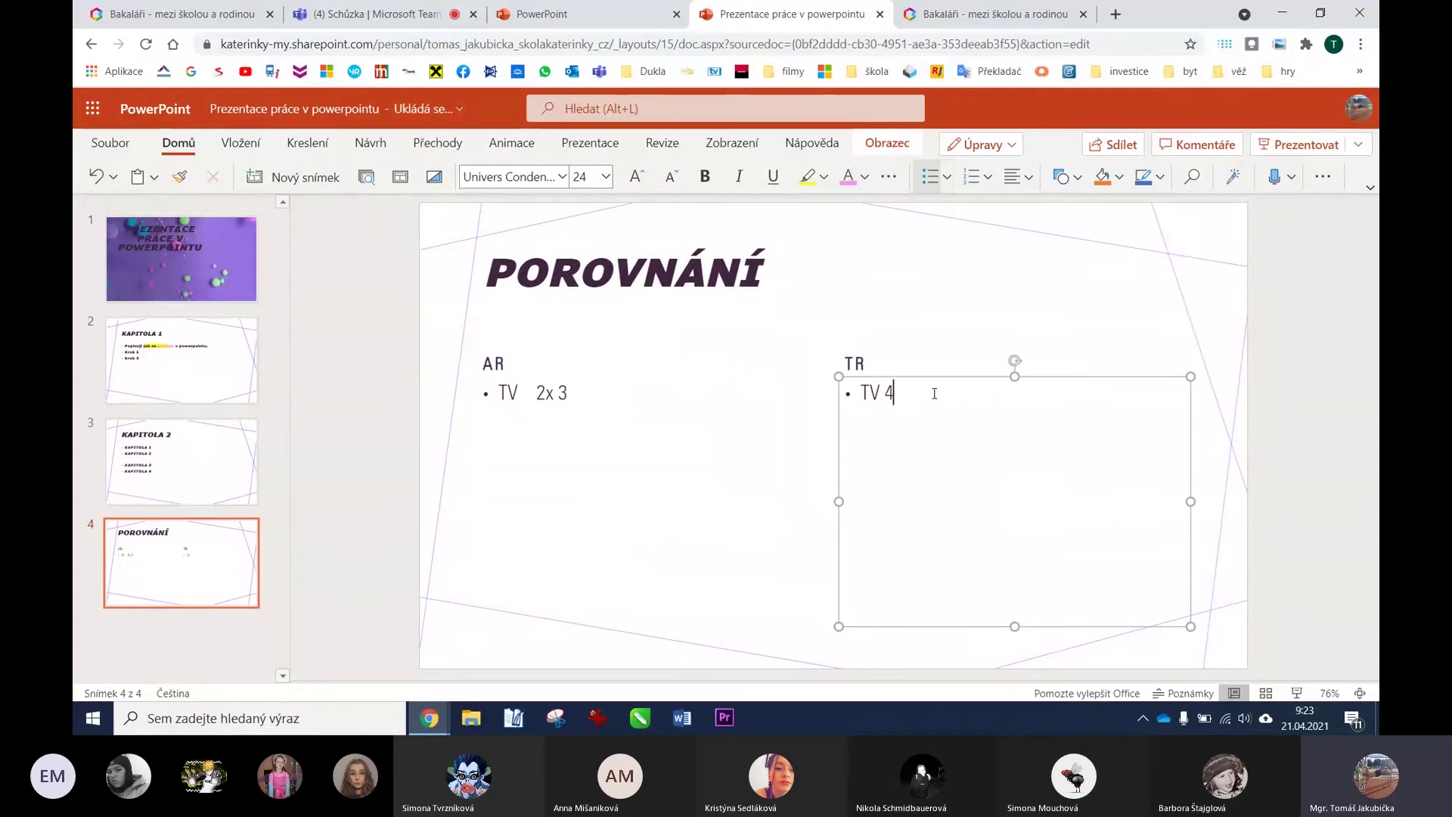
pyautogui.write('x 3')
pyautogui.press('Return')
# Narrow the TR text box holding TV 4x 3, undoing a stray KAPITOLA 1 paste.
pyautogui.moveTo(1190, 501); pyautogui.dragTo(941, 497)
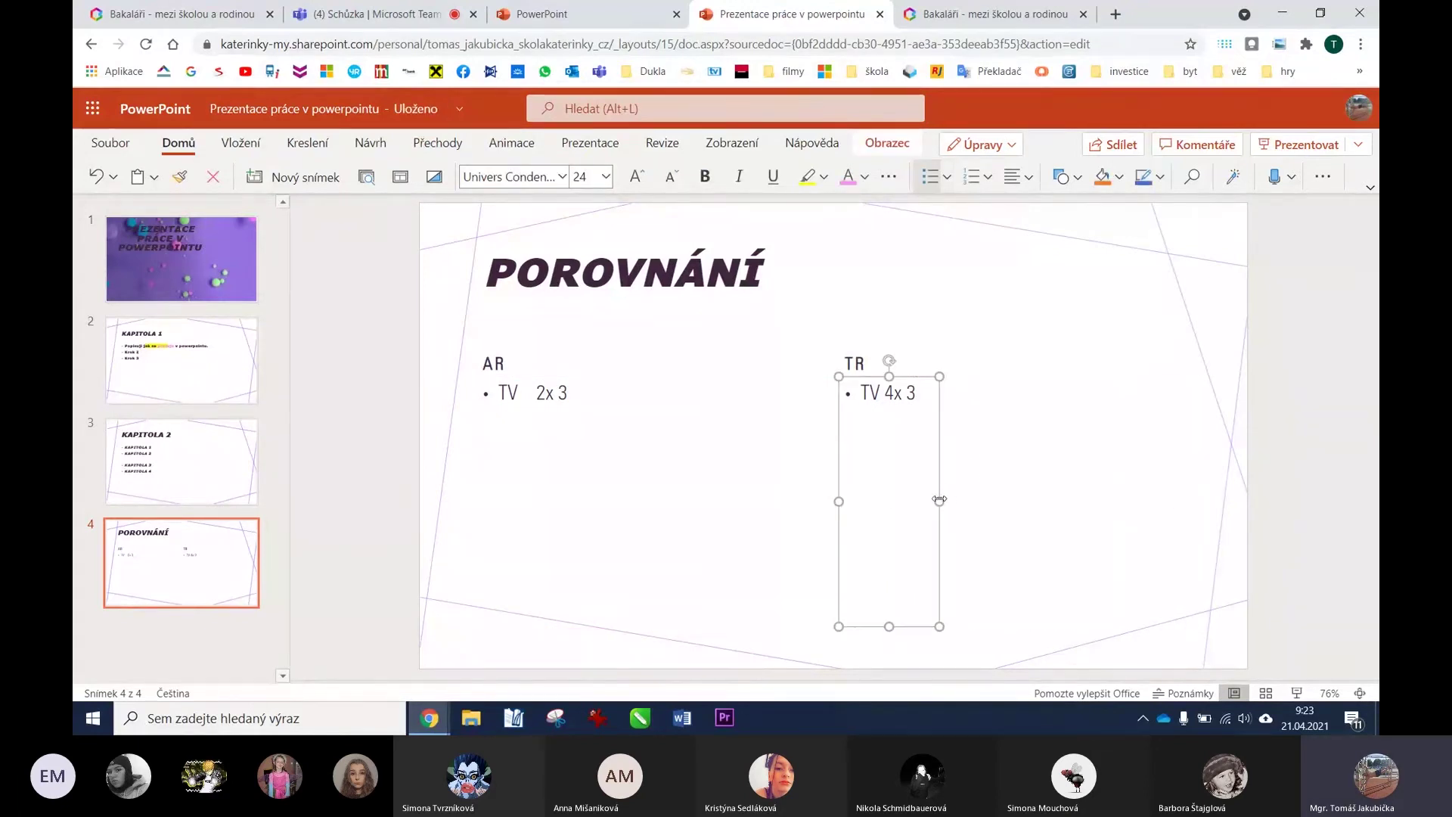
pyautogui.click(900, 497)
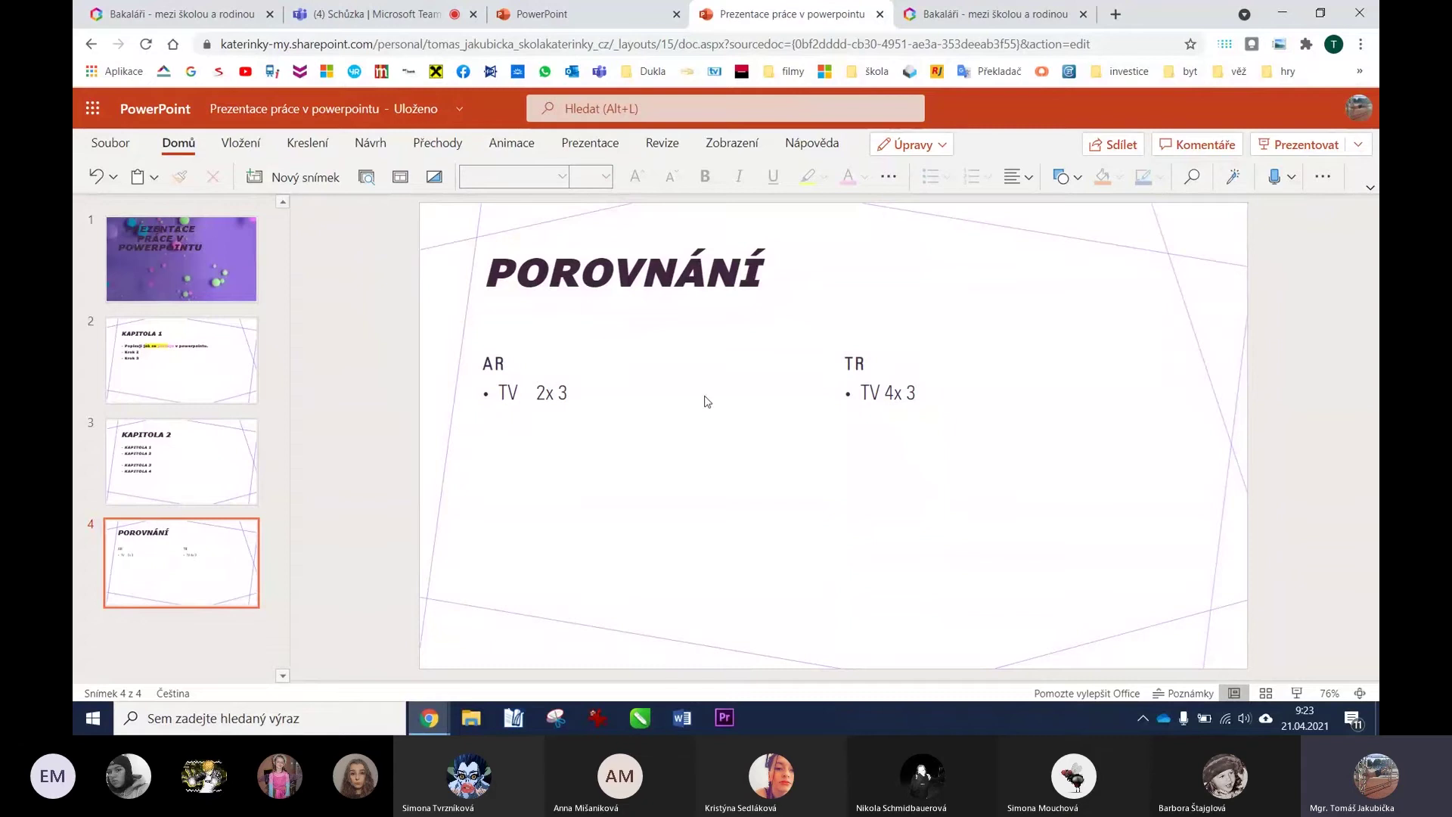
pyautogui.click(839, 390)
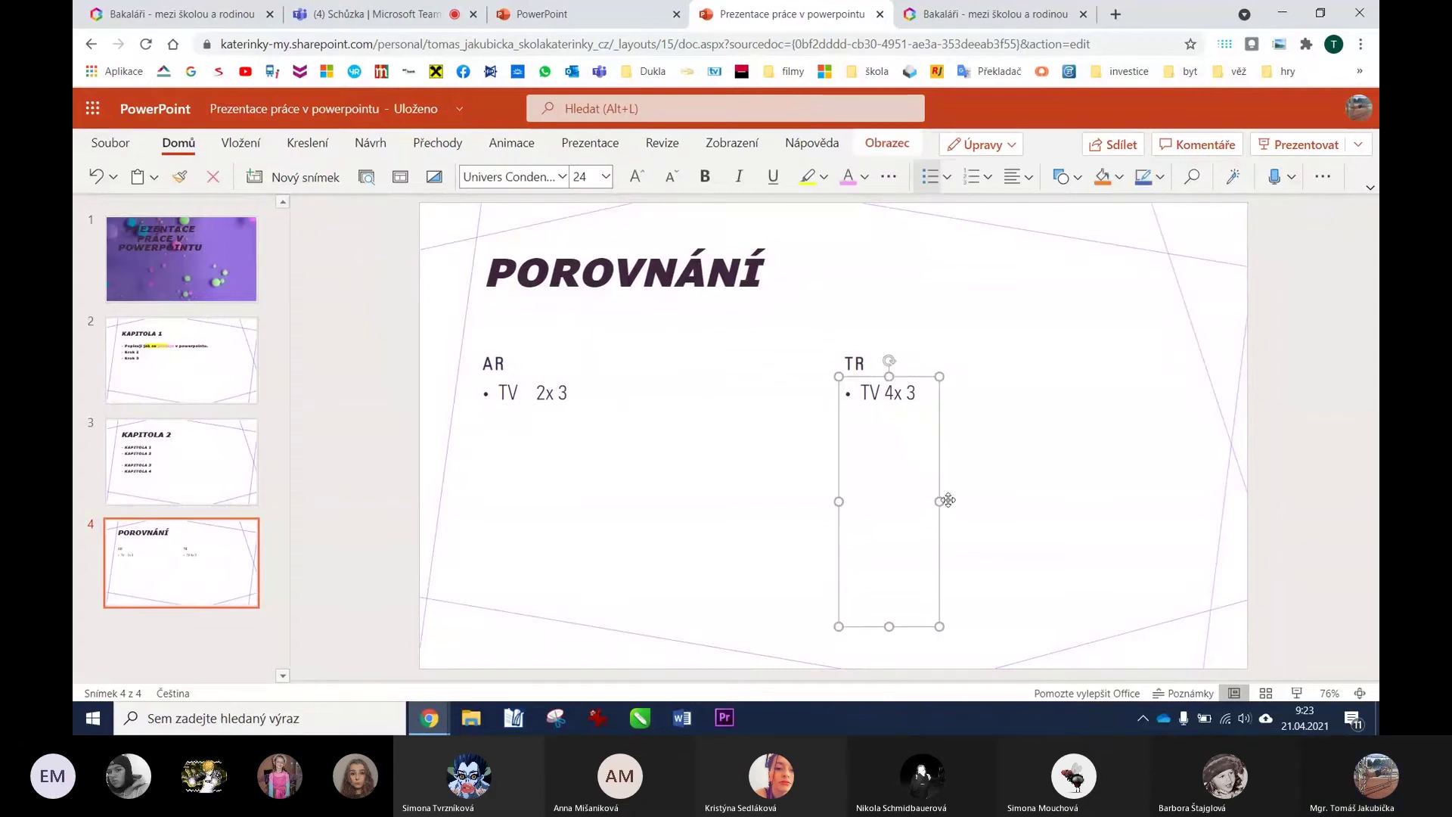
pyautogui.click(901, 392)
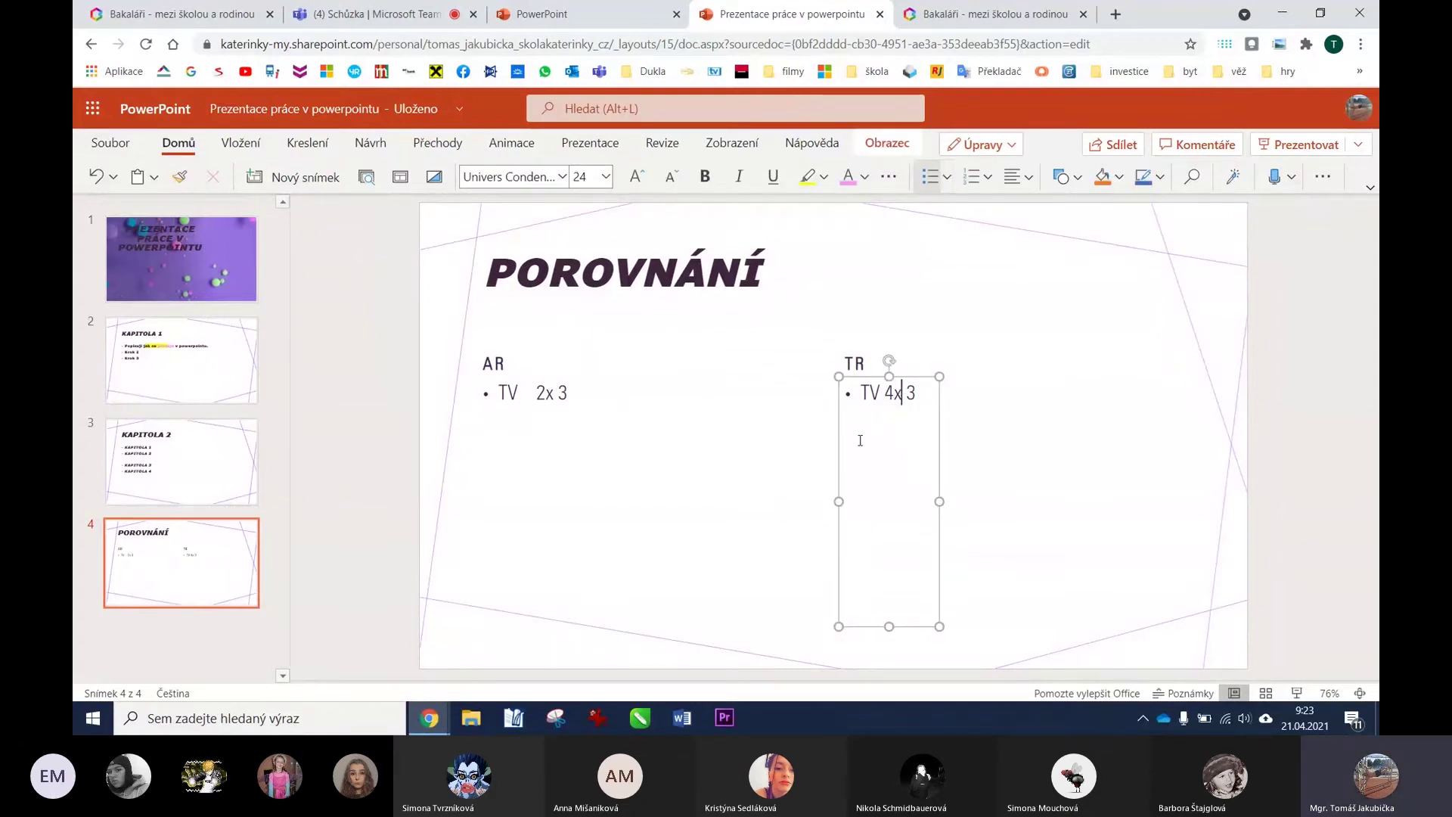
pyautogui.moveTo(870, 370)
pyautogui.mouseDown()
pyautogui.moveTo(893, 369)
pyautogui.moveTo(686, 374)
pyautogui.moveTo(888, 374)
pyautogui.moveTo(869, 377)
pyautogui.mouseUp()
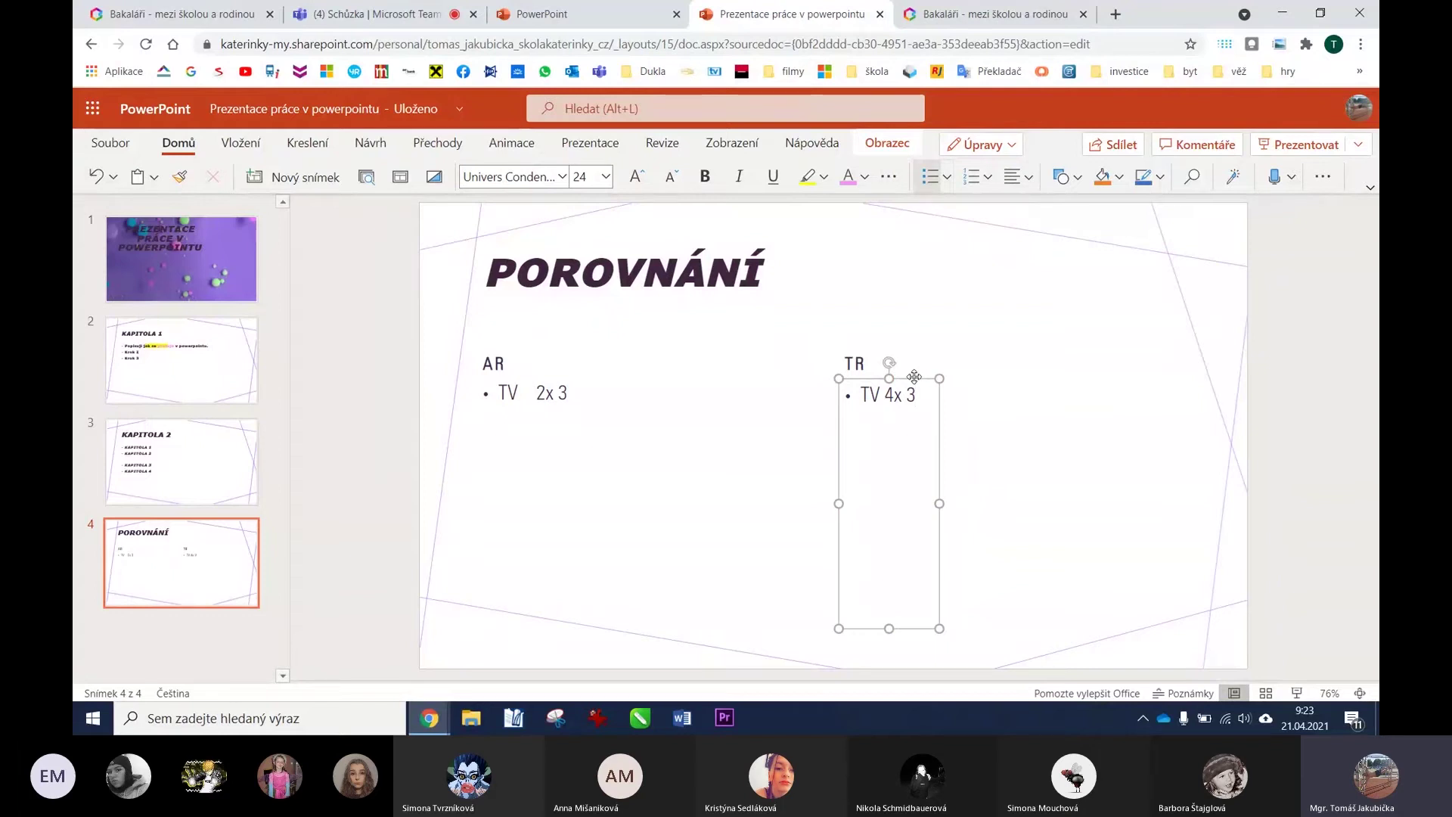
pyautogui.write('KAPITOLA 1')
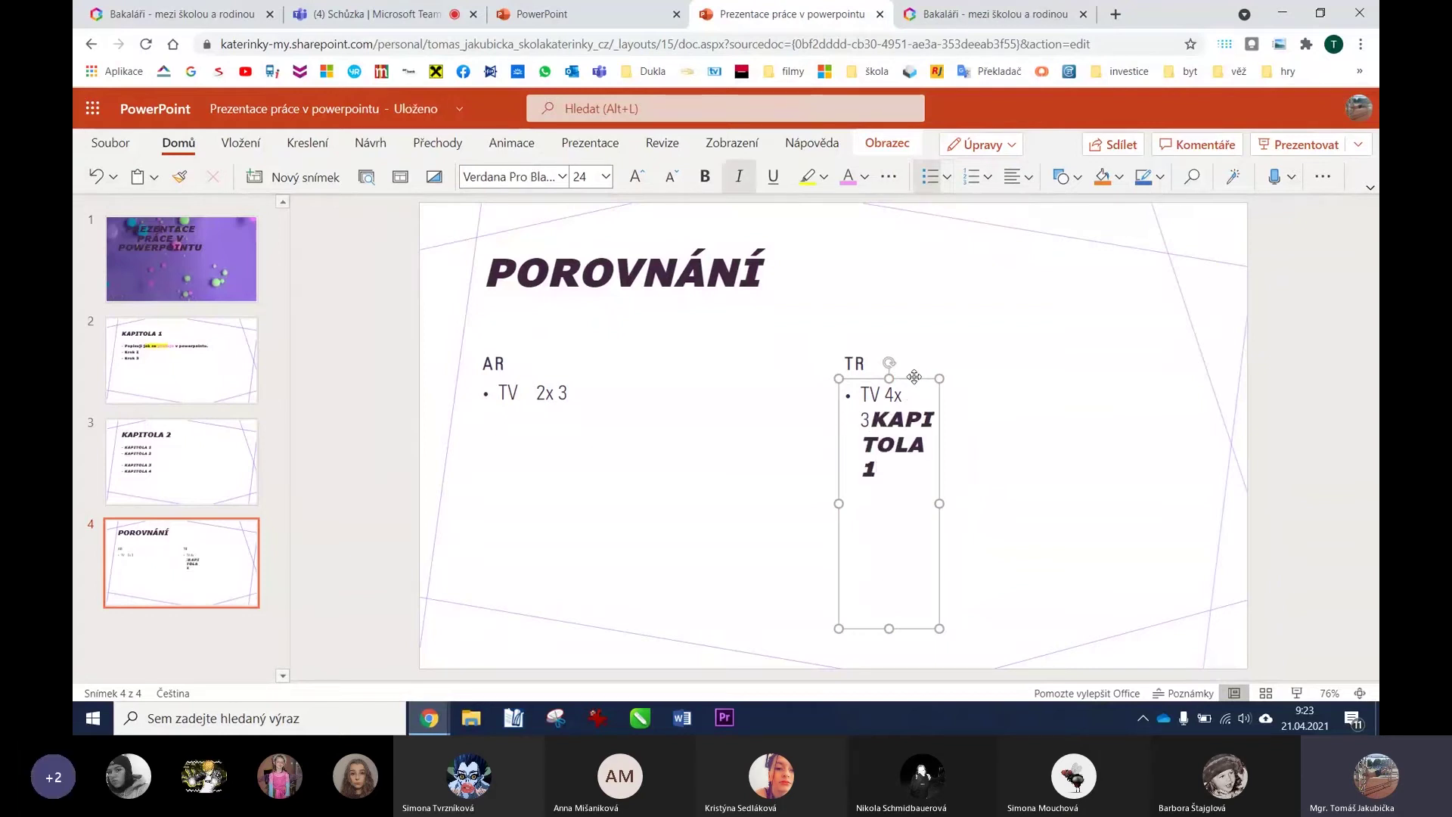
pyautogui.hotkey('ctrl', 'z')
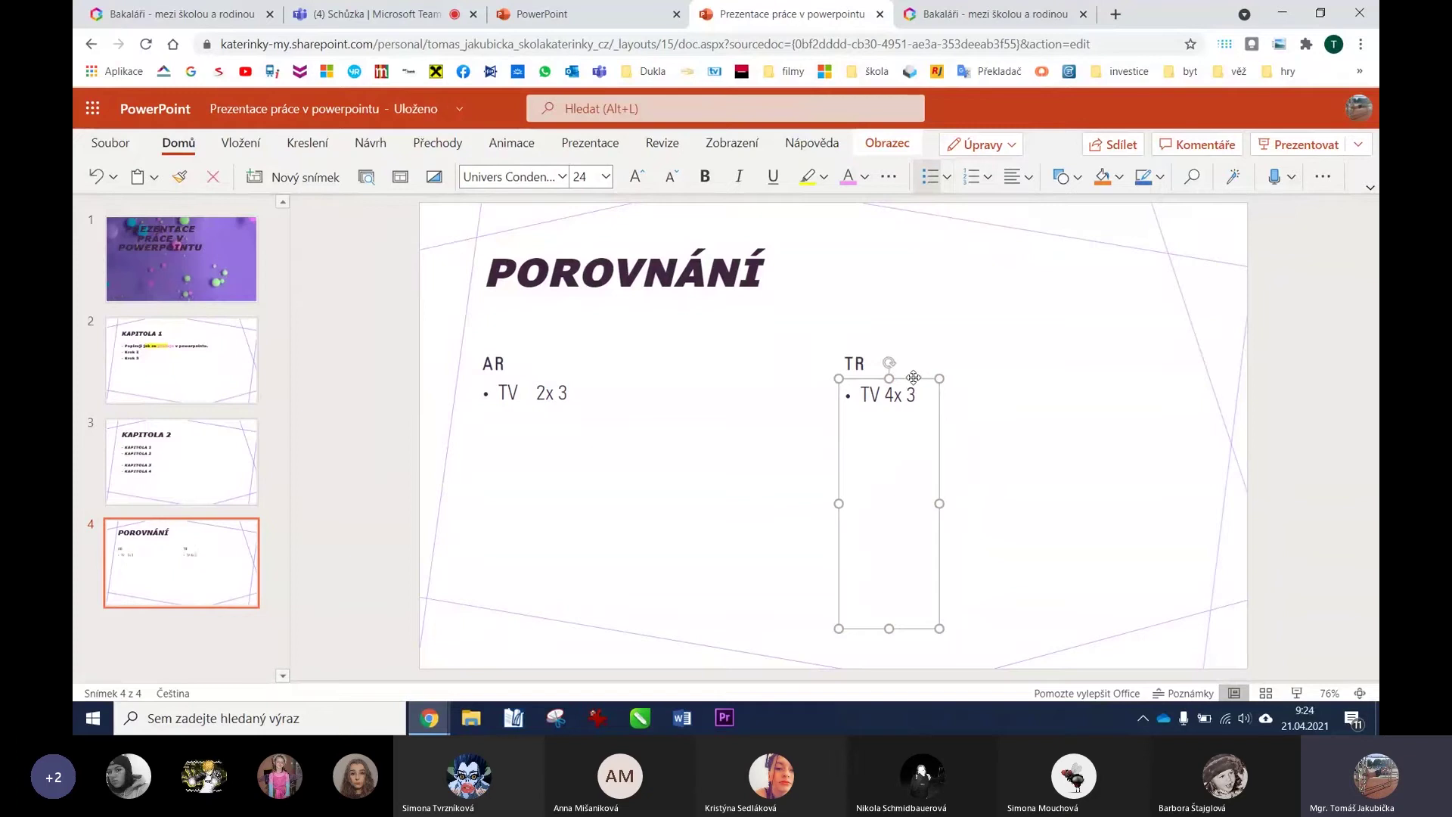
# Duplicate the TV 4x 3 box beside the original and move Porovnání before Kapitola 2.
pyautogui.rightClick(915, 378)
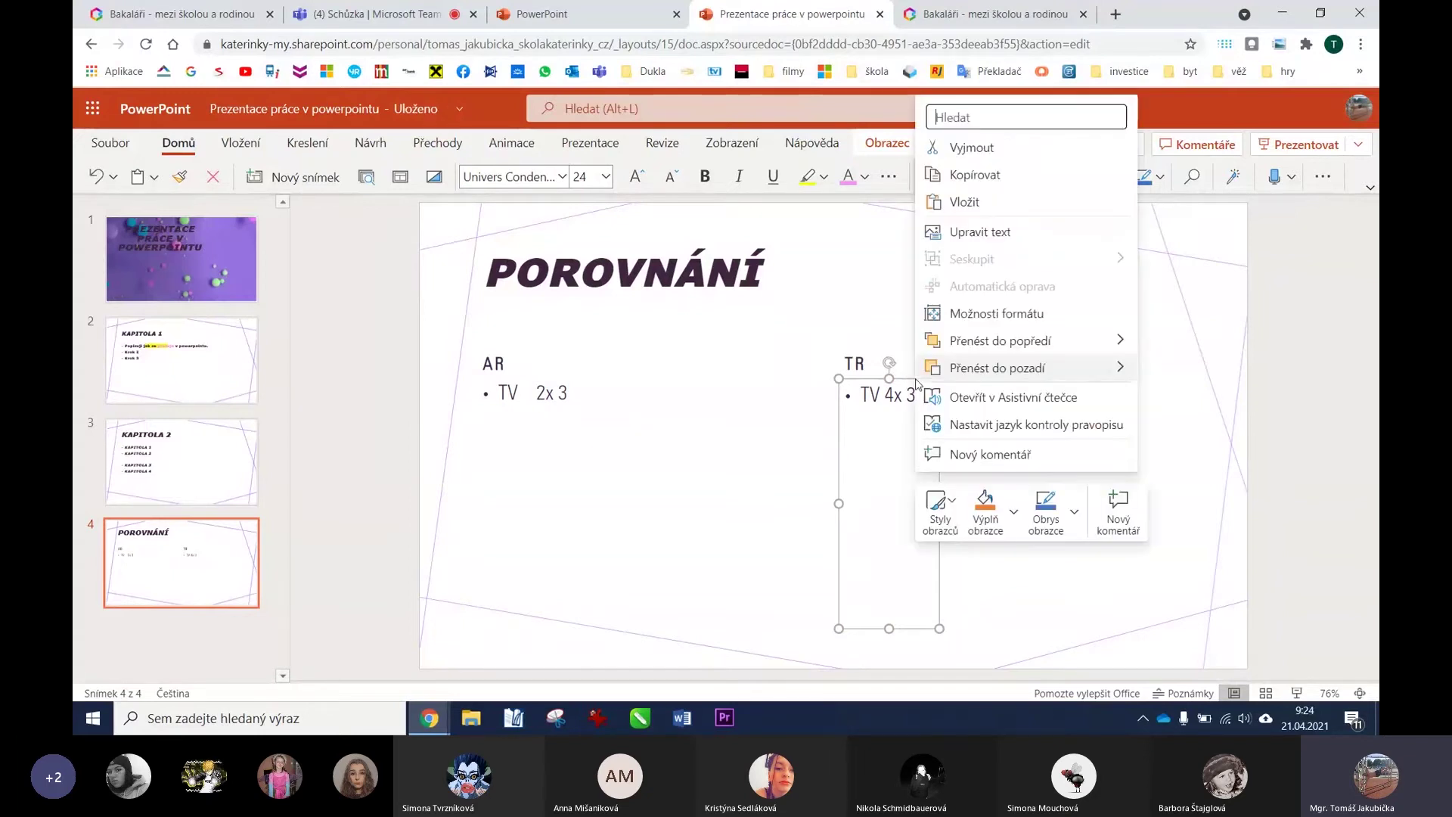
pyautogui.click(989, 172)
pyautogui.click(1015, 392)
pyautogui.rightClick(1070, 374)
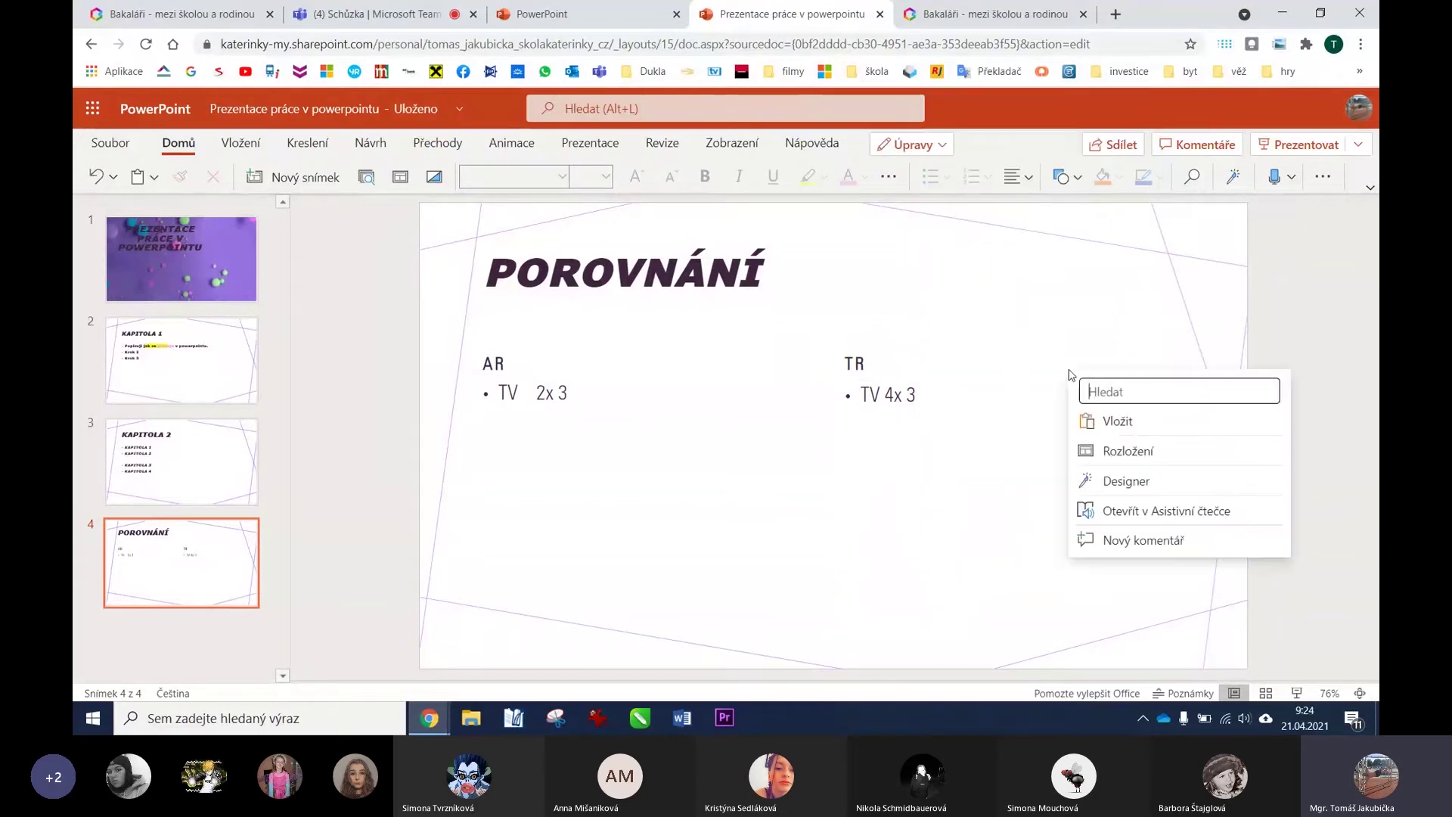
pyautogui.click(1116, 431)
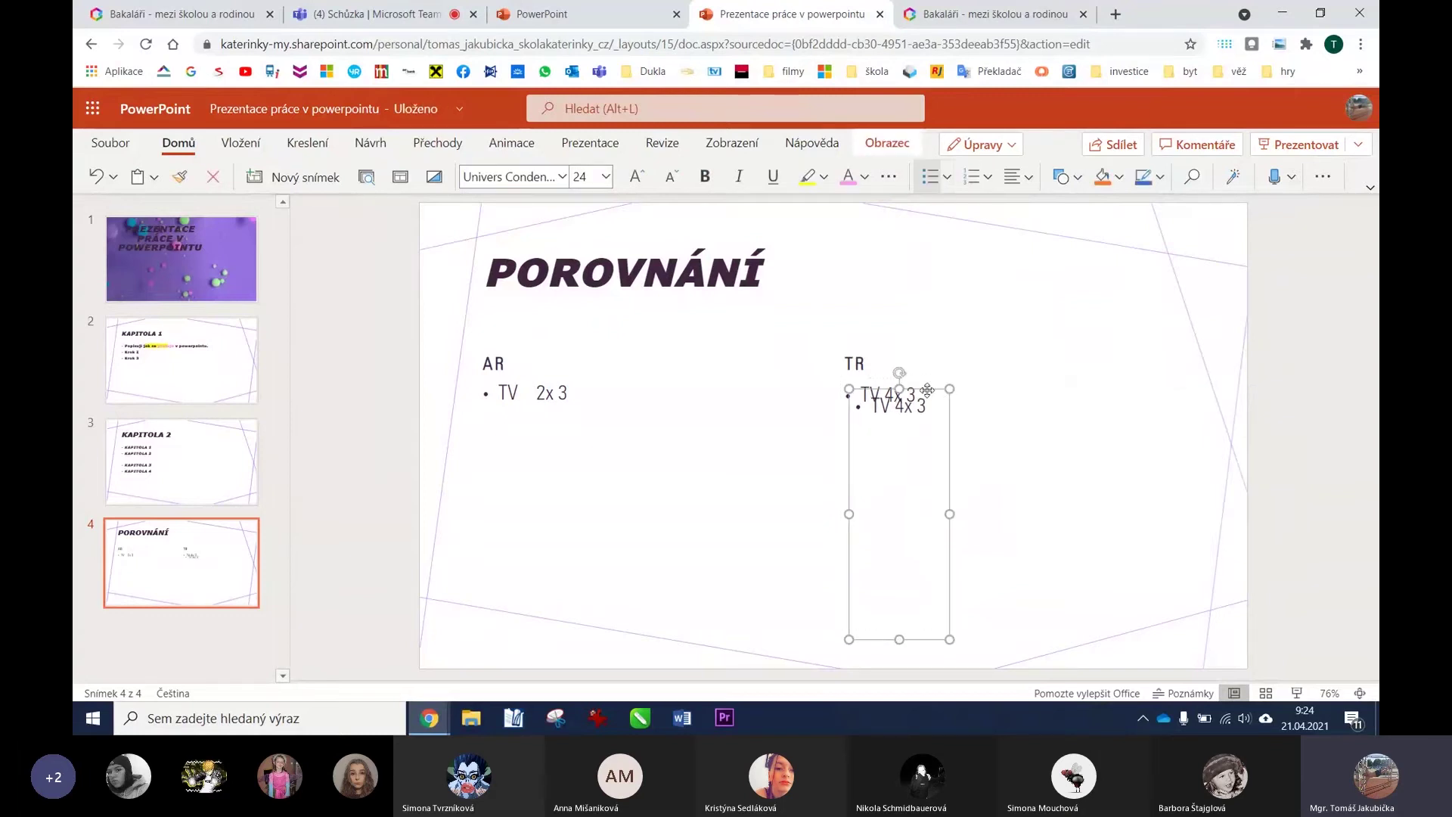
pyautogui.moveTo(933, 391); pyautogui.dragTo(1020, 378)
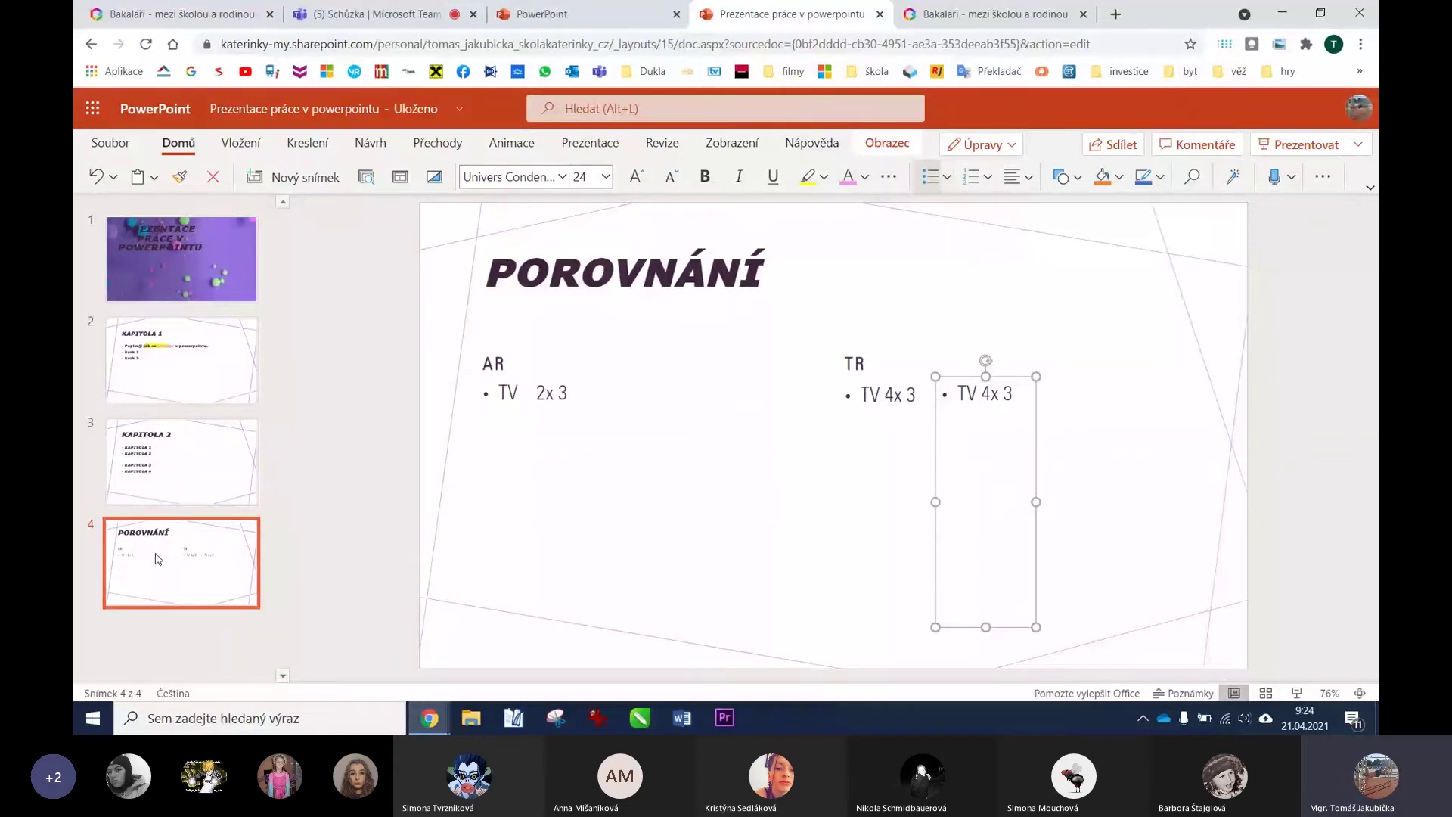
pyautogui.moveTo(158, 558); pyautogui.dragTo(172, 446)
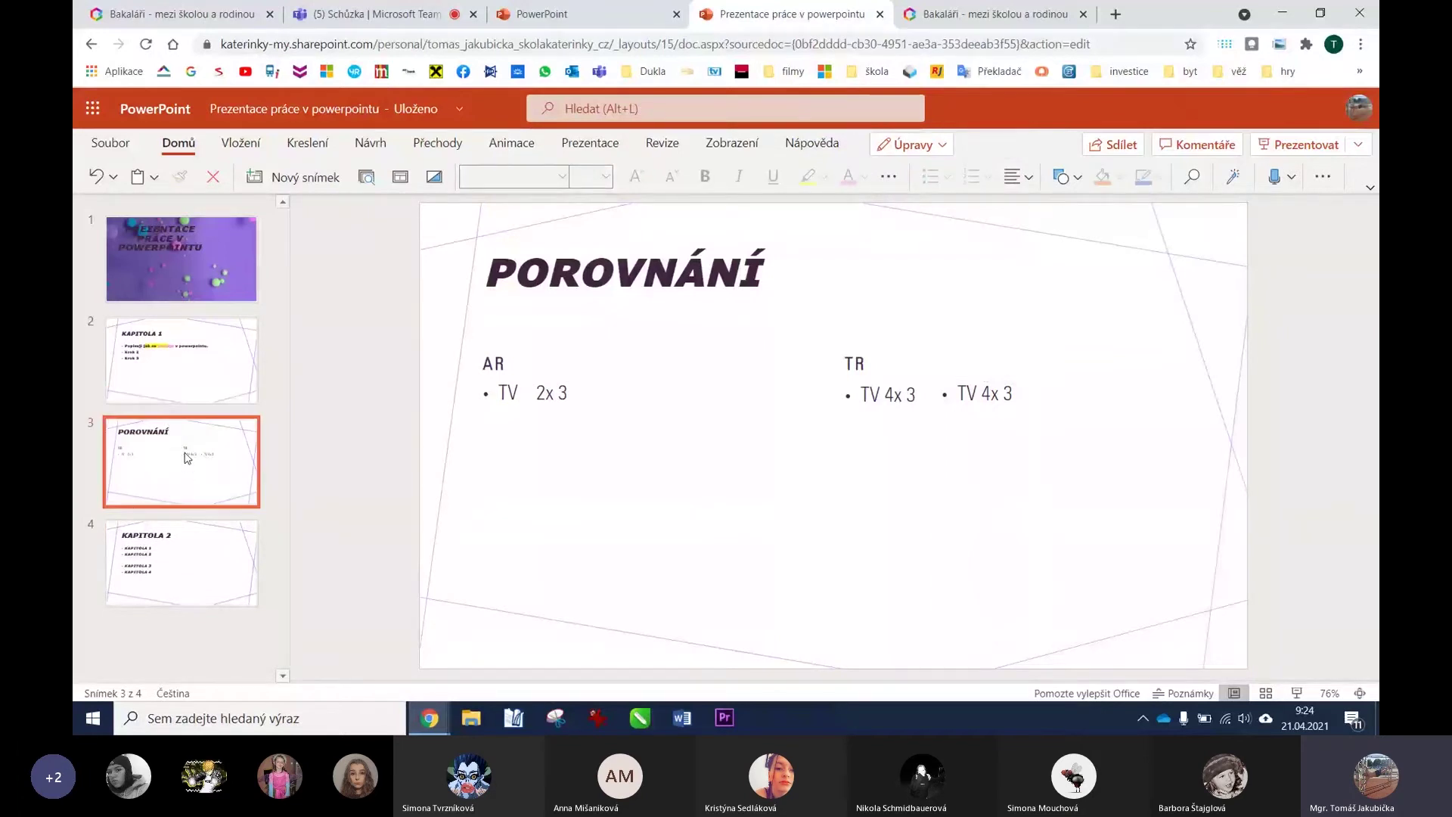
# On the Kapitola 1 slide, number the three list lines 1. 2. 3.
pyautogui.moveTo(183, 243)
pyautogui.mouseDown()
pyautogui.moveTo(176, 418)
pyautogui.moveTo(181, 242)
pyautogui.mouseUp()
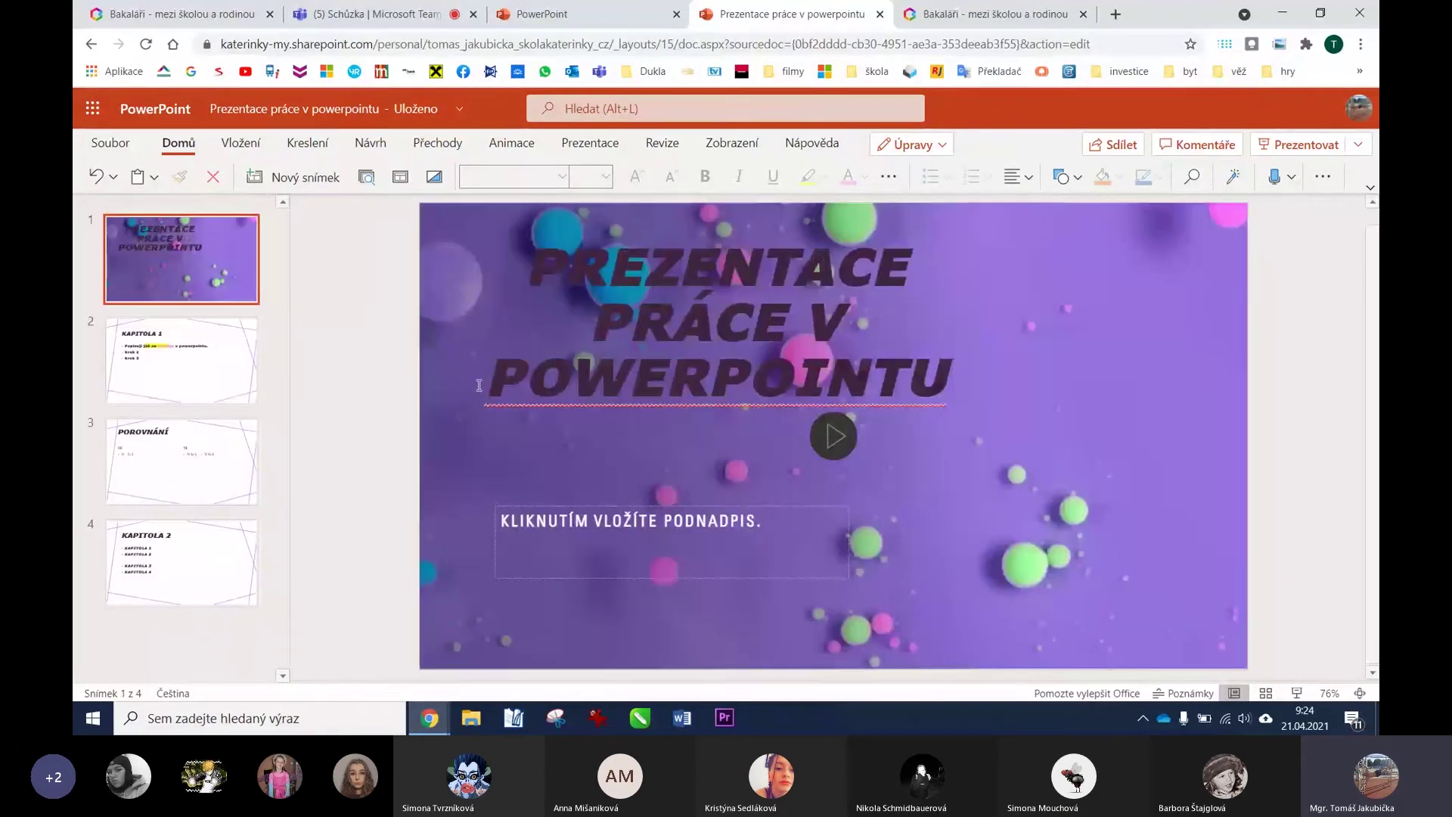
pyautogui.click(219, 393)
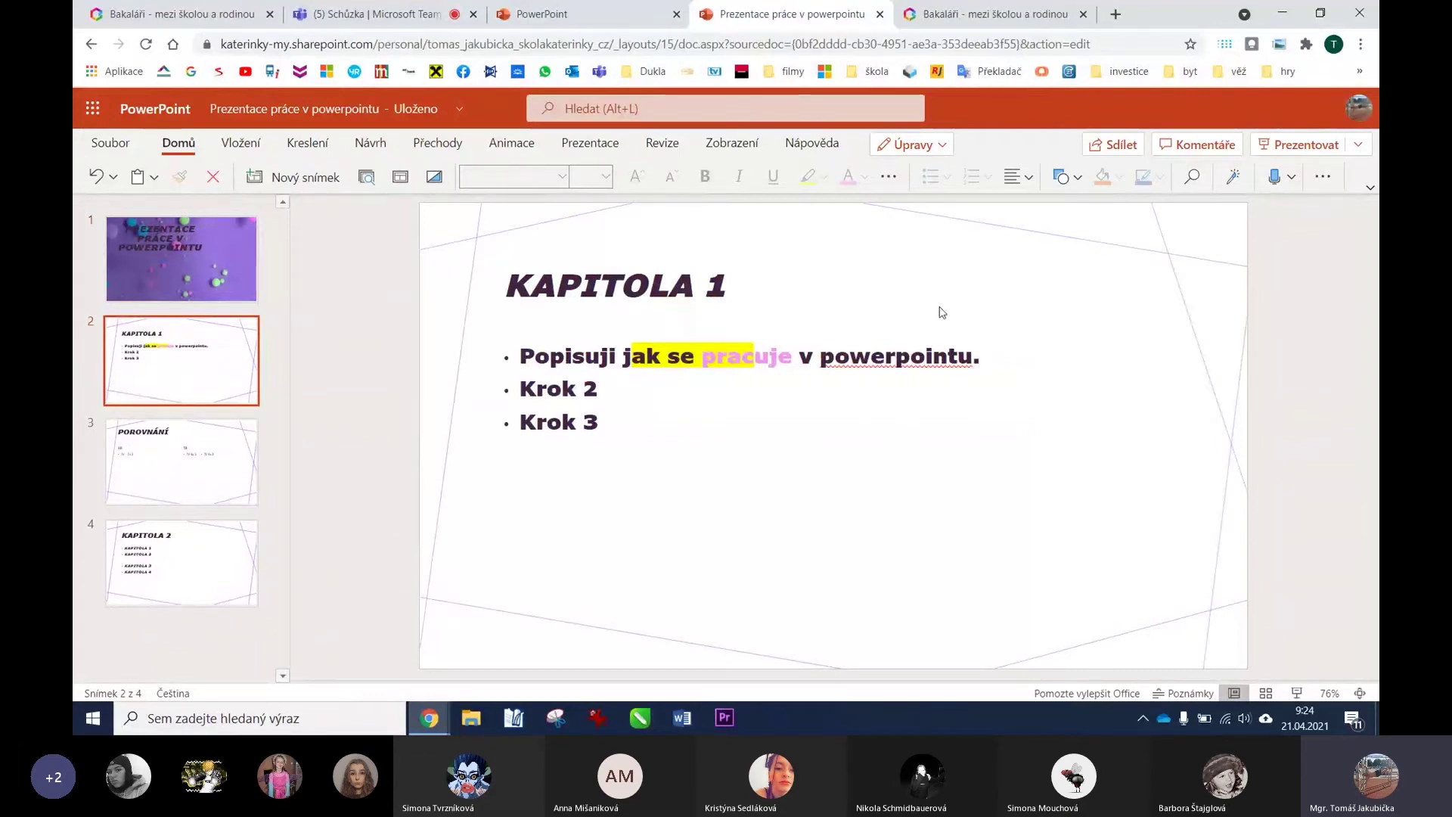
pyautogui.moveTo(621, 424); pyautogui.dragTo(1053, 317)
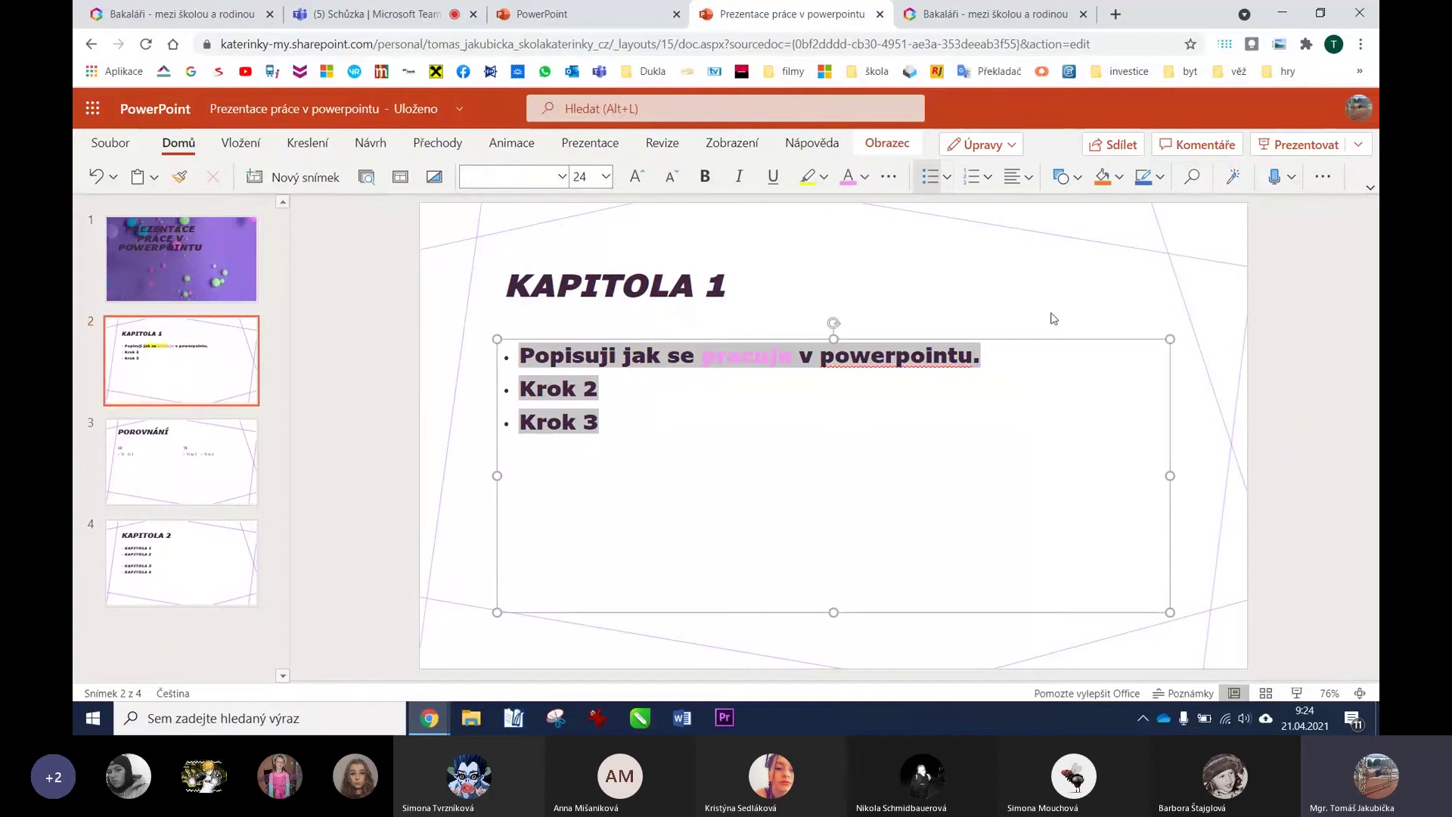
pyautogui.click(947, 177)
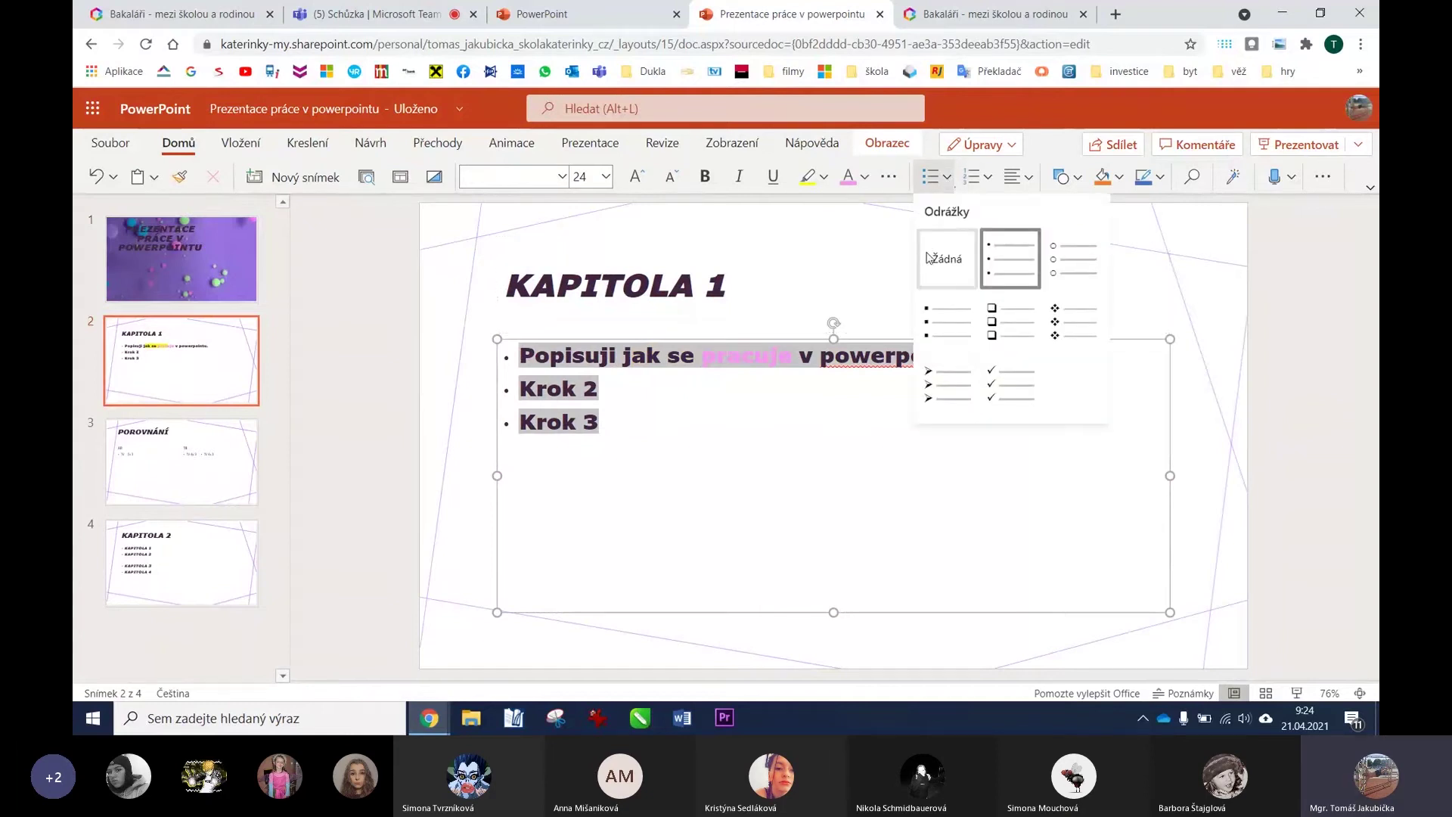
pyautogui.click(1062, 321)
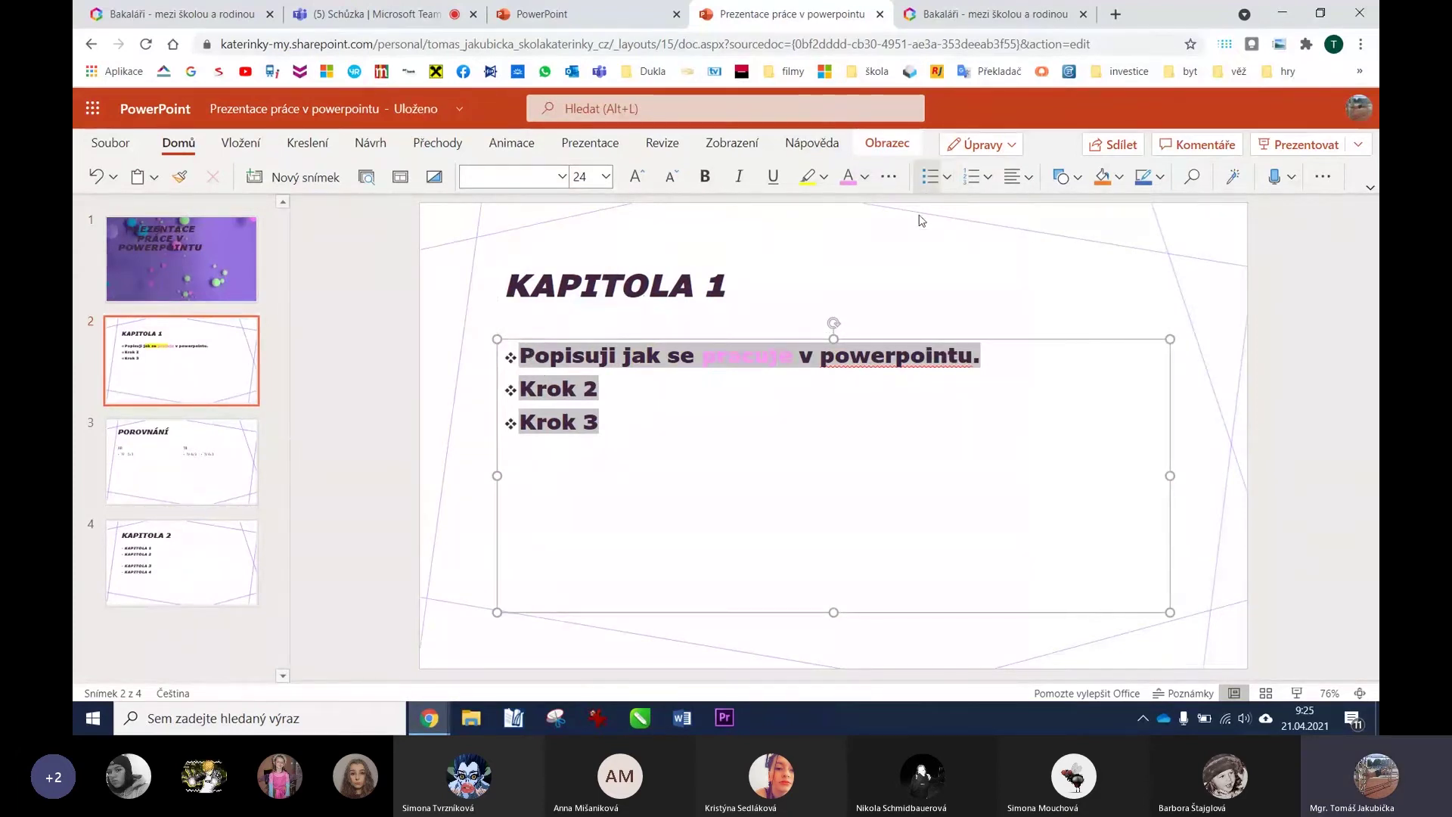
pyautogui.click(945, 177)
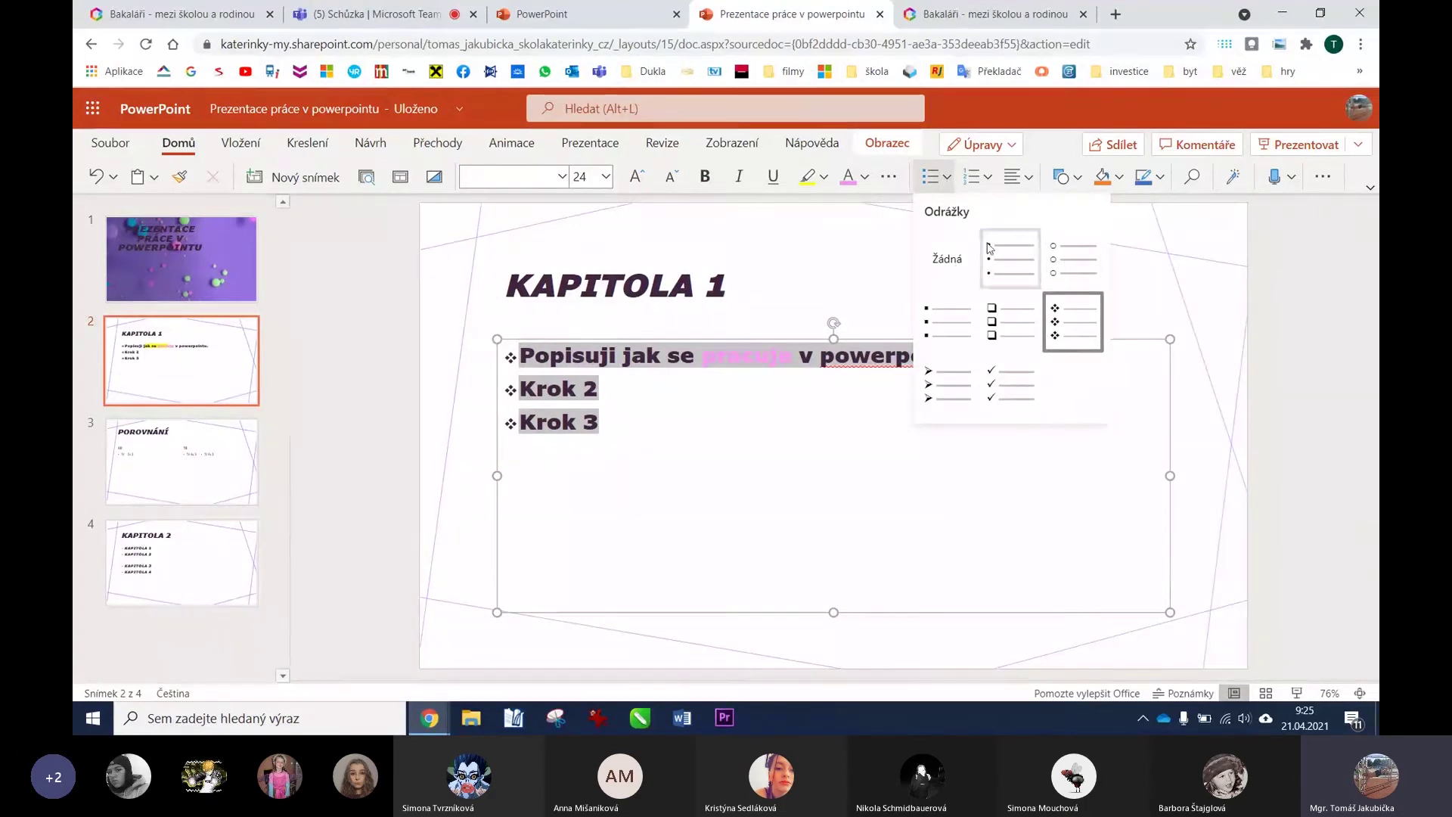
pyautogui.click(990, 179)
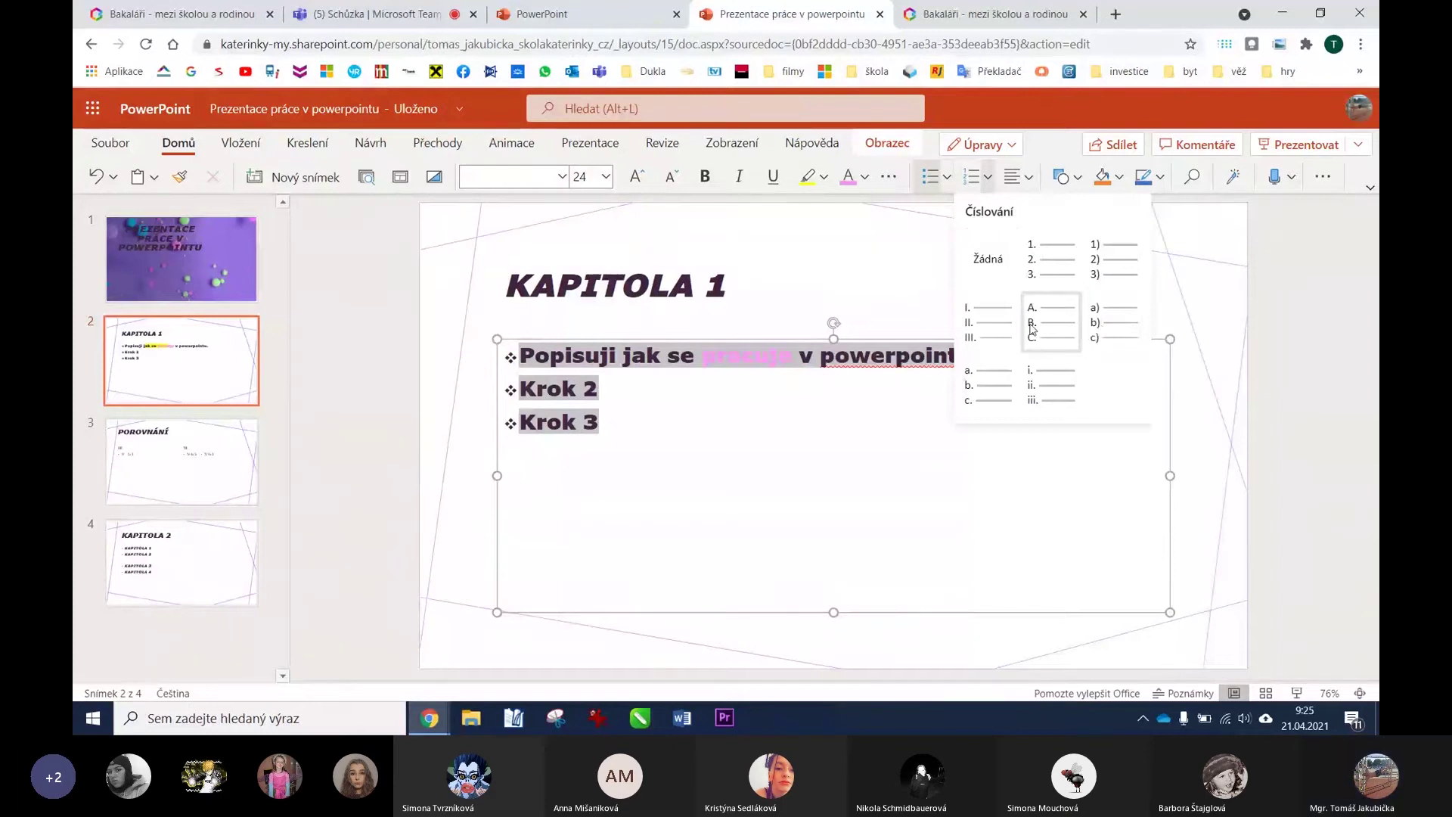
pyautogui.click(1048, 260)
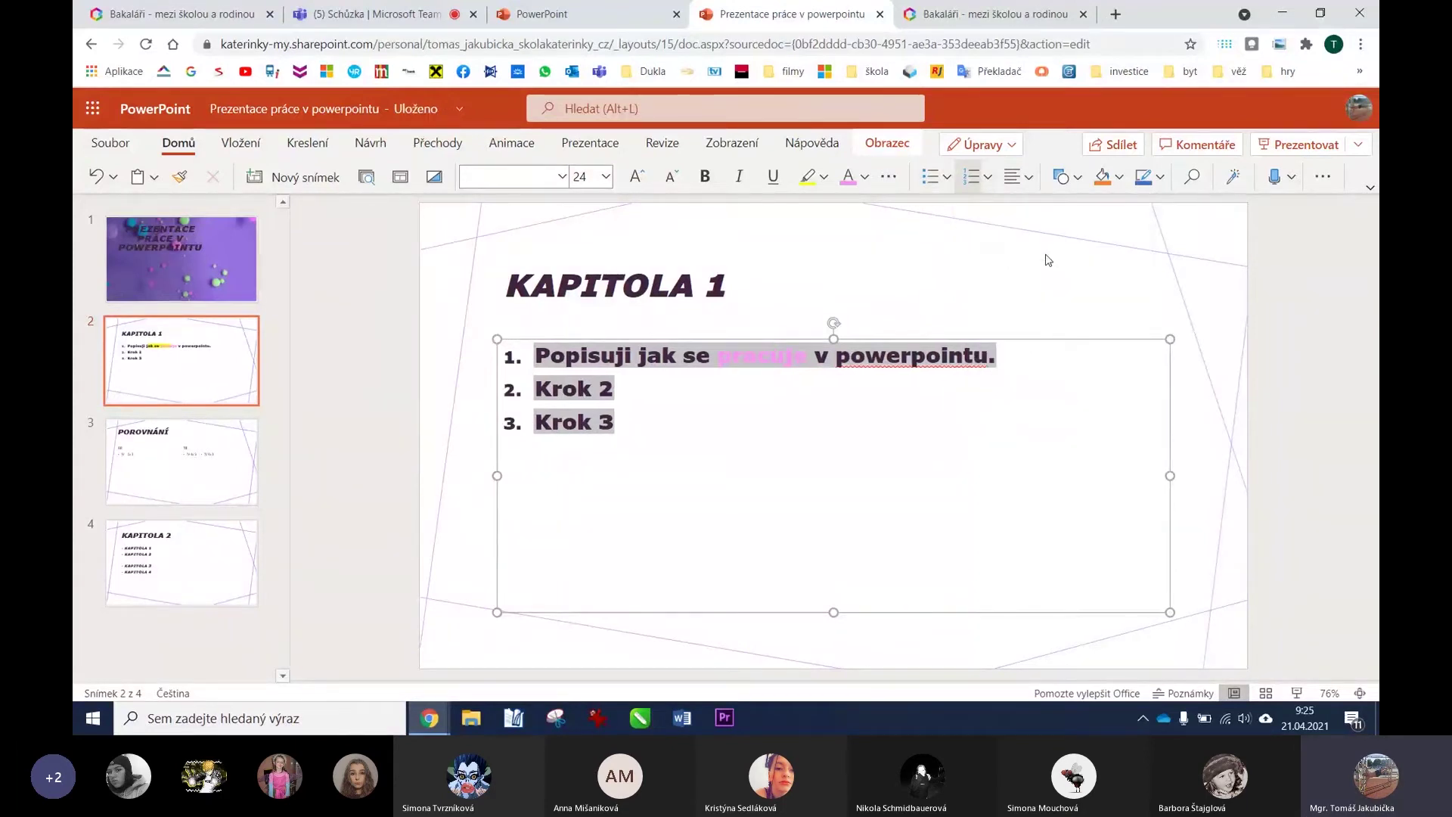
# Try centring the list, return it to left alignment, and add a new slide after slide 2.
pyautogui.click(1029, 178)
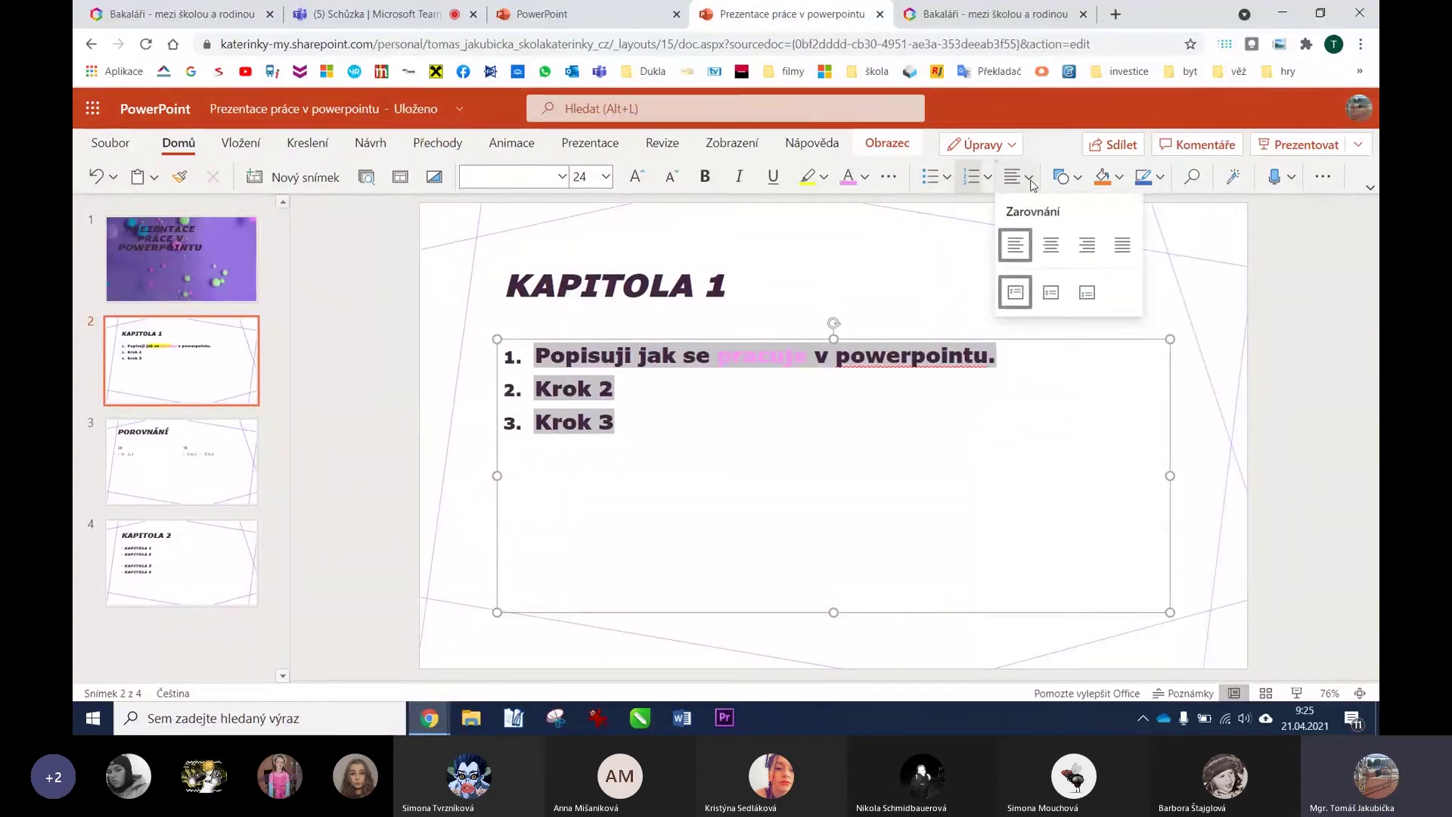
pyautogui.click(1052, 248)
pyautogui.click(1028, 178)
pyautogui.click(1122, 248)
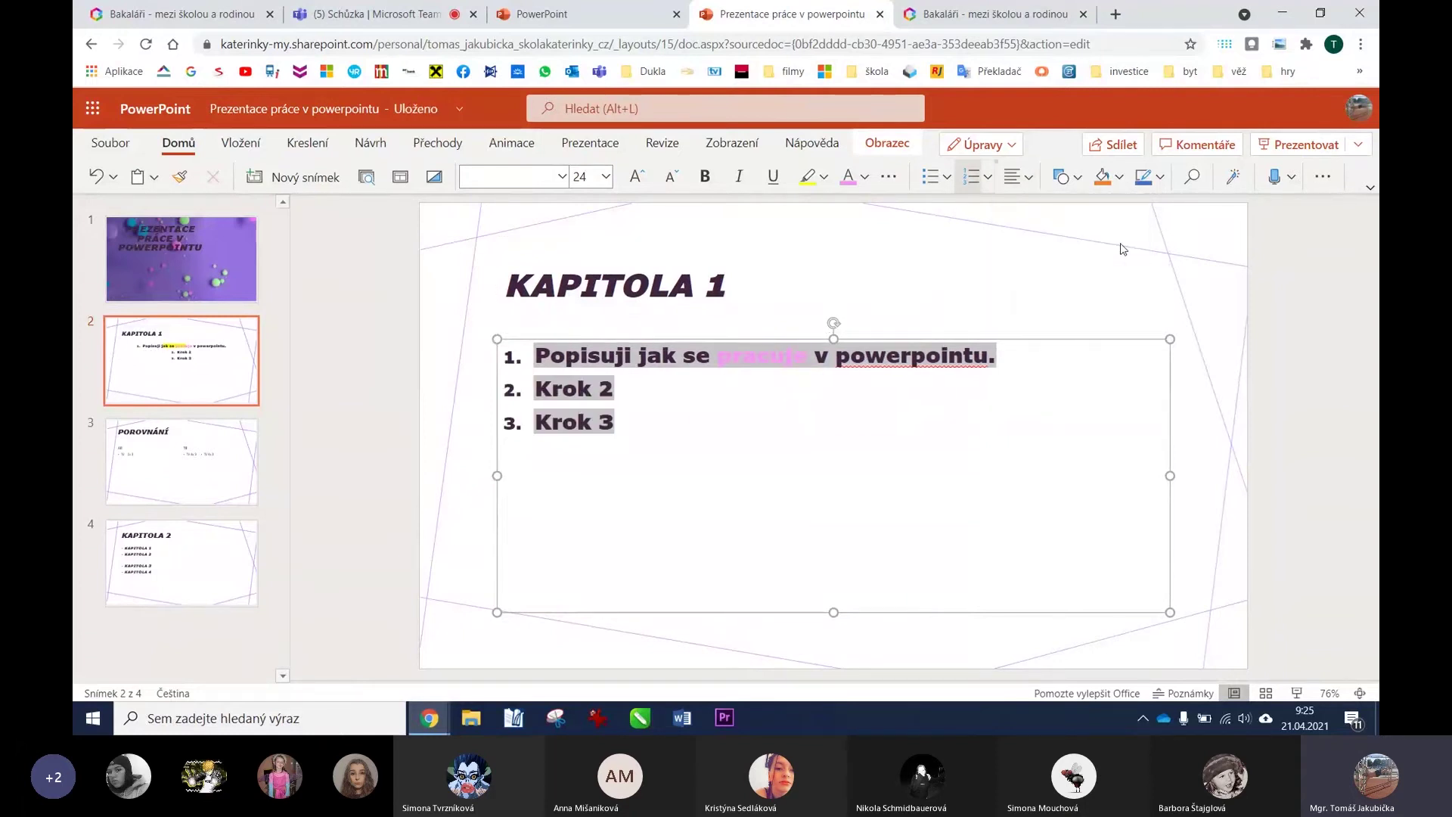
pyautogui.click(1016, 177)
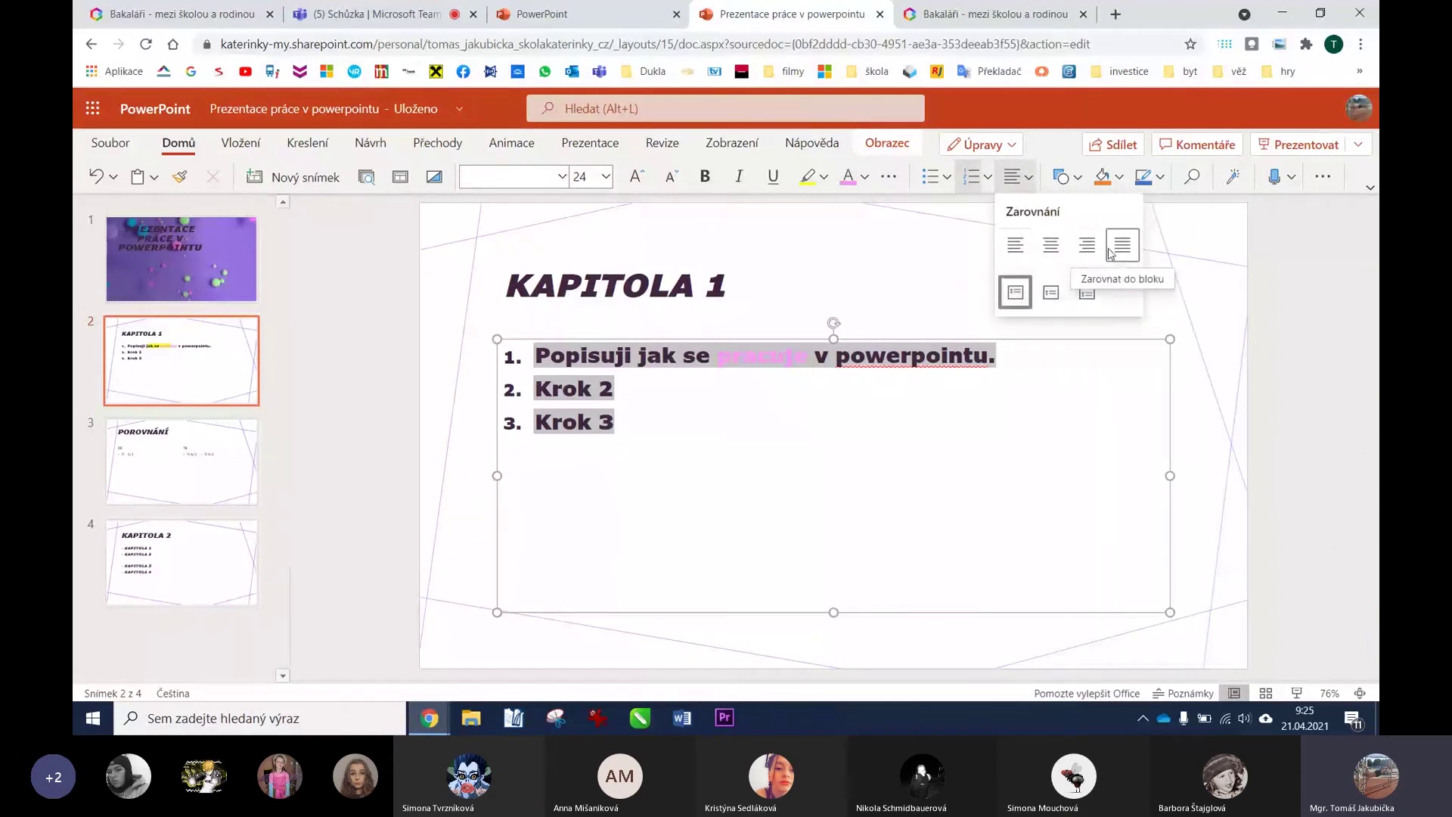
pyautogui.click(1053, 415)
pyautogui.click(781, 425)
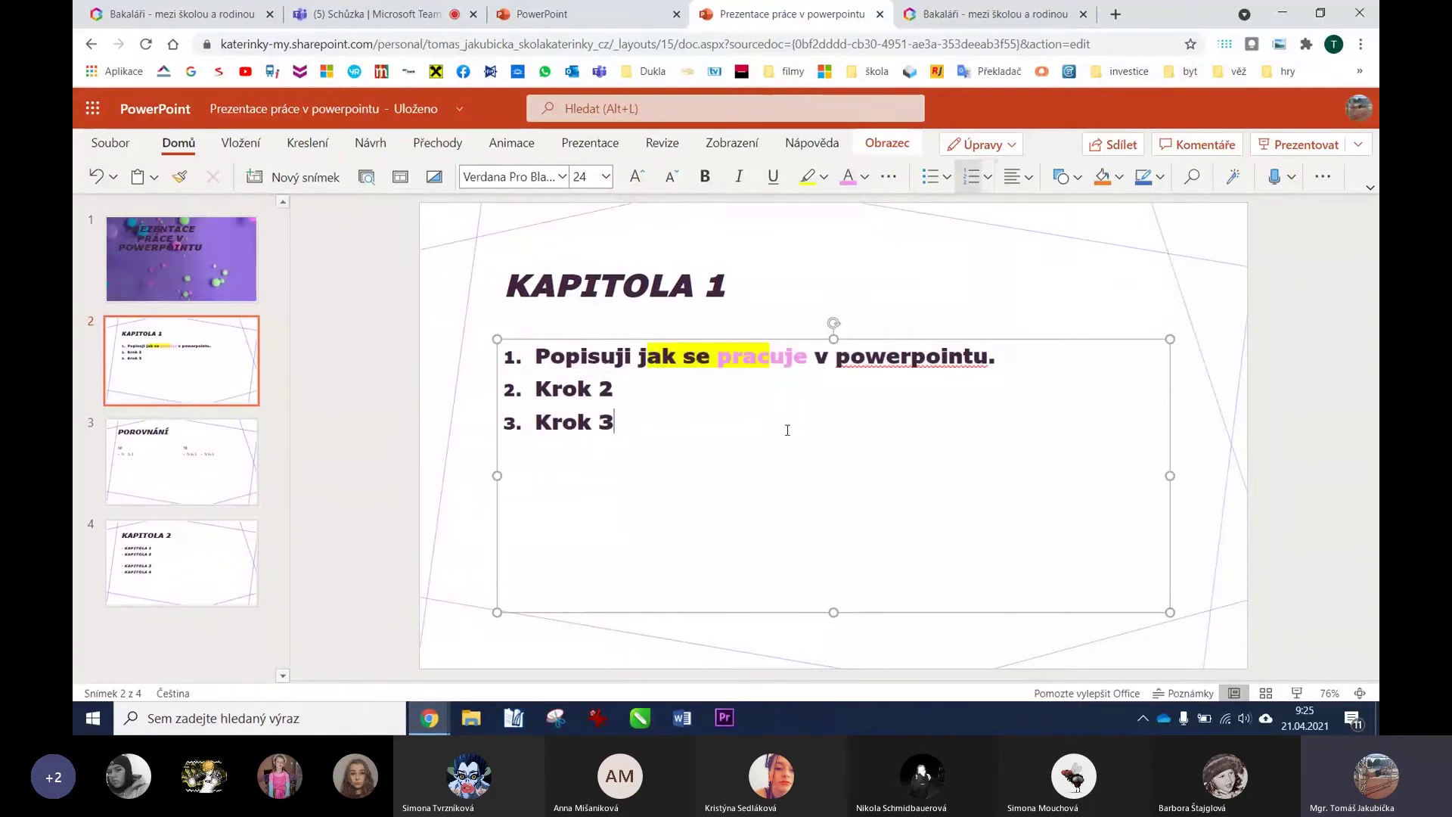
pyautogui.click(152, 632)
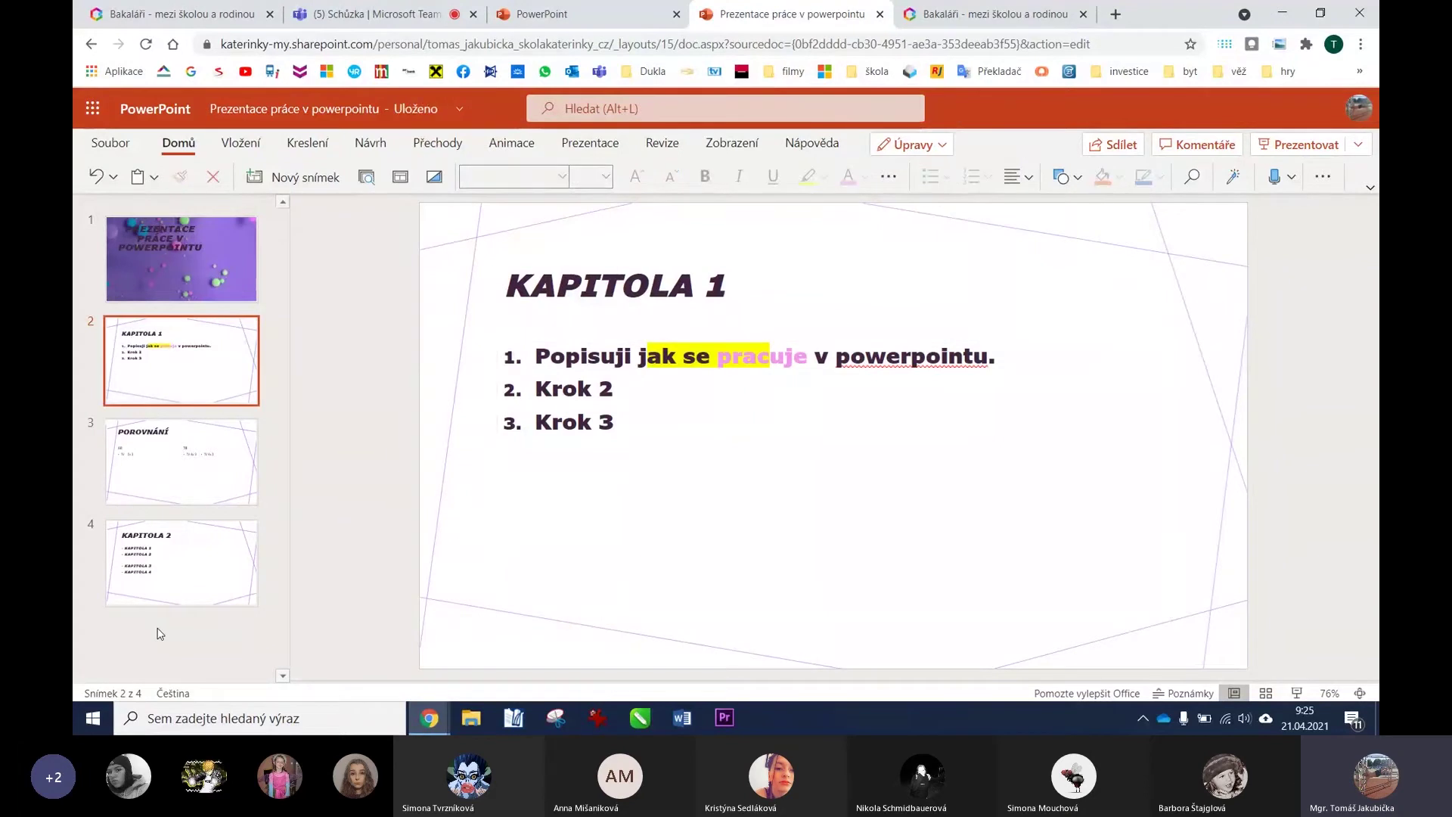
pyautogui.press('Return')
pyautogui.scroll(-1, 242, 465)
pyautogui.moveTo(216, 442); pyautogui.dragTo(192, 649)
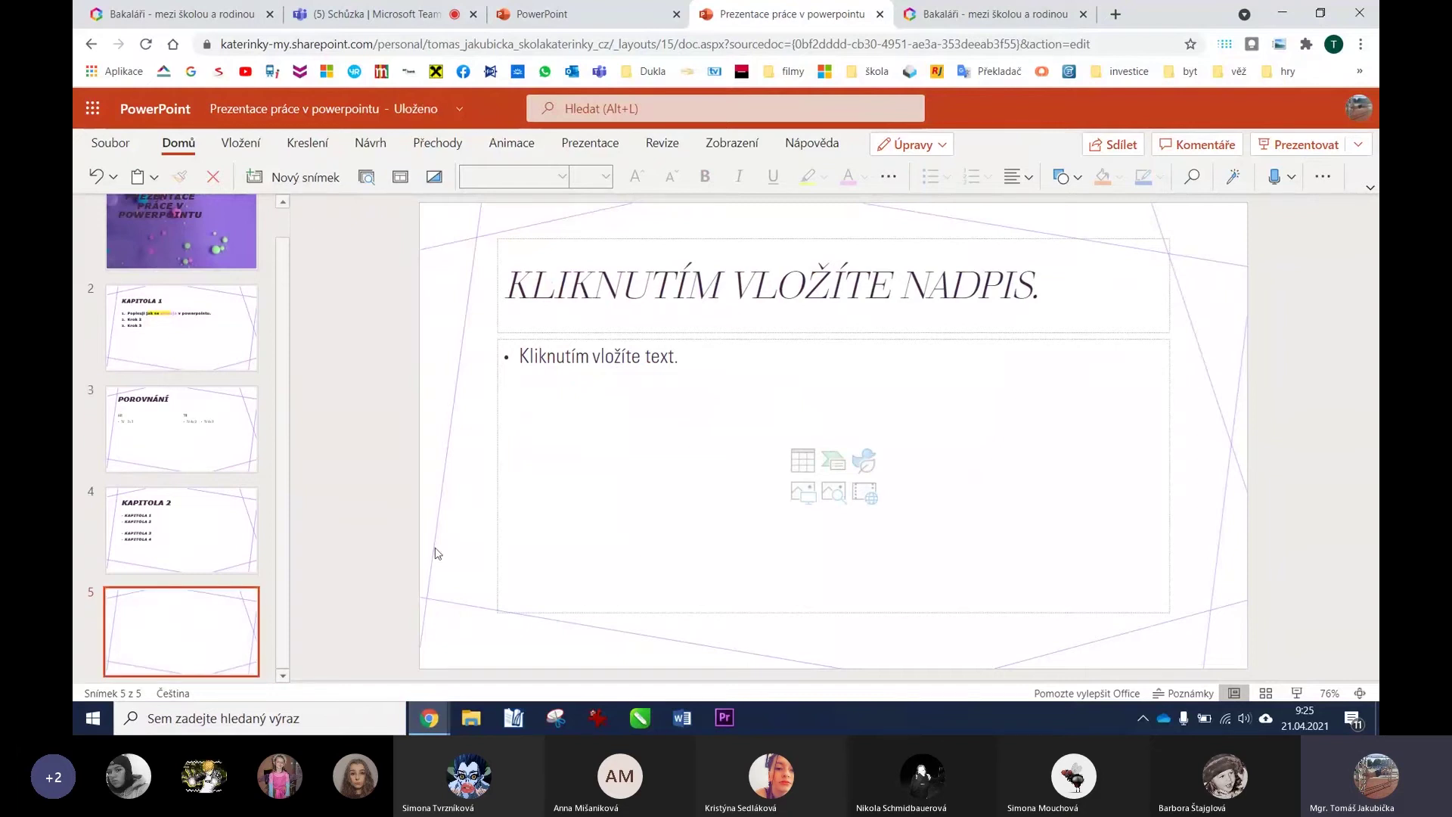
pyautogui.click(204, 365)
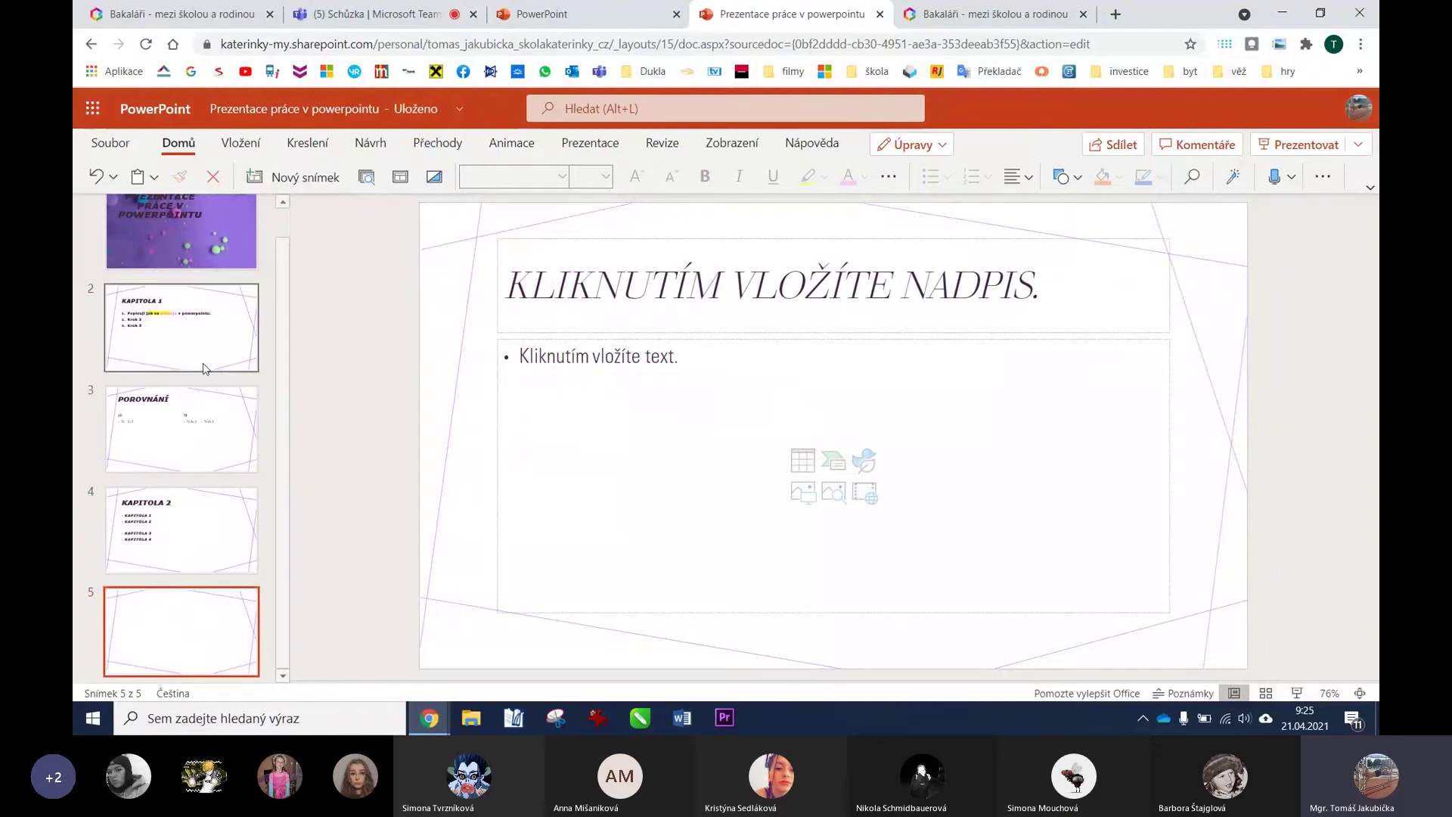
pyautogui.press('Return')
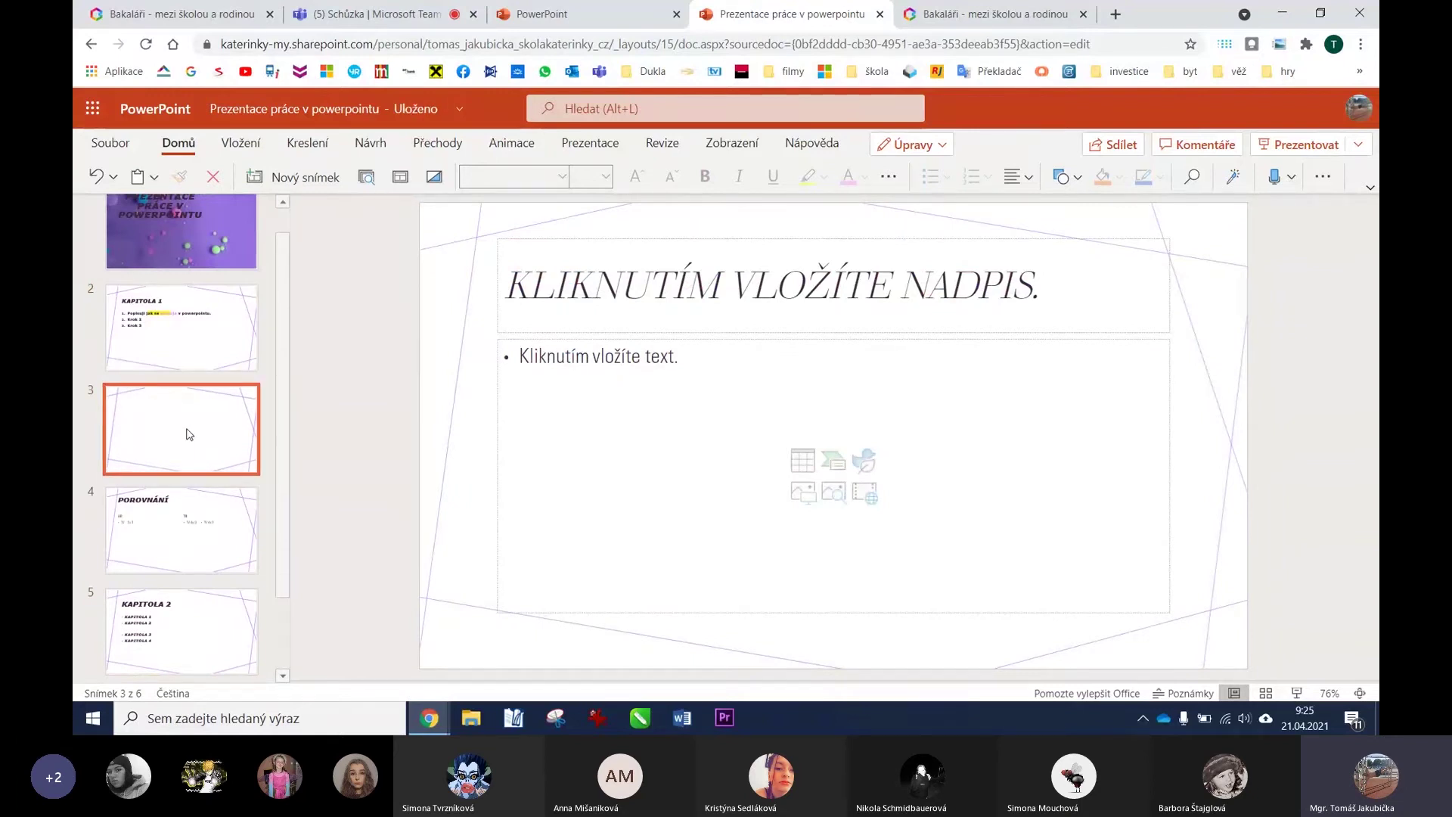
pyautogui.rightClick(189, 434)
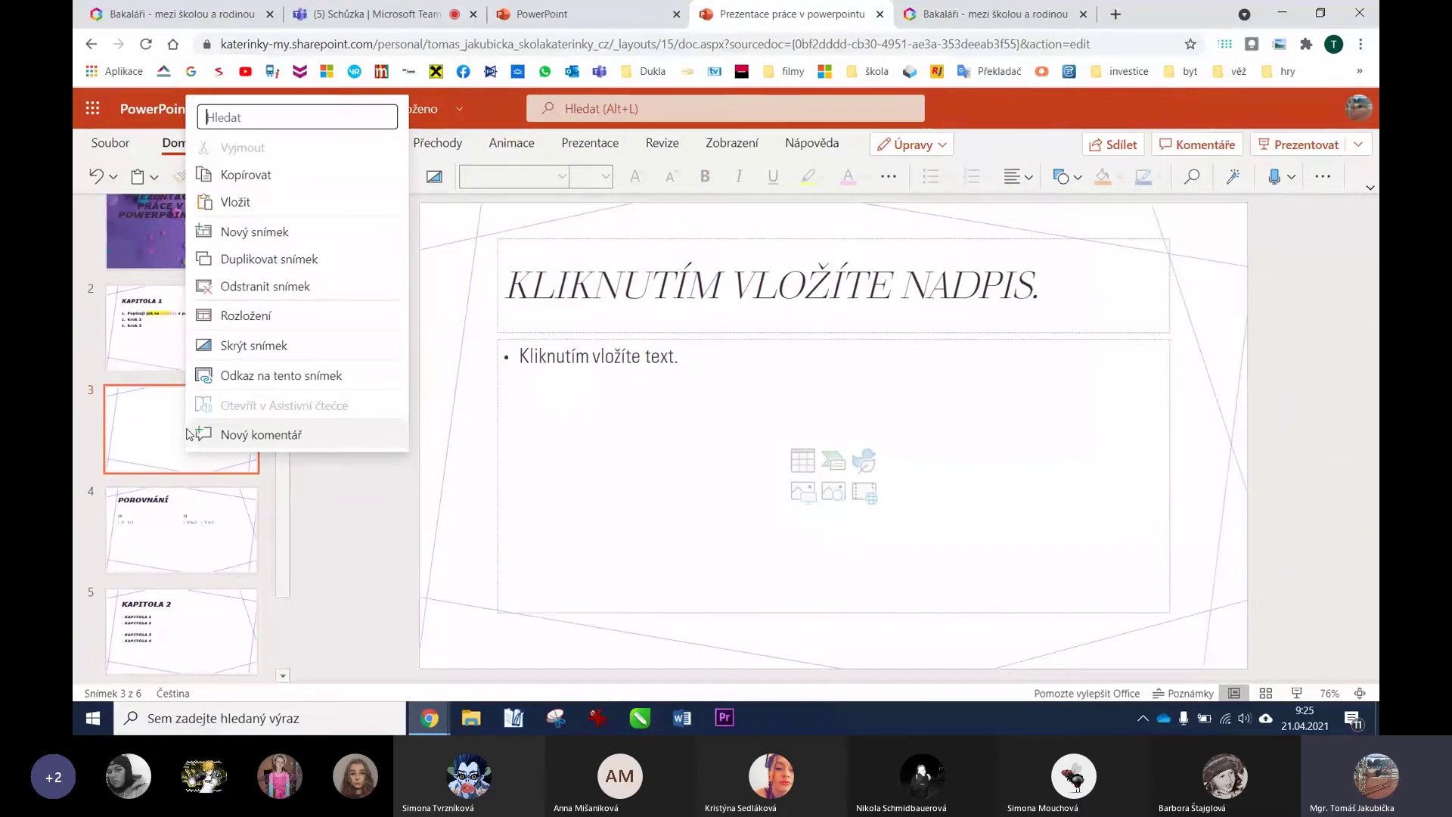
pyautogui.click(265, 286)
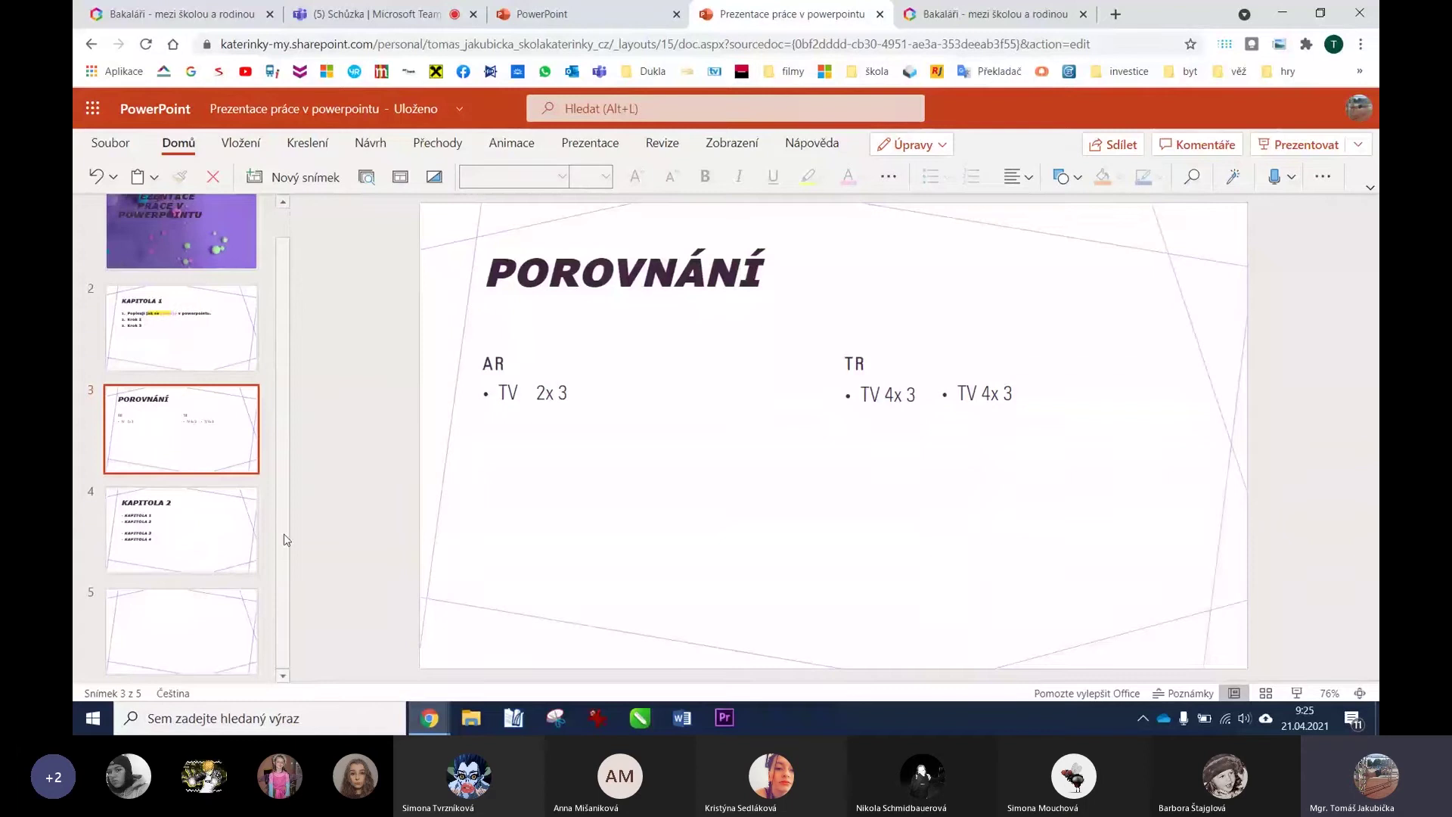
pyautogui.click(188, 643)
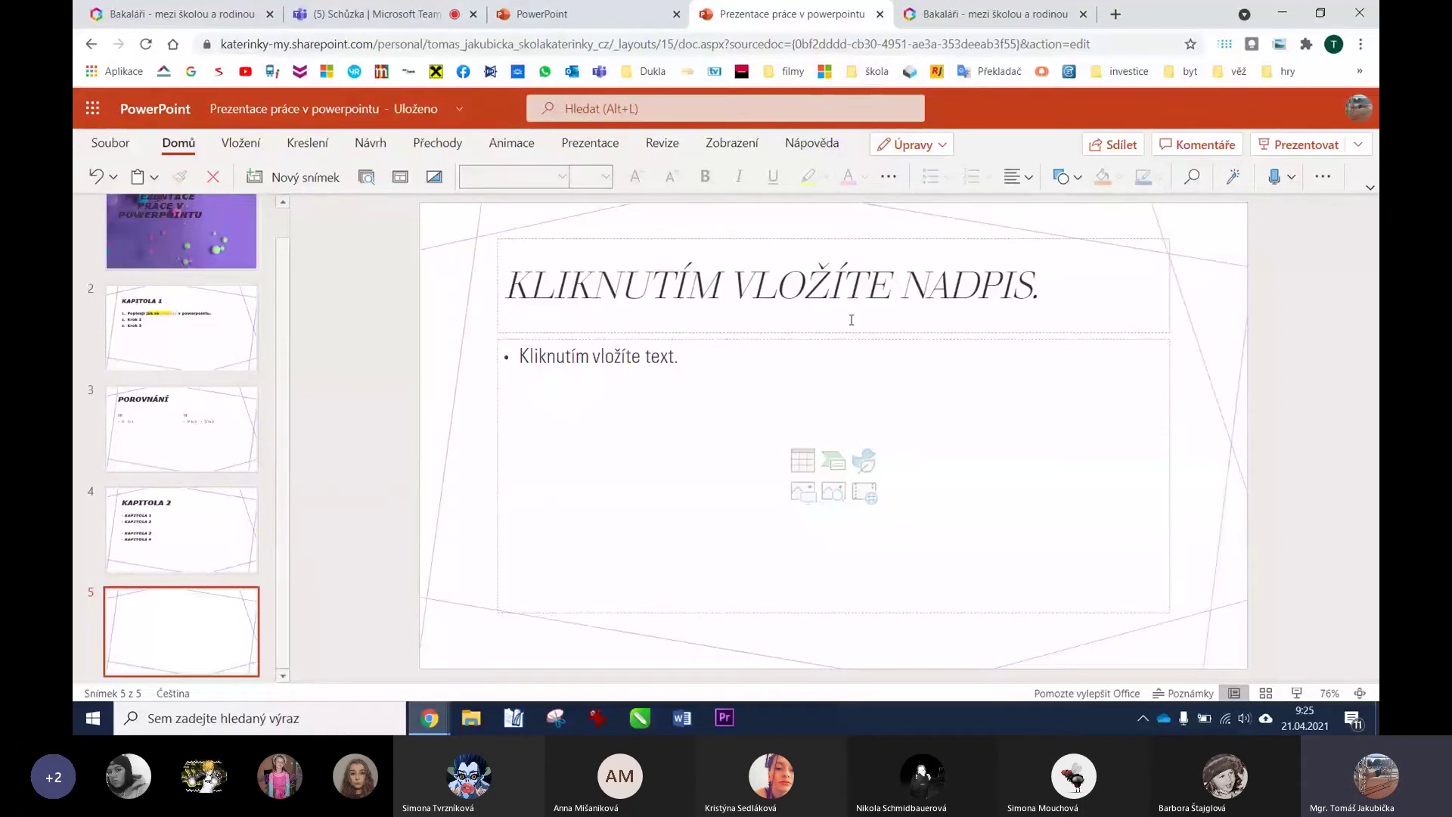
# Draw a large smiley face on slide 5 with yellow text colour.
pyautogui.click(1079, 180)
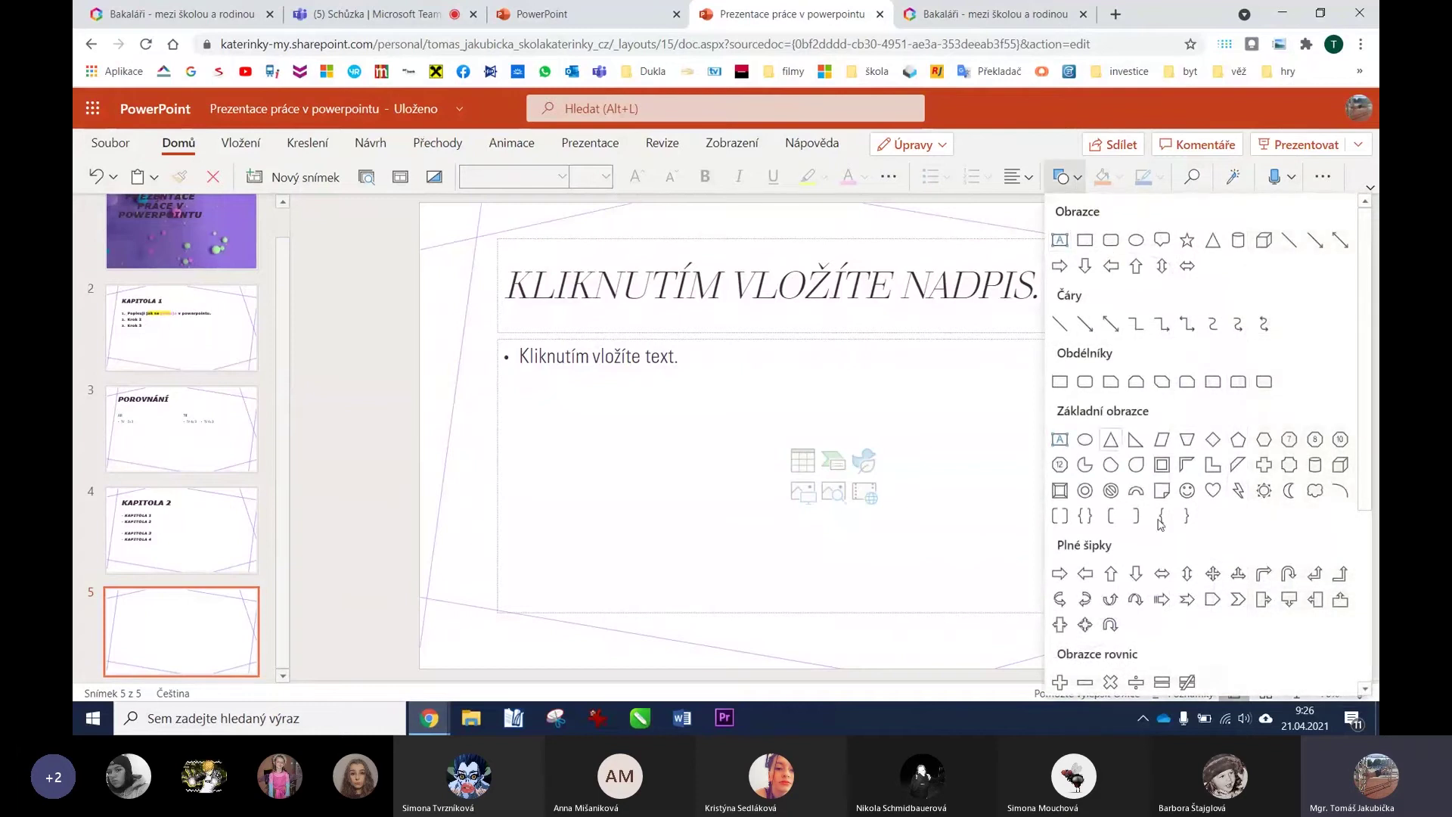
pyautogui.click(1189, 493)
pyautogui.moveTo(871, 472); pyautogui.dragTo(984, 546)
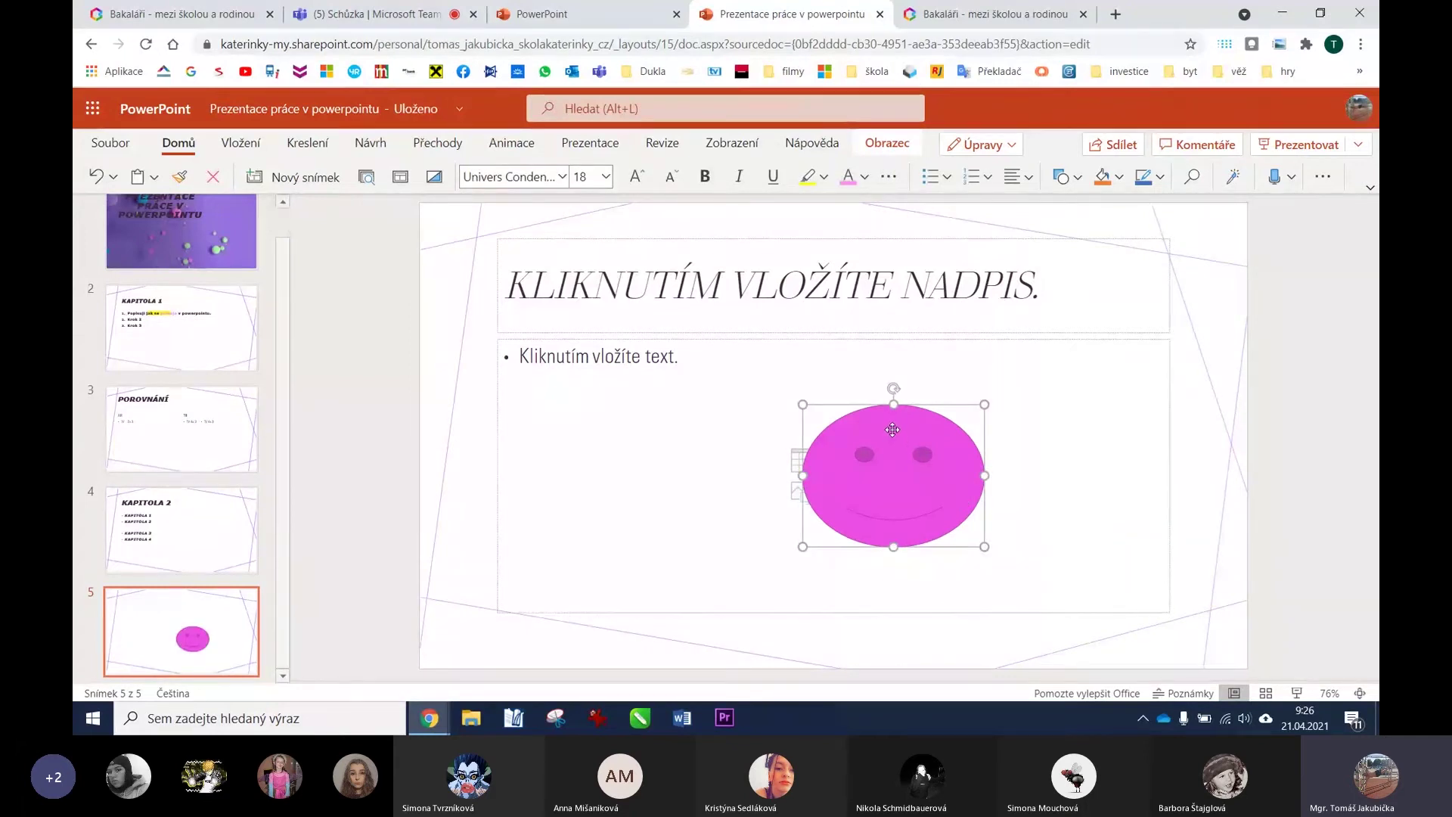
pyautogui.click(864, 176)
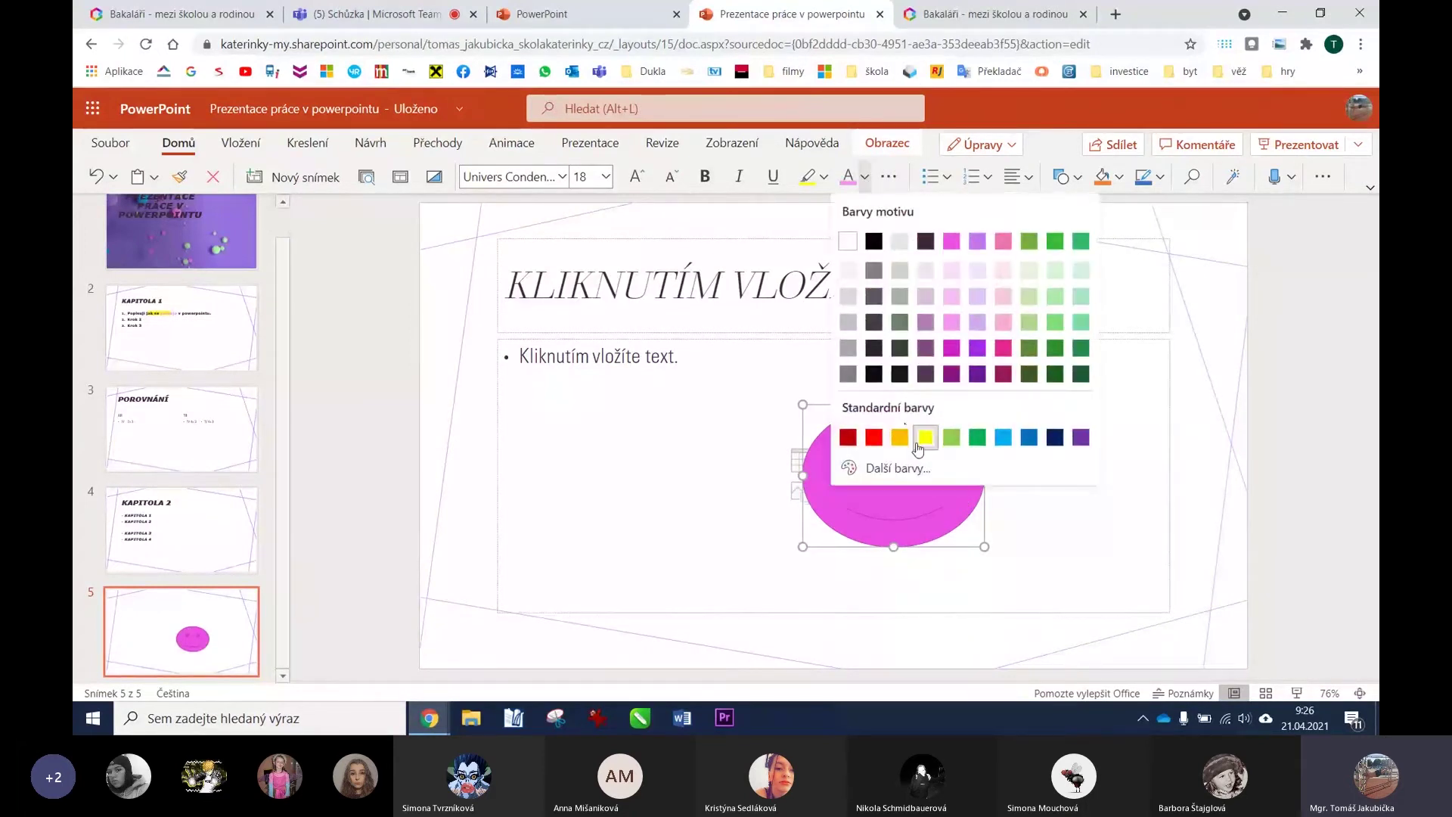
pyautogui.click(924, 437)
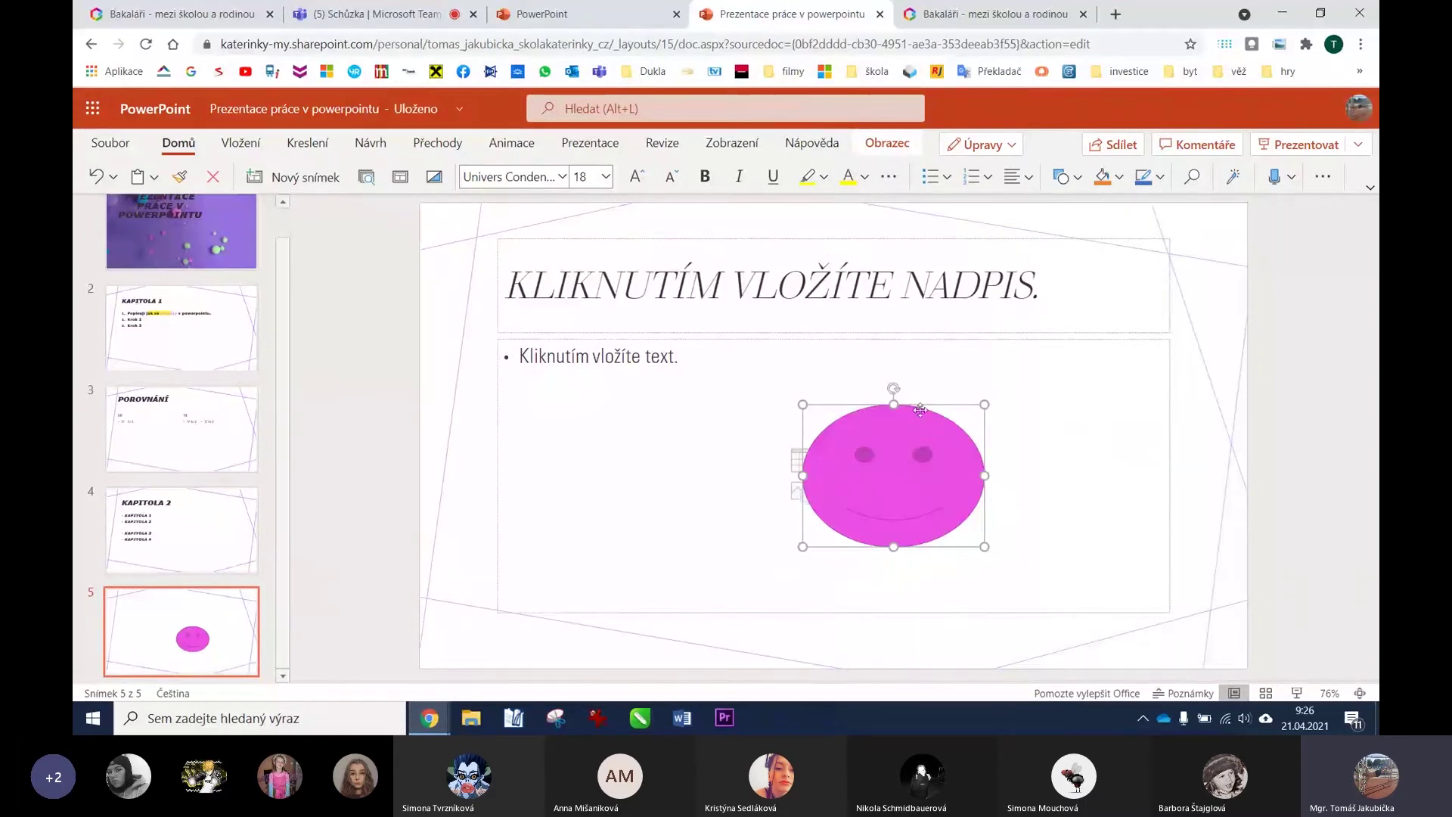
# Fill the smiley orange and give it a red outline.
pyautogui.click(979, 144)
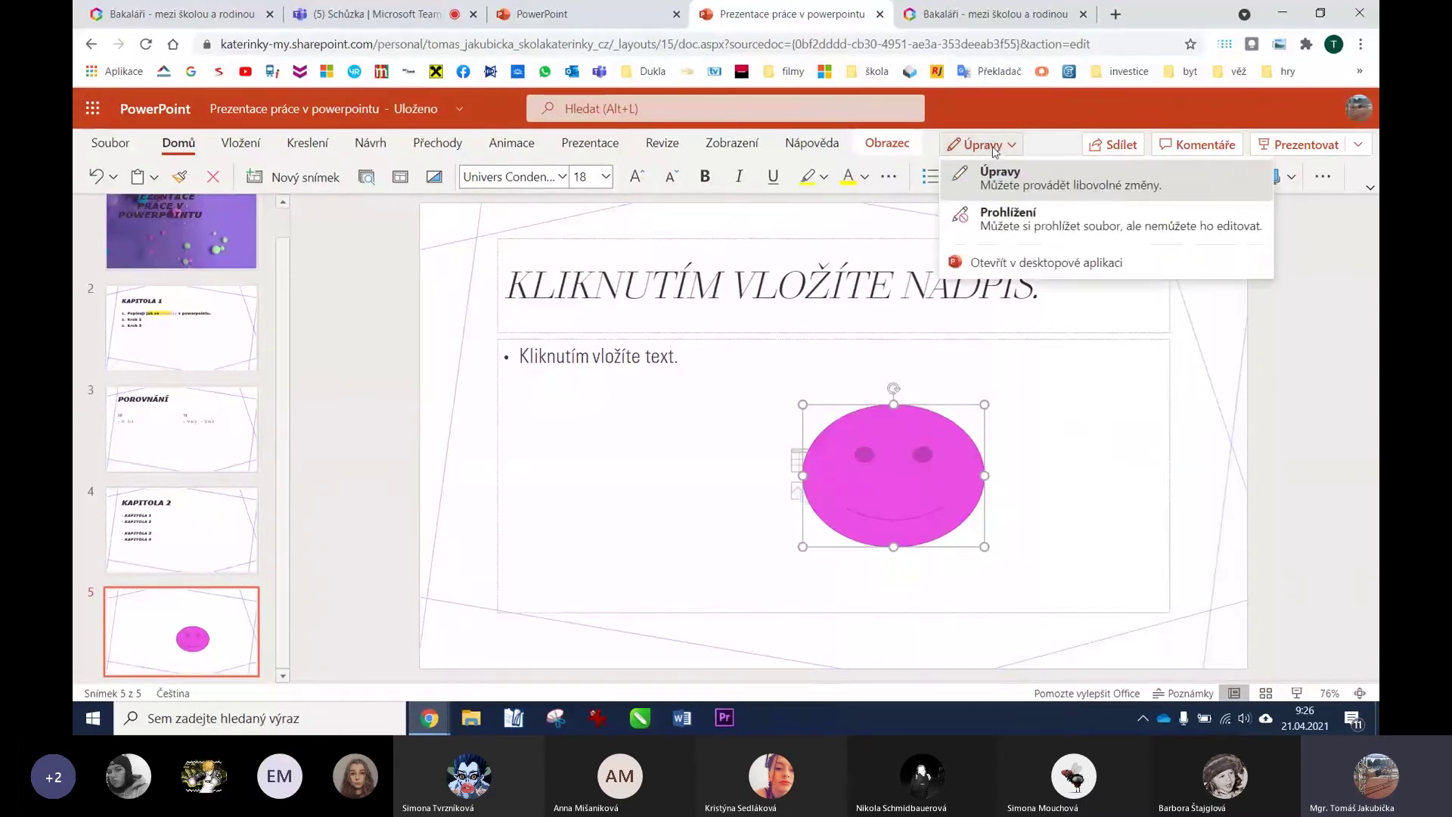
pyautogui.click(1002, 185)
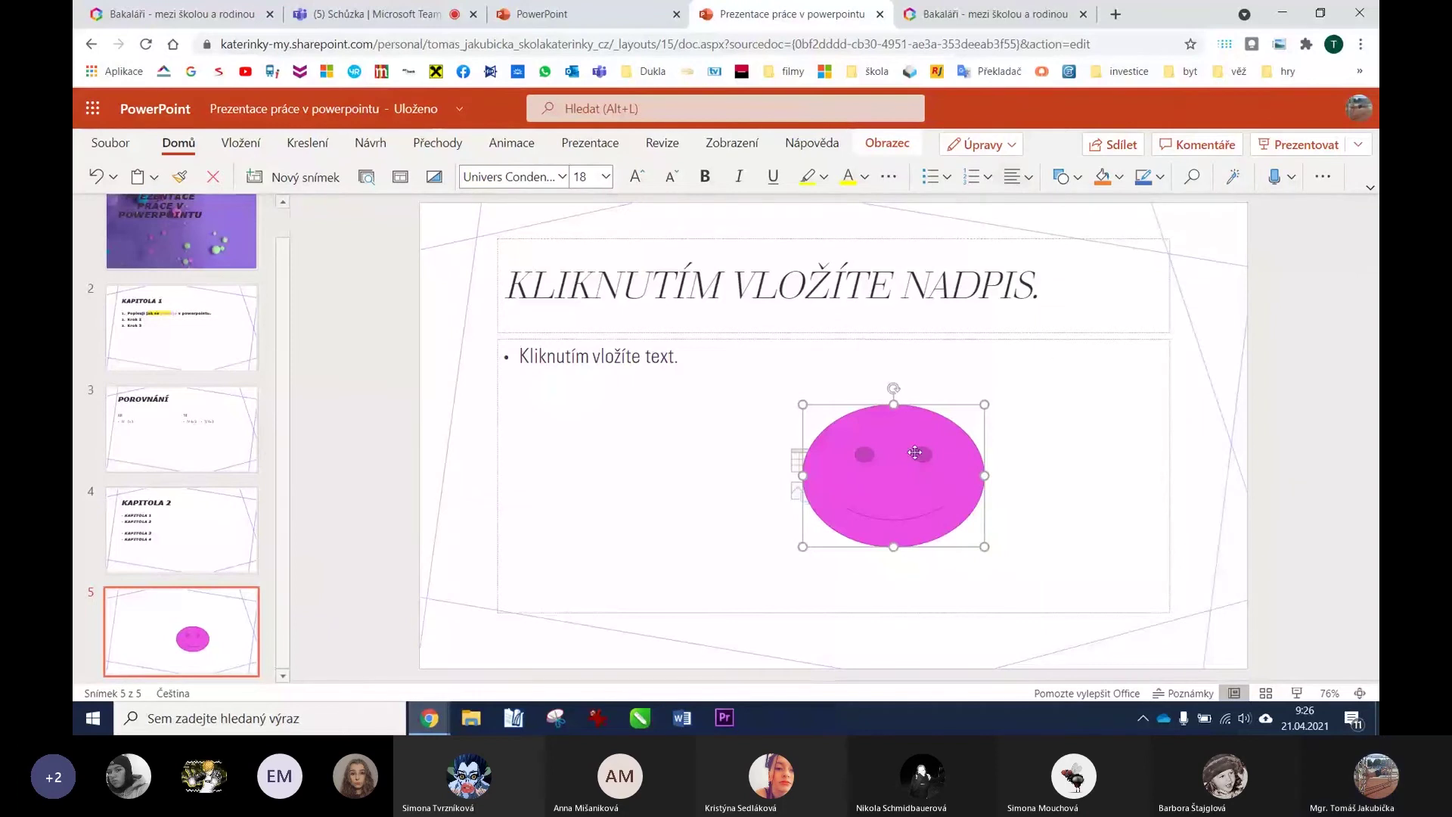
pyautogui.rightClick(893, 442)
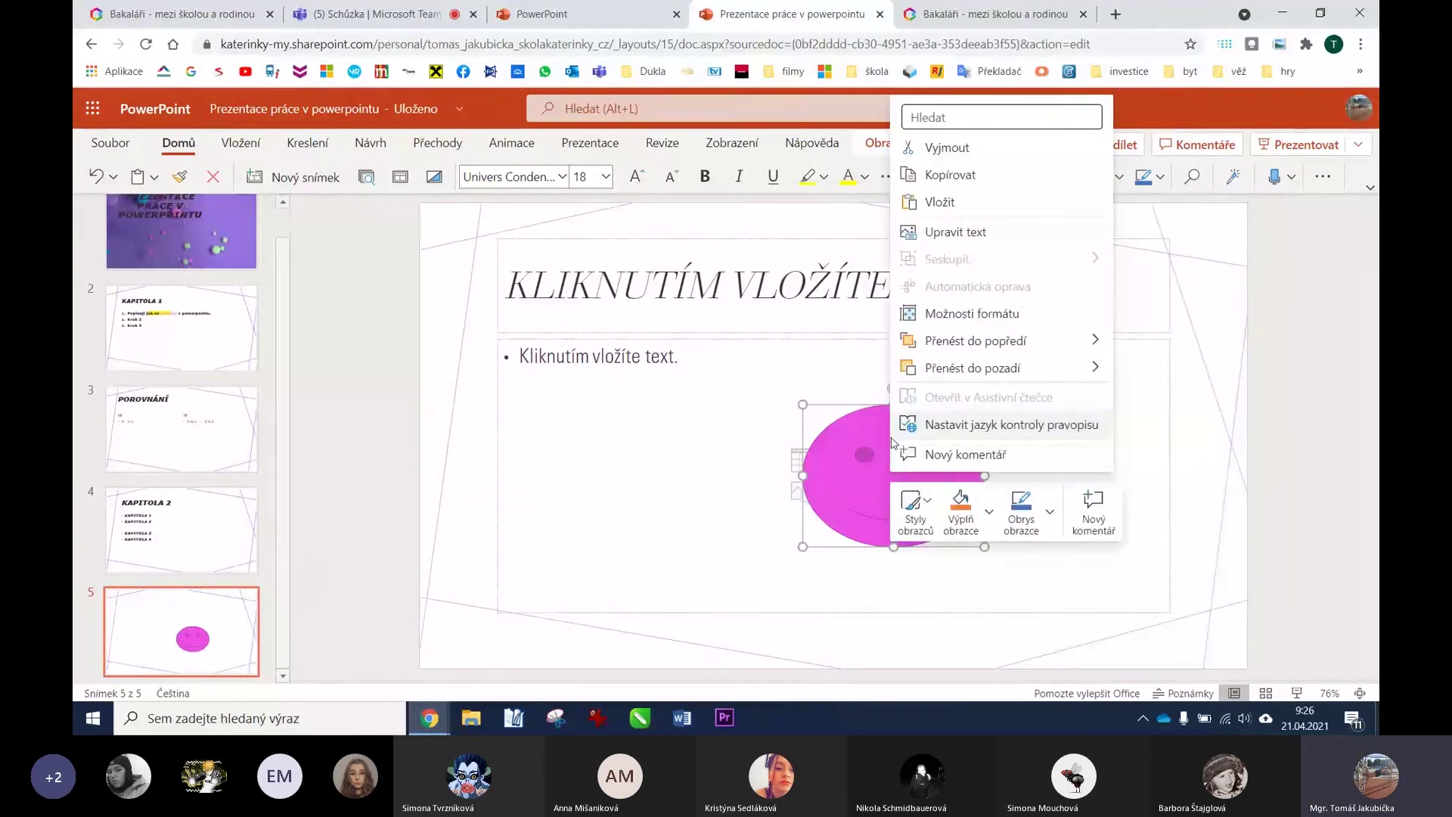
pyautogui.click(961, 511)
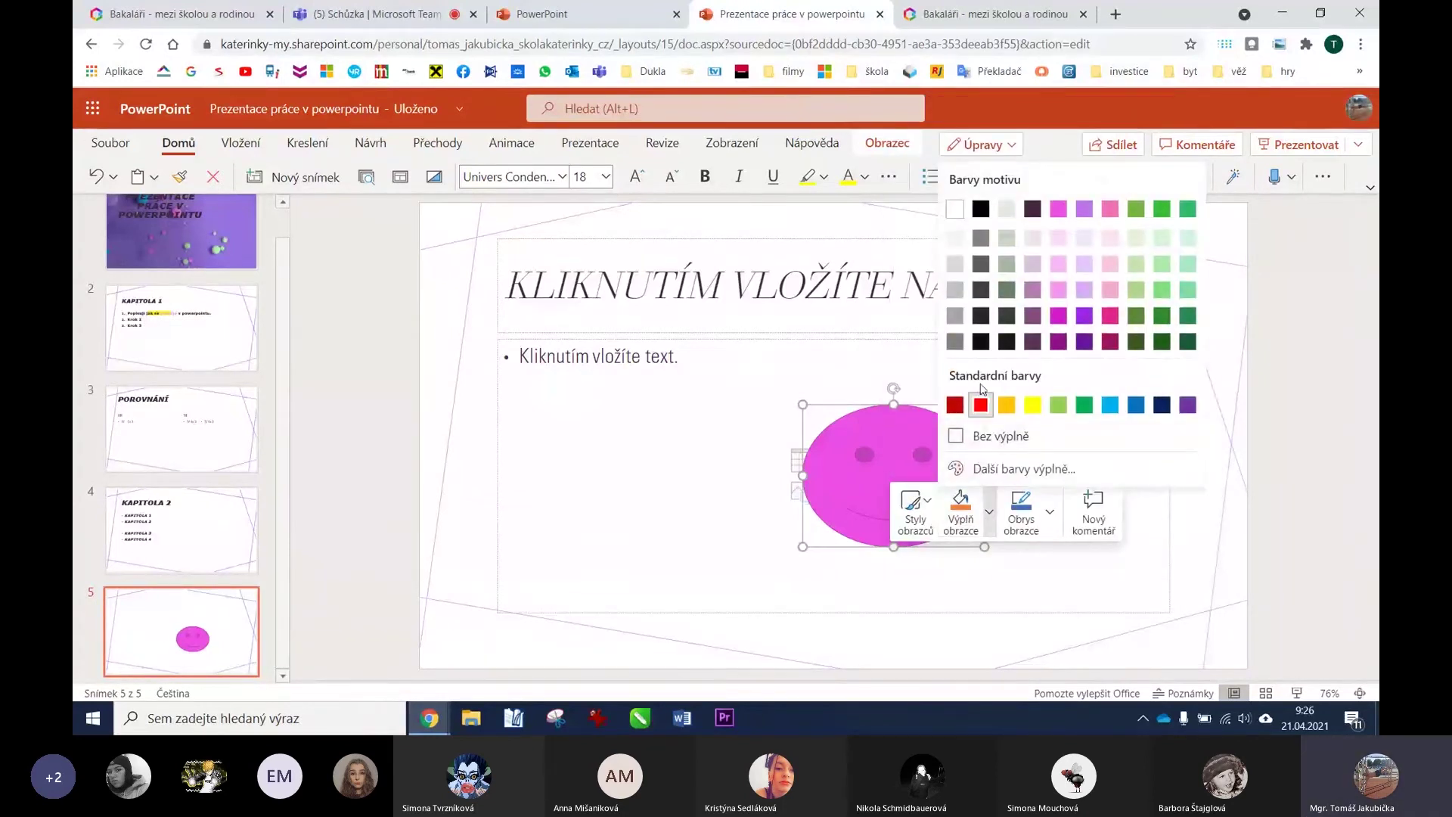
pyautogui.click(1006, 404)
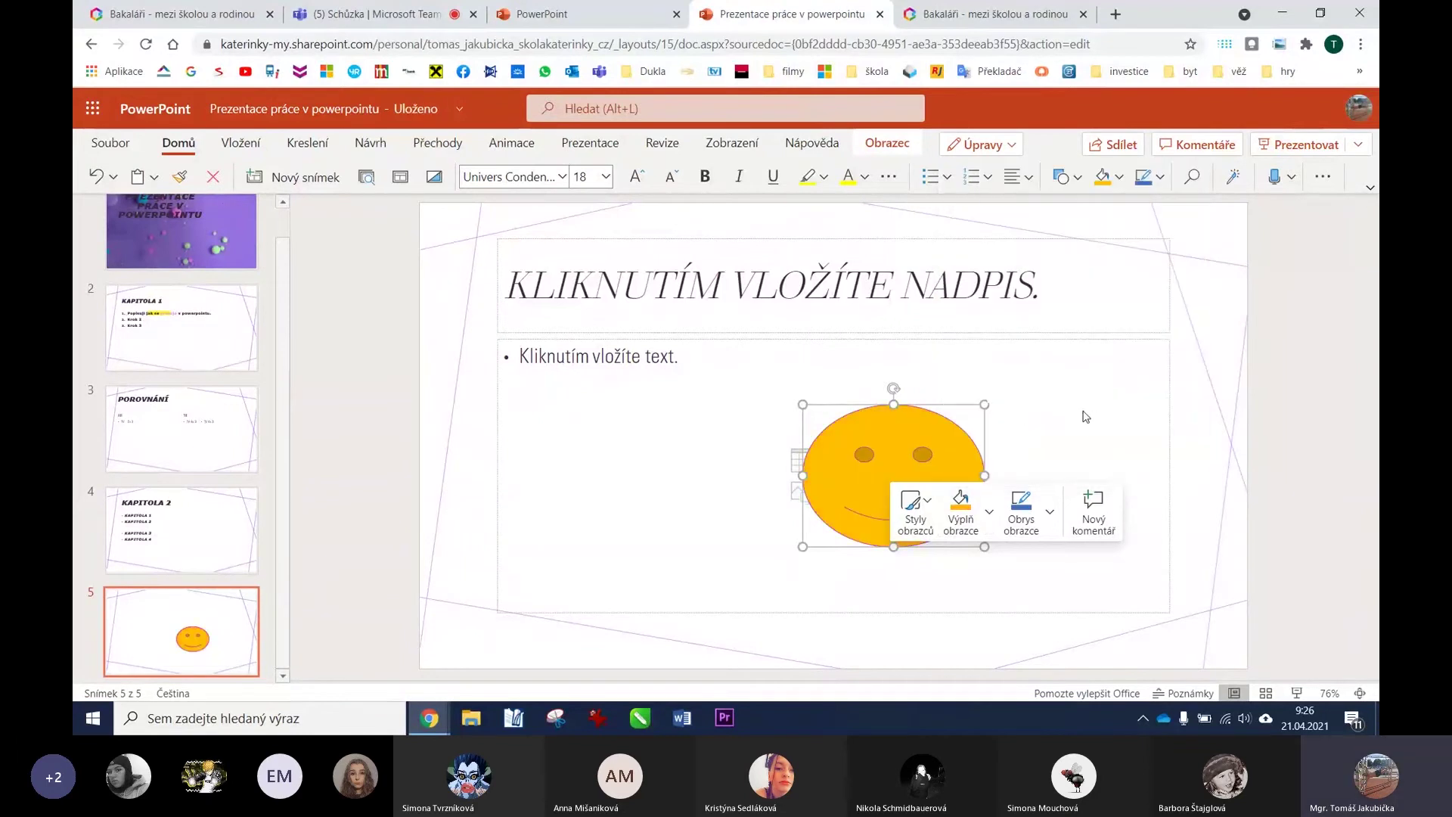
pyautogui.click(1050, 511)
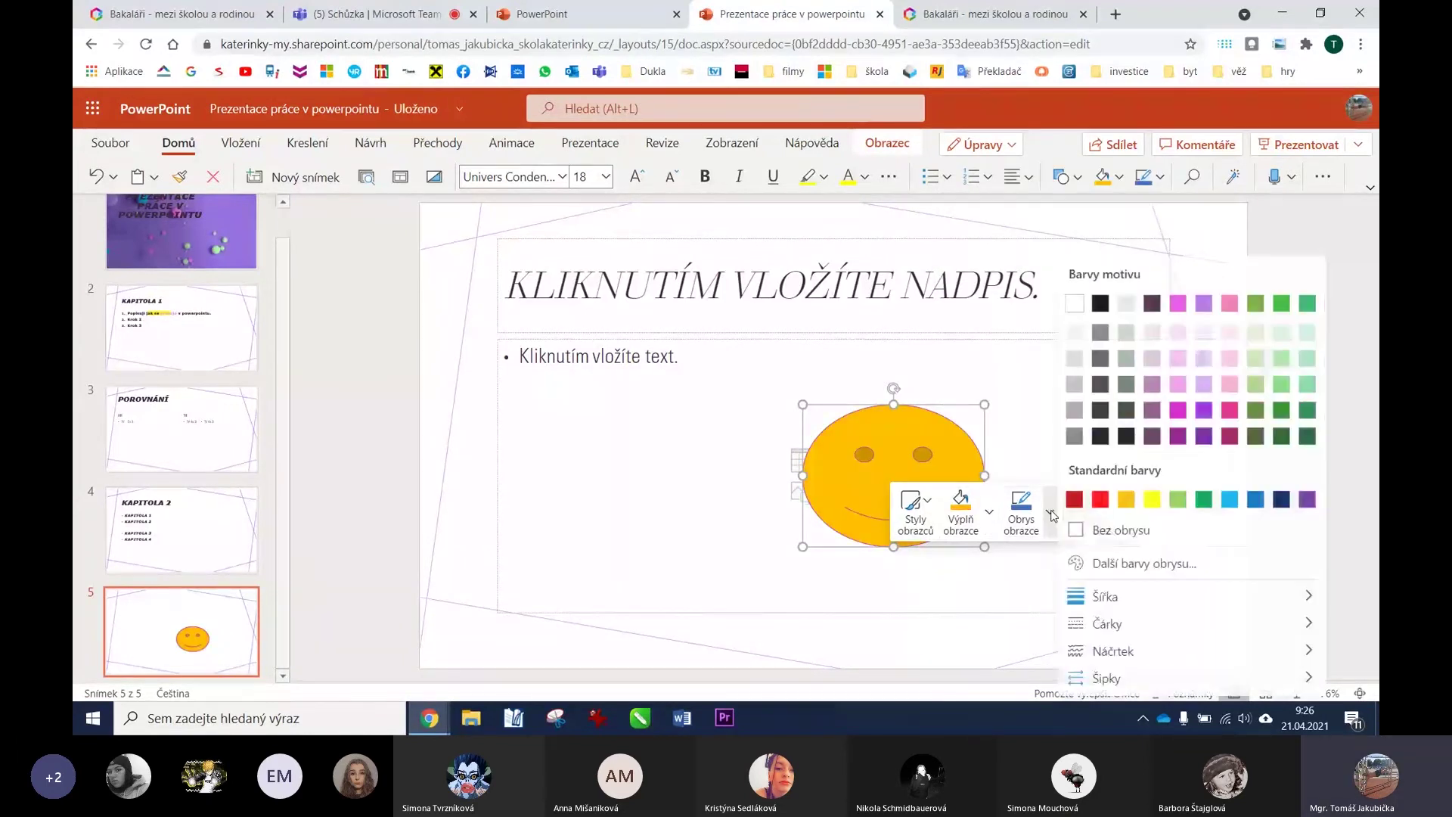
pyautogui.click(1100, 499)
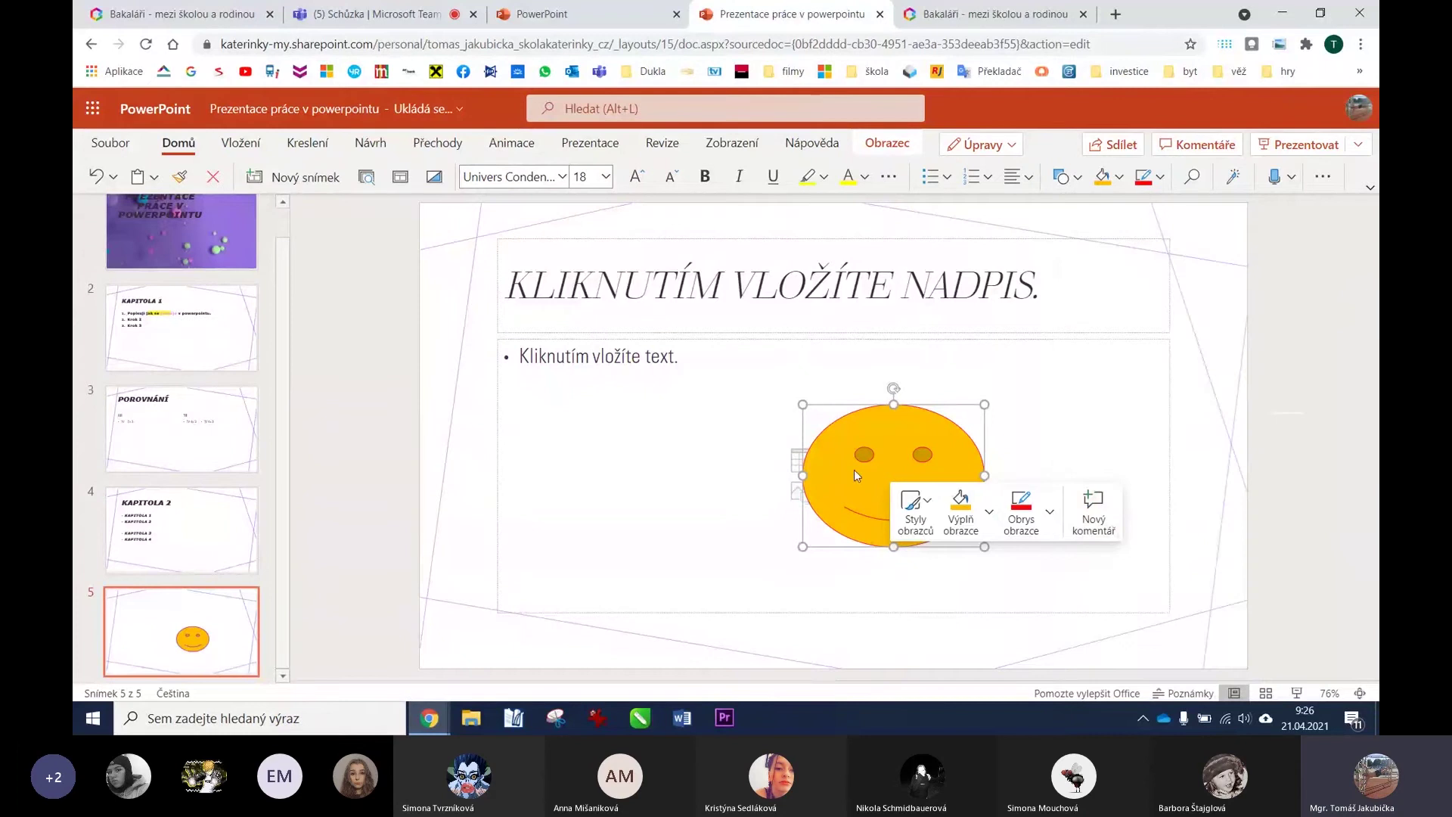
# Try a green shape style on the smiley, then undo it.
pyautogui.click(928, 504)
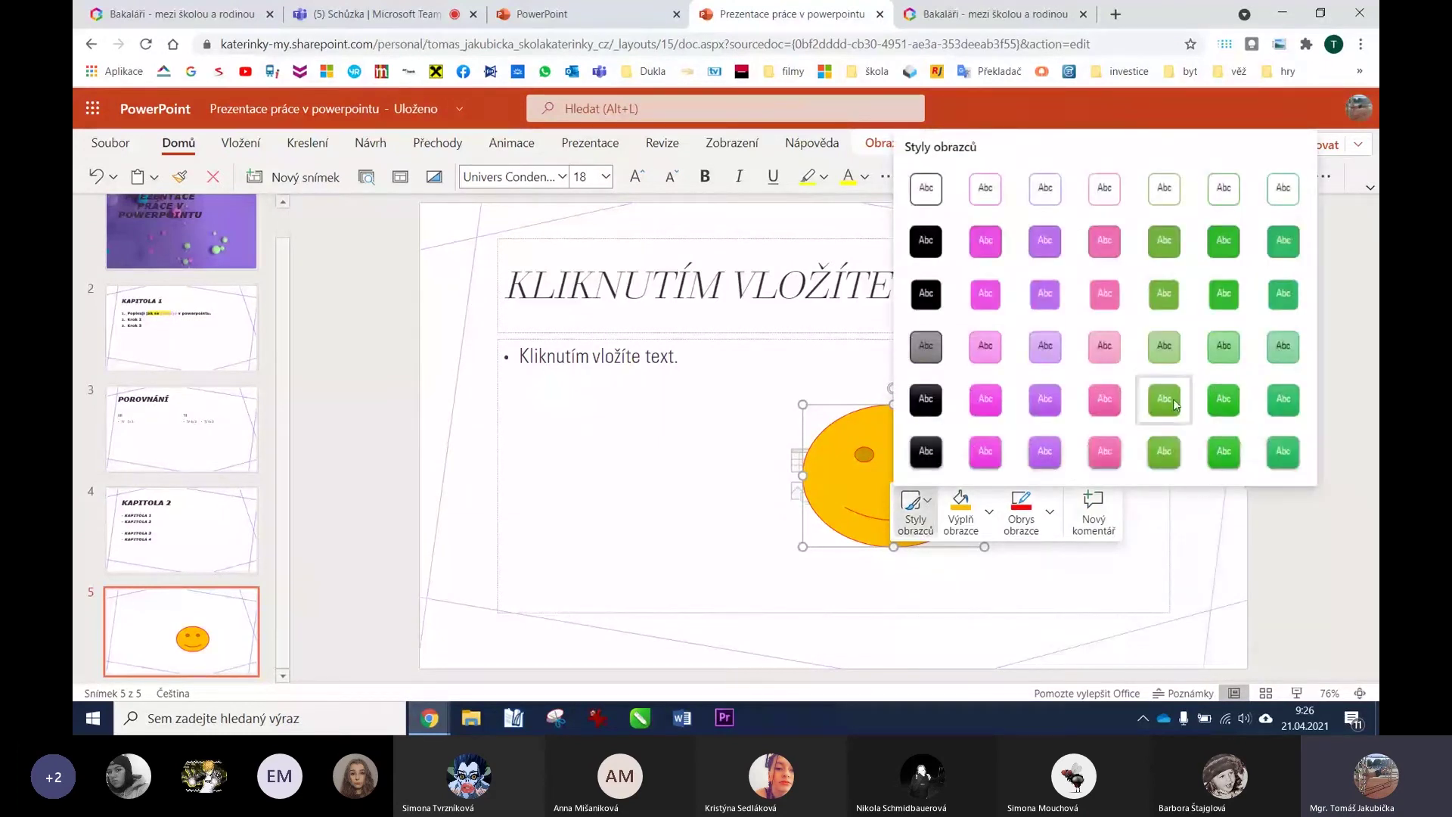
pyautogui.click(1164, 399)
pyautogui.click(1076, 408)
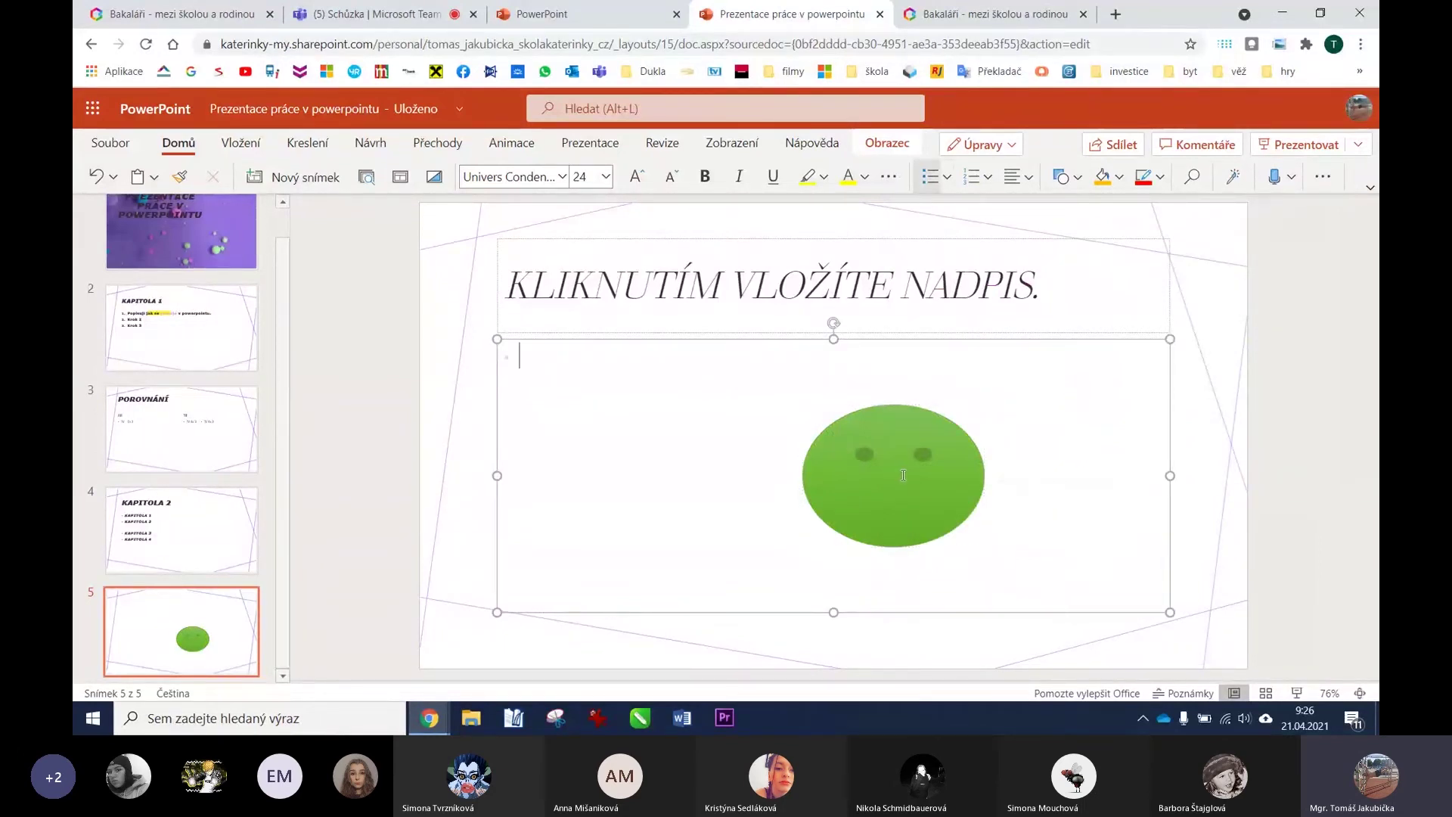
pyautogui.click(97, 177)
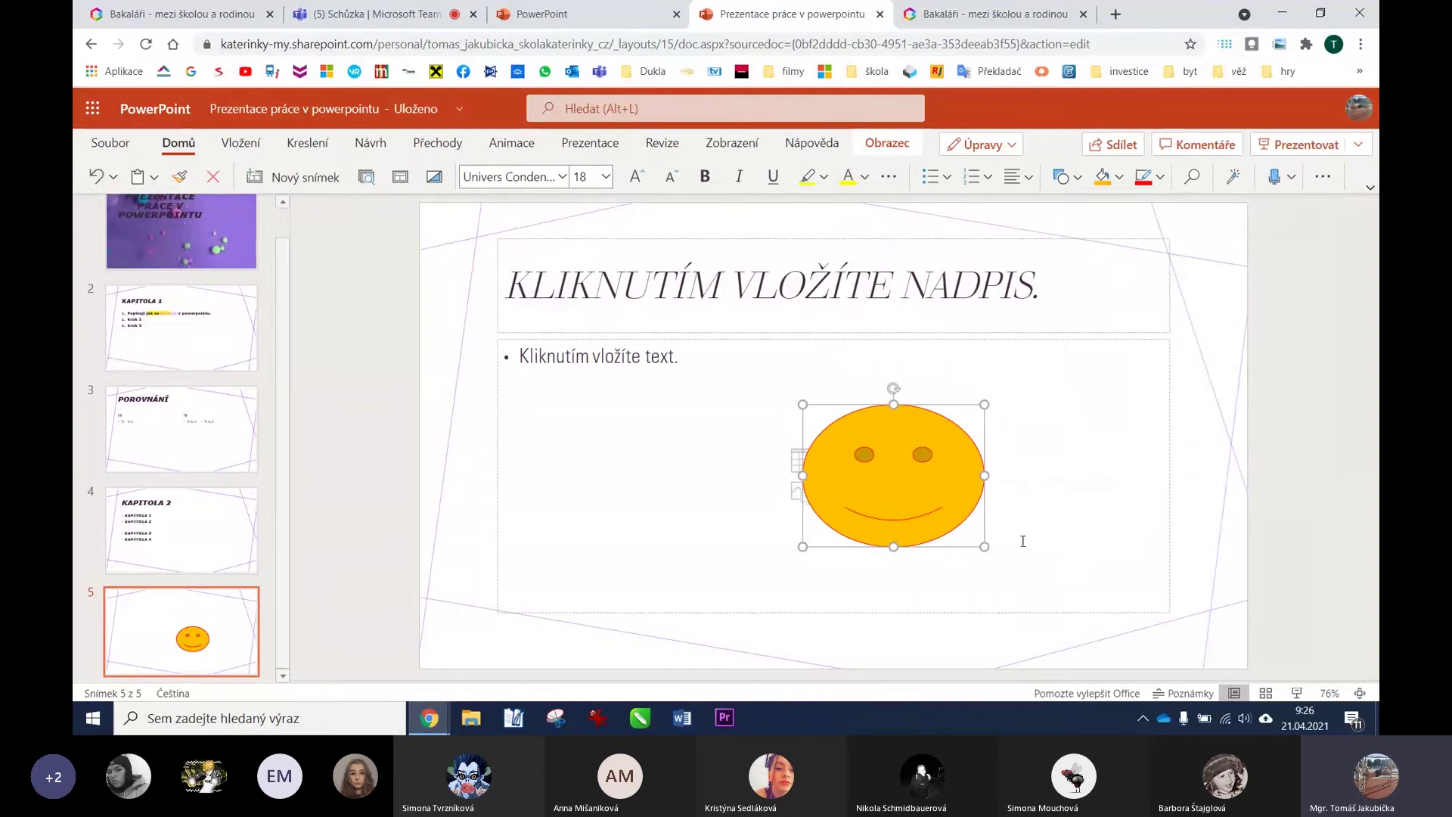
# Shrink the smiley and move it left under the bullet text.
pyautogui.moveTo(985, 547); pyautogui.dragTo(946, 502)
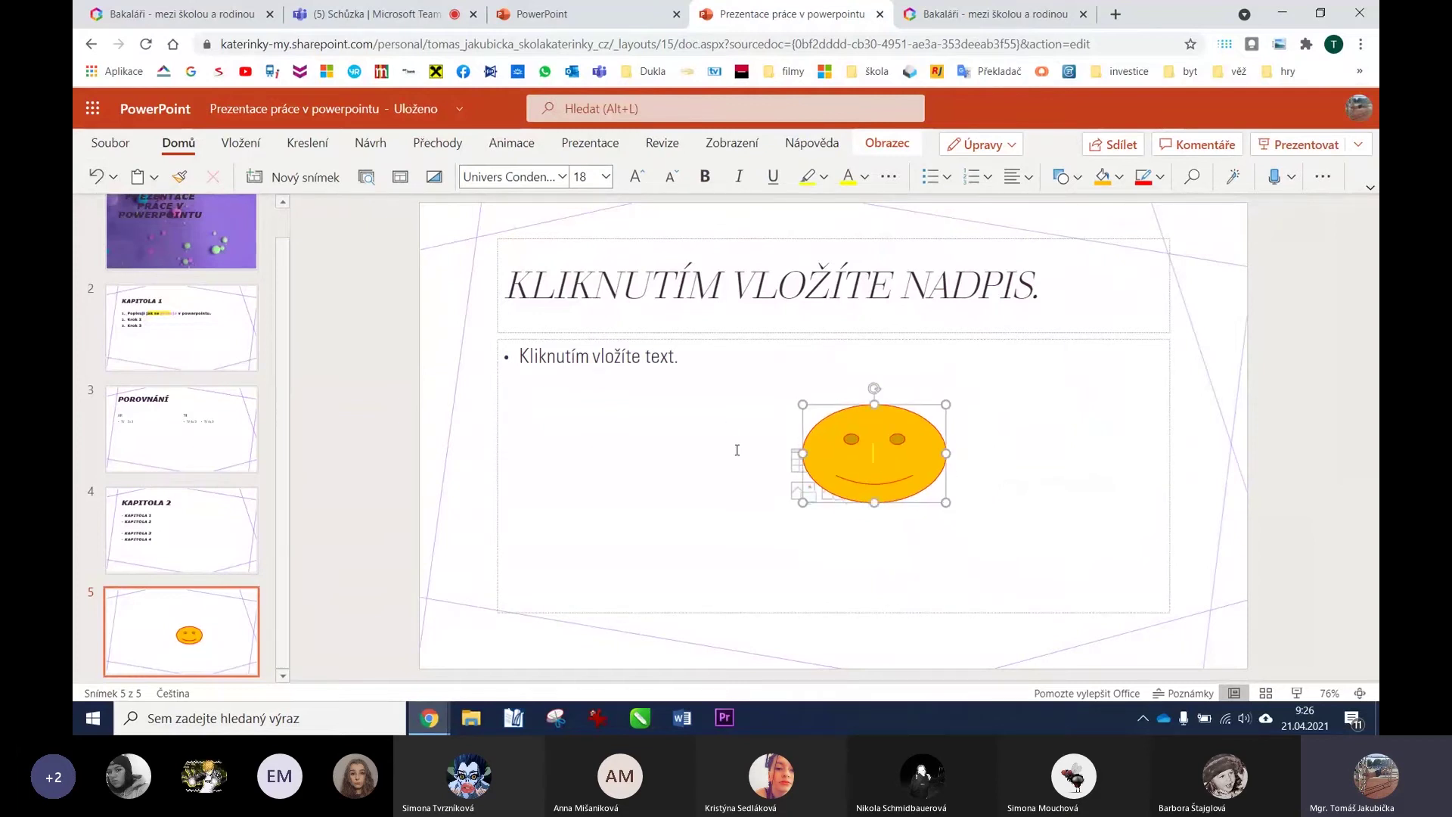
pyautogui.click(848, 404)
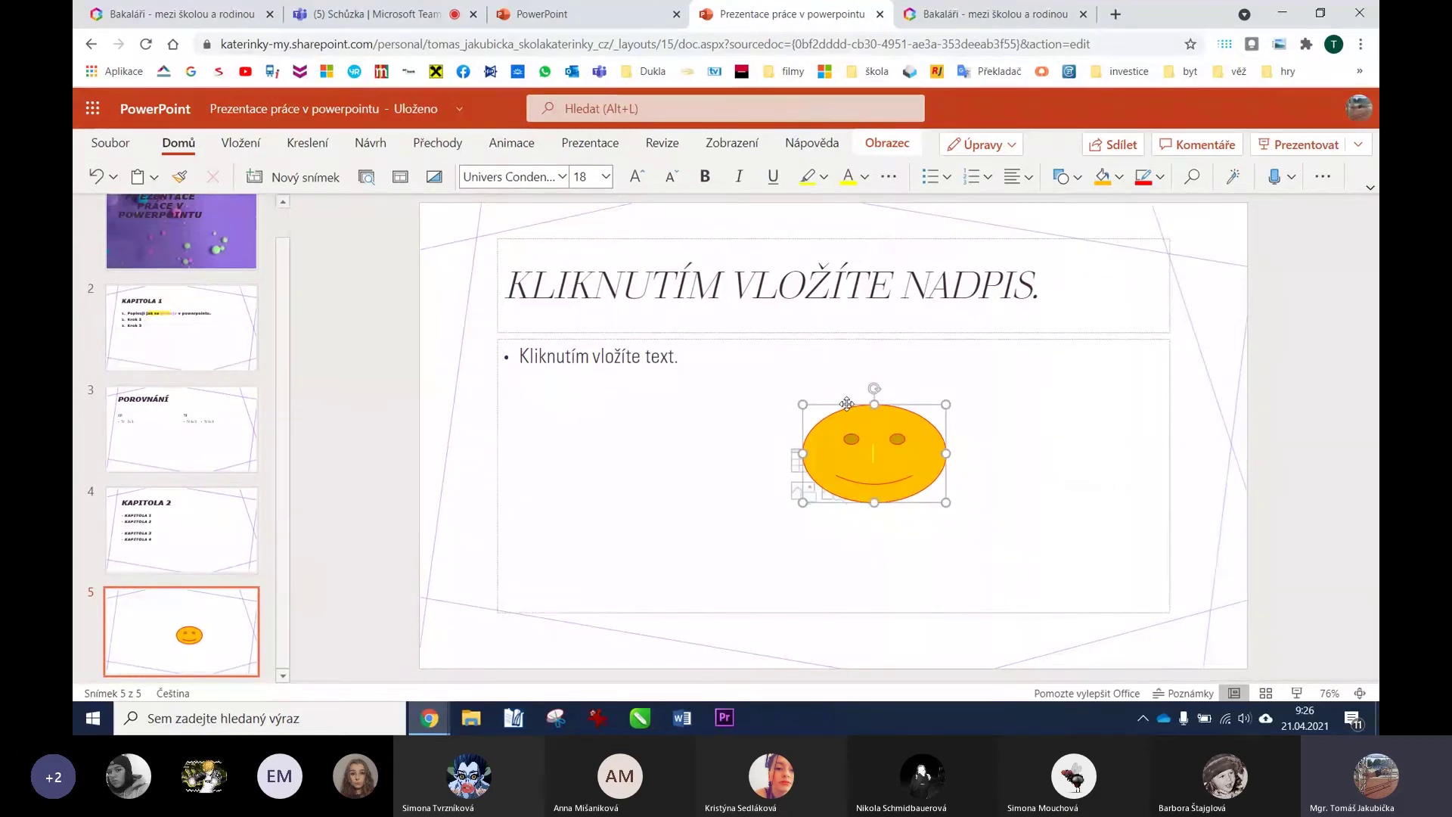
pyautogui.moveTo(846, 404); pyautogui.dragTo(557, 390)
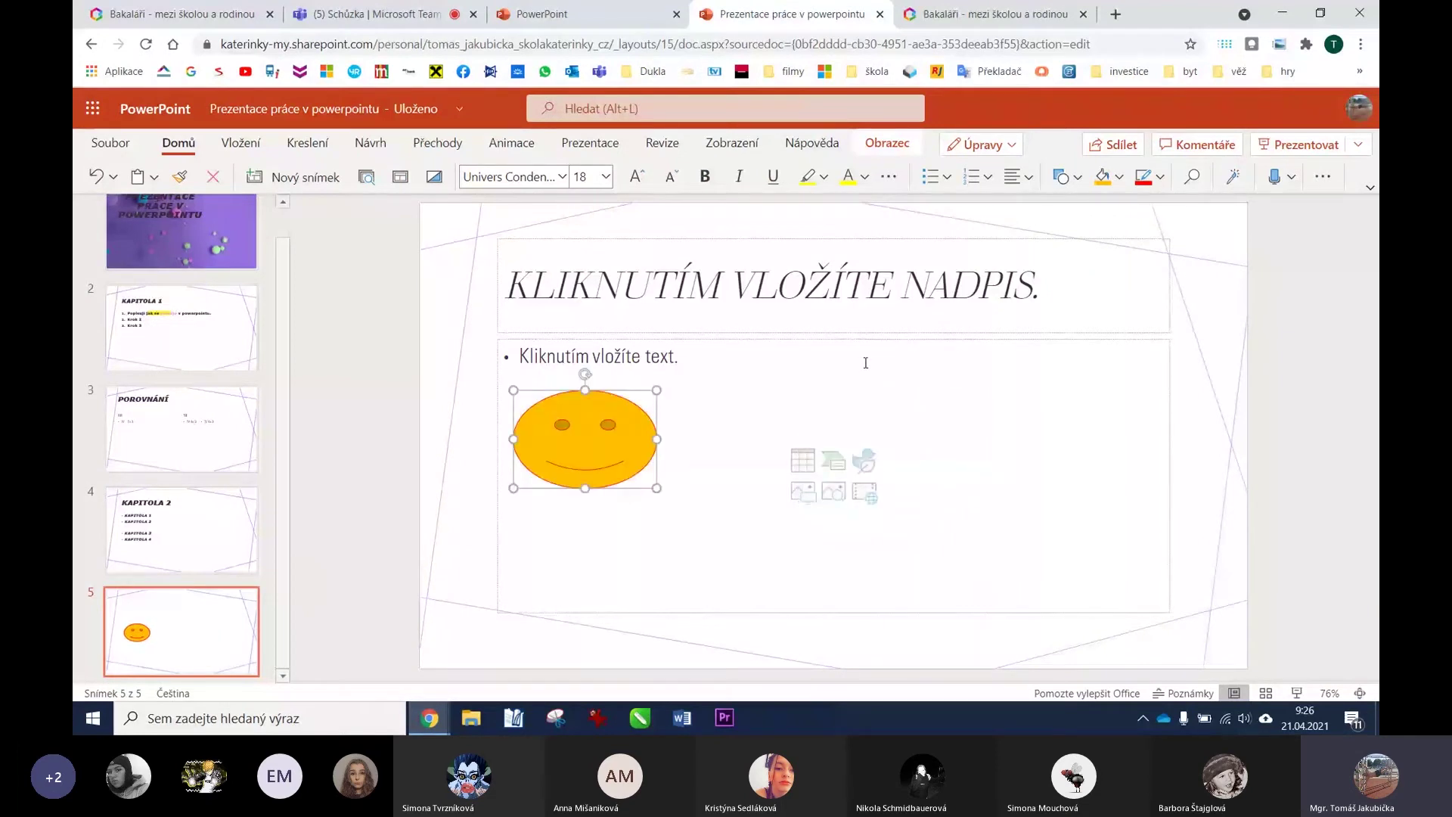
# Pick the vertical scroll banner from the Stars and Banners shapes.
pyautogui.click(1062, 176)
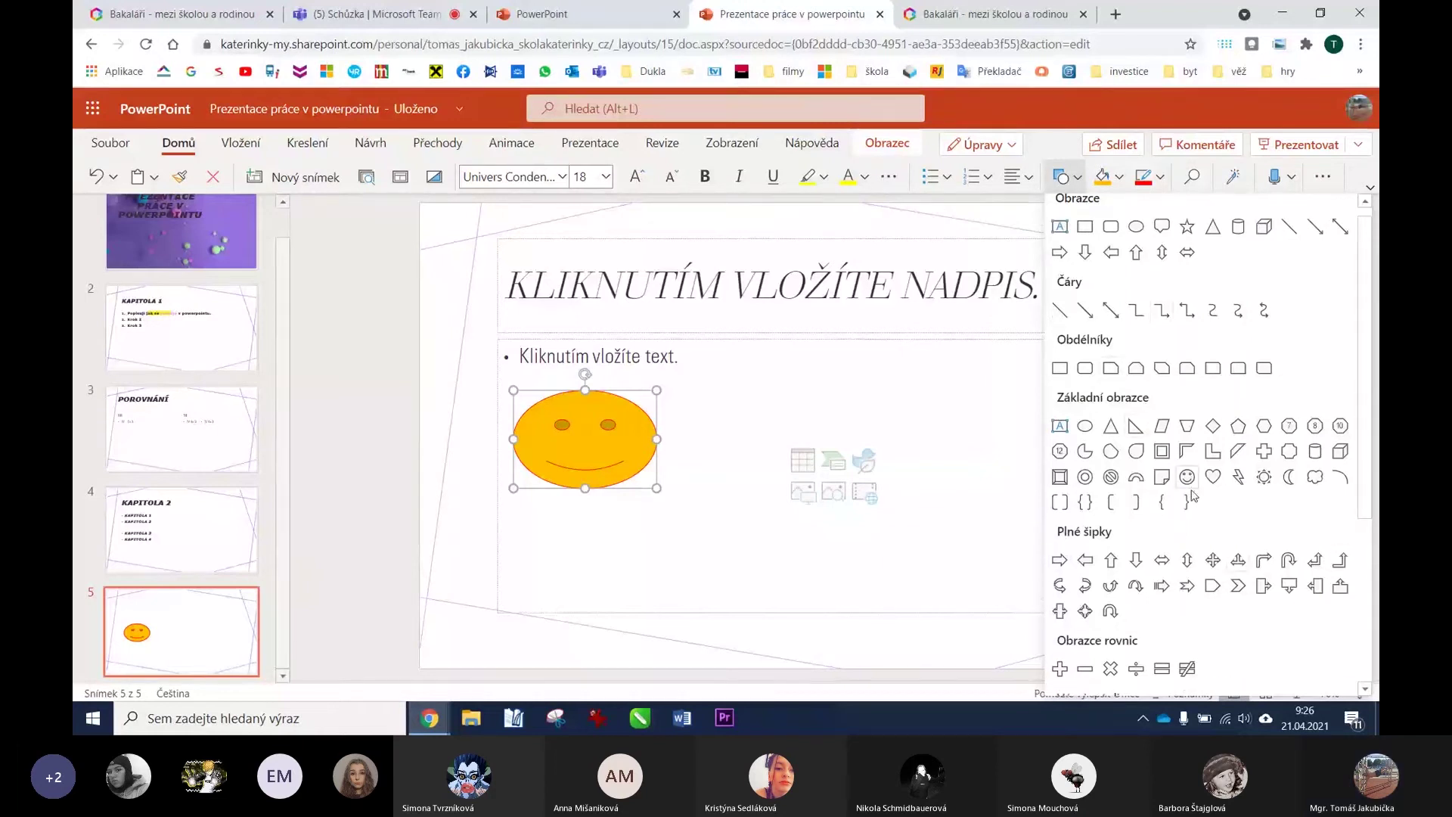
pyautogui.scroll(-4, 1192, 492)
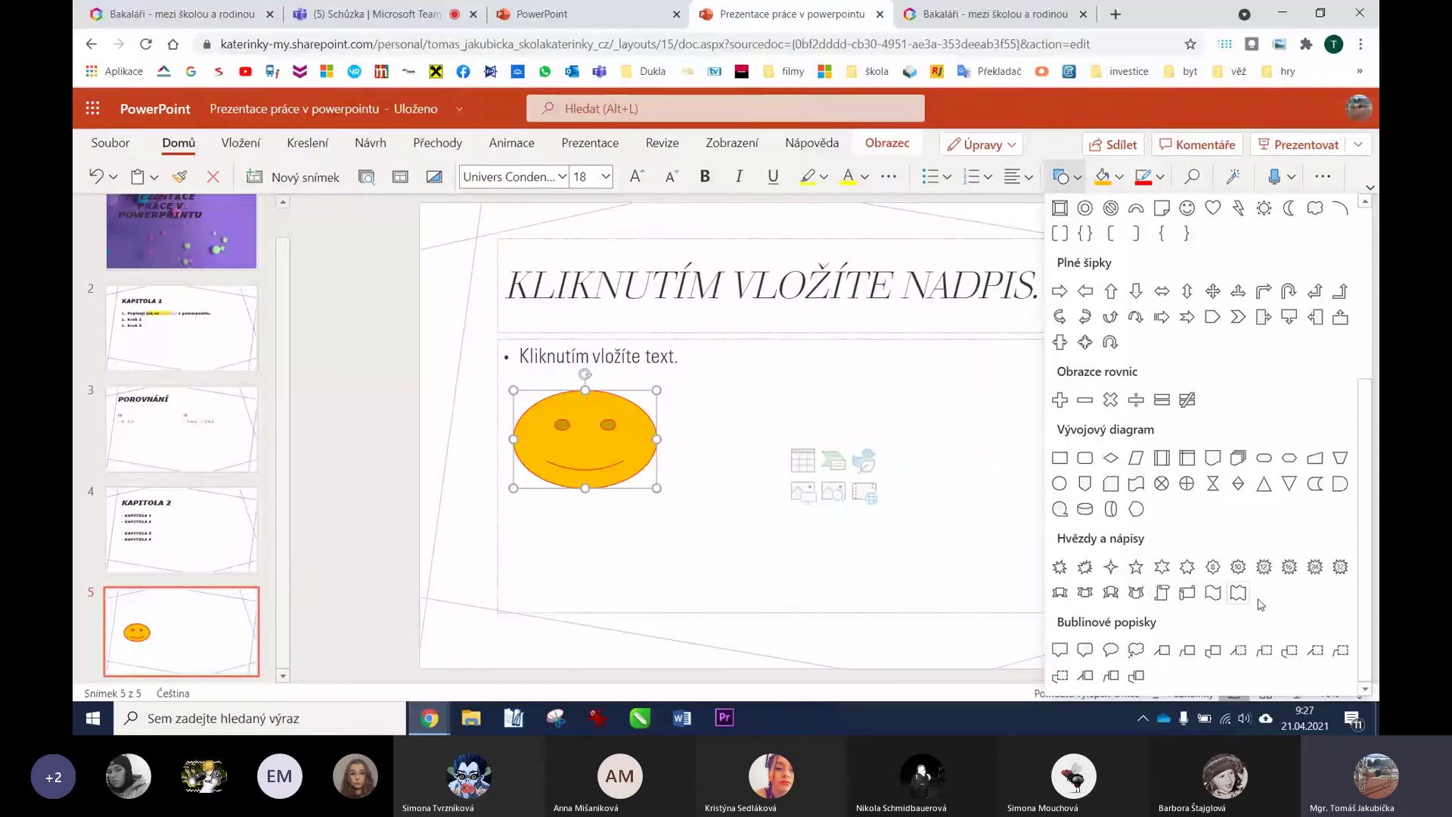
pyautogui.click(1161, 592)
# Draw a scroll shape at the slide's right, then type 'Ahoj dnes je krásně' in it.
pyautogui.moveTo(877, 491); pyautogui.dragTo(1057, 620)
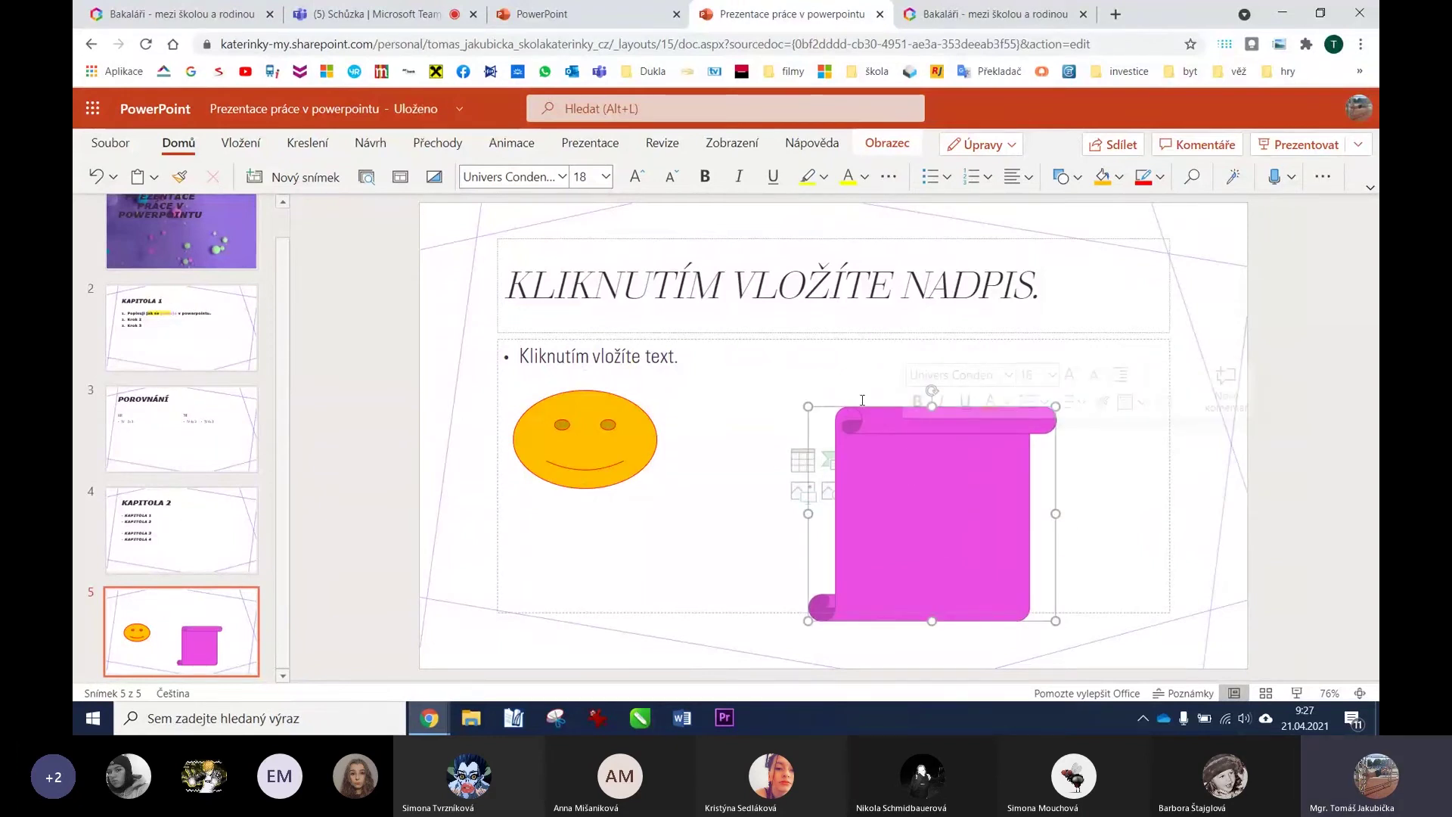
pyautogui.moveTo(862, 400); pyautogui.dragTo(819, 337)
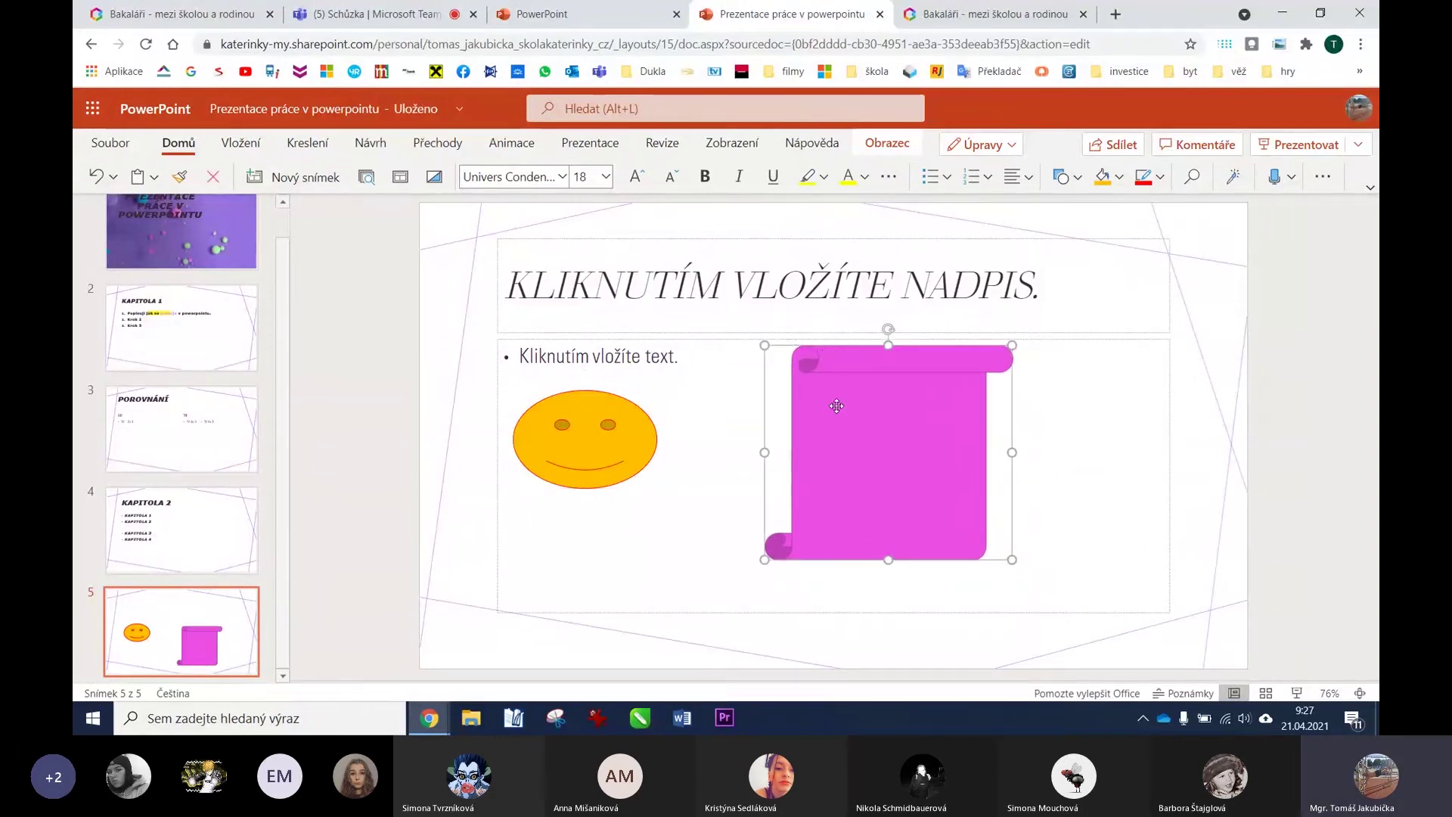
pyautogui.click(890, 459)
pyautogui.write('AHoj ')
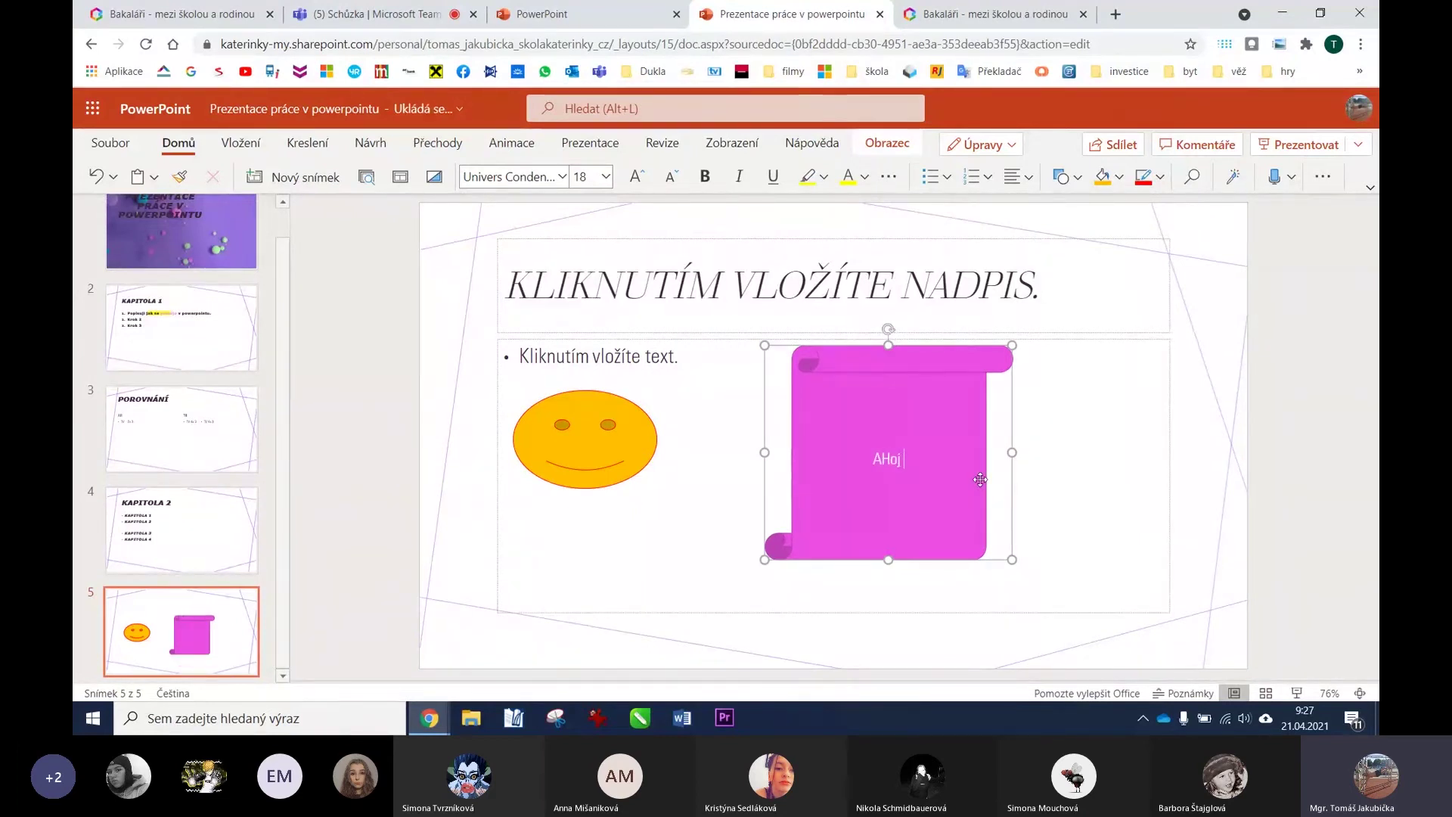
pyautogui.write('dnes je krásně')
pyautogui.press('BackSpace')
pyautogui.write('h')
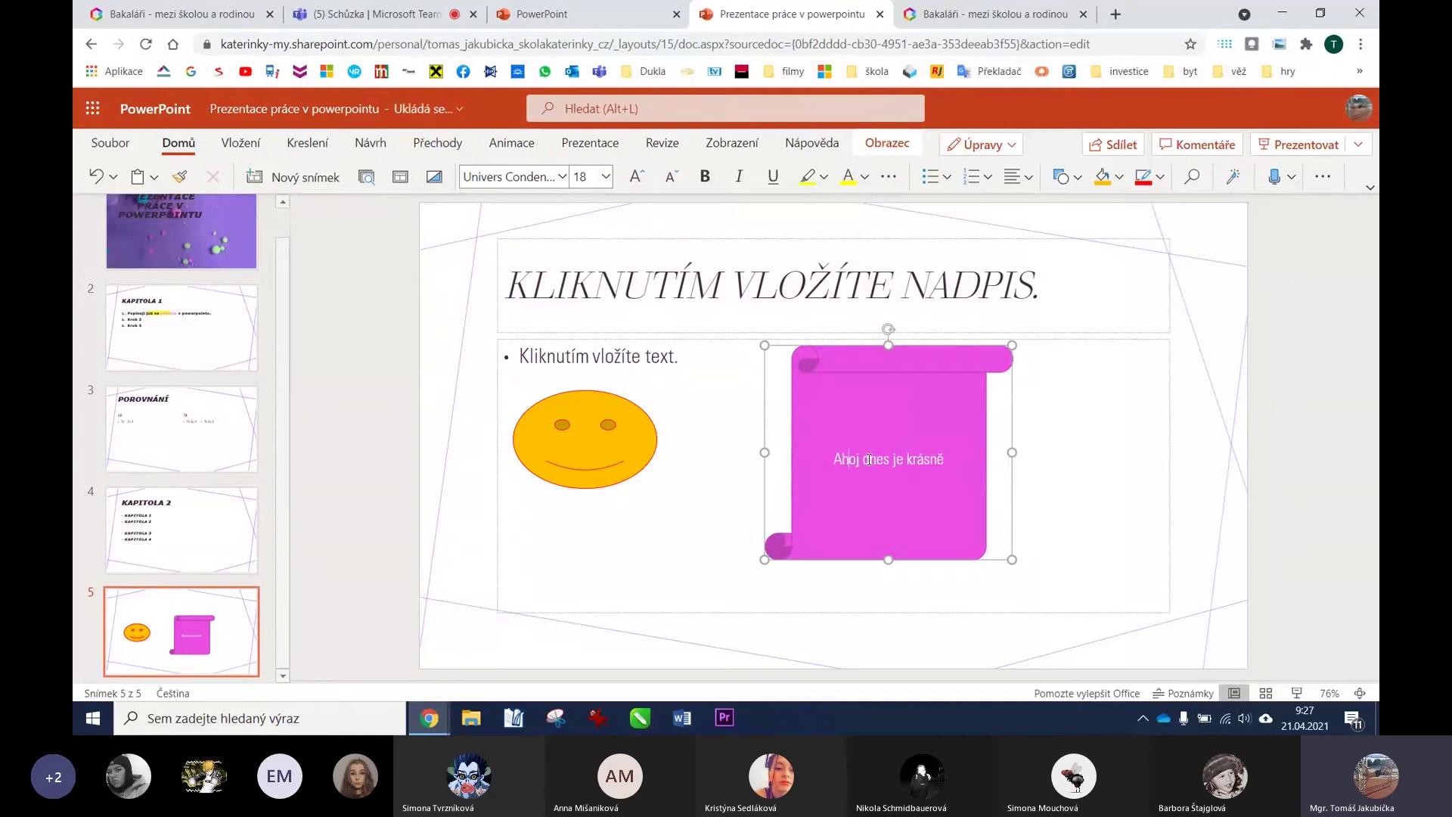
# Format the scroll's text at font size 28 in black.
pyautogui.moveTo(945, 459); pyautogui.dragTo(836, 463)
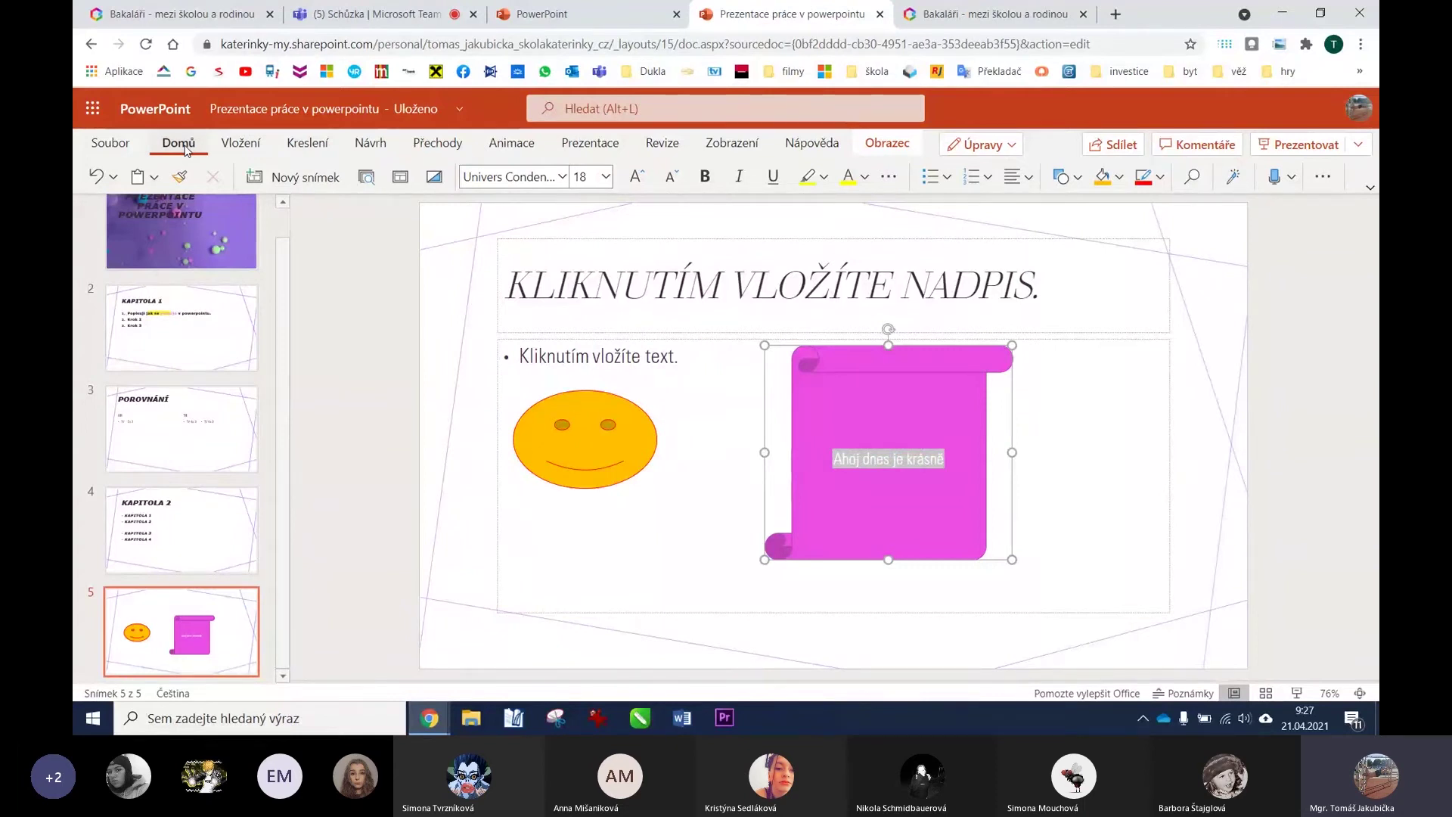
pyautogui.click(606, 176)
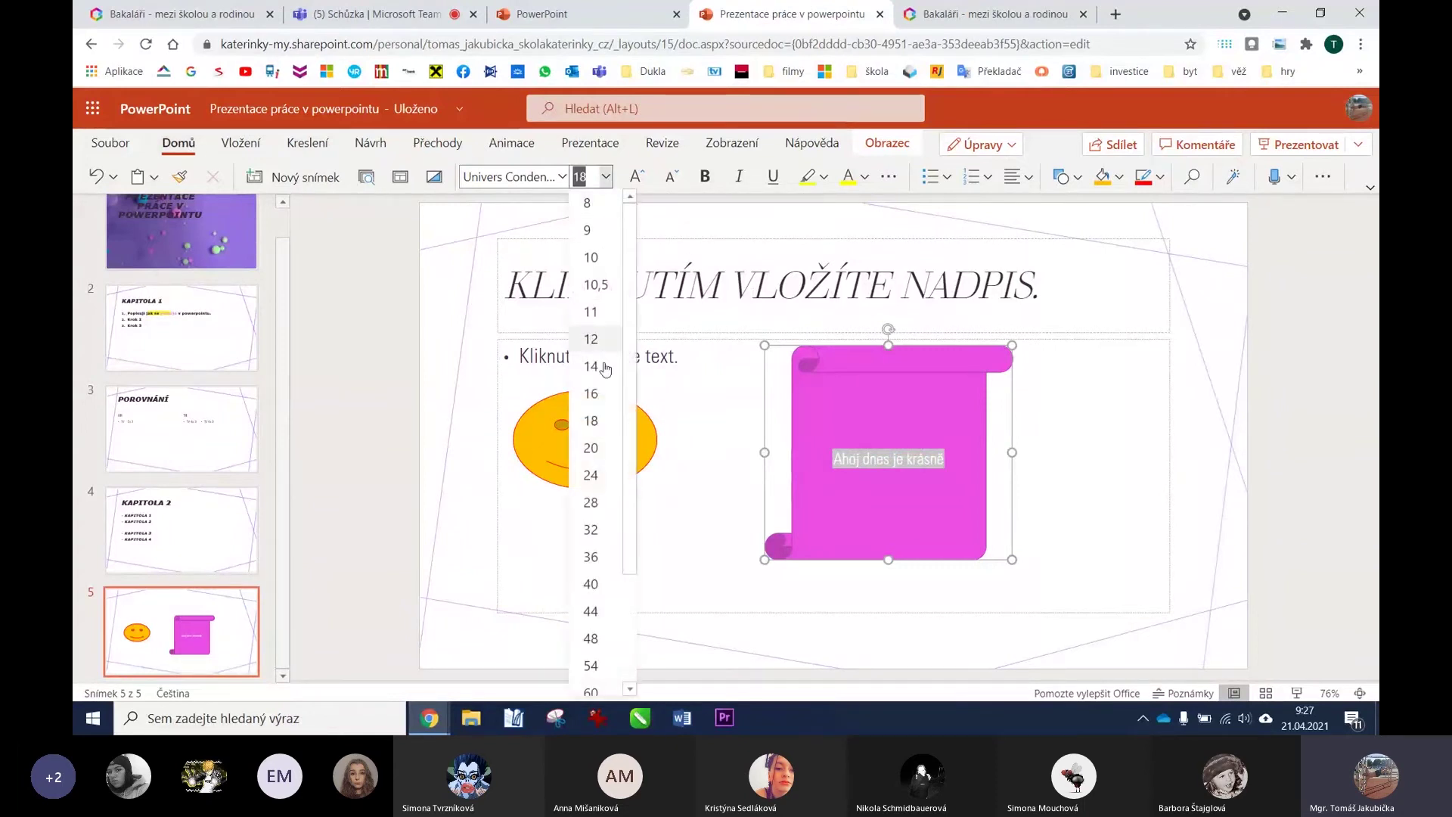
pyautogui.click(592, 502)
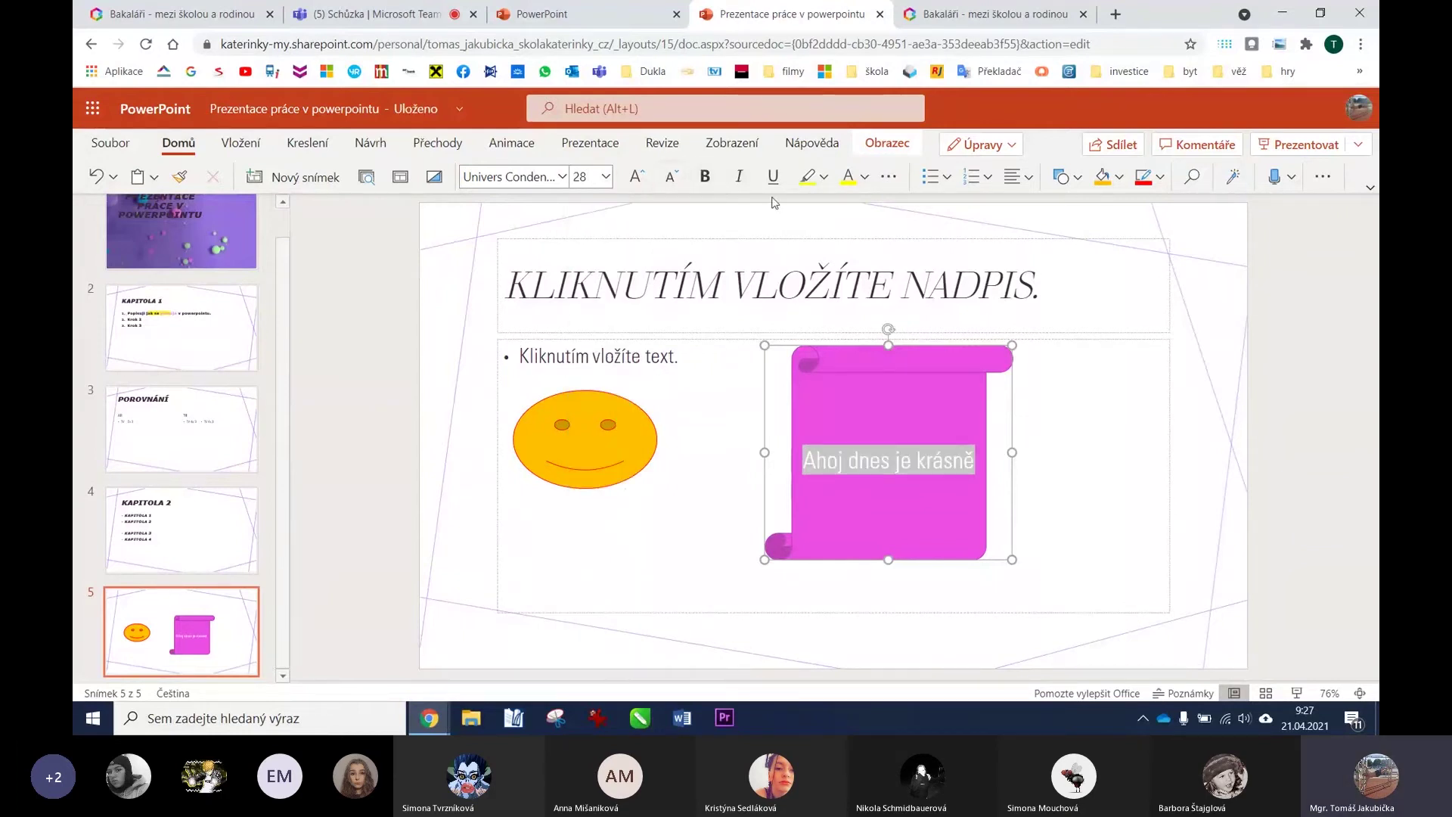
pyautogui.click(864, 176)
pyautogui.click(868, 240)
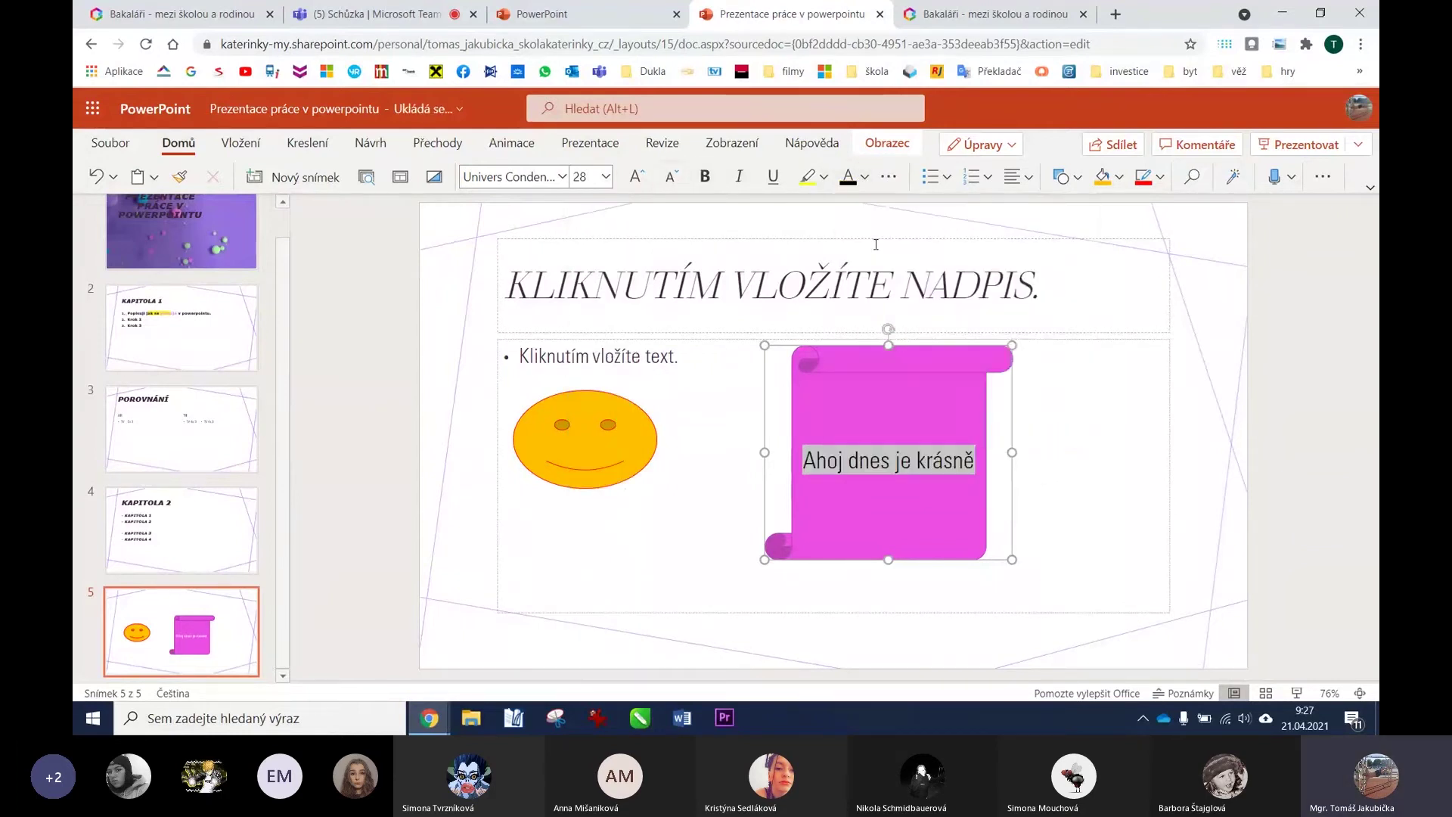
pyautogui.click(1085, 434)
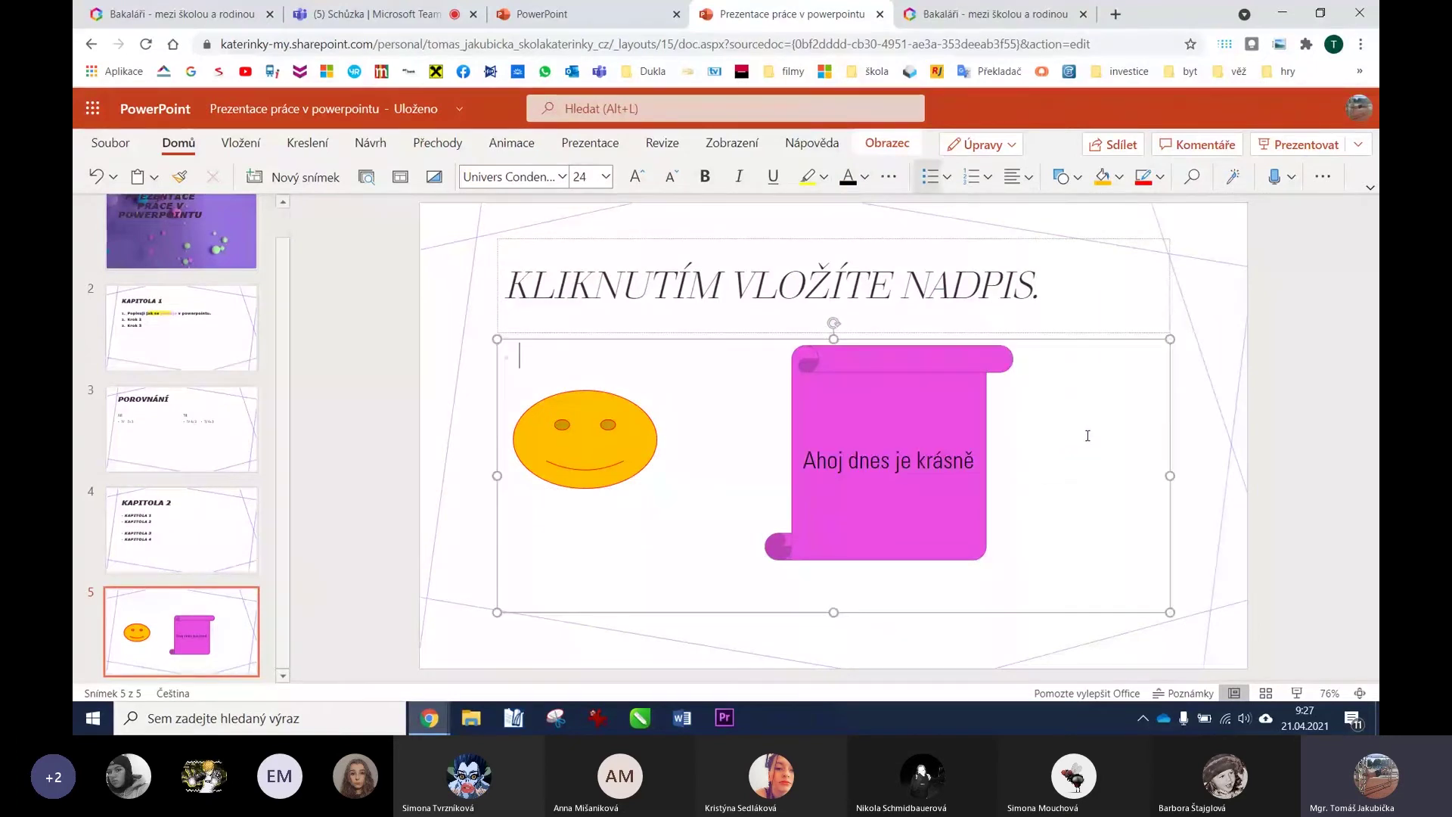
pyautogui.click(881, 398)
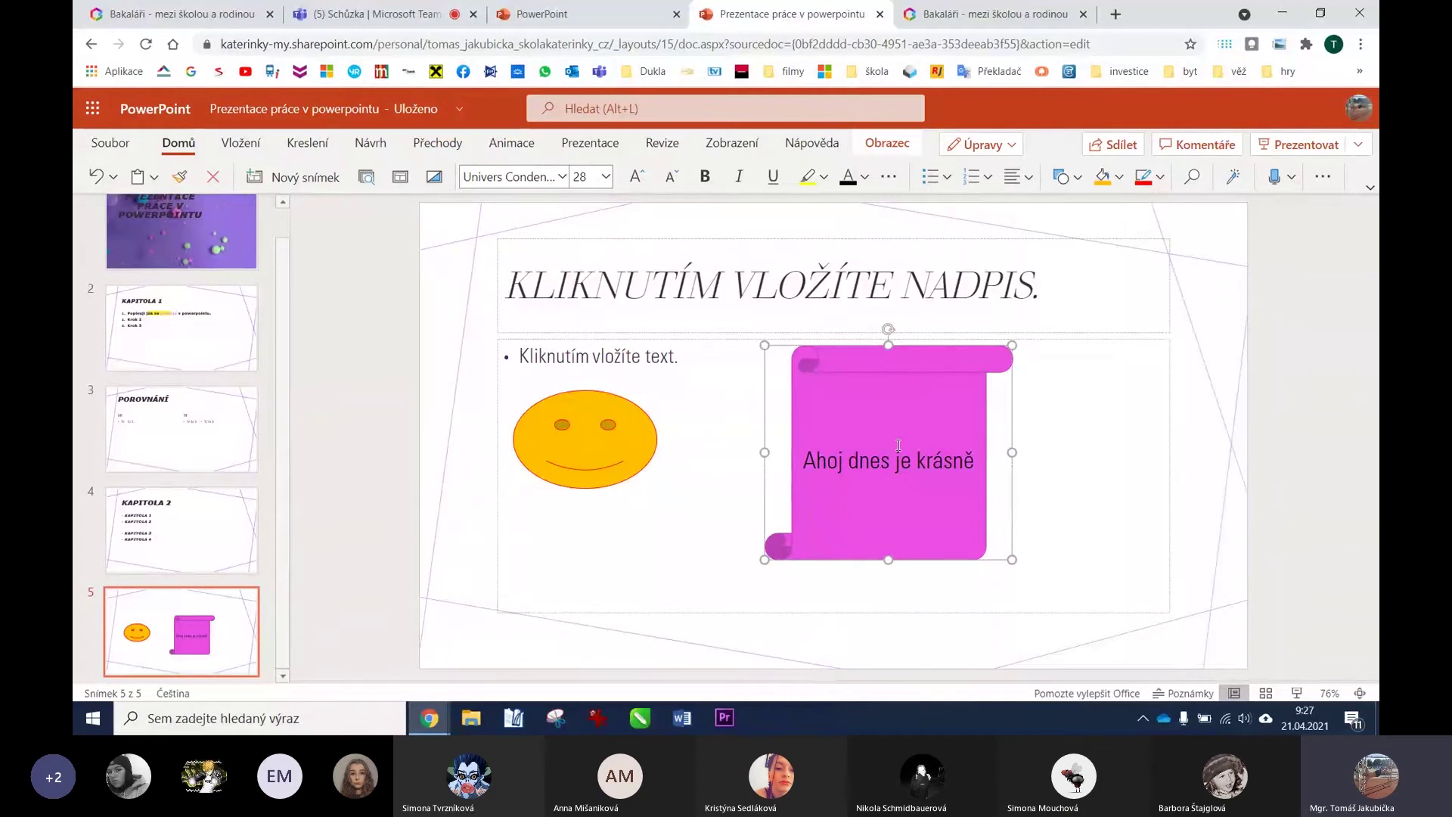
pyautogui.click(1062, 449)
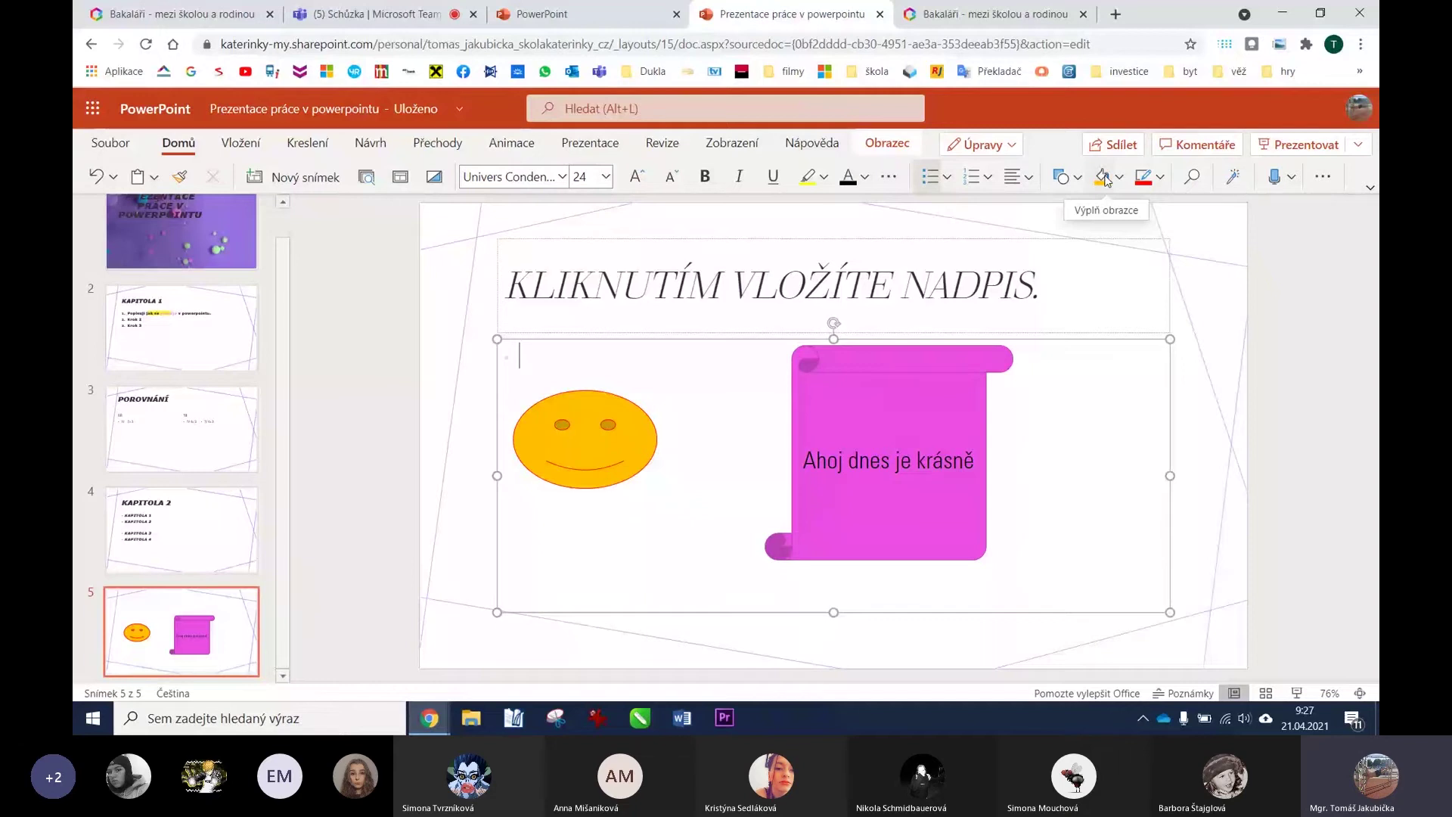
# Browse the Designer suggestions for the smiley slide, then return to slide 1.
pyautogui.click(1233, 181)
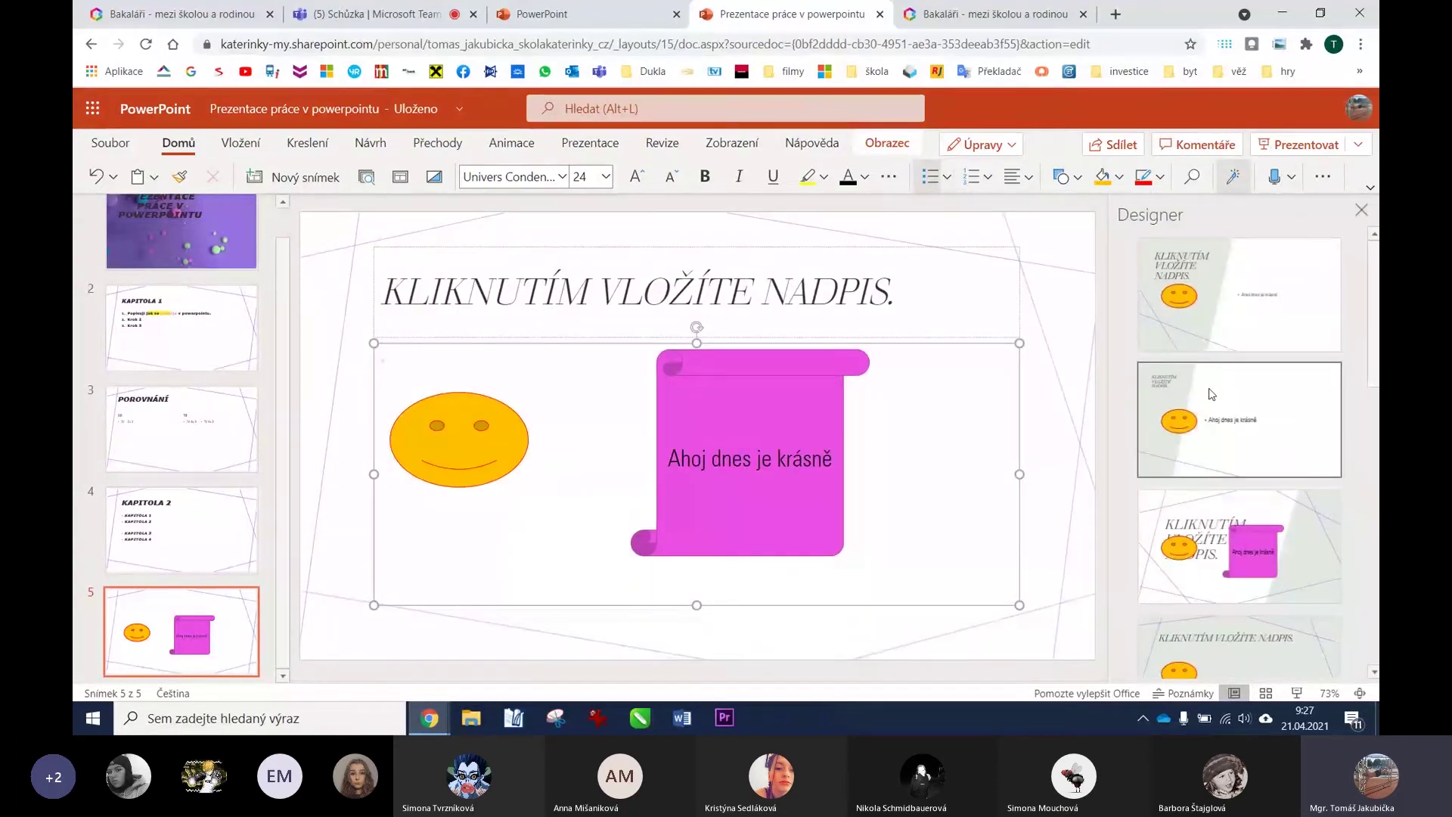
pyautogui.scroll(-3, 1218, 454)
pyautogui.scroll(-3, 1225, 529)
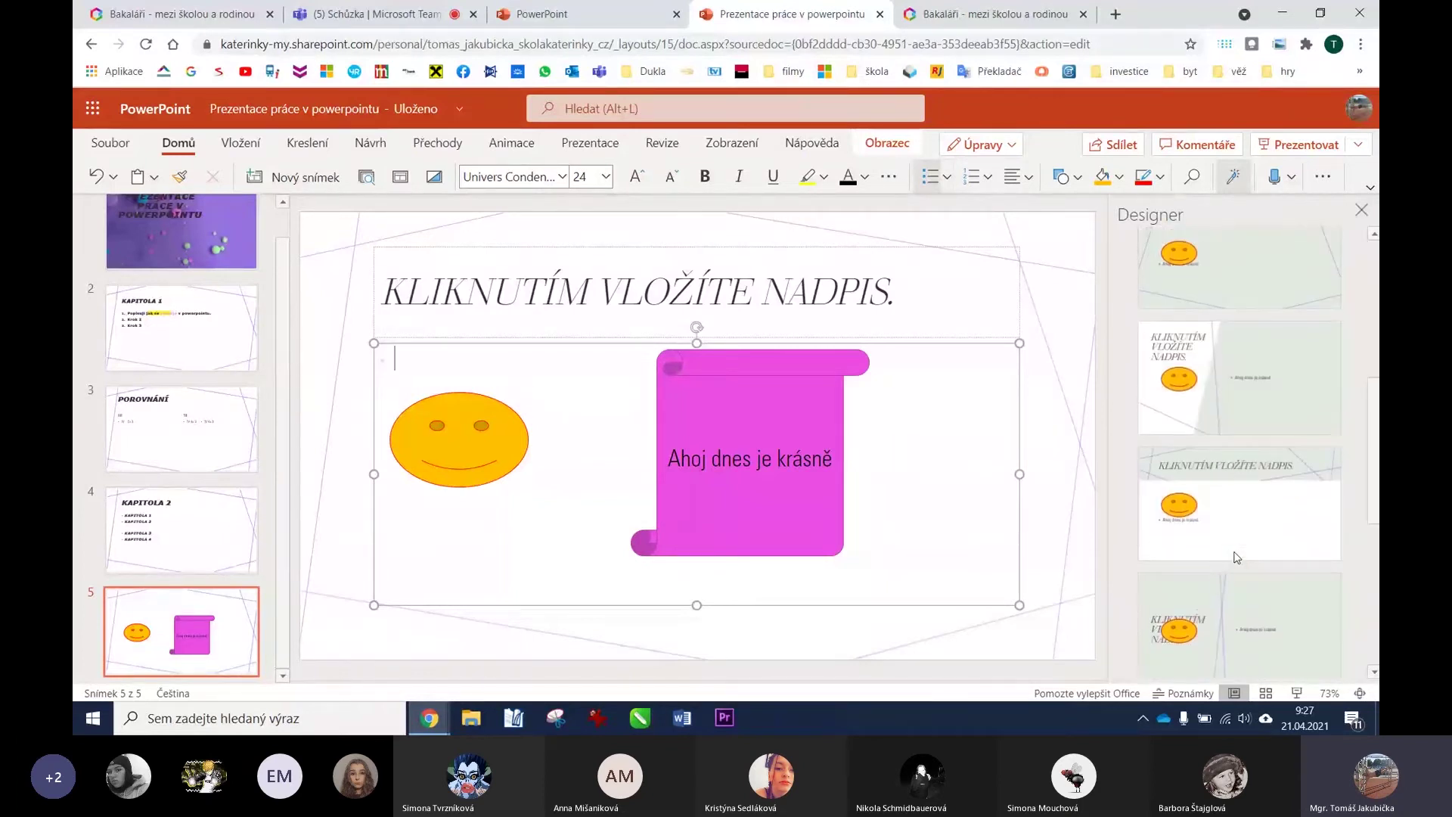
pyautogui.scroll(2, 1234, 521)
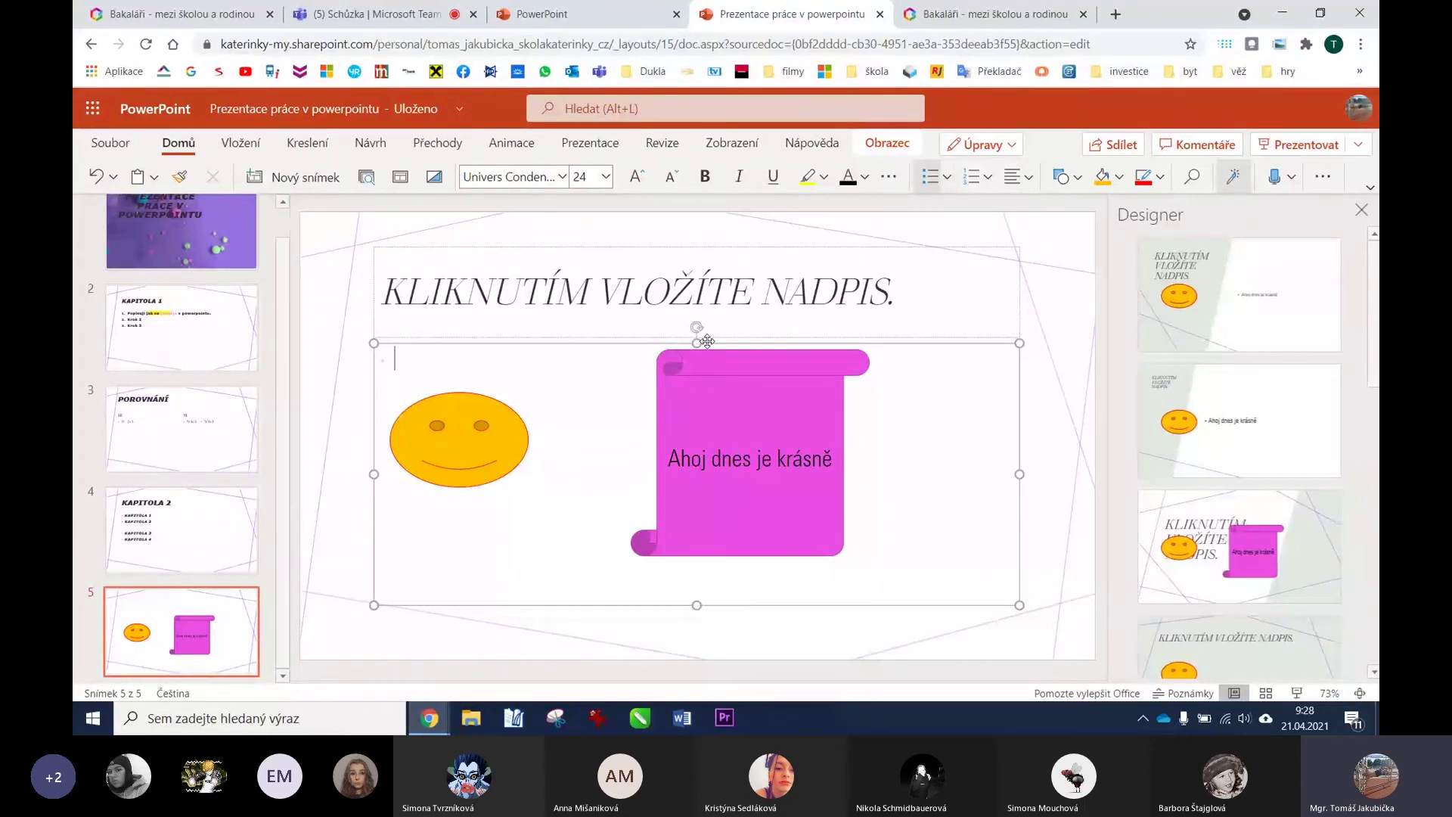
pyautogui.click(538, 381)
pyautogui.click(167, 228)
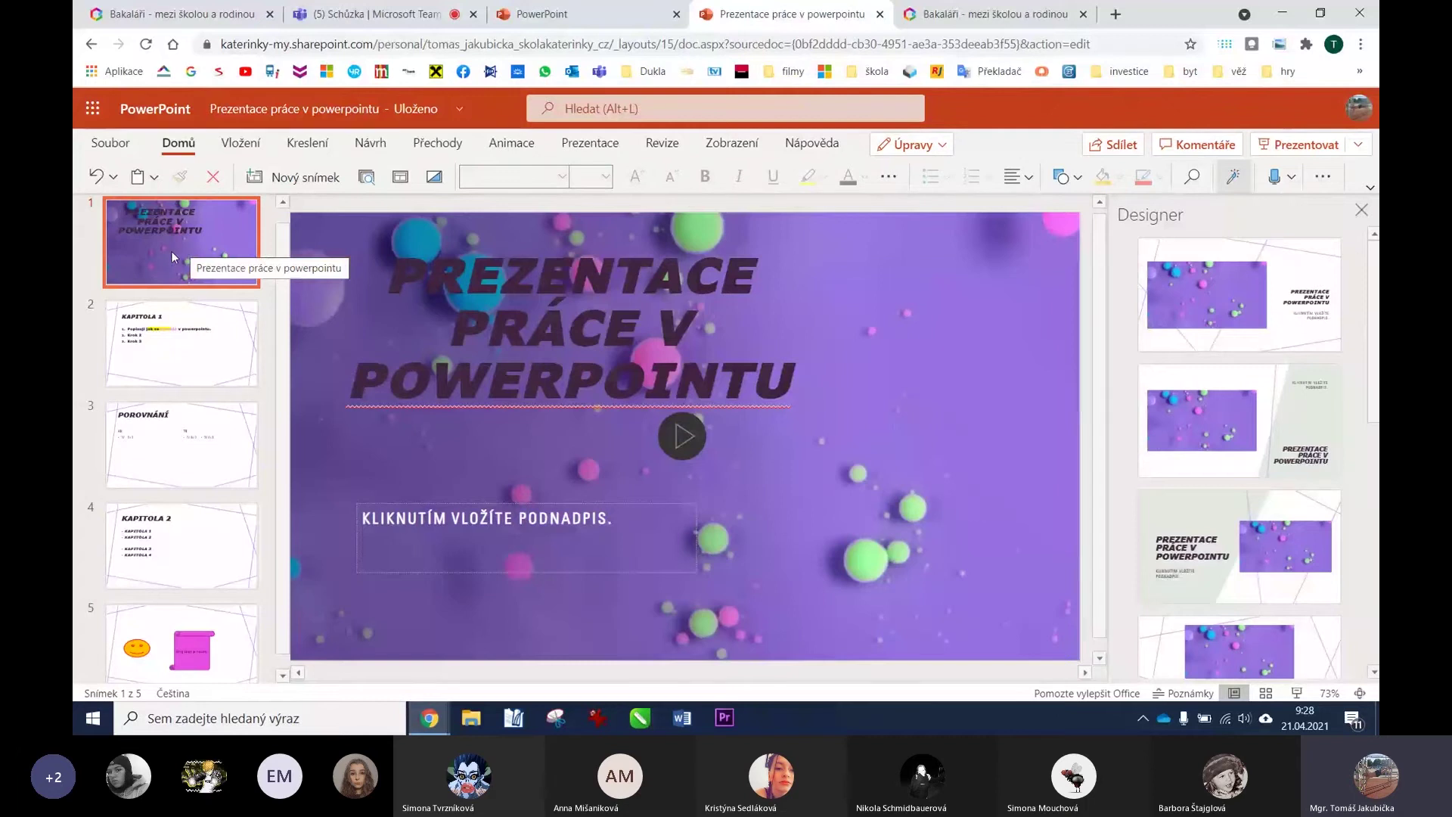
# Apply Zmačkání from the full Přechody gallery to slide 1, then select slide 2.
pyautogui.click(451, 144)
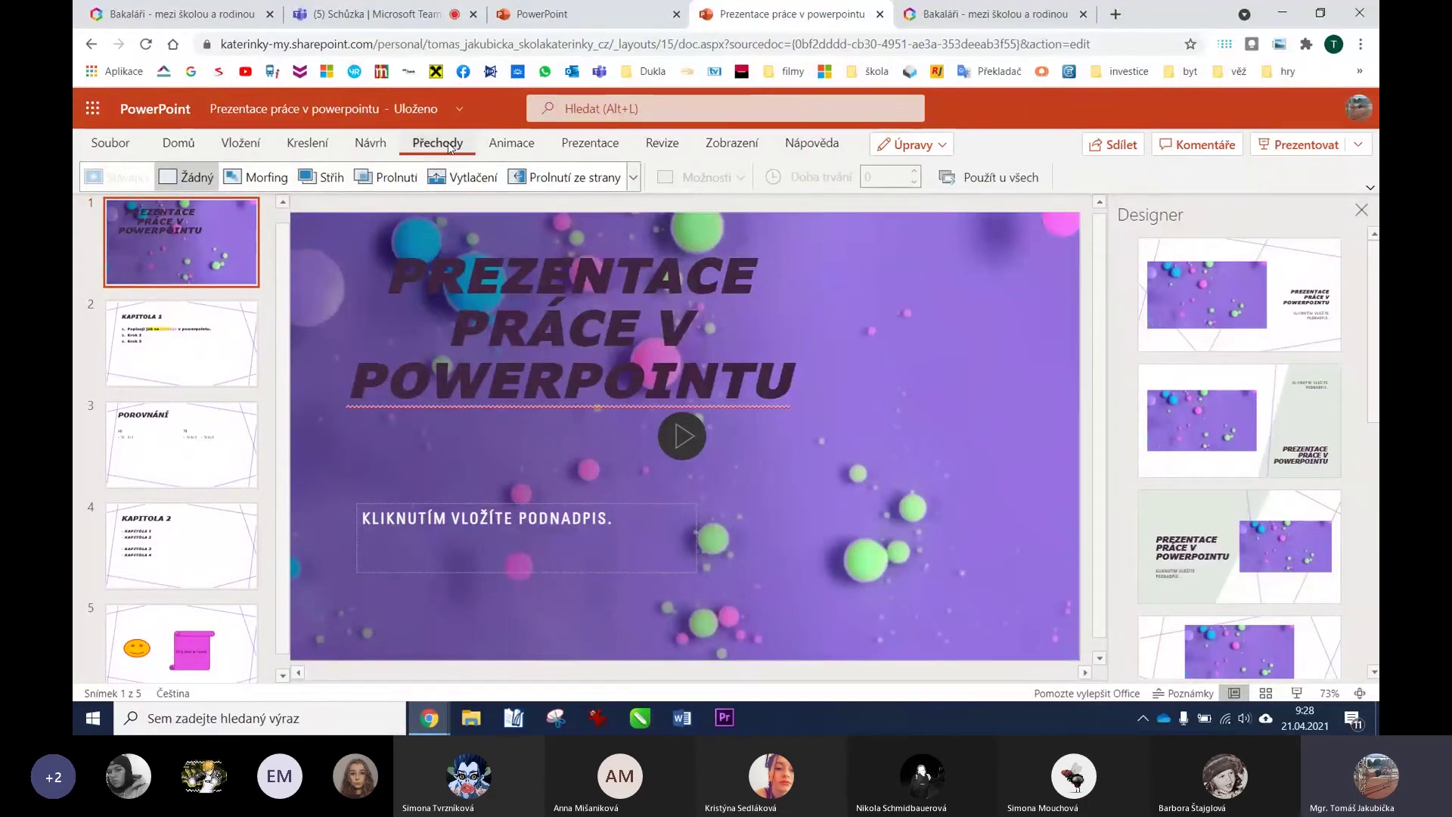
pyautogui.click(633, 177)
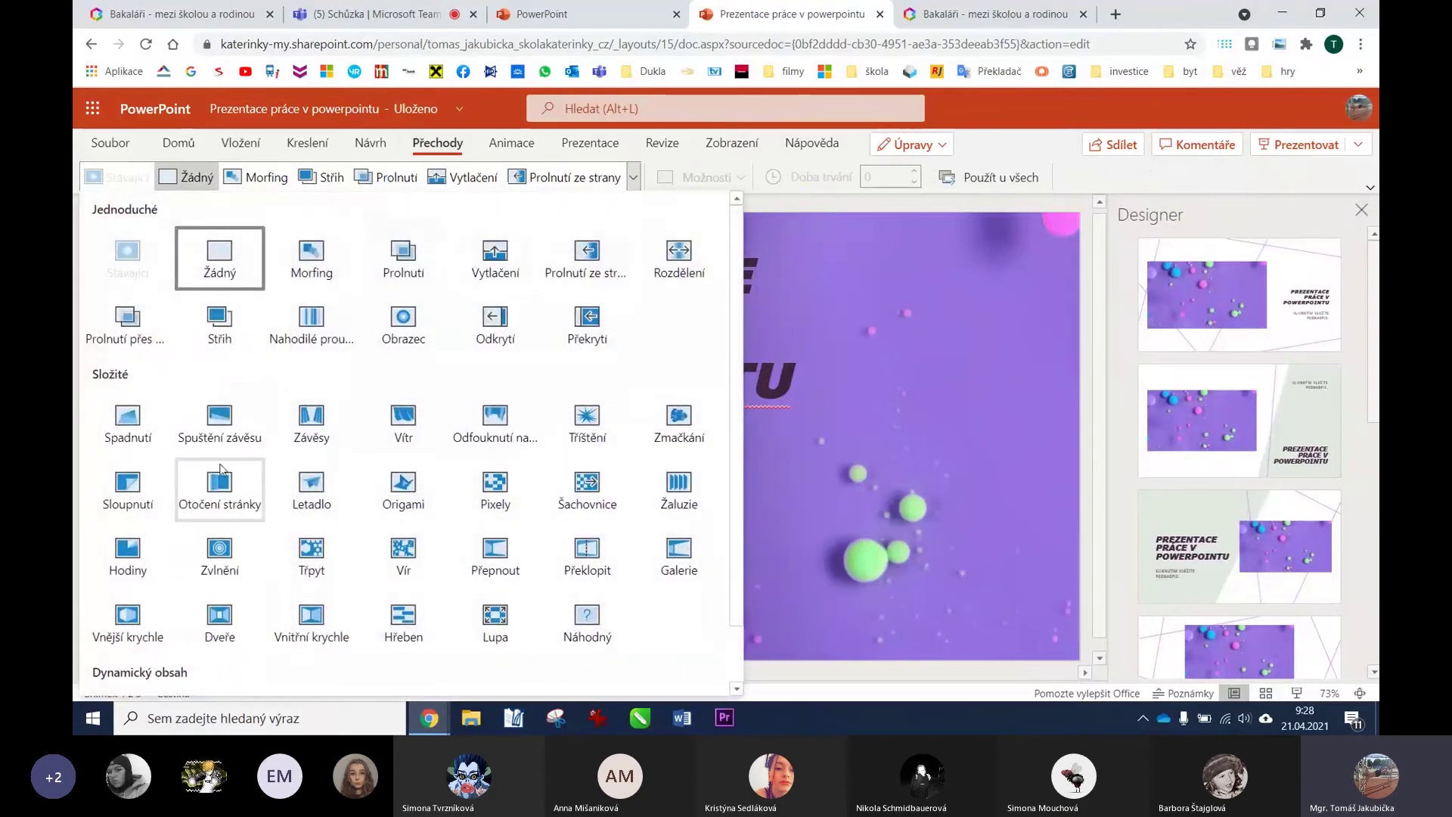
pyautogui.scroll(-2, 499, 582)
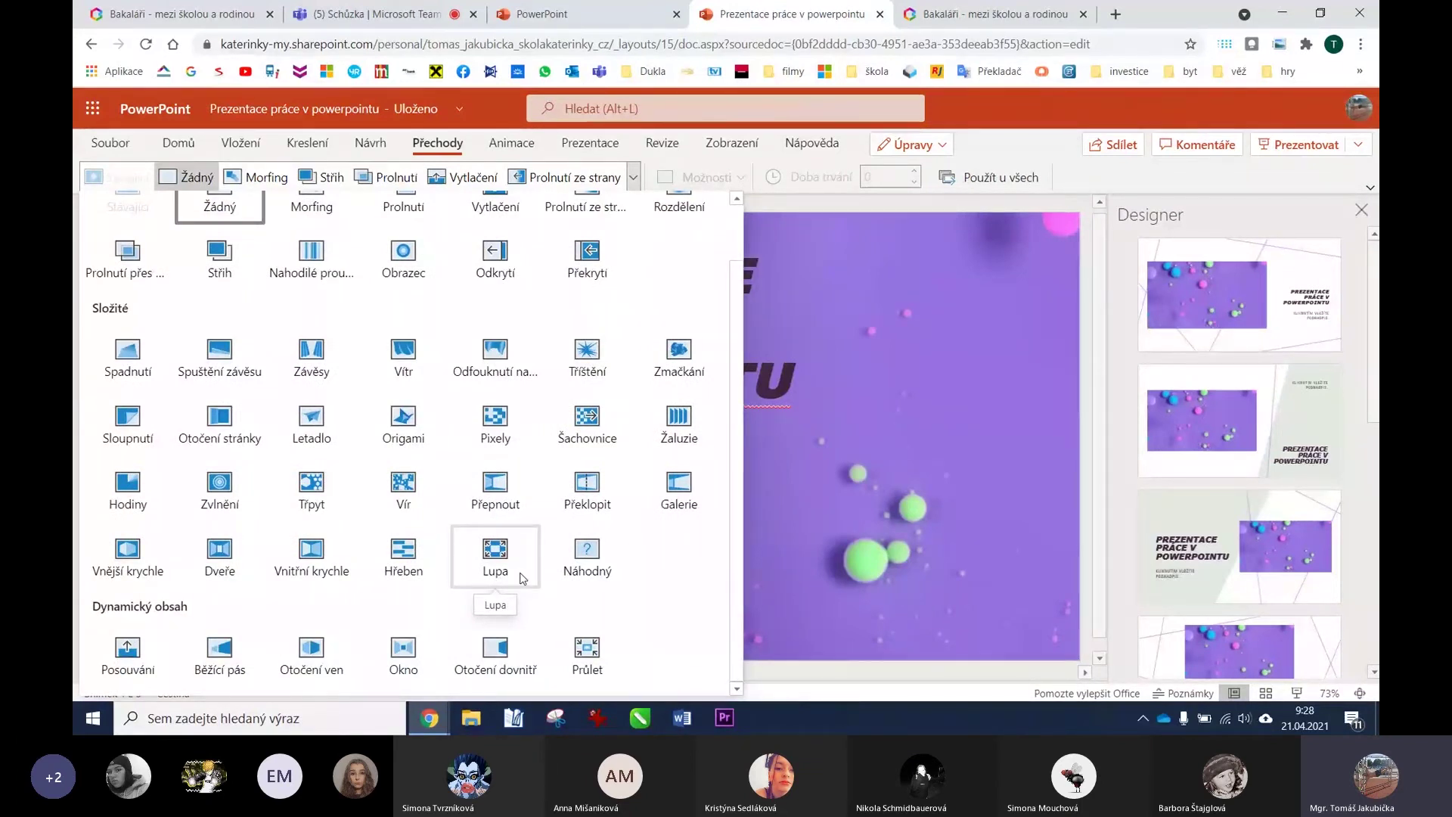
pyautogui.click(677, 360)
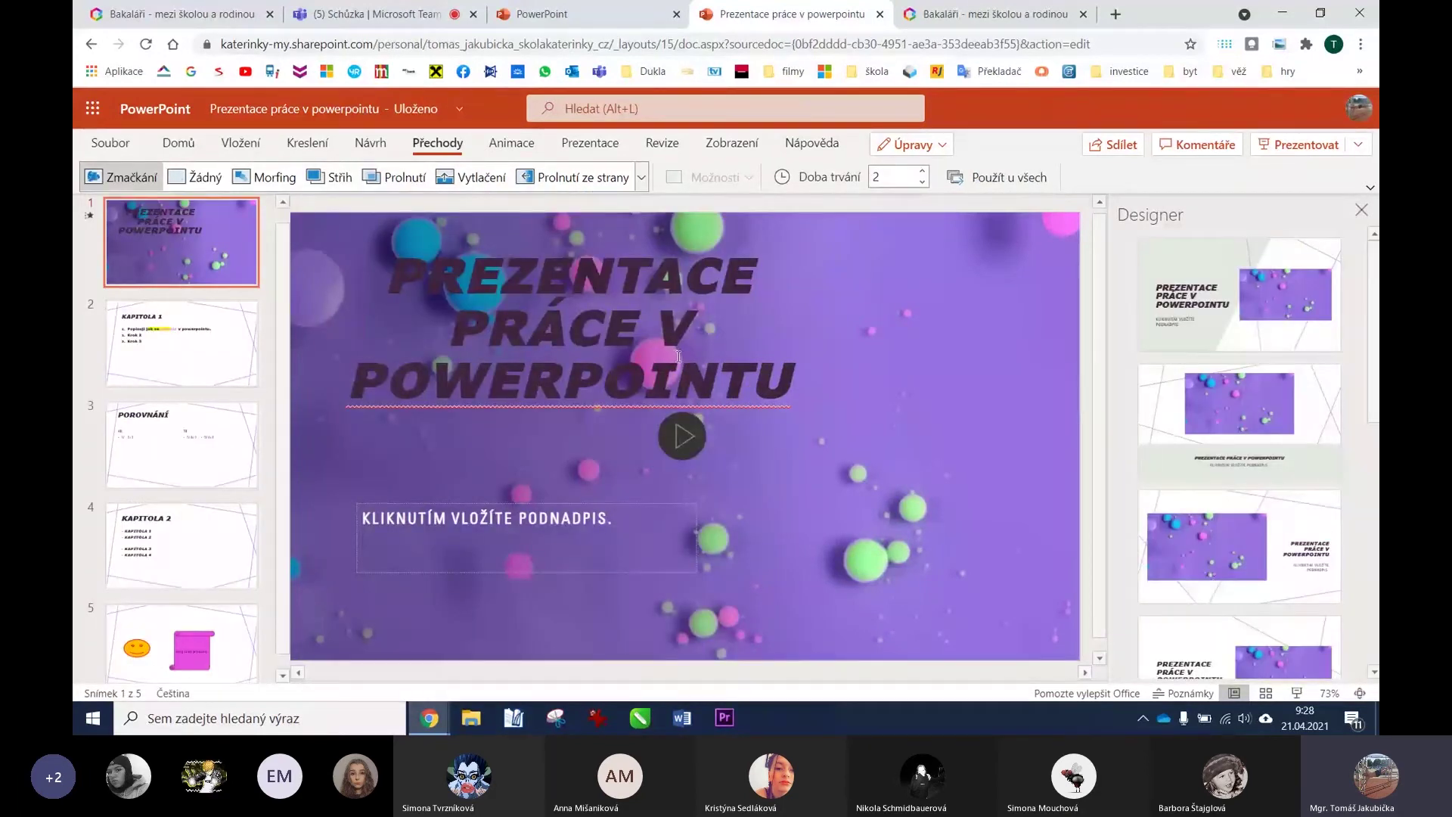
pyautogui.click(184, 367)
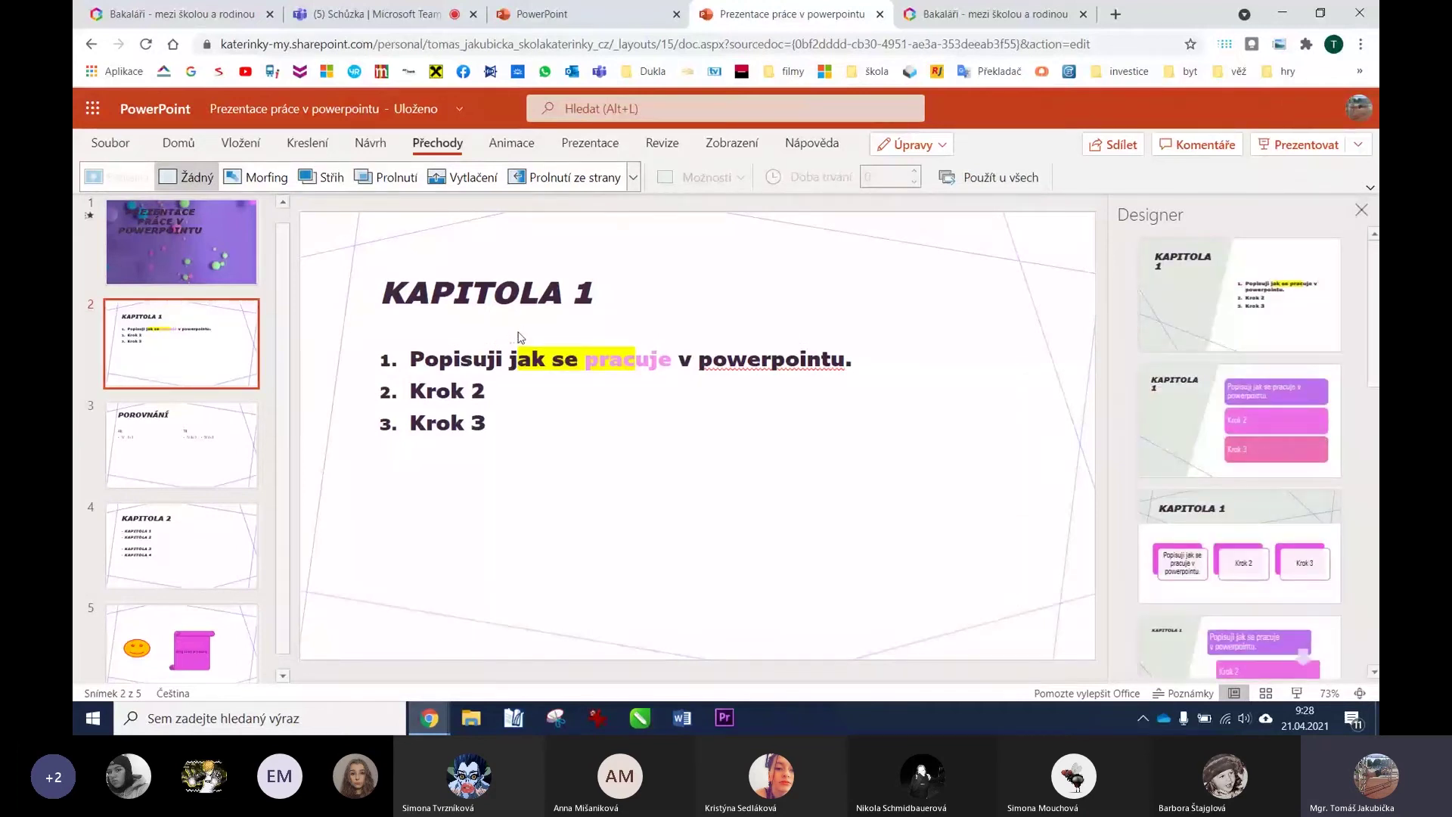
# Give KAPITOLA 1 the Zmačkání transition at duration 2 and apply it to all slides.
pyautogui.click(995, 188)
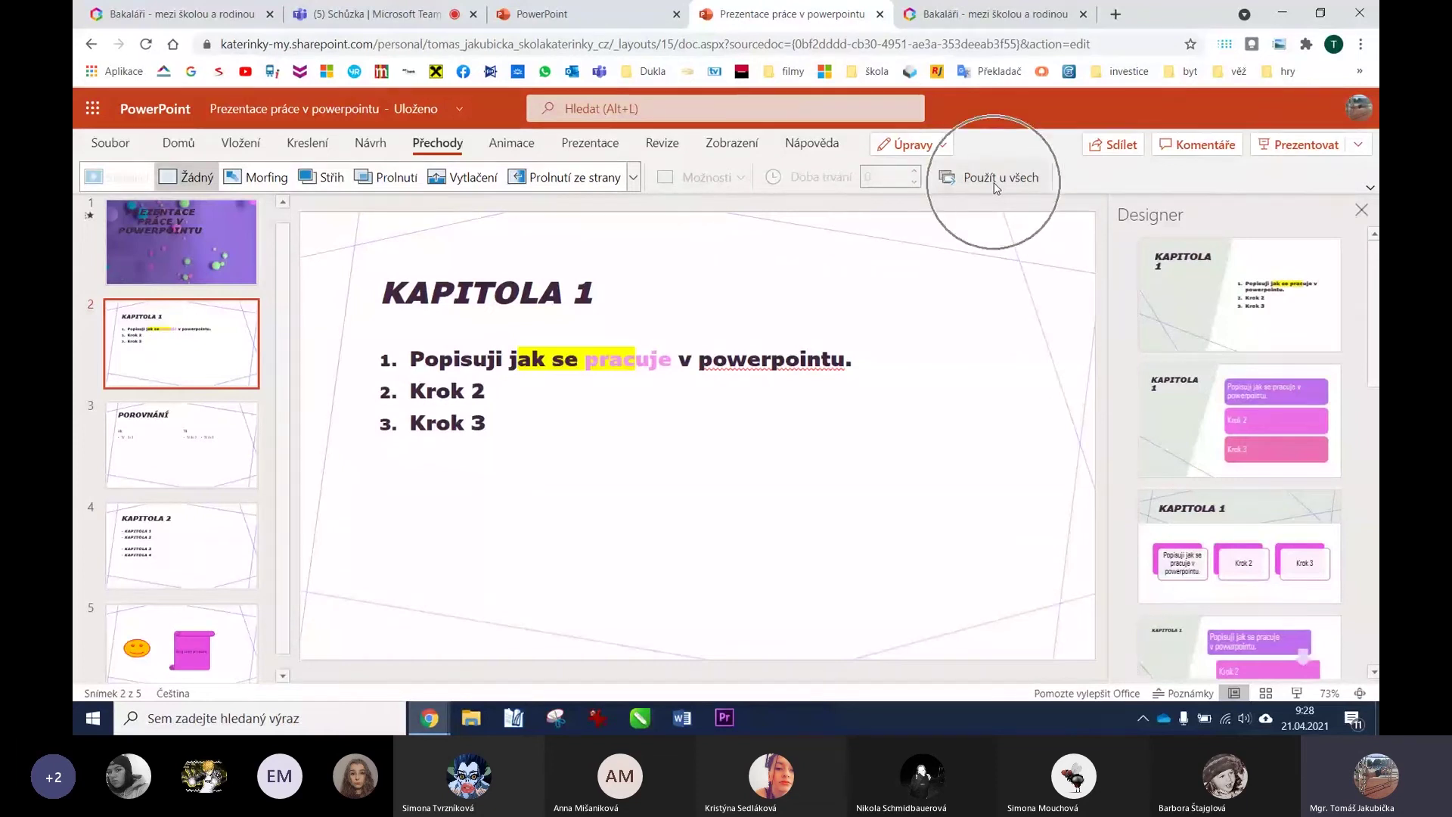
pyautogui.click(634, 177)
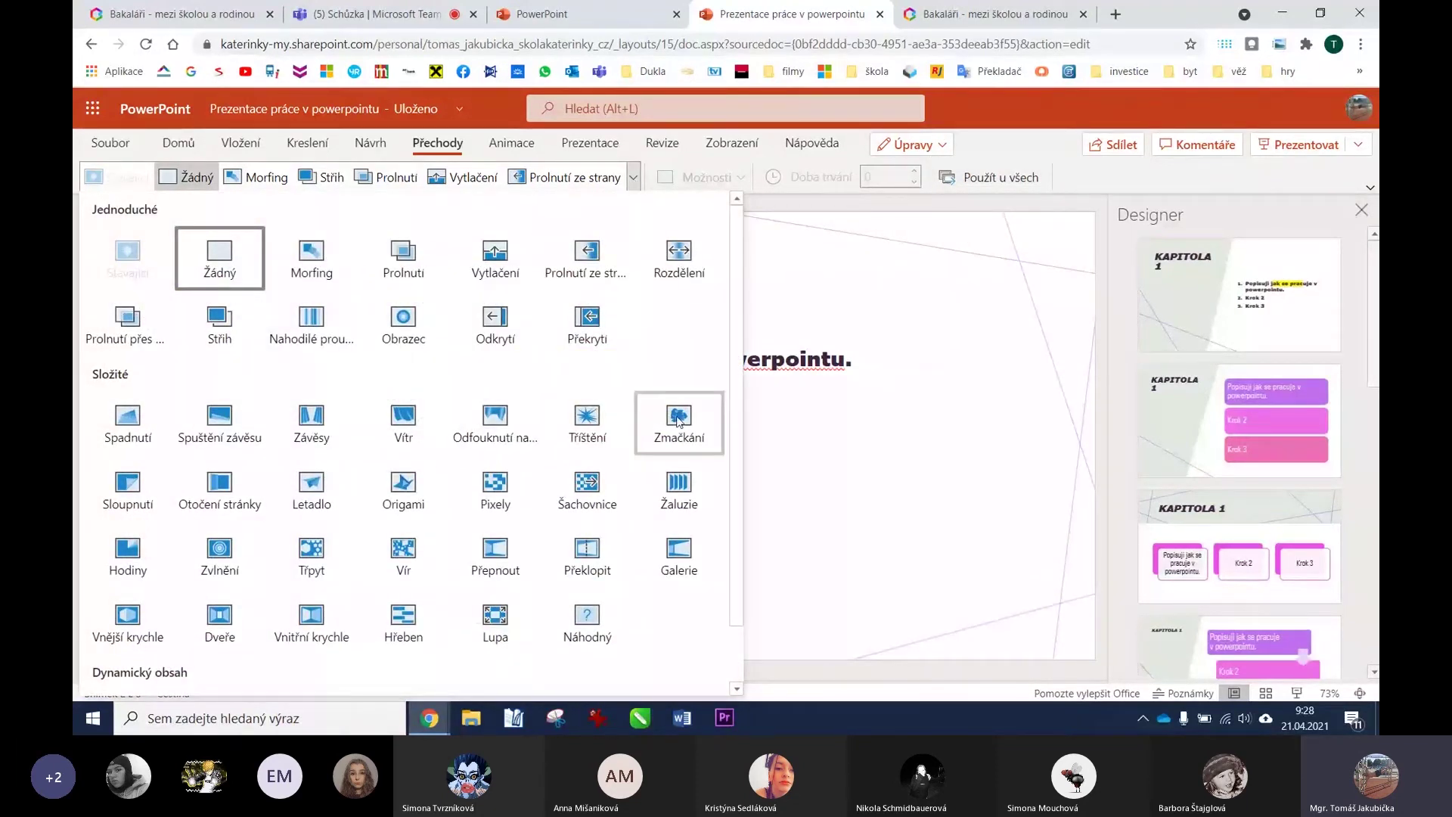
pyautogui.click(678, 421)
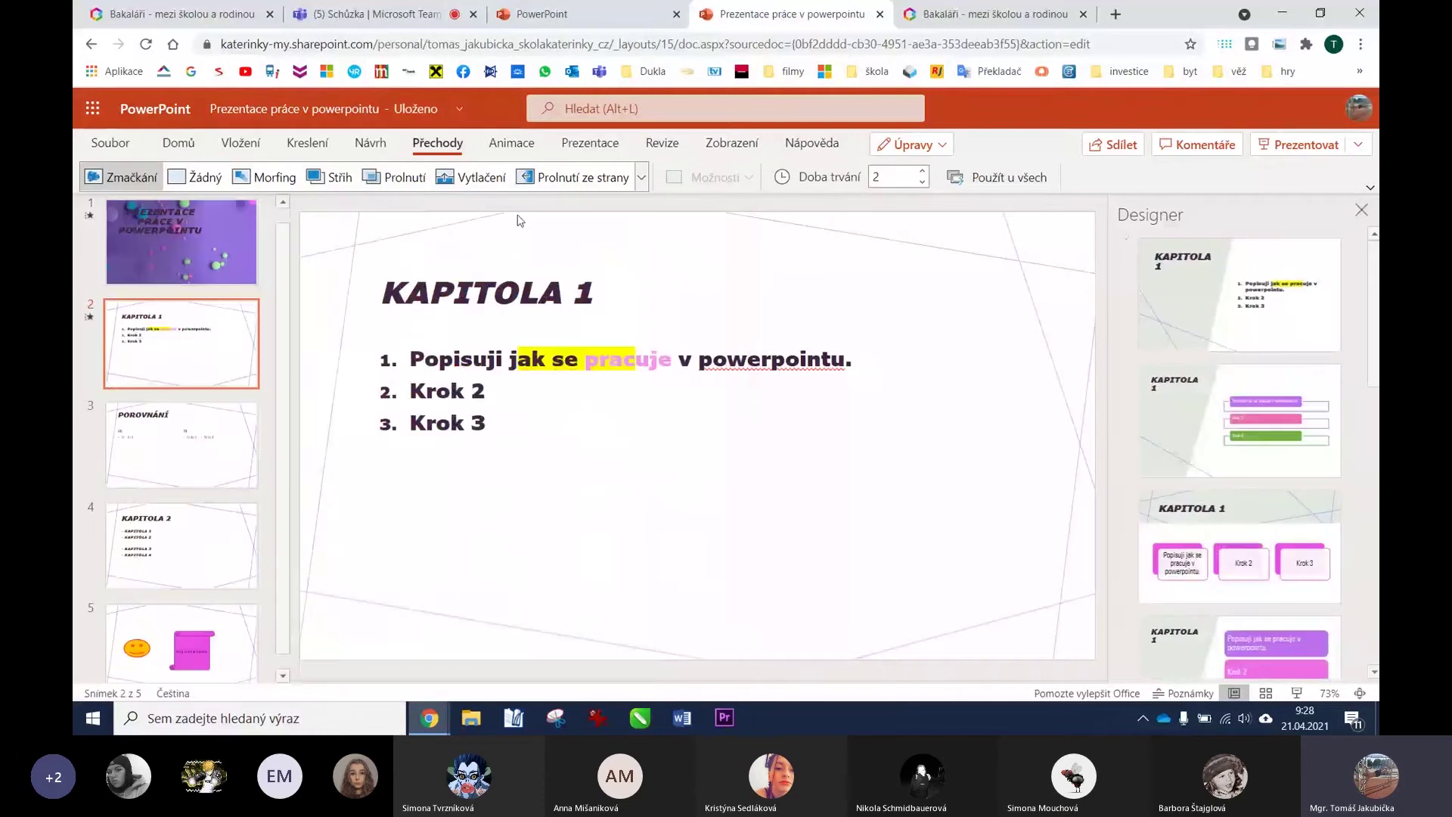
pyautogui.click(990, 179)
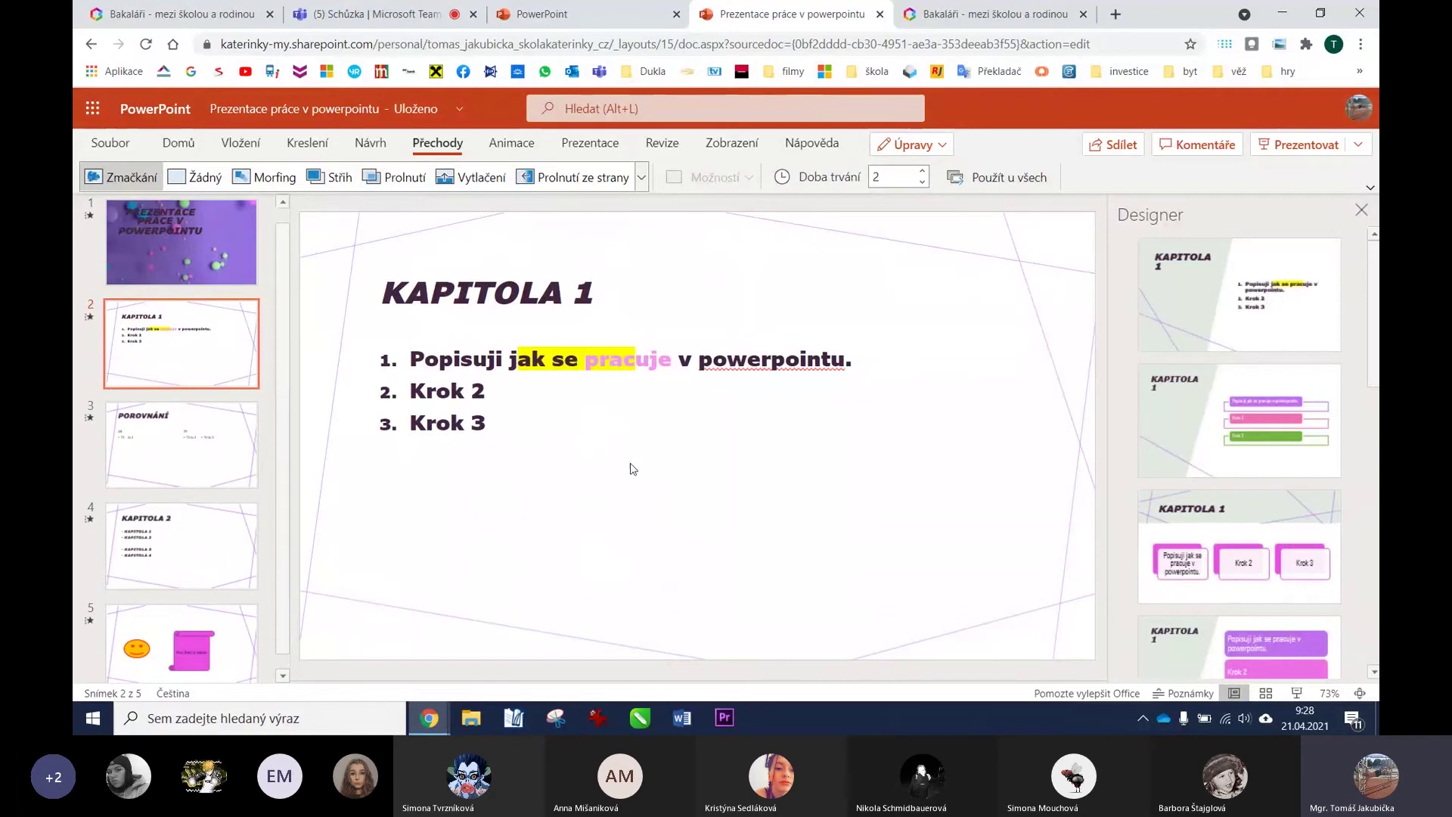
pyautogui.click(897, 177)
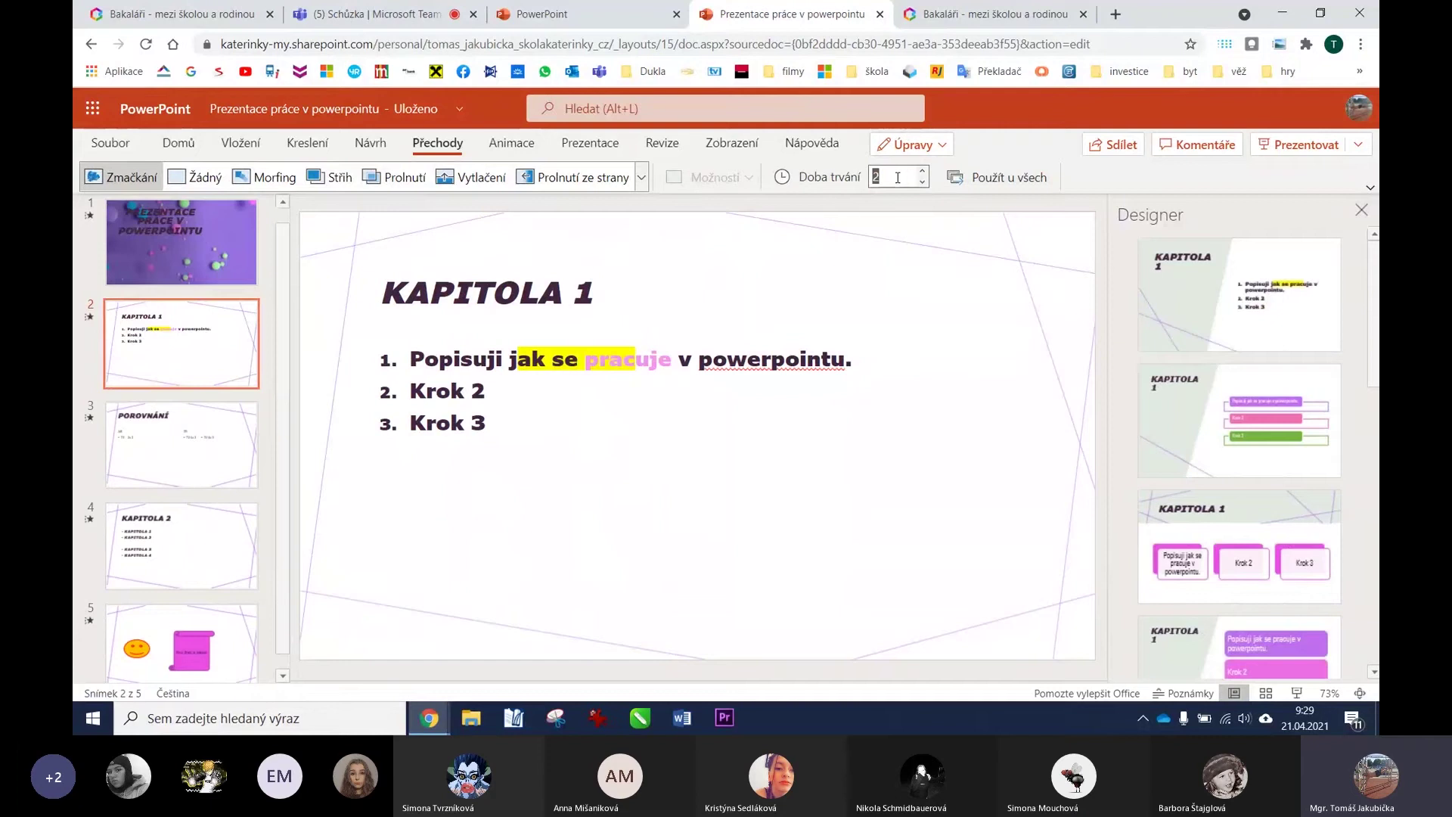
pyautogui.click(922, 183)
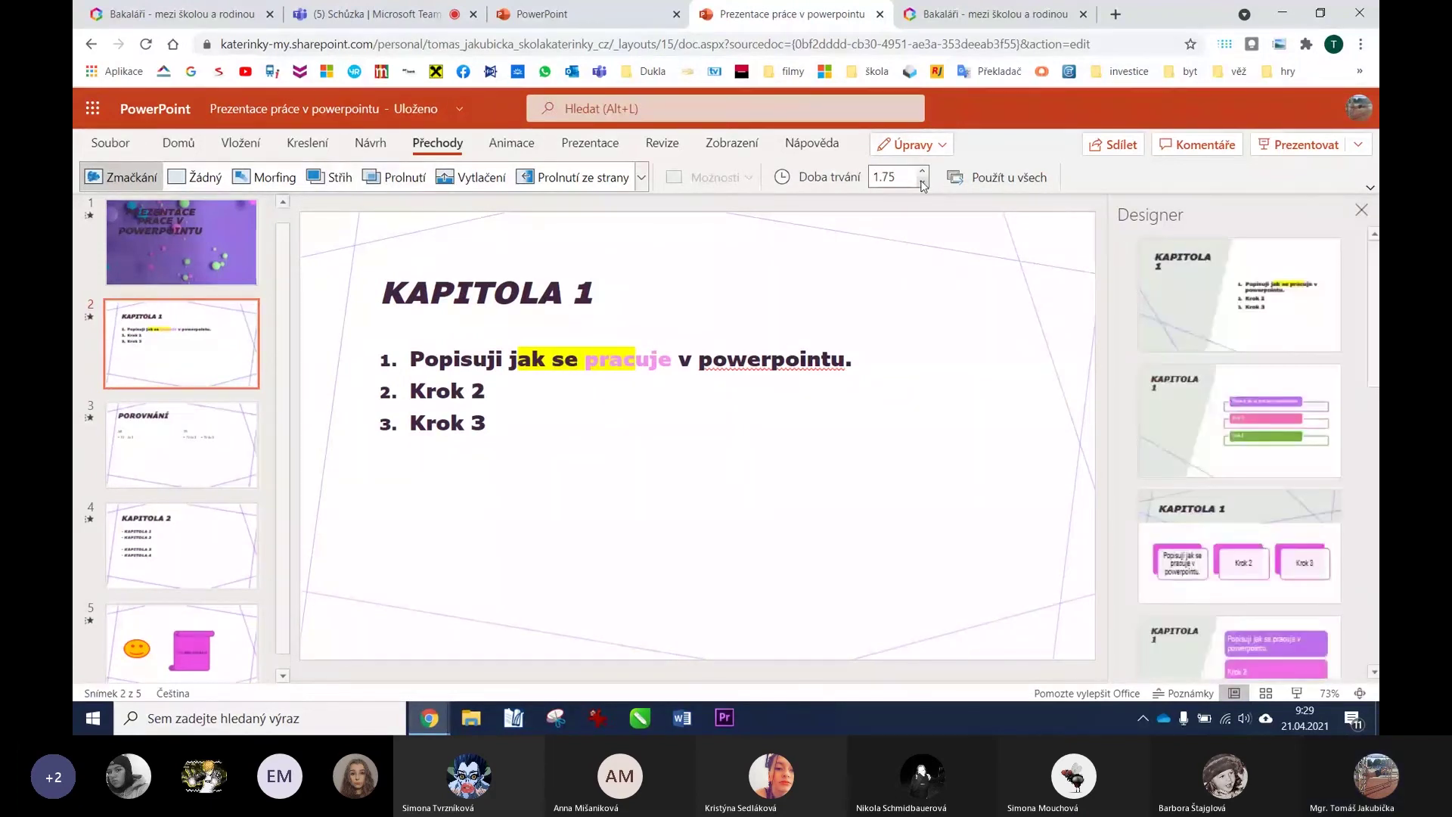
pyautogui.click(923, 172)
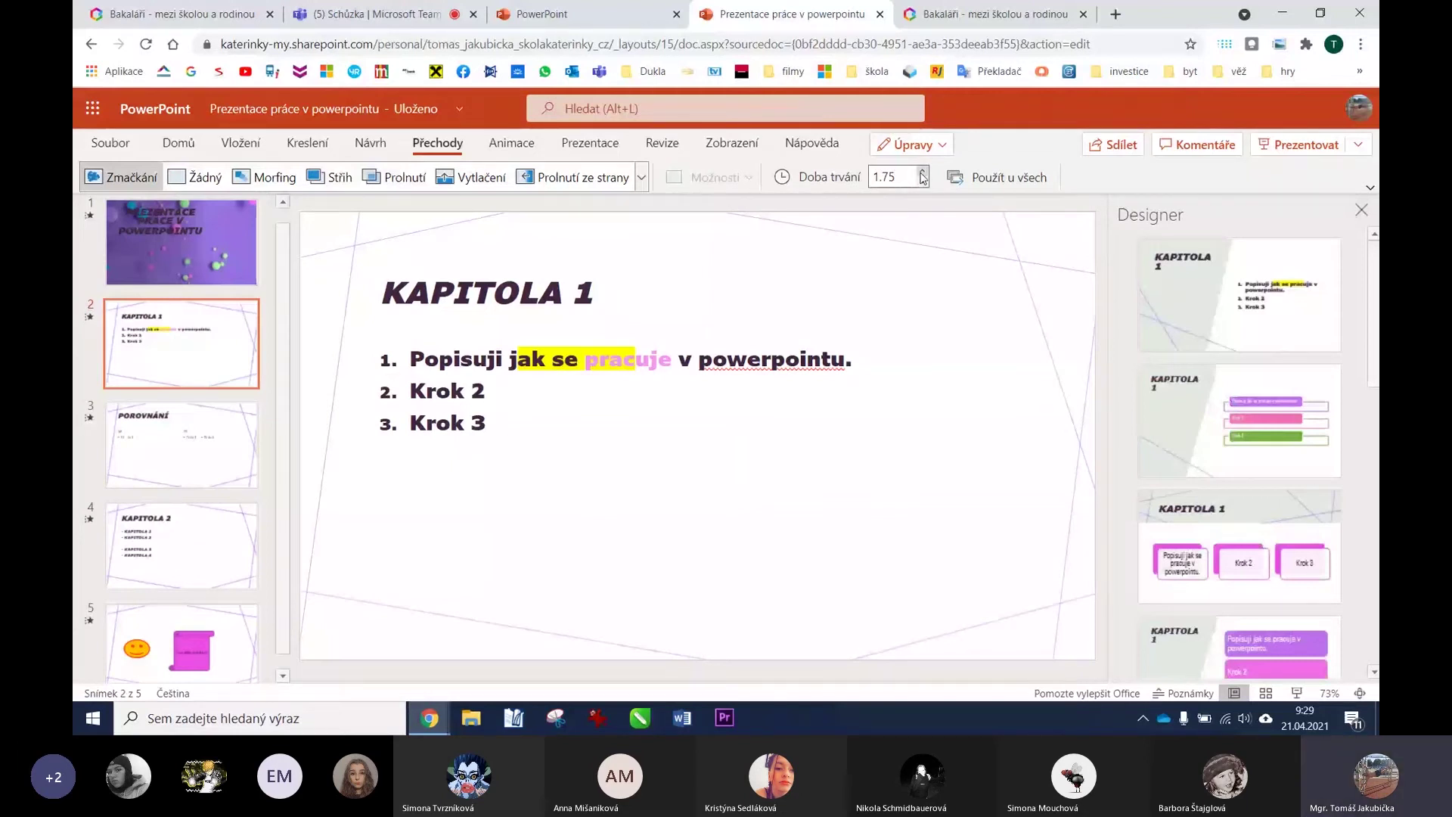
pyautogui.click(983, 177)
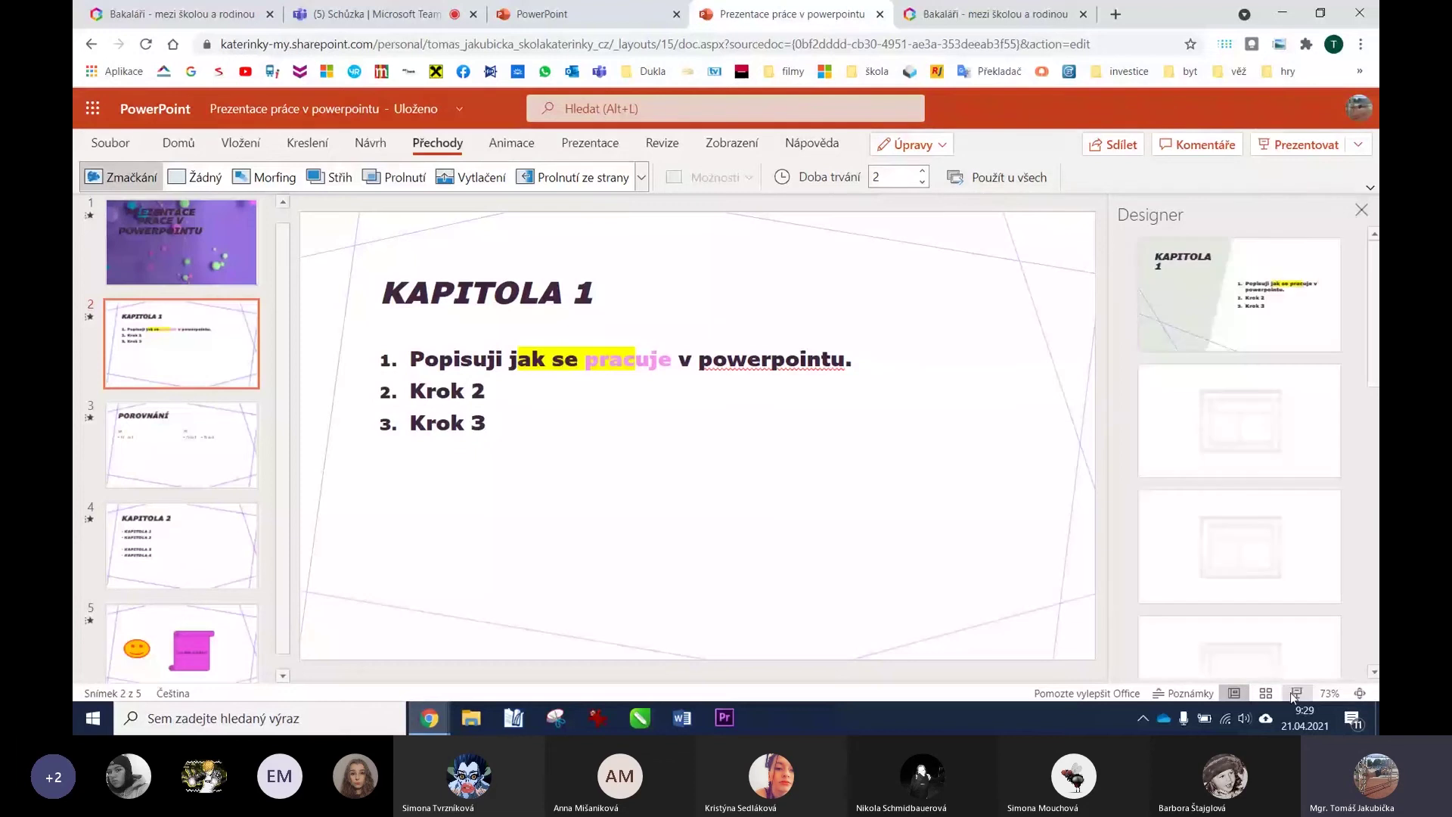
# Play the show from KAPITOLA 1 through POROVNÁNÍ to KAPITOLA 2, then exit with Esc.
pyautogui.hotkey('shift', 'F5')
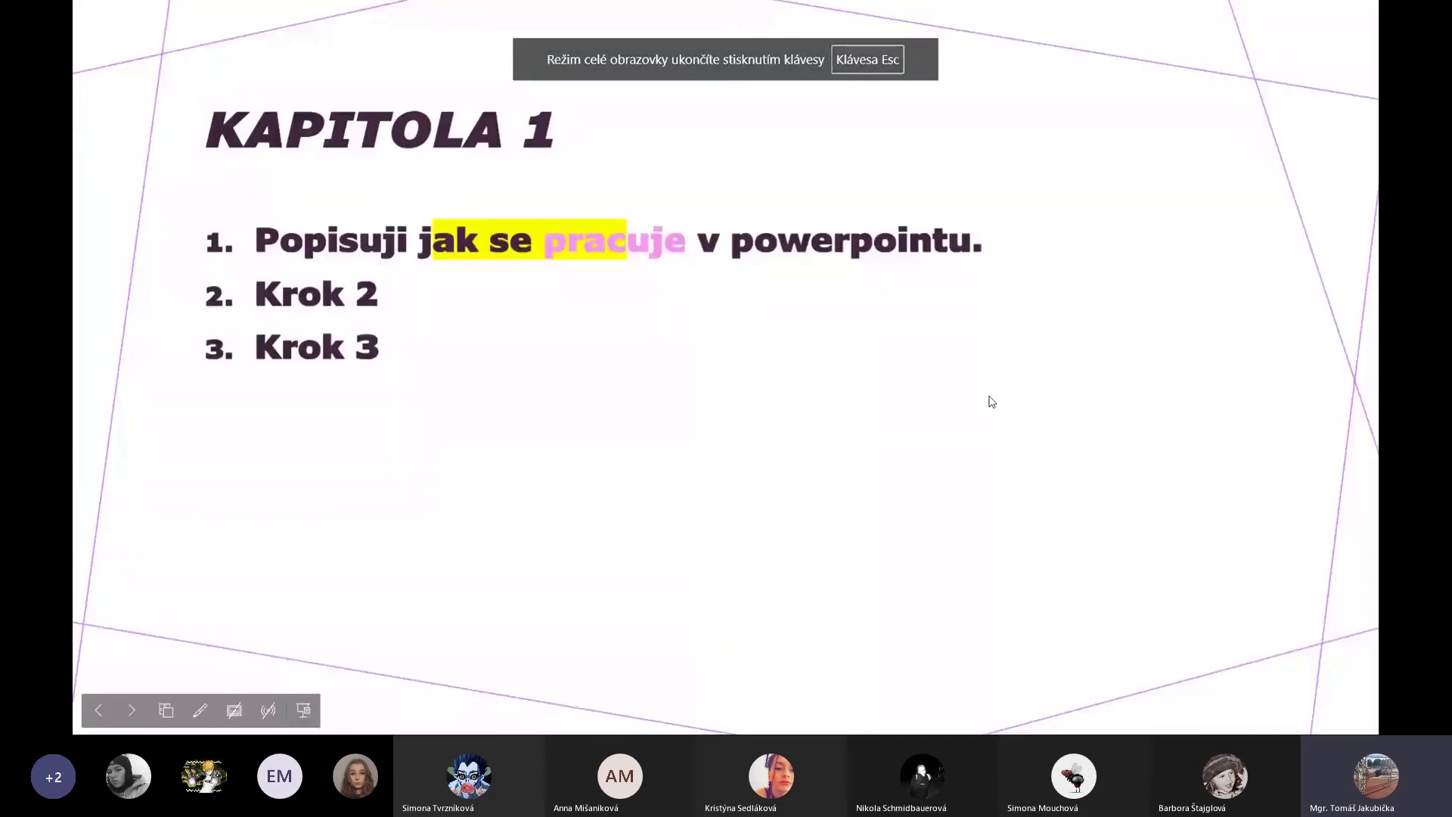
pyautogui.click(992, 402)
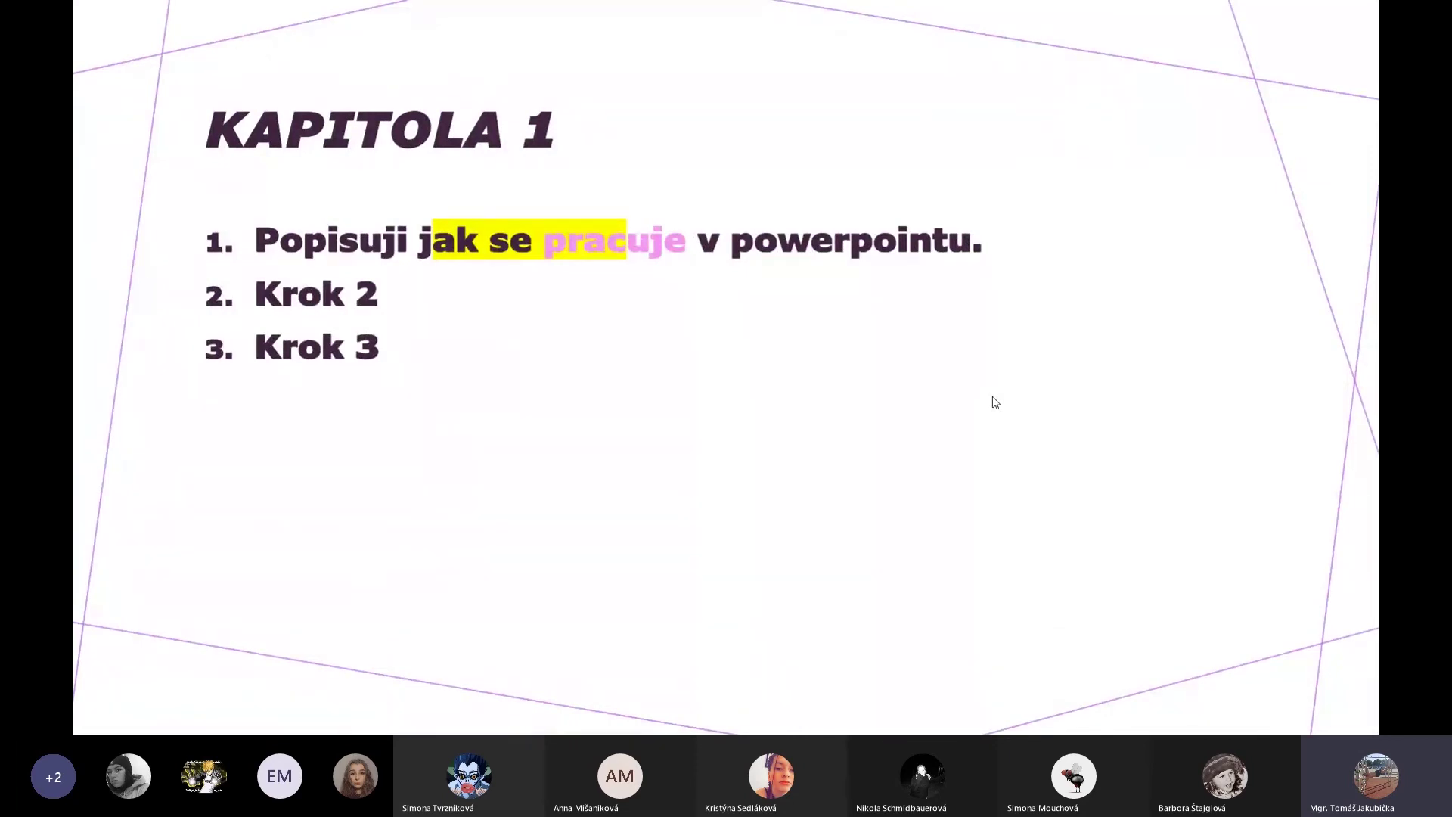
pyautogui.click(994, 402)
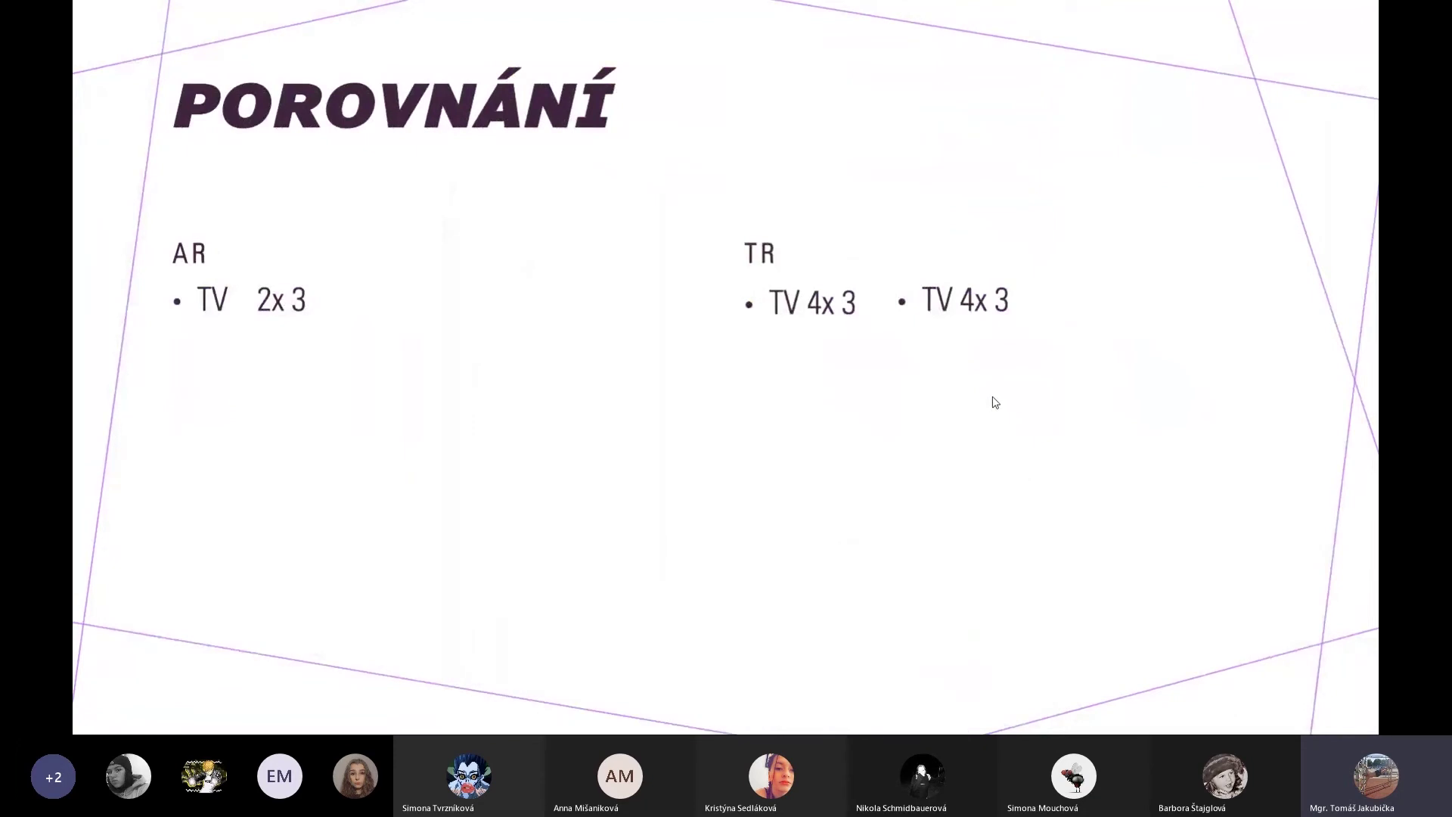
pyautogui.click(994, 401)
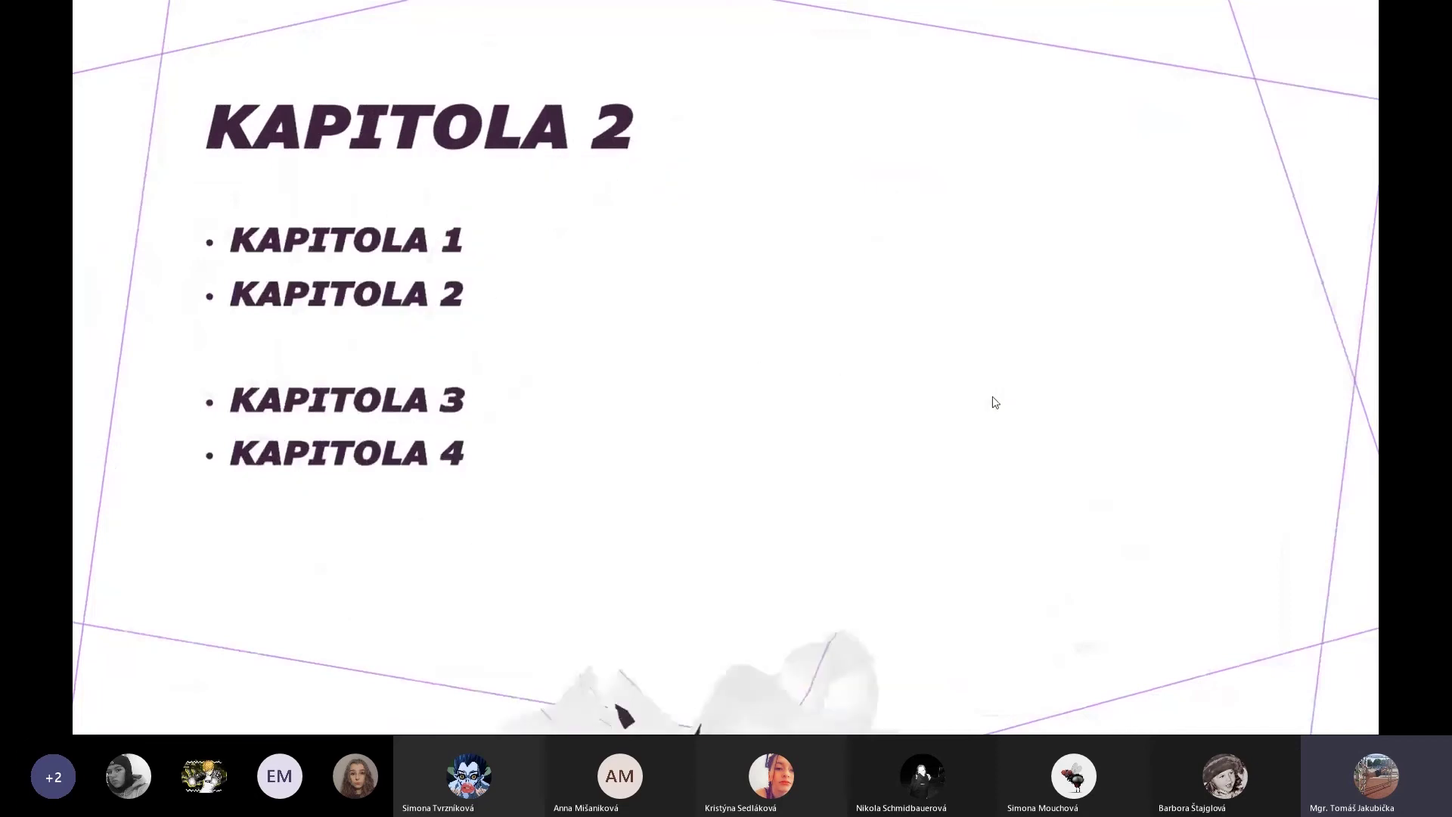
pyautogui.press('Escape')
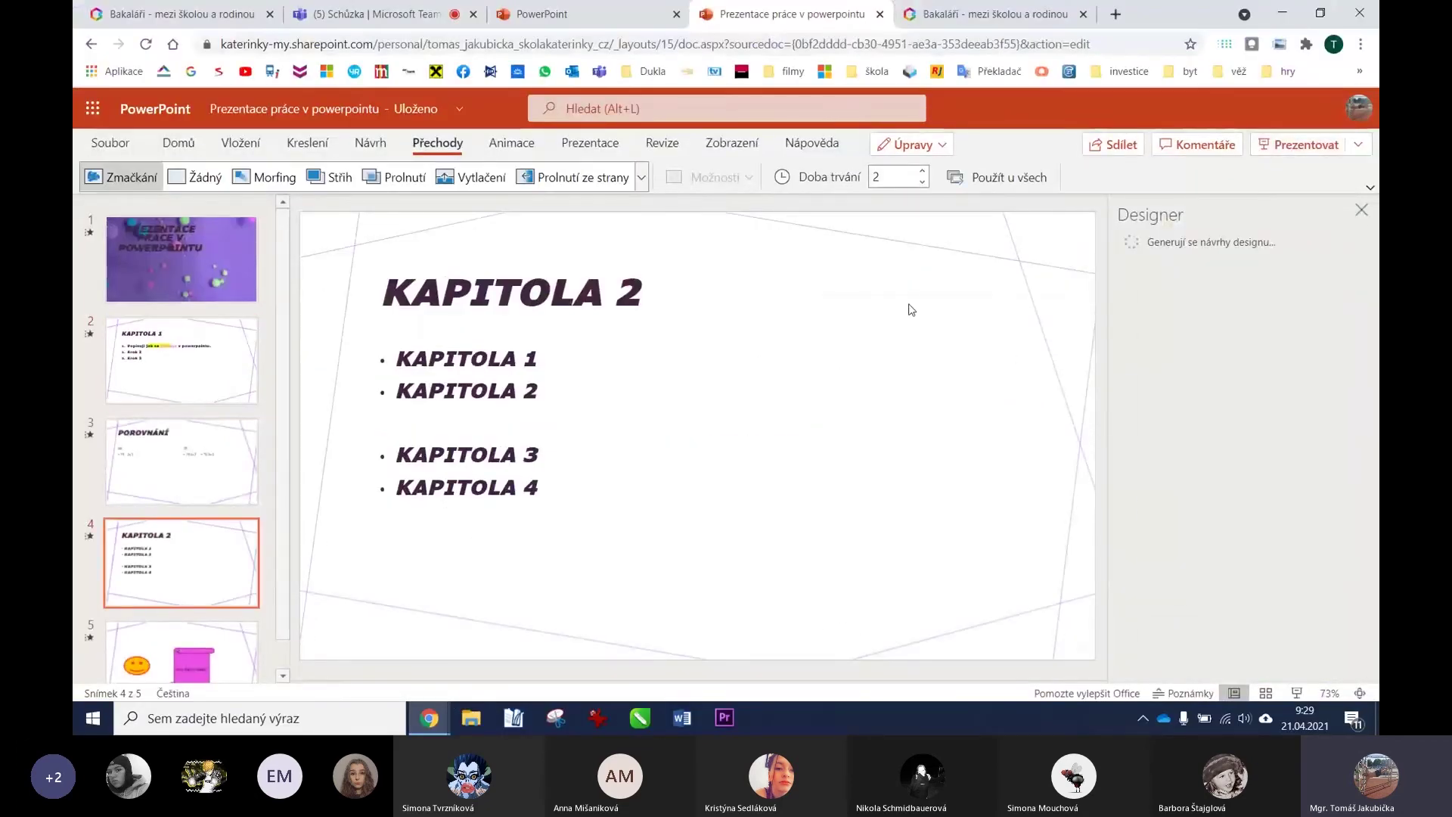
# Set the transition duration to 5, then preview it as a slideshow before exiting.
pyautogui.click(888, 177)
pyautogui.write('5')
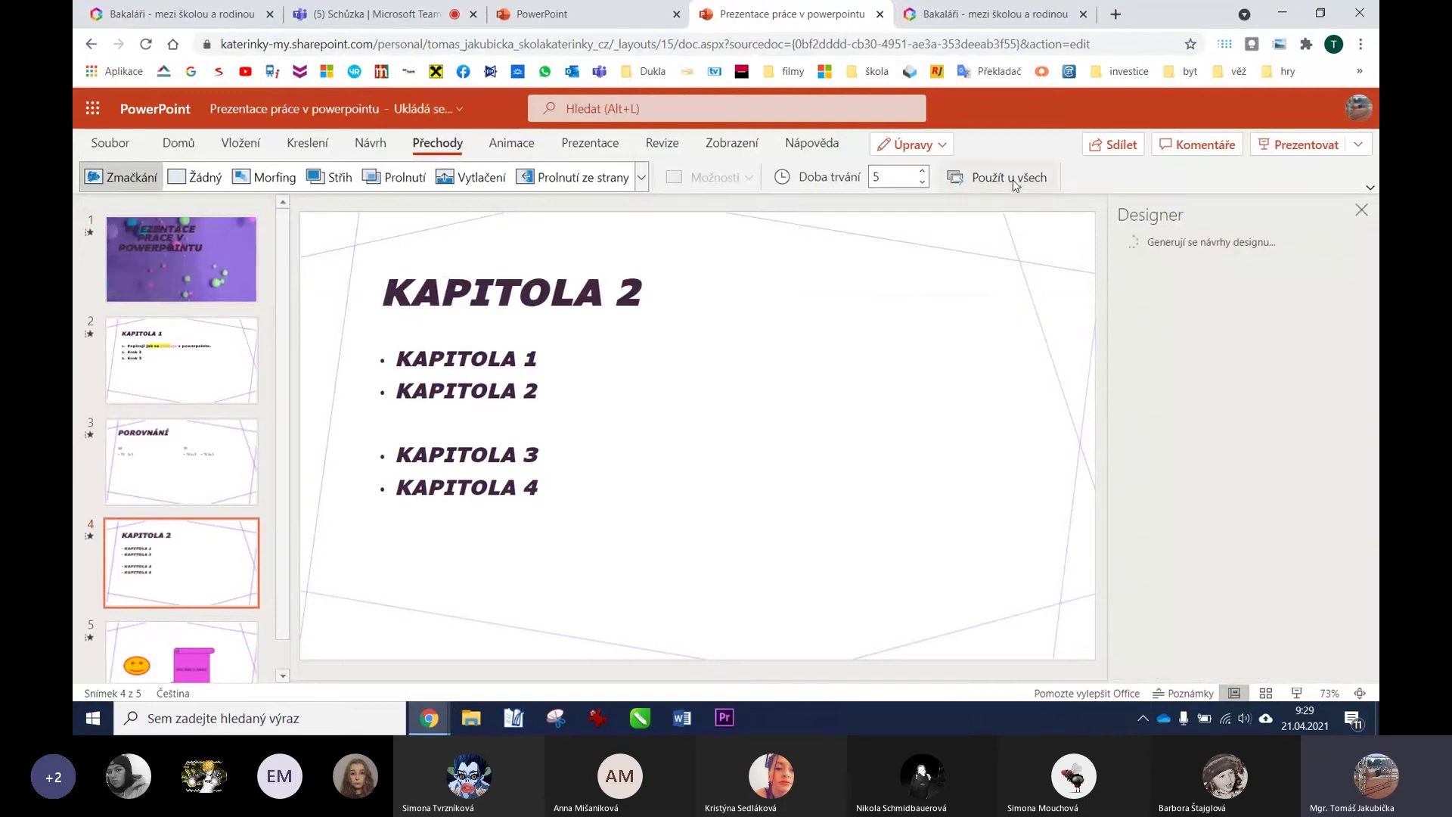
pyautogui.click(1296, 693)
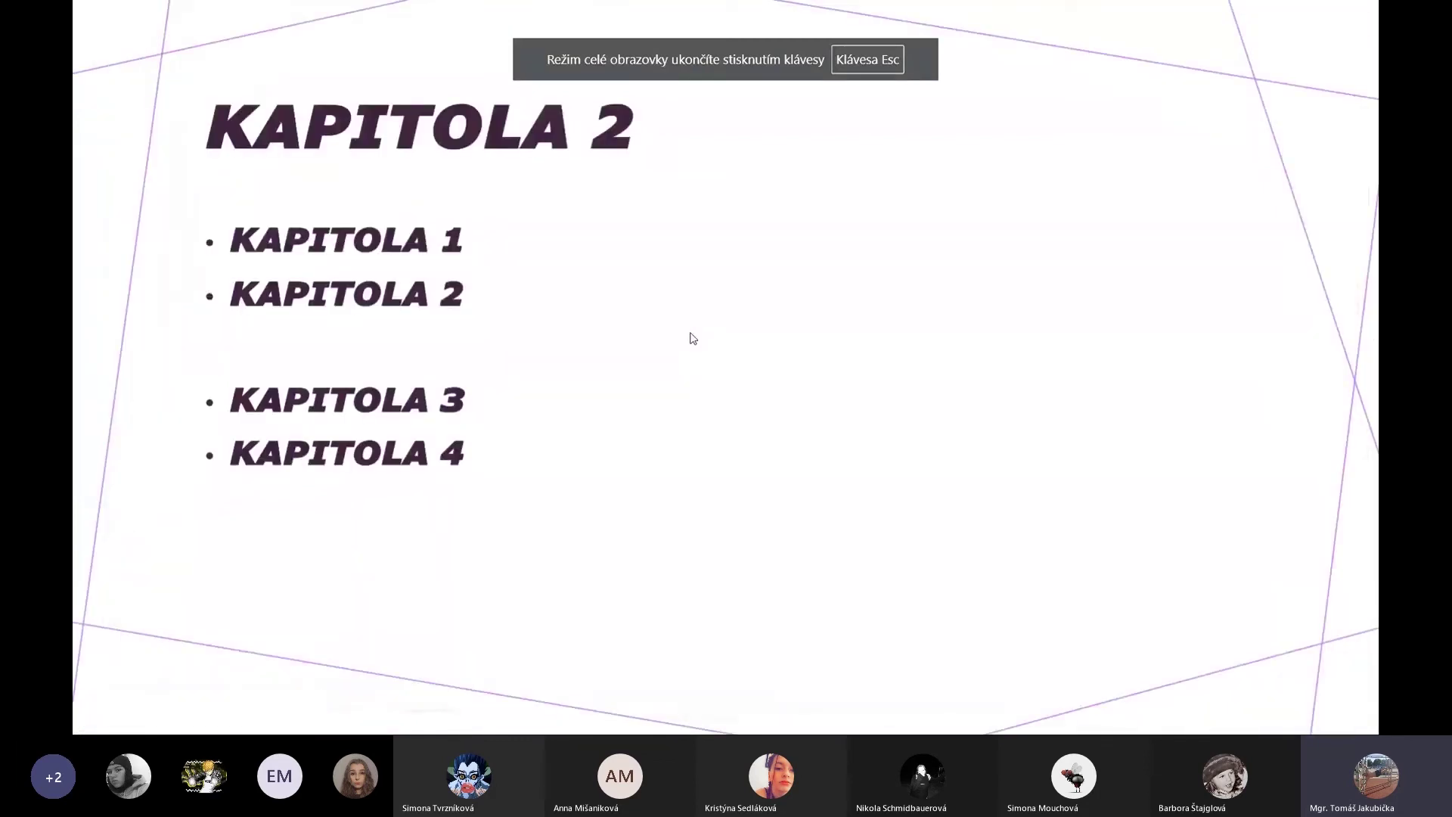
pyautogui.press('Right')
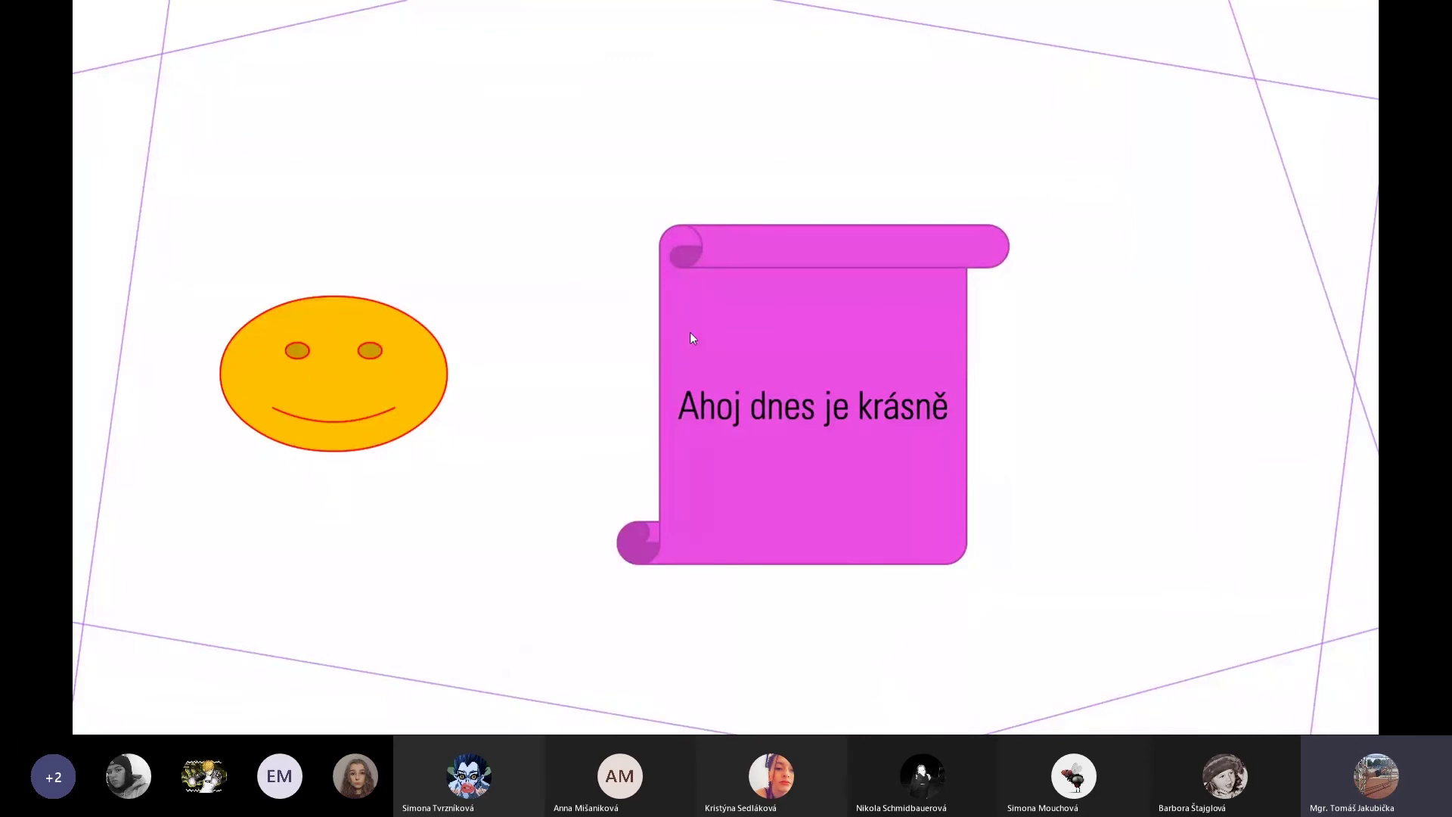
pyautogui.press('Escape')
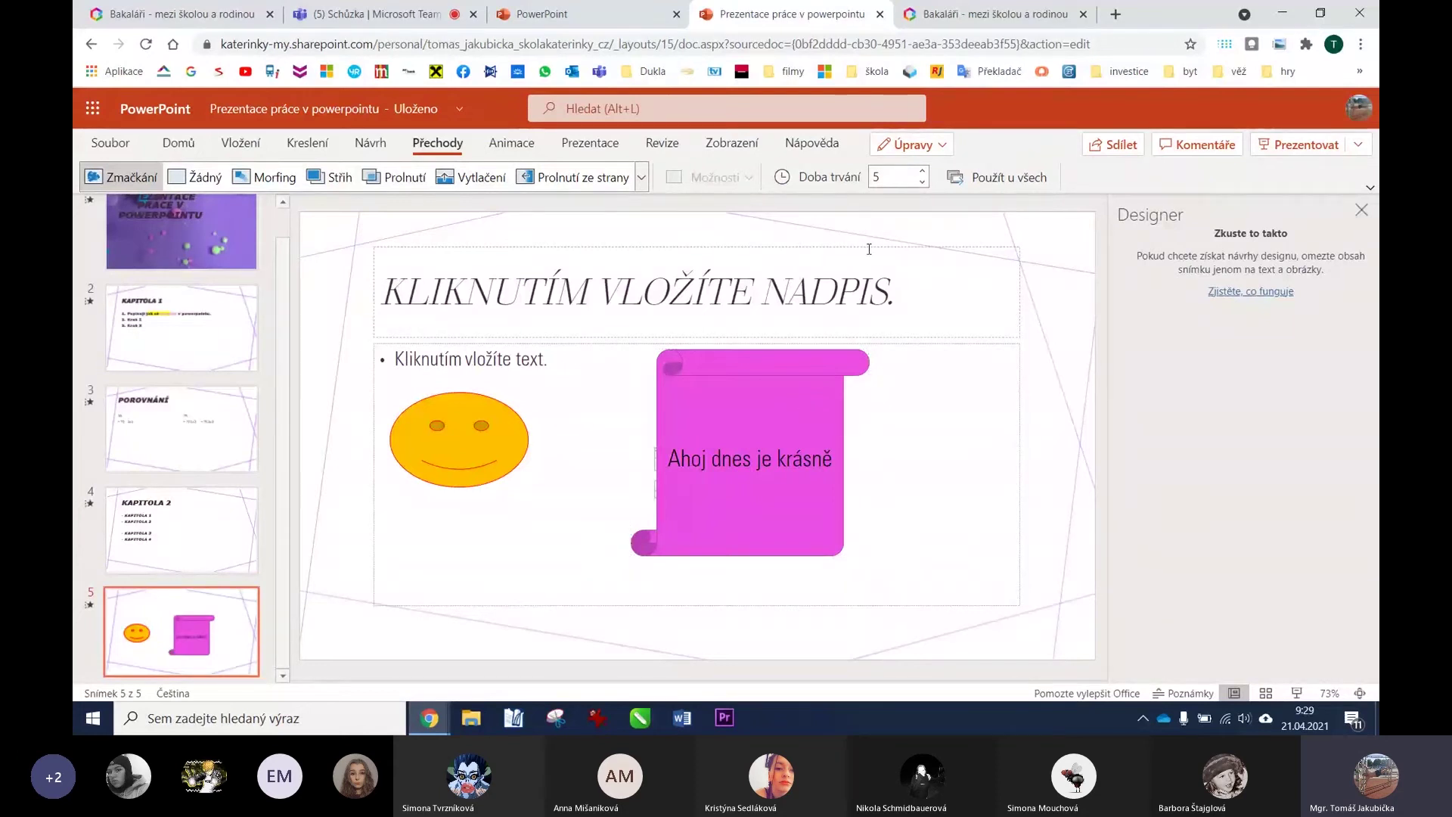
# Change the smiley slide's transition duration to 2, then select the KAPITOLA 1 slide.
pyautogui.click(870, 178)
pyautogui.write('2')
pyautogui.click(985, 431)
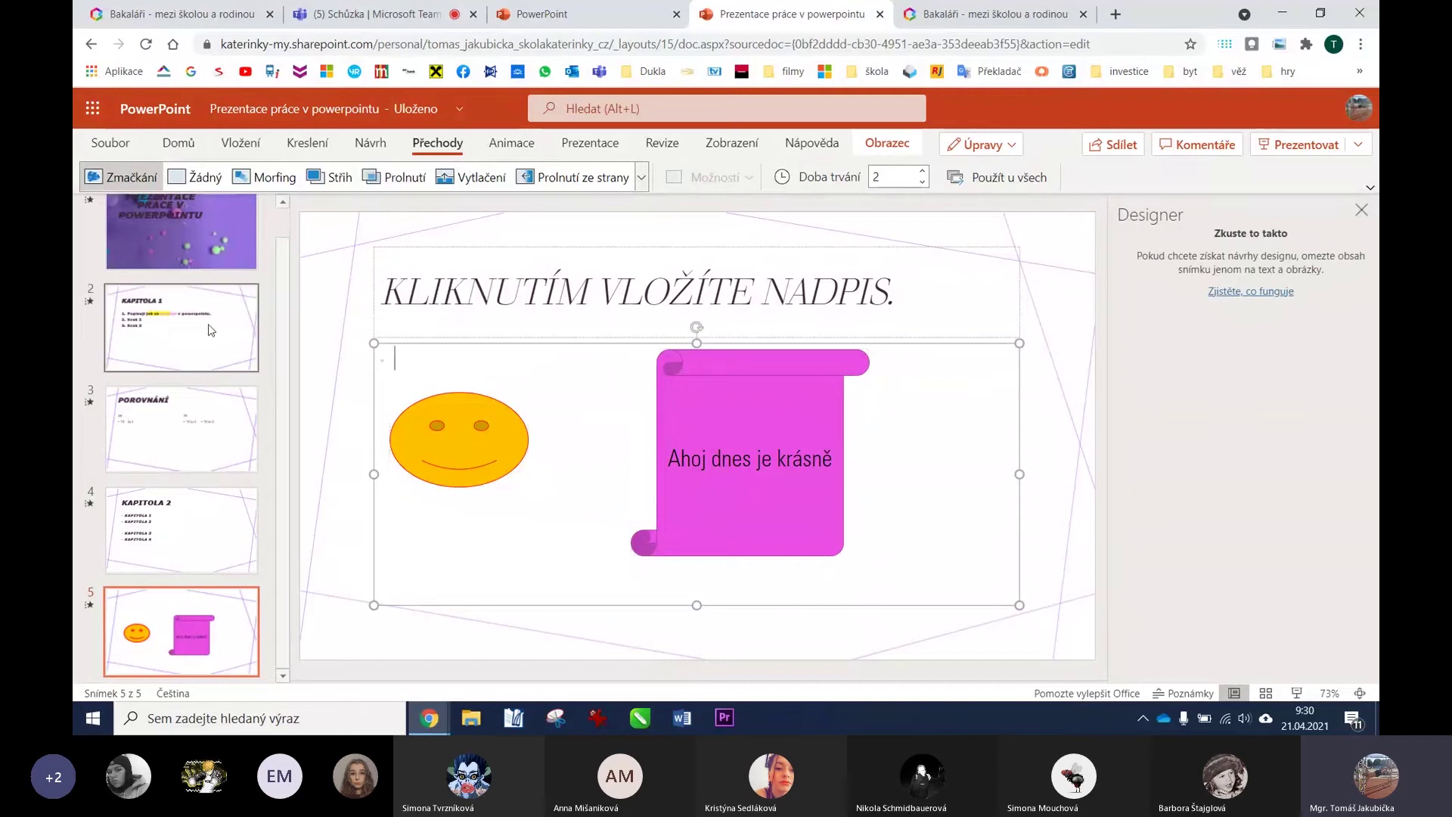
pyautogui.click(245, 334)
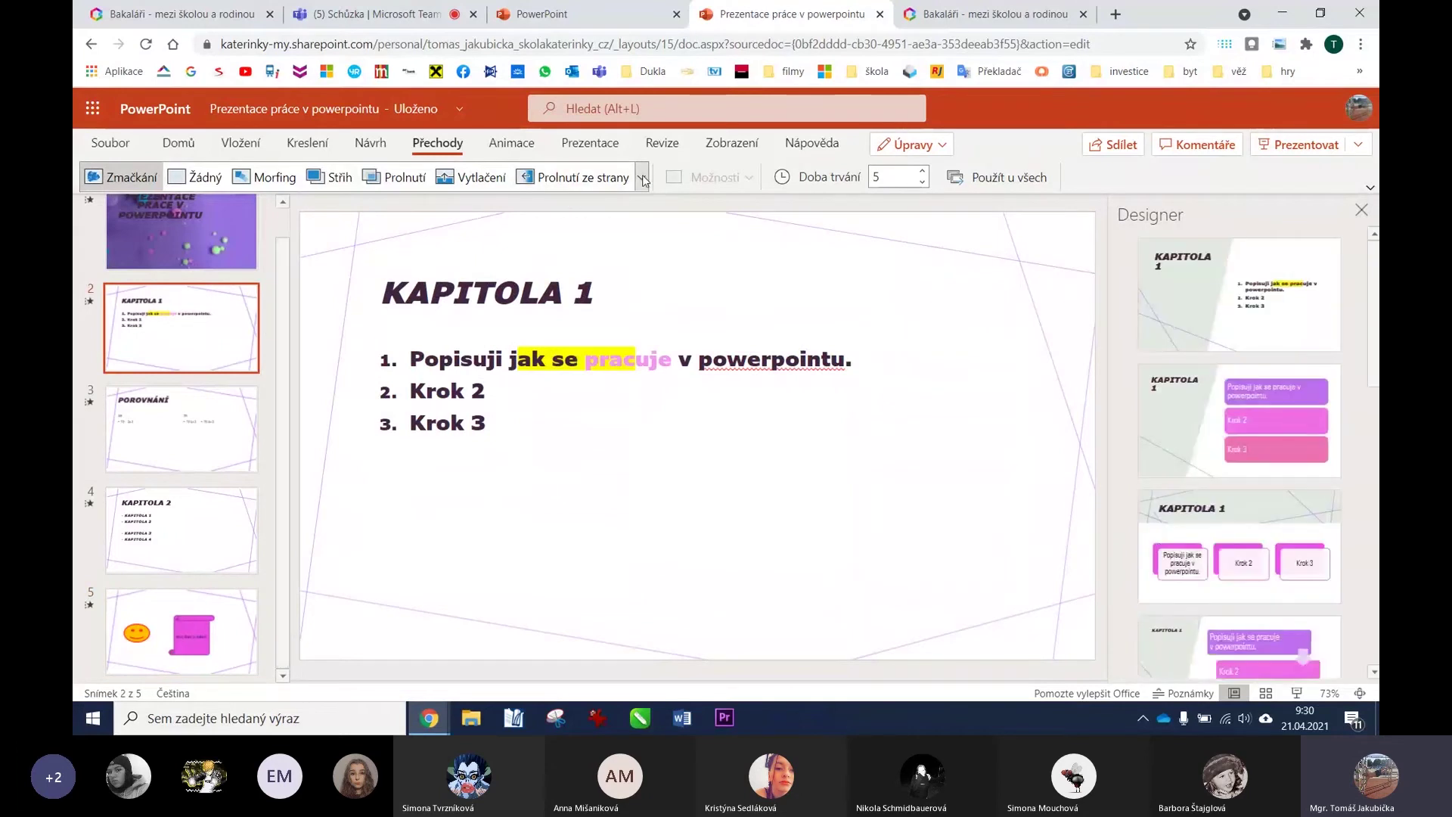
# Apply the Obrazec transition to KAPITOLA 1 and check POROVNÁNÍ's transition.
pyautogui.click(642, 178)
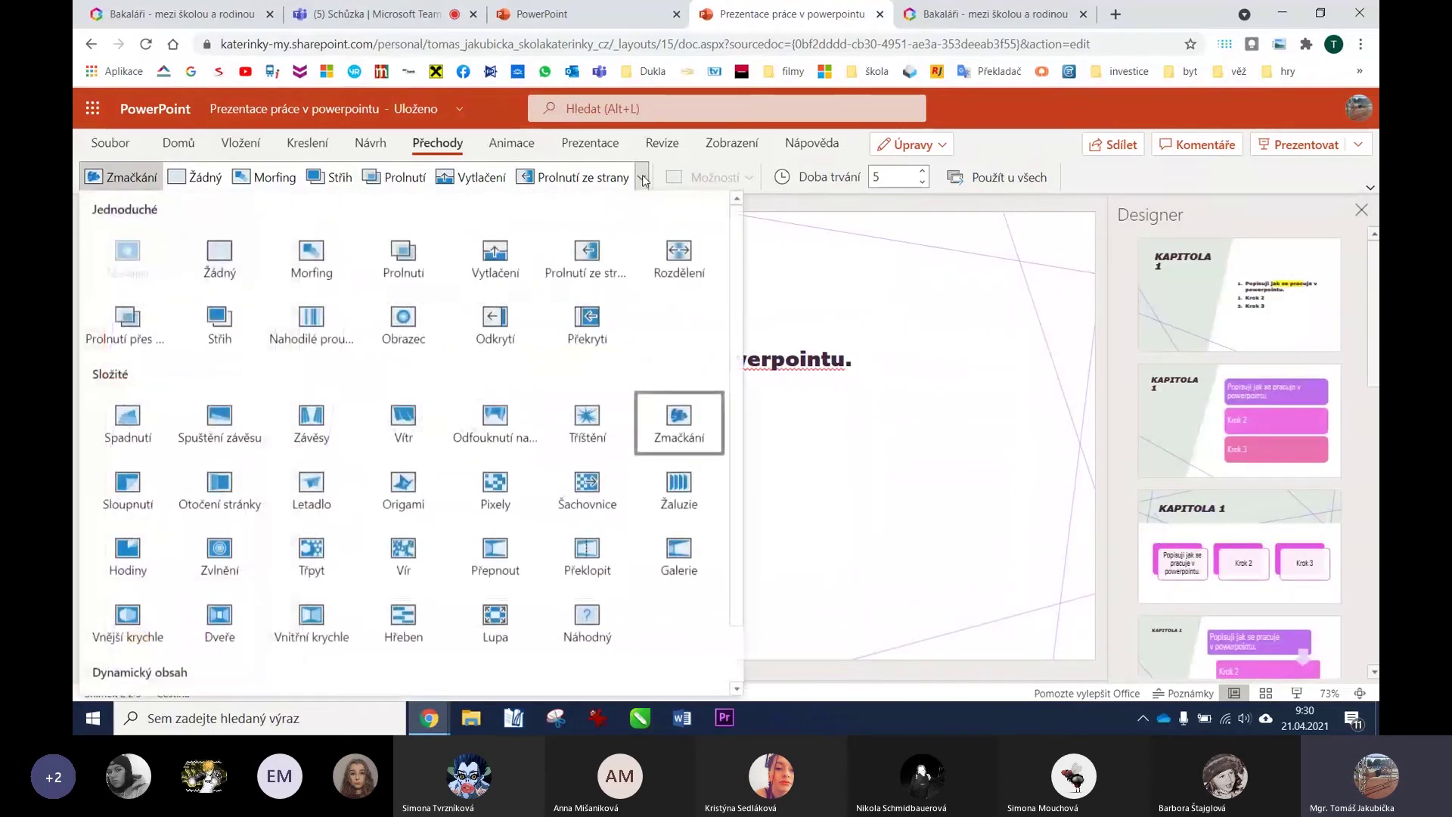
pyautogui.click(403, 322)
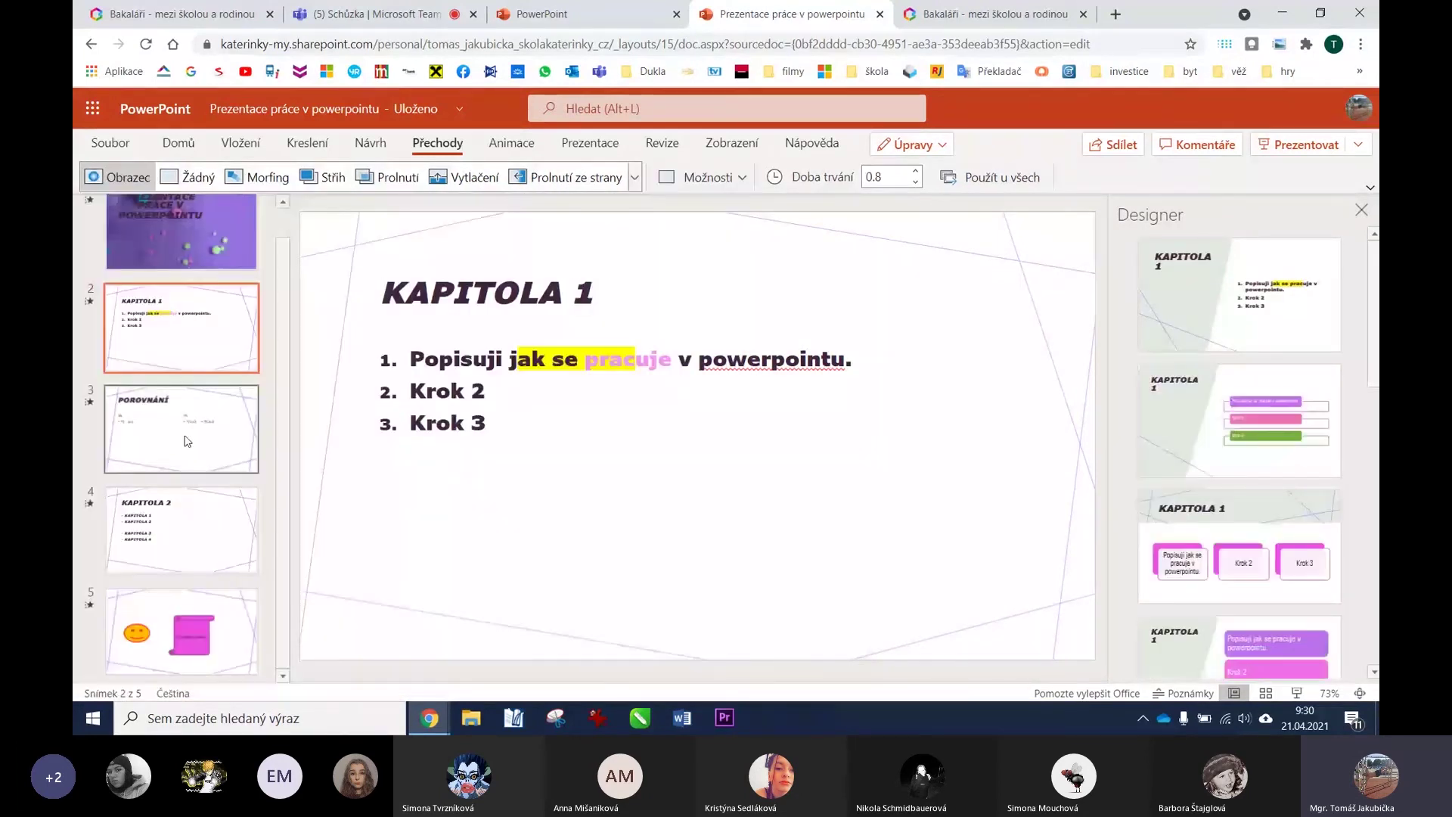
pyautogui.click(188, 441)
pyautogui.click(634, 178)
pyautogui.click(671, 412)
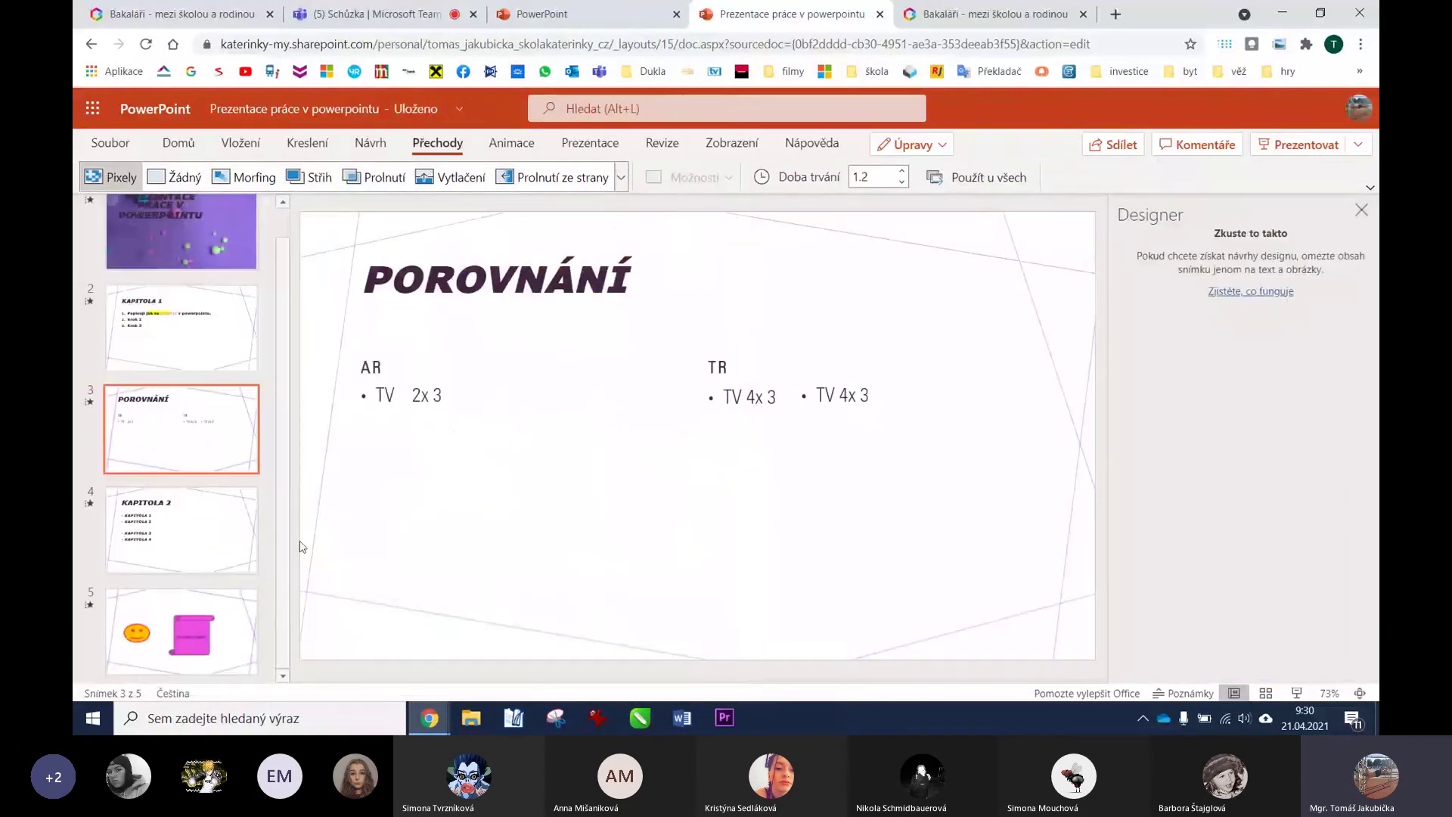
# Check KAPITOLA 2's transition, then give the smiley slide the Hřeben transition.
pyautogui.click(182, 529)
pyautogui.click(641, 179)
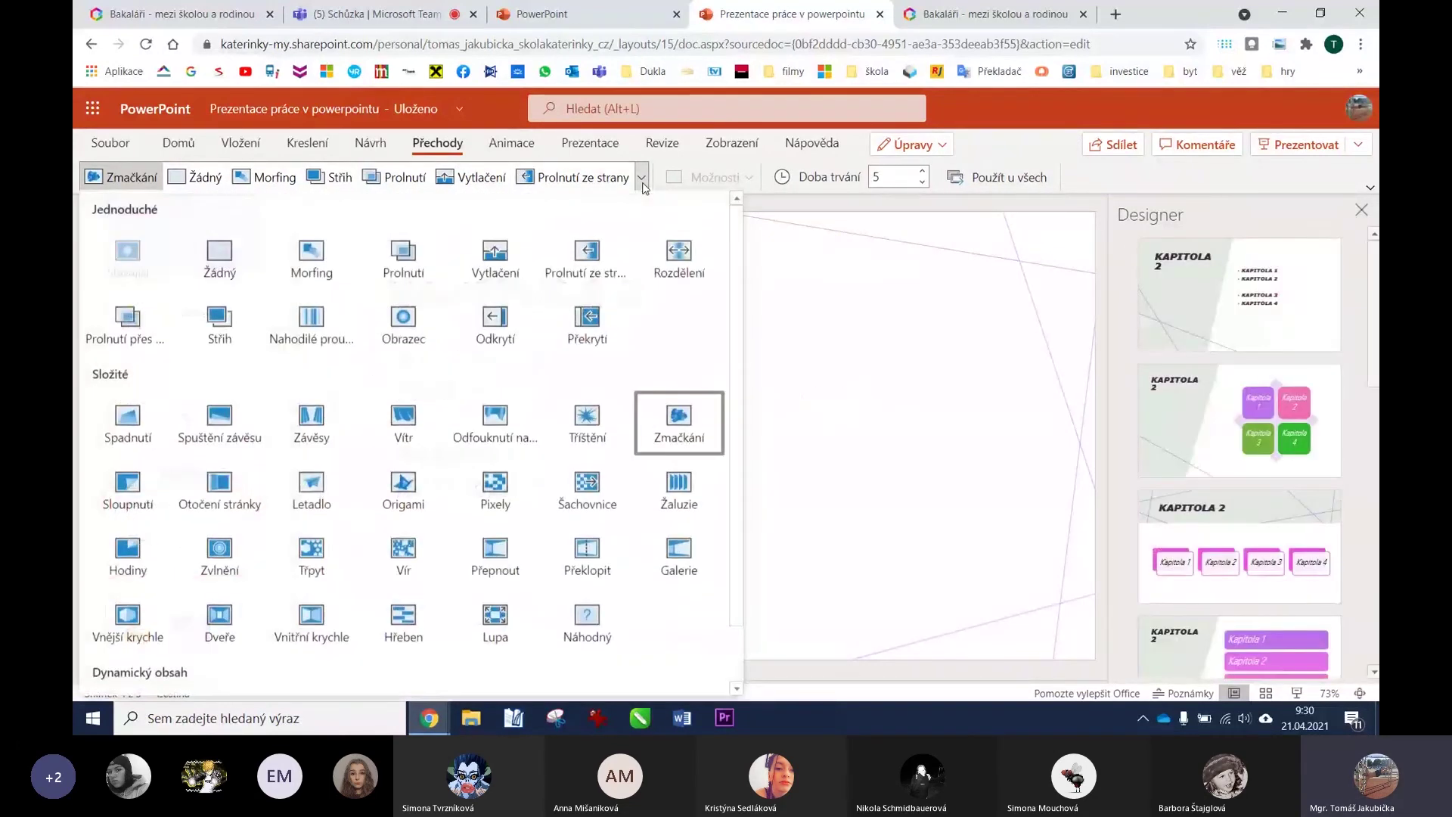
pyautogui.click(312, 250)
pyautogui.click(212, 624)
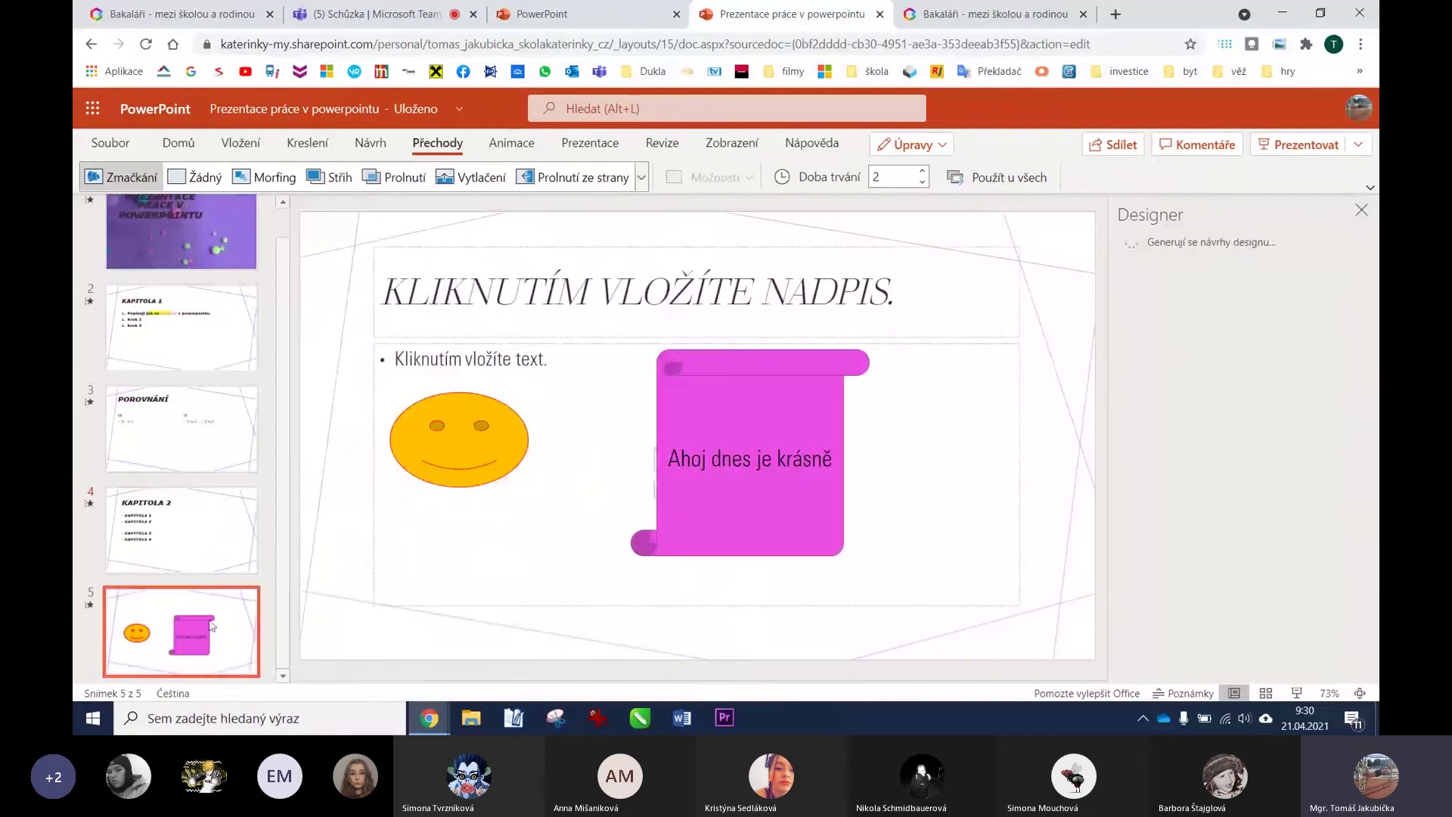
pyautogui.click(641, 177)
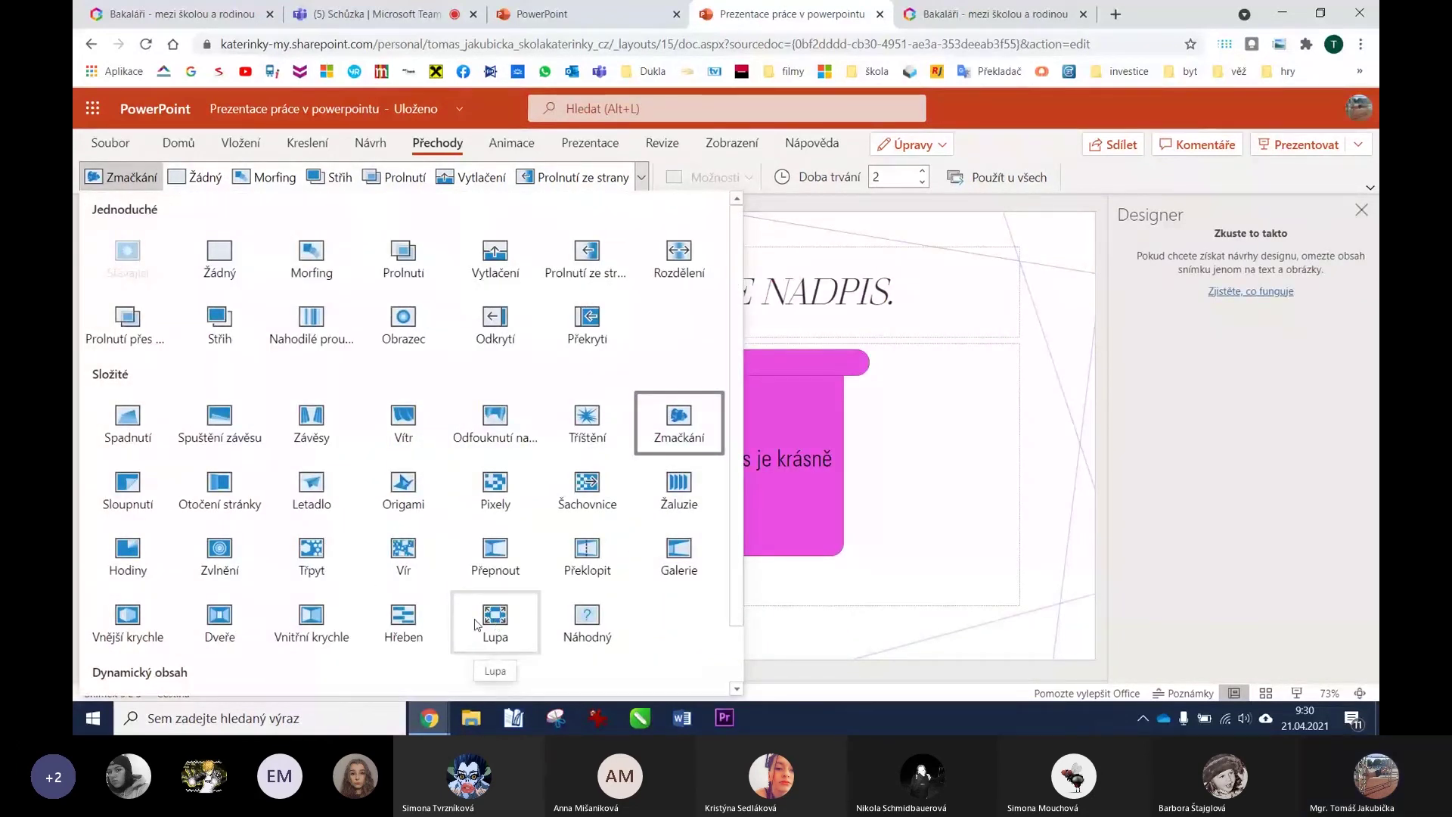
pyautogui.click(407, 621)
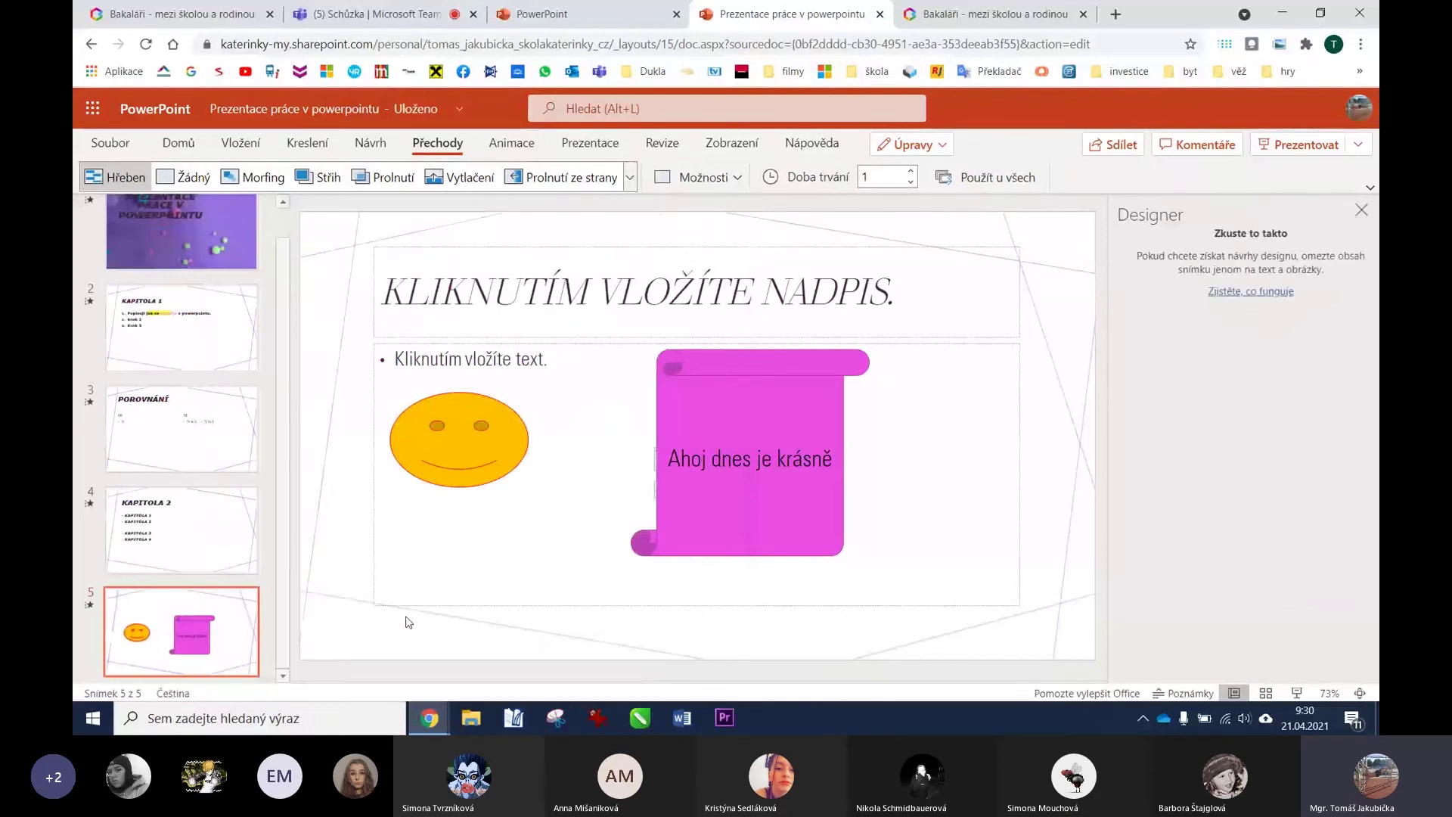
# Preview slide 5, then run the whole show from slide 1, playing its video, to the end.
pyautogui.click(1294, 691)
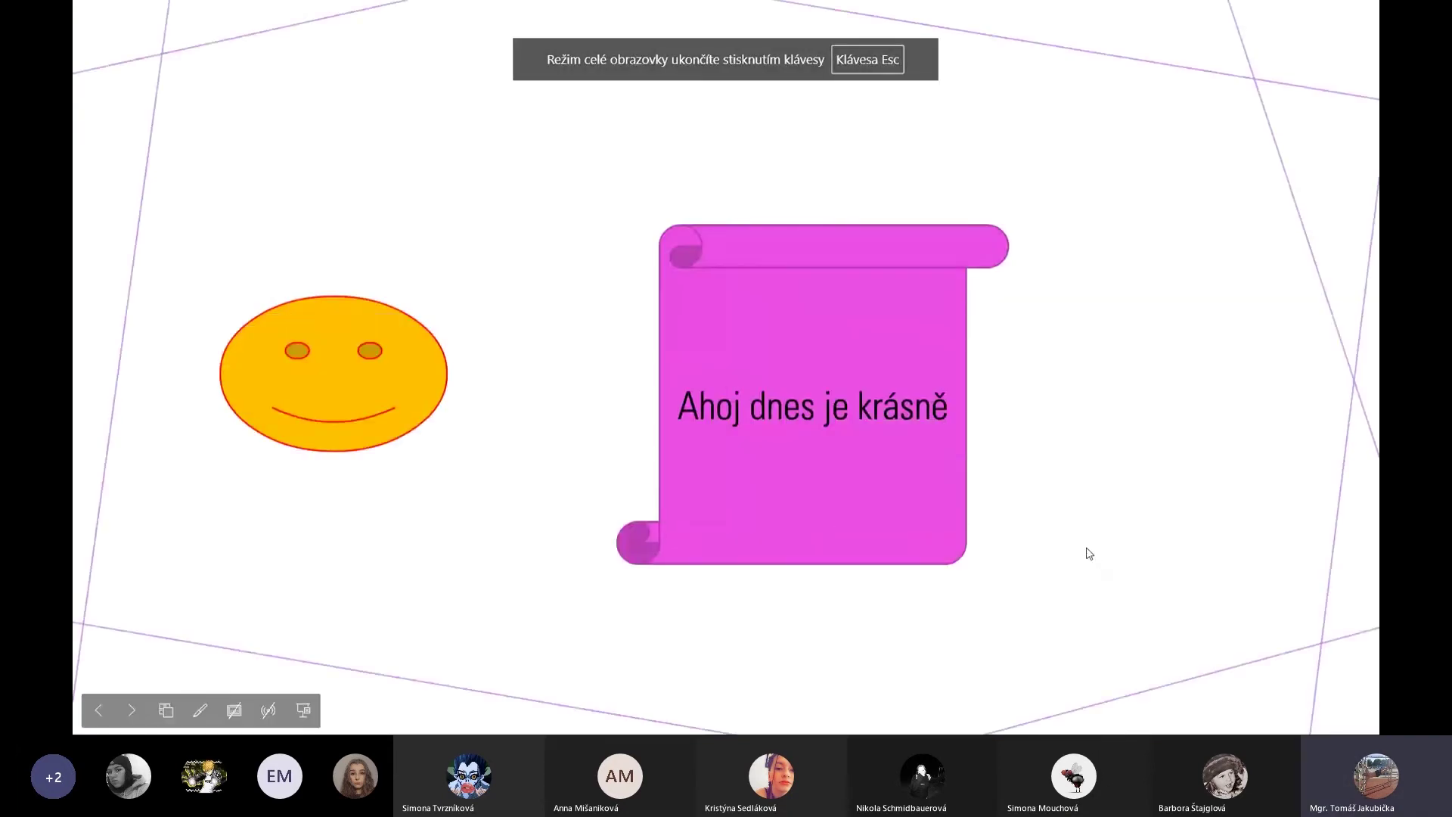
pyautogui.press('Escape')
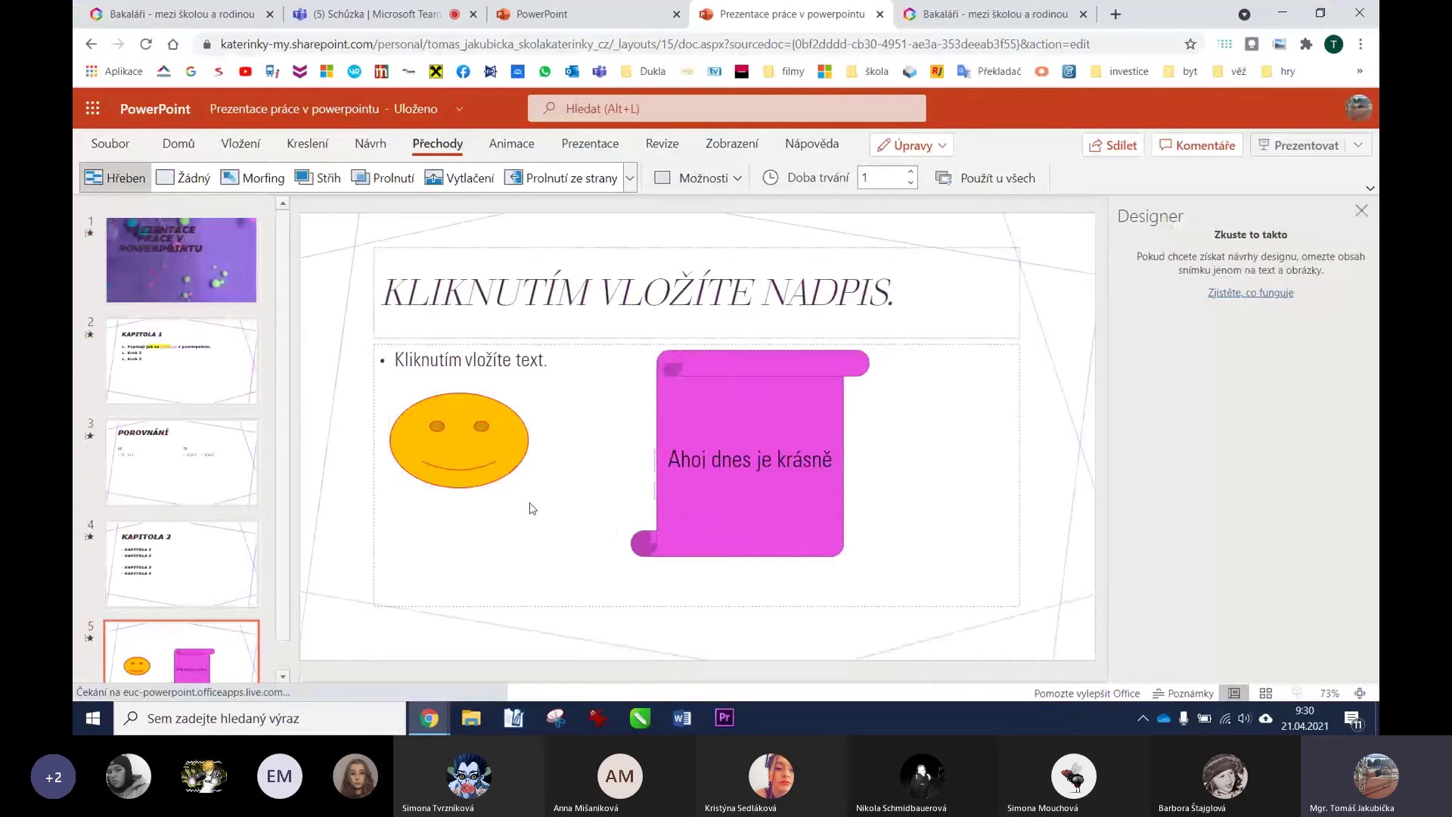
pyautogui.click(182, 259)
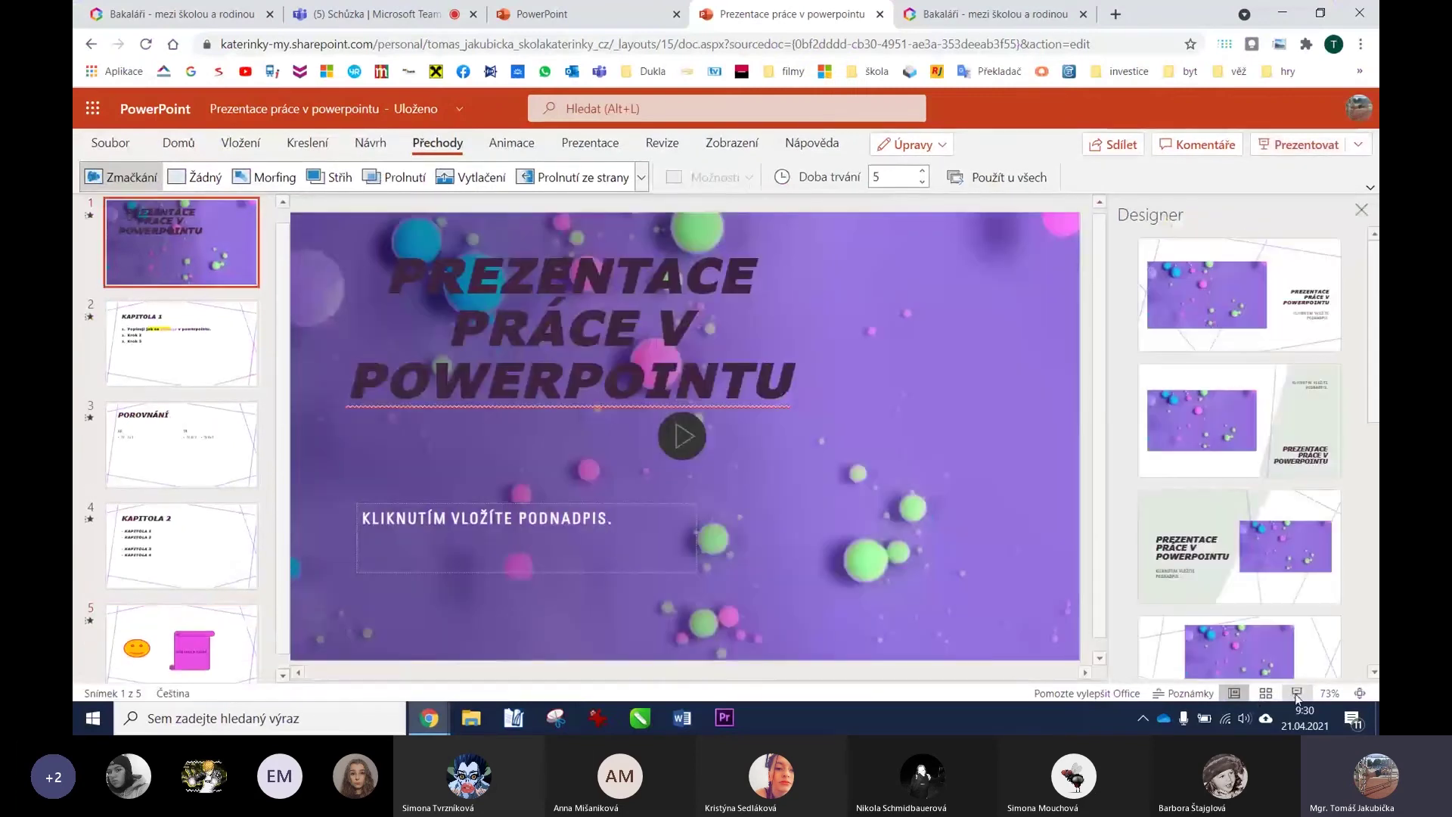
pyautogui.click(1295, 692)
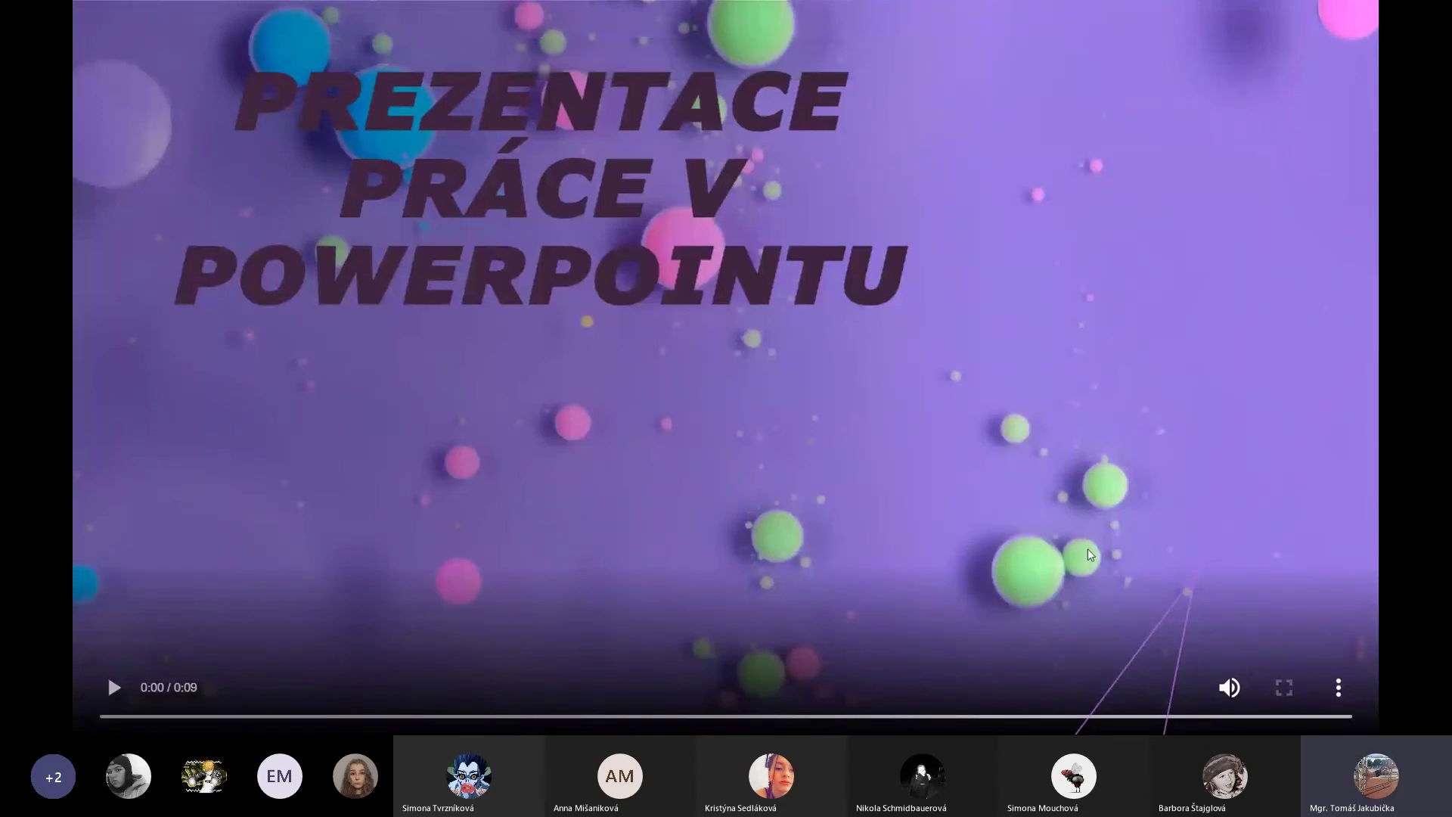
pyautogui.click(113, 688)
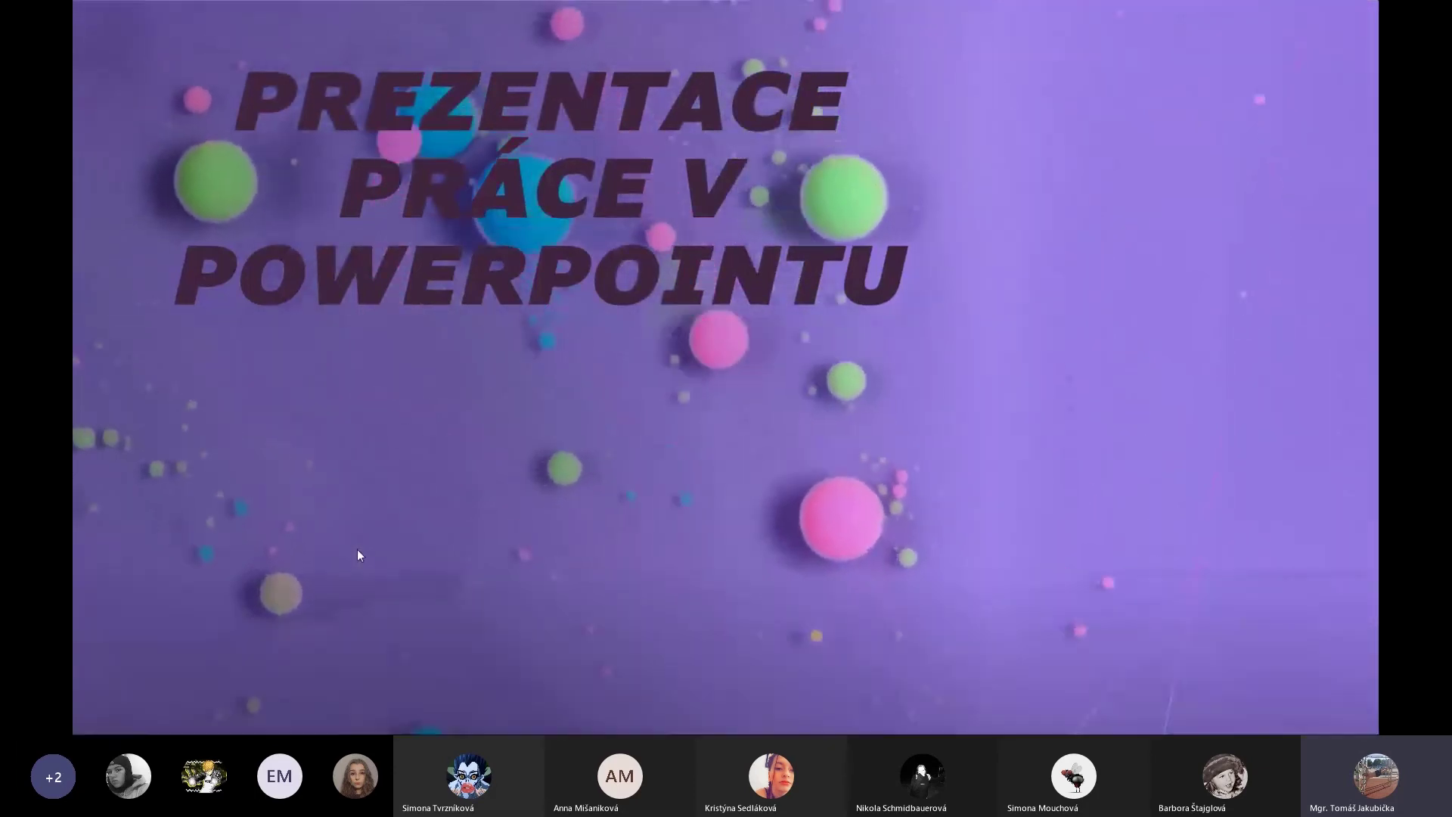
pyautogui.press('Right')
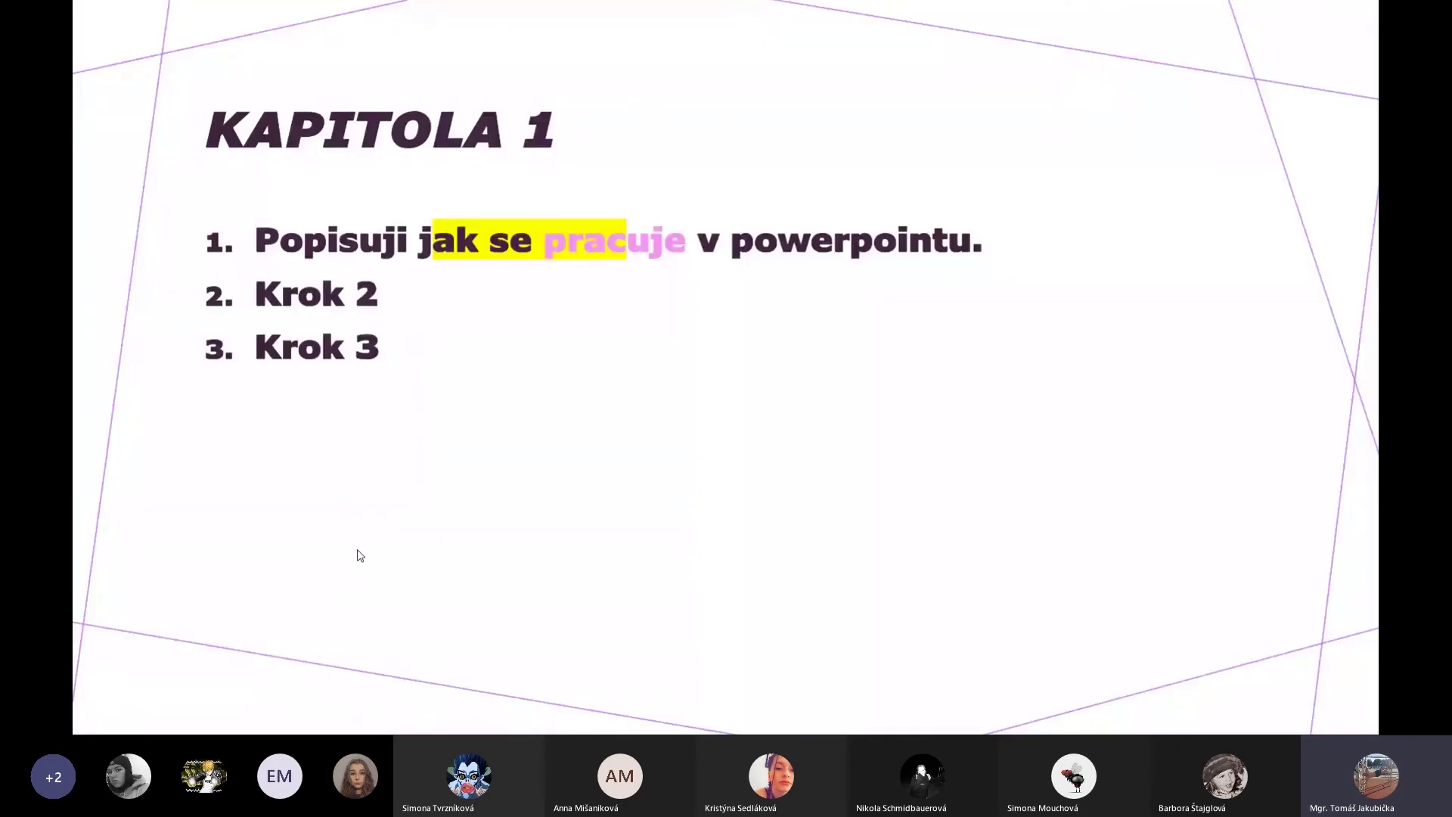
pyautogui.press('Right')
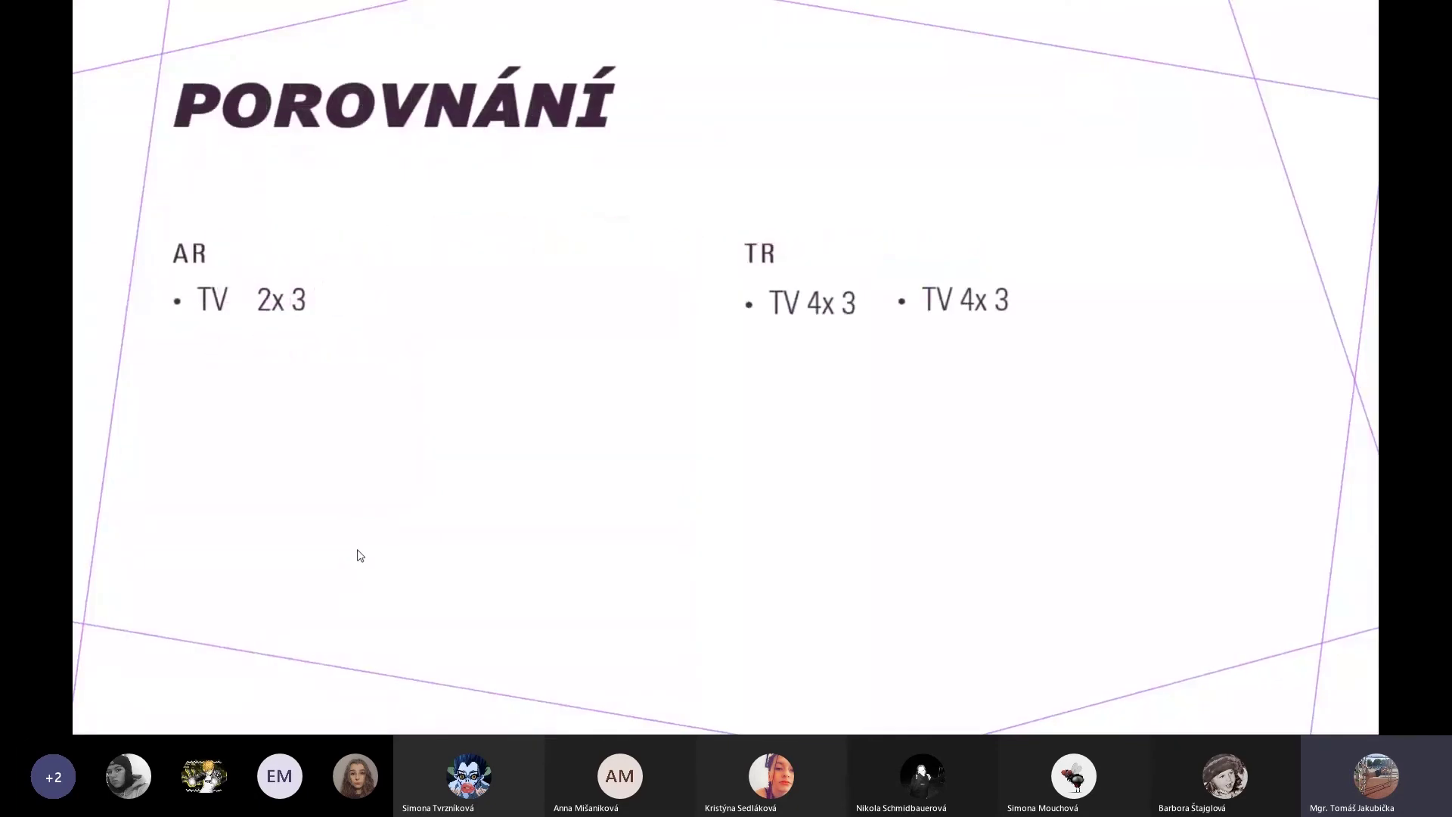
pyautogui.press('Right')
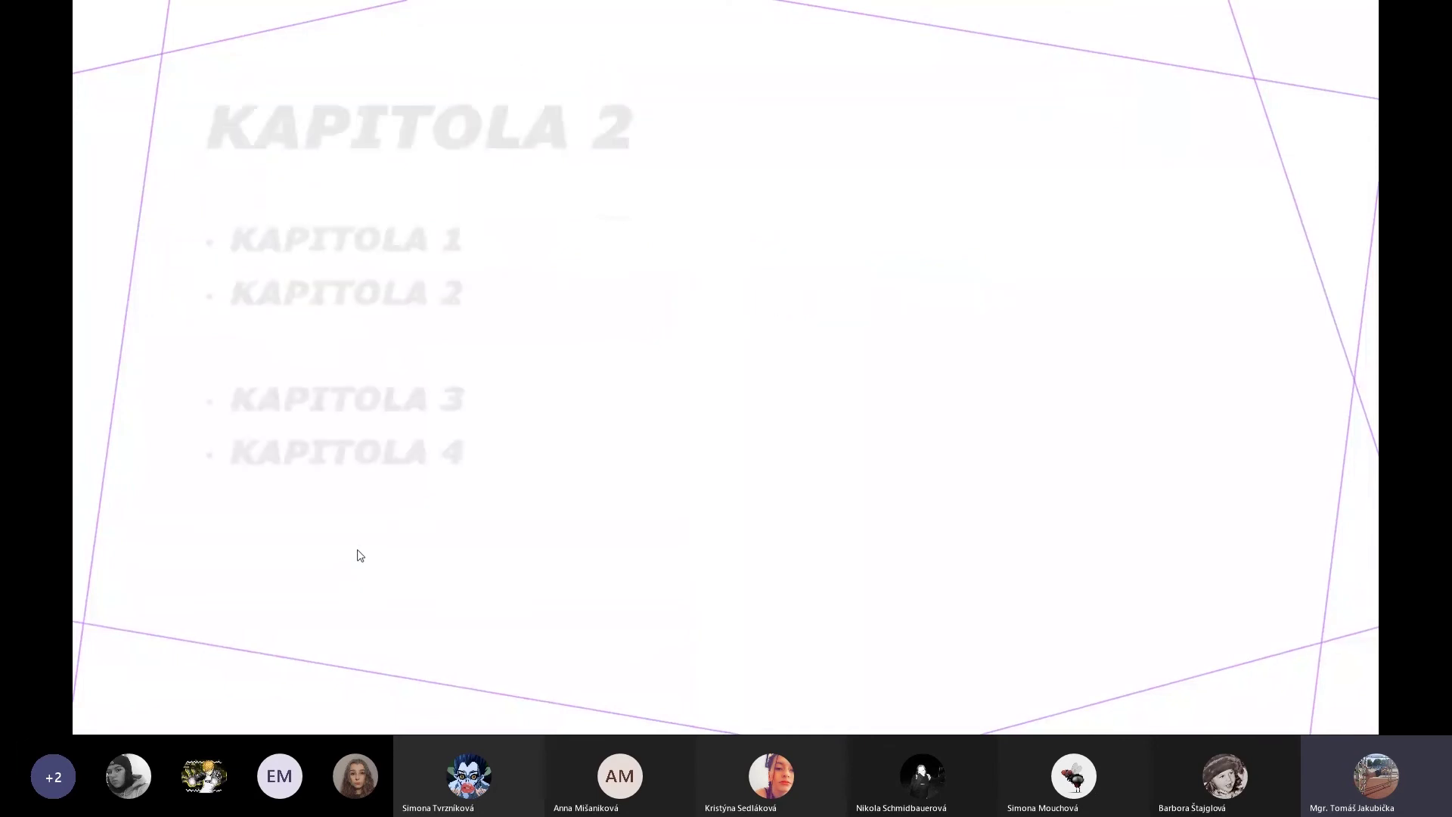
pyautogui.press('Right')
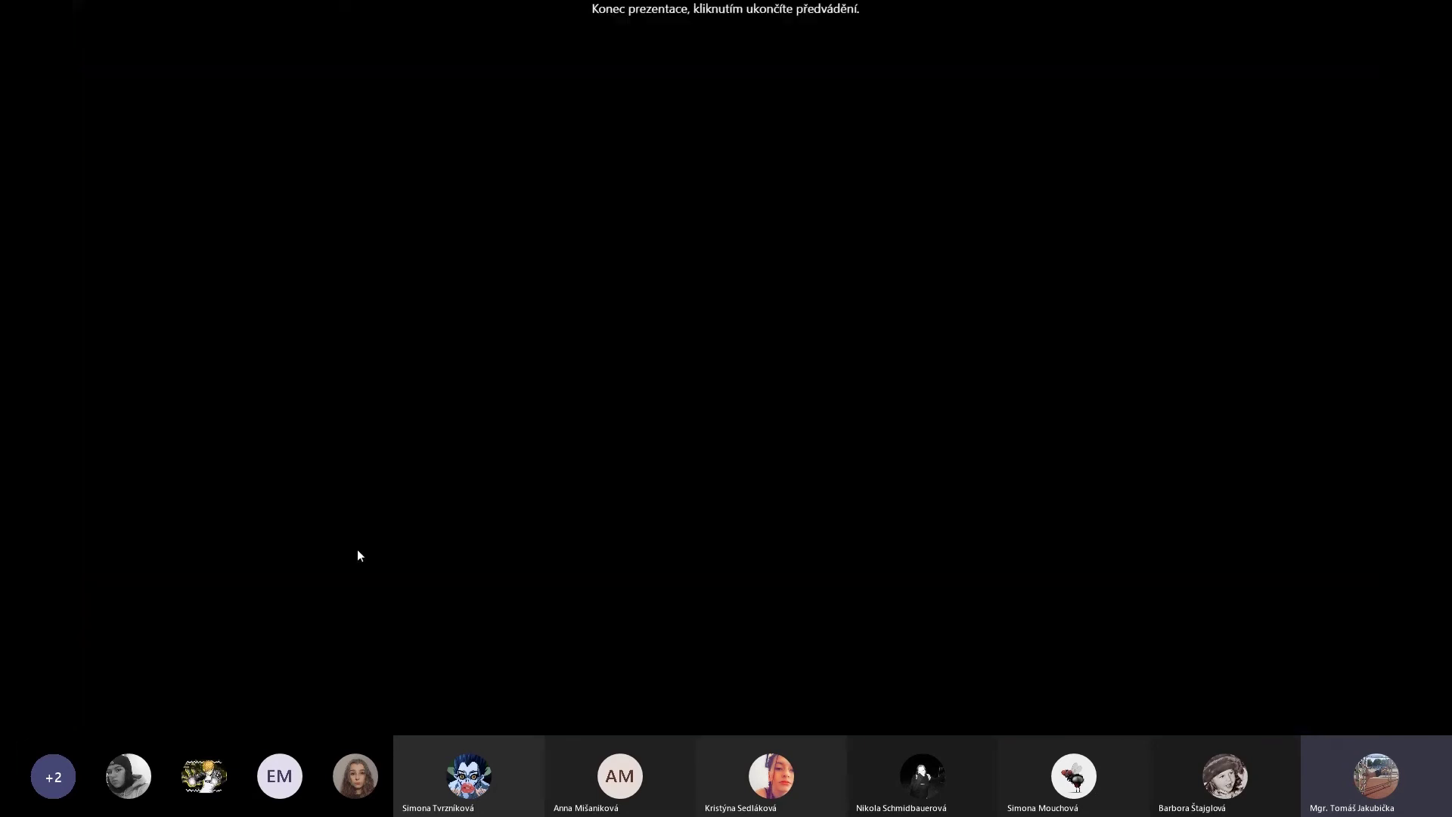
pyautogui.press('Right')
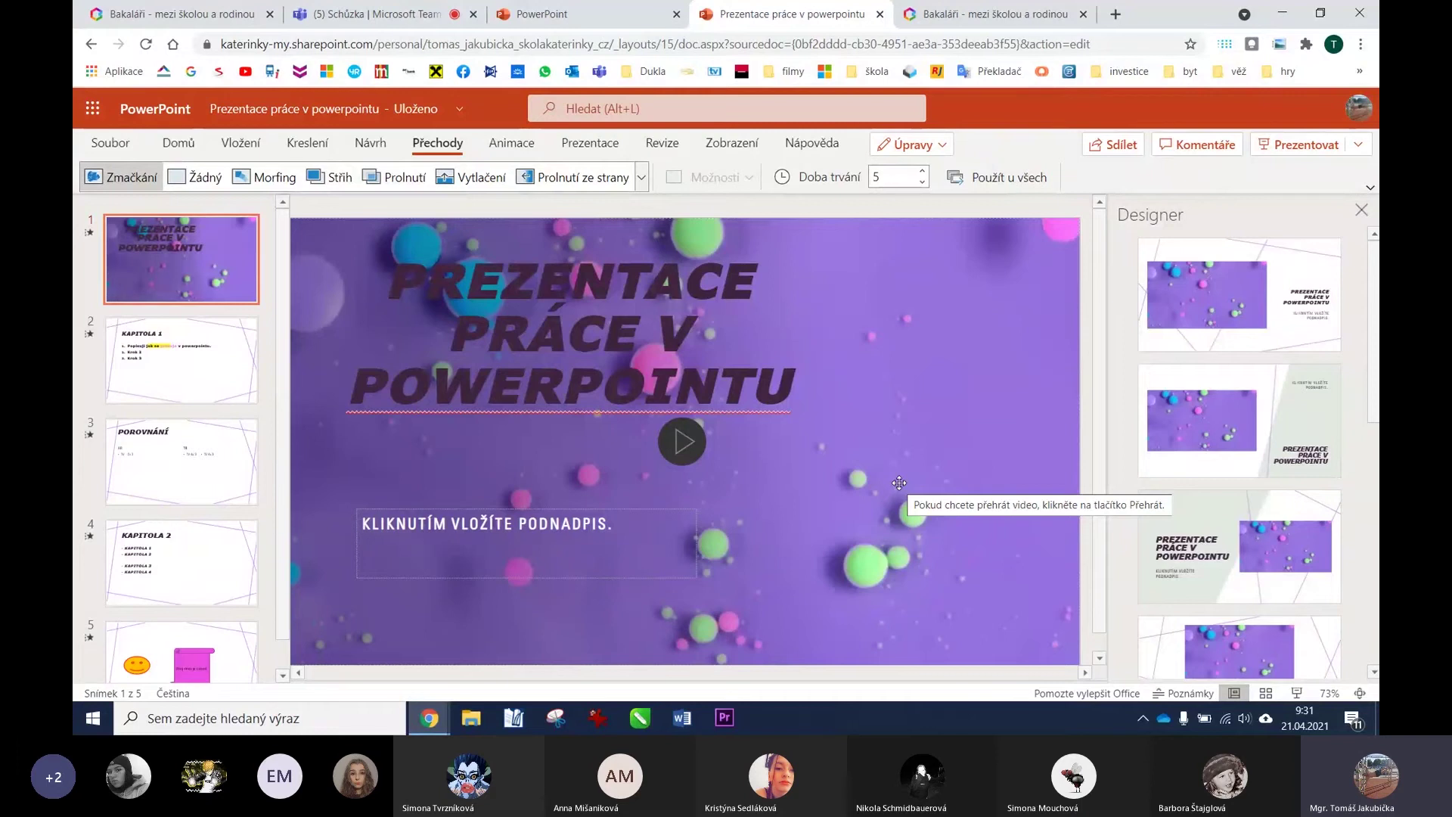
# On KAPITOLA 1, open Animace and select the first line of the numbered list.
pyautogui.click(224, 388)
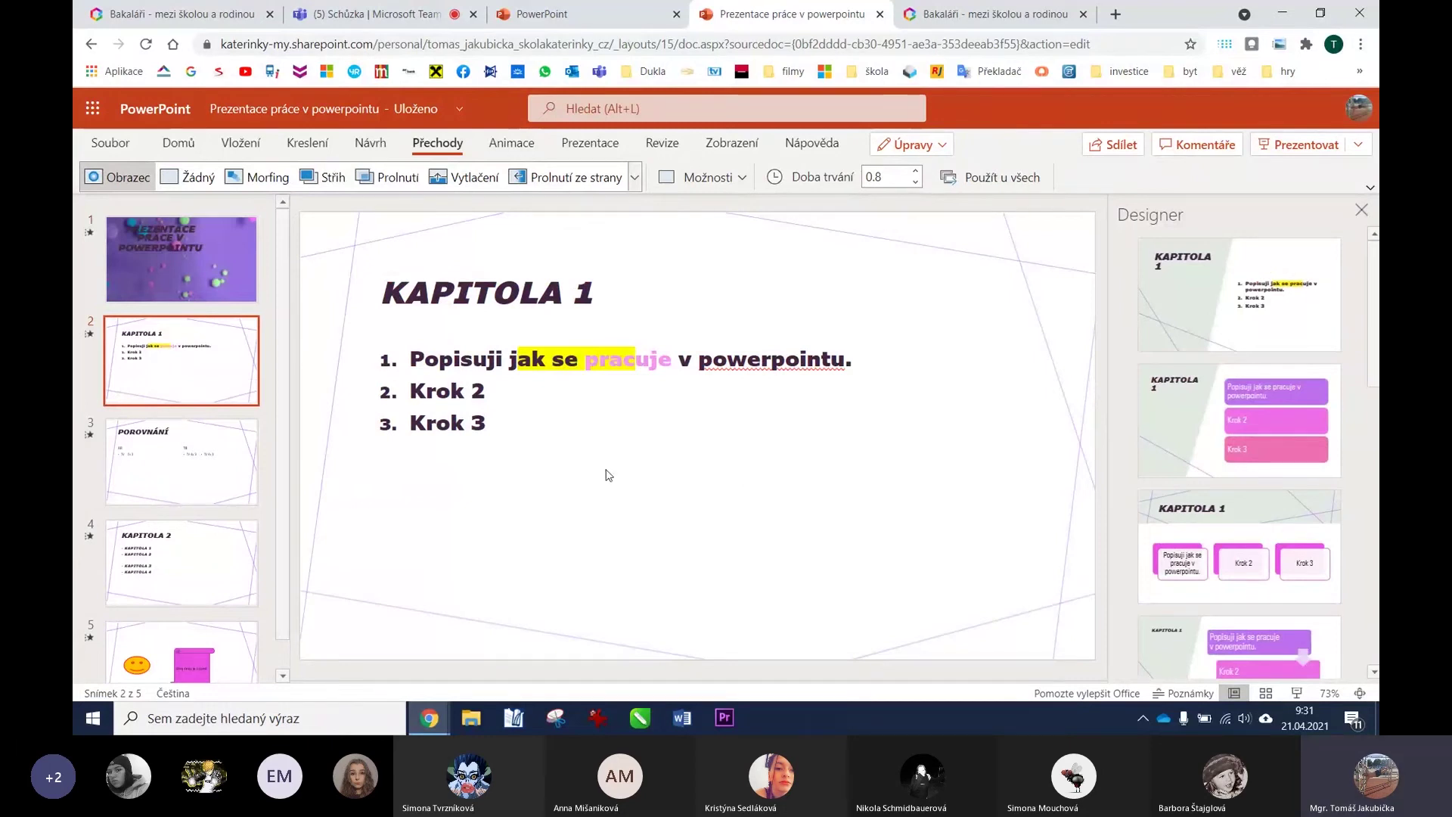
pyautogui.click(513, 148)
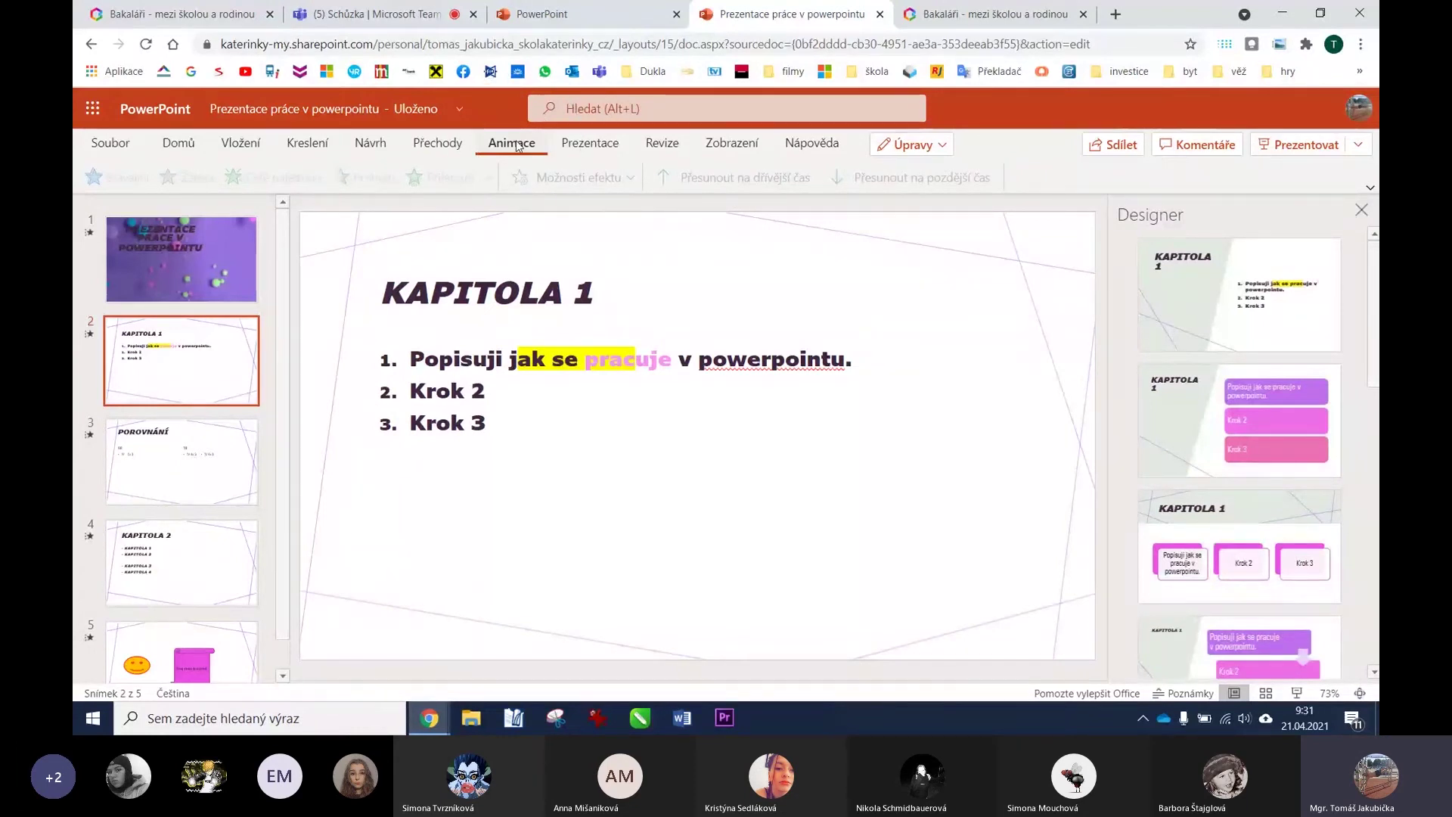
pyautogui.click(512, 364)
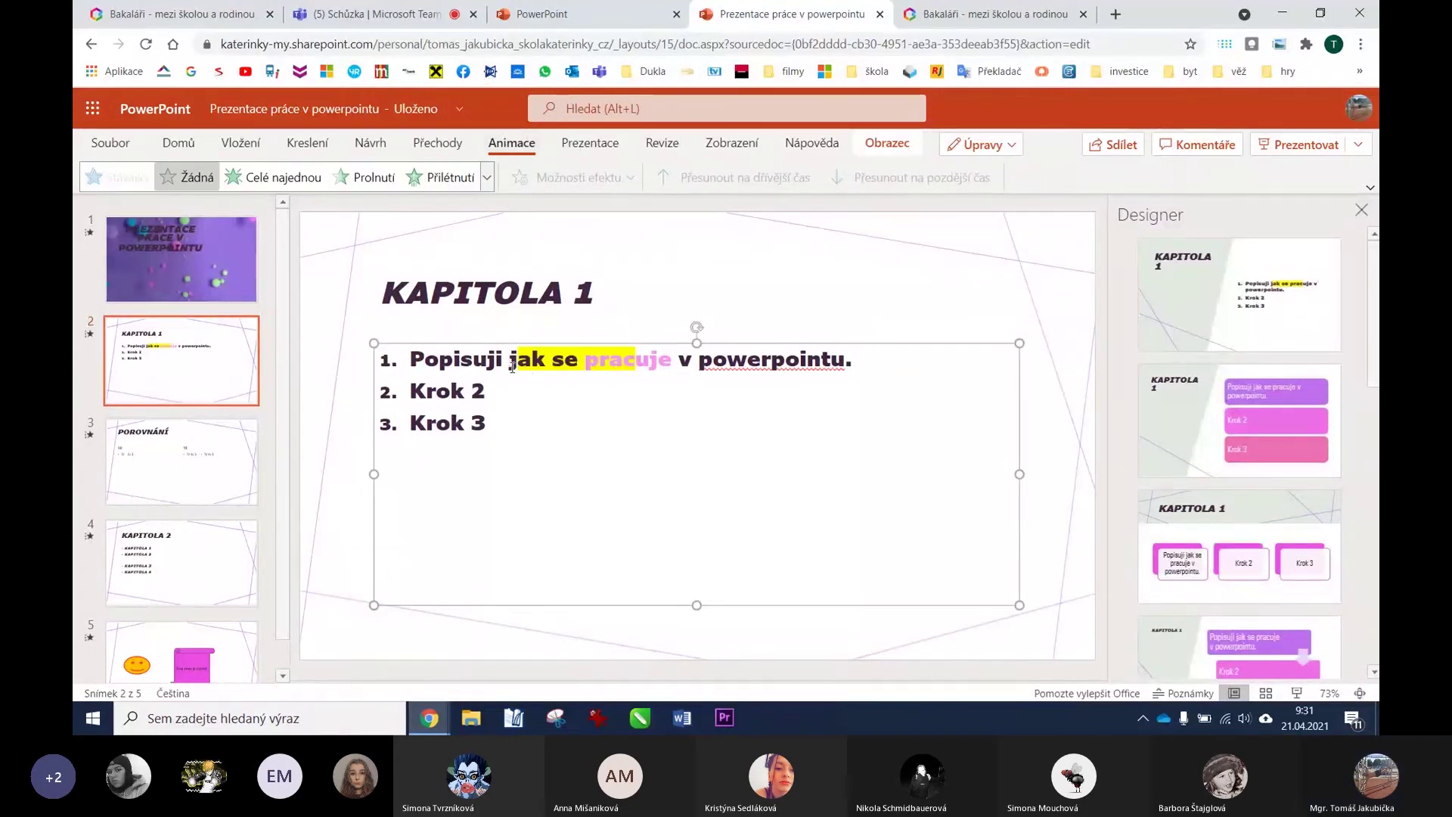
pyautogui.moveTo(858, 362); pyautogui.dragTo(374, 361)
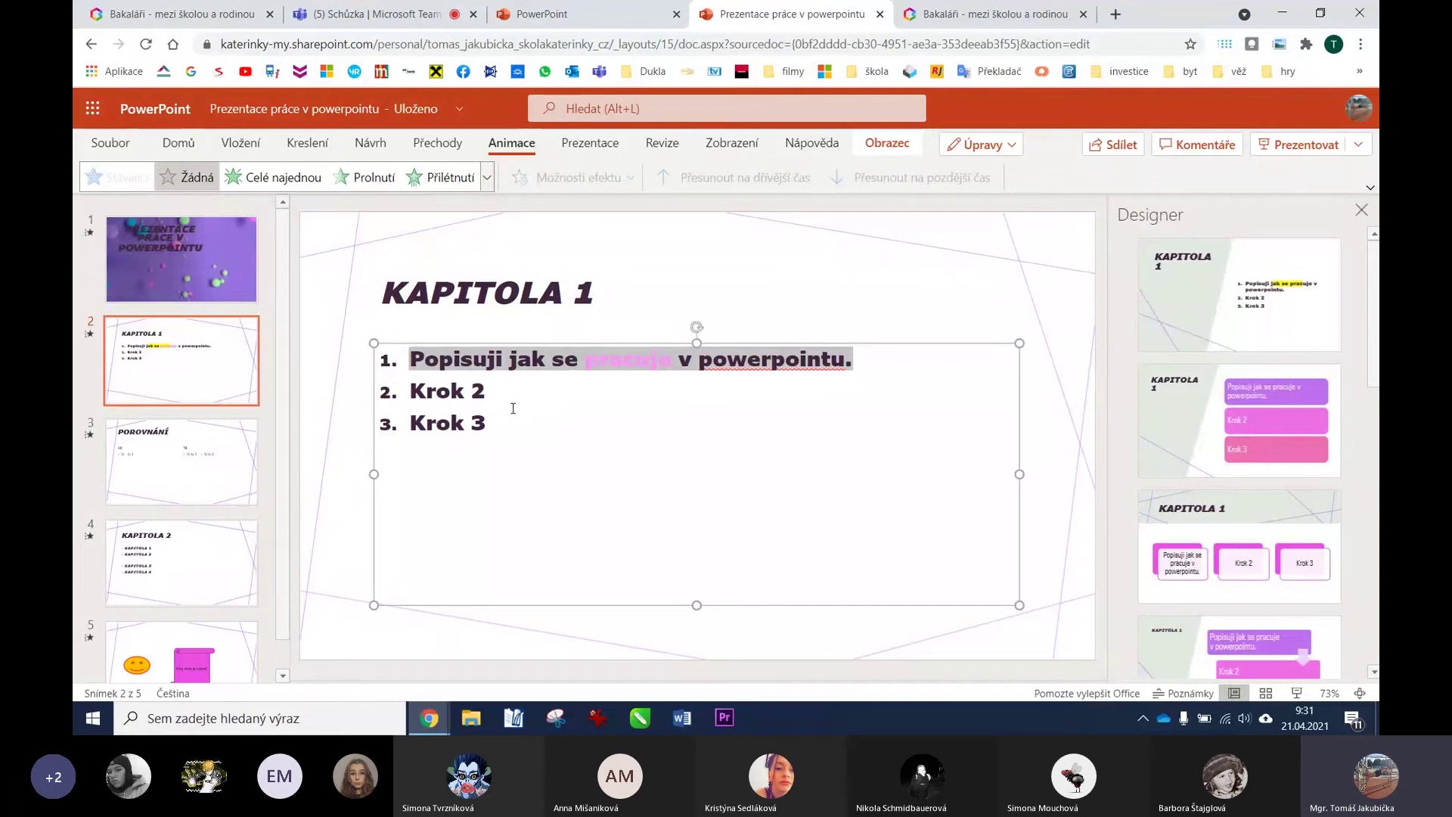
# Browse the full gallery of entrance, emphasis and exit effects without applying one.
pyautogui.click(487, 177)
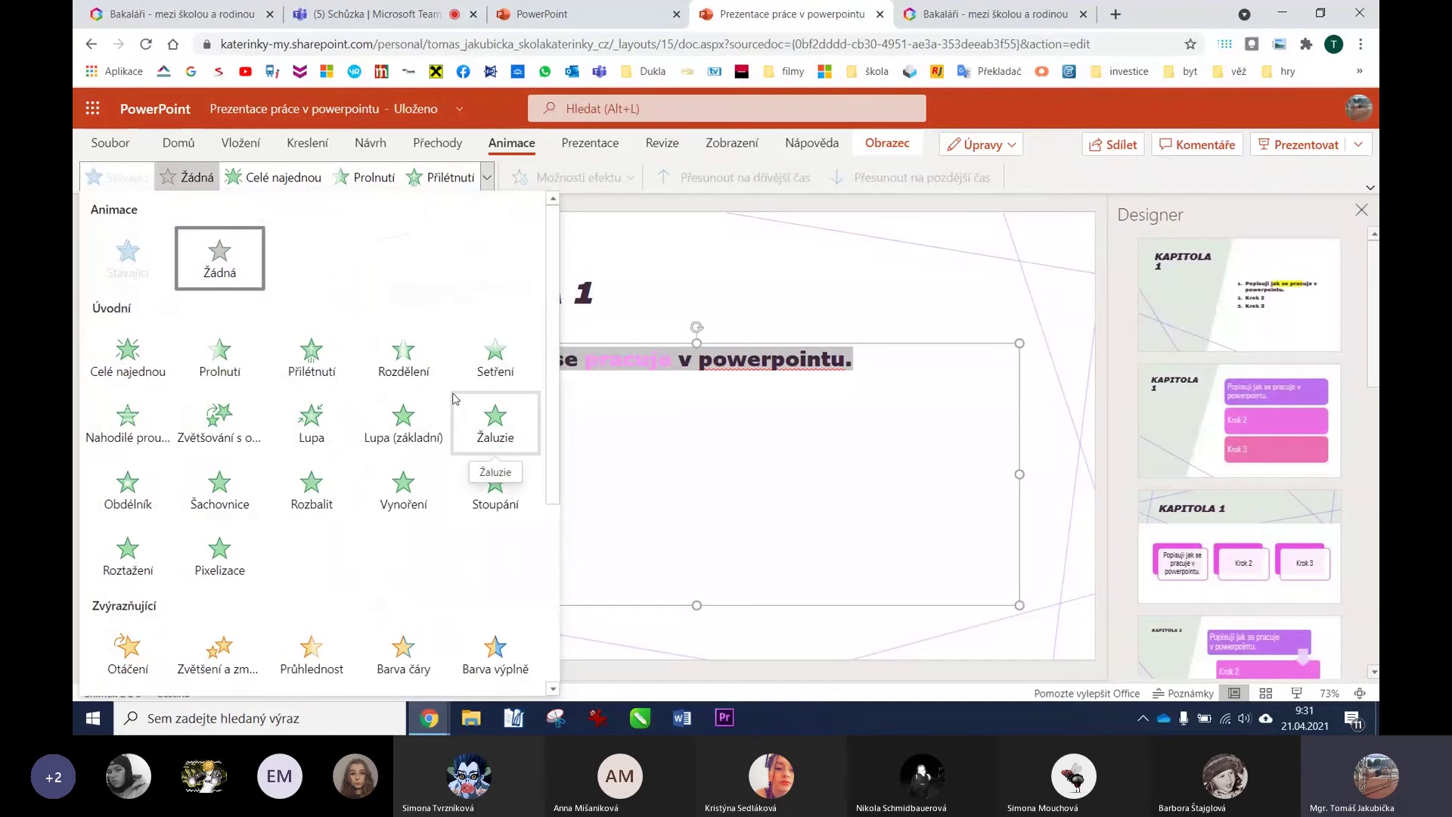
pyautogui.scroll(-1, 453, 399)
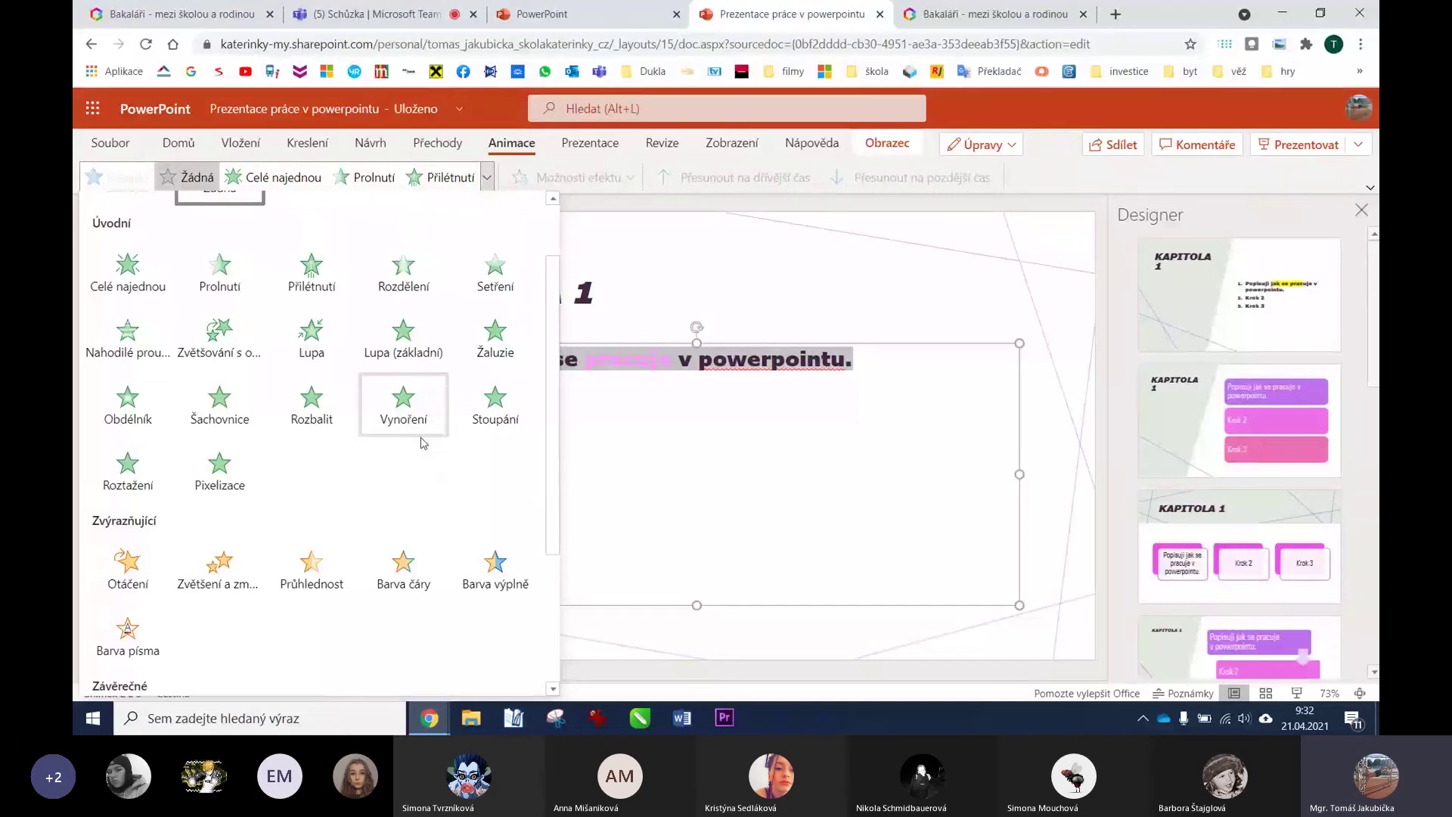
pyautogui.scroll(-1, 414, 444)
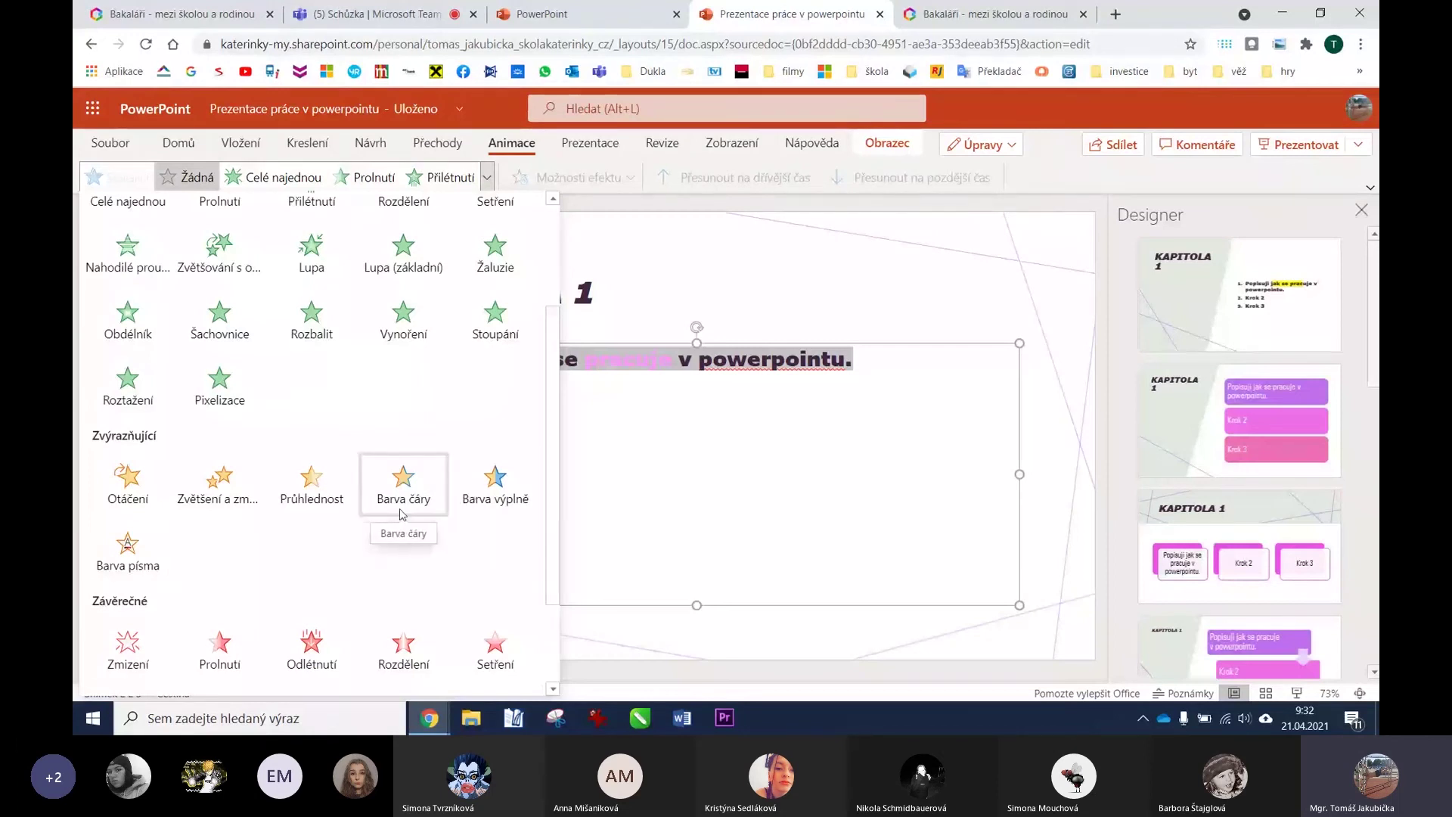
pyautogui.scroll(-2, 355, 543)
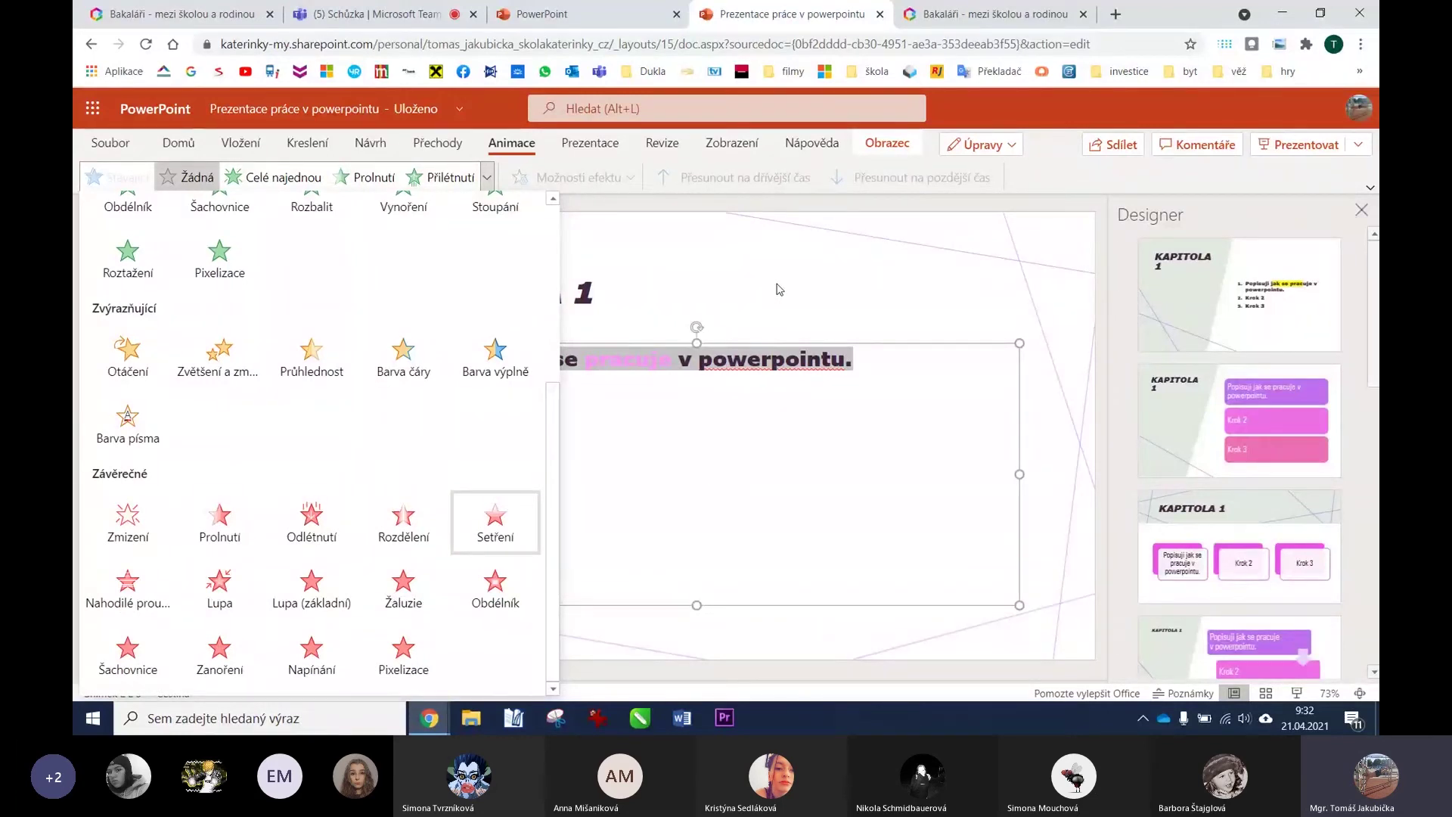
pyautogui.click(775, 324)
# Apply the Přilétnutí fly-in entrance animation to the KAPITOLA 1 numbered list.
pyautogui.click(536, 392)
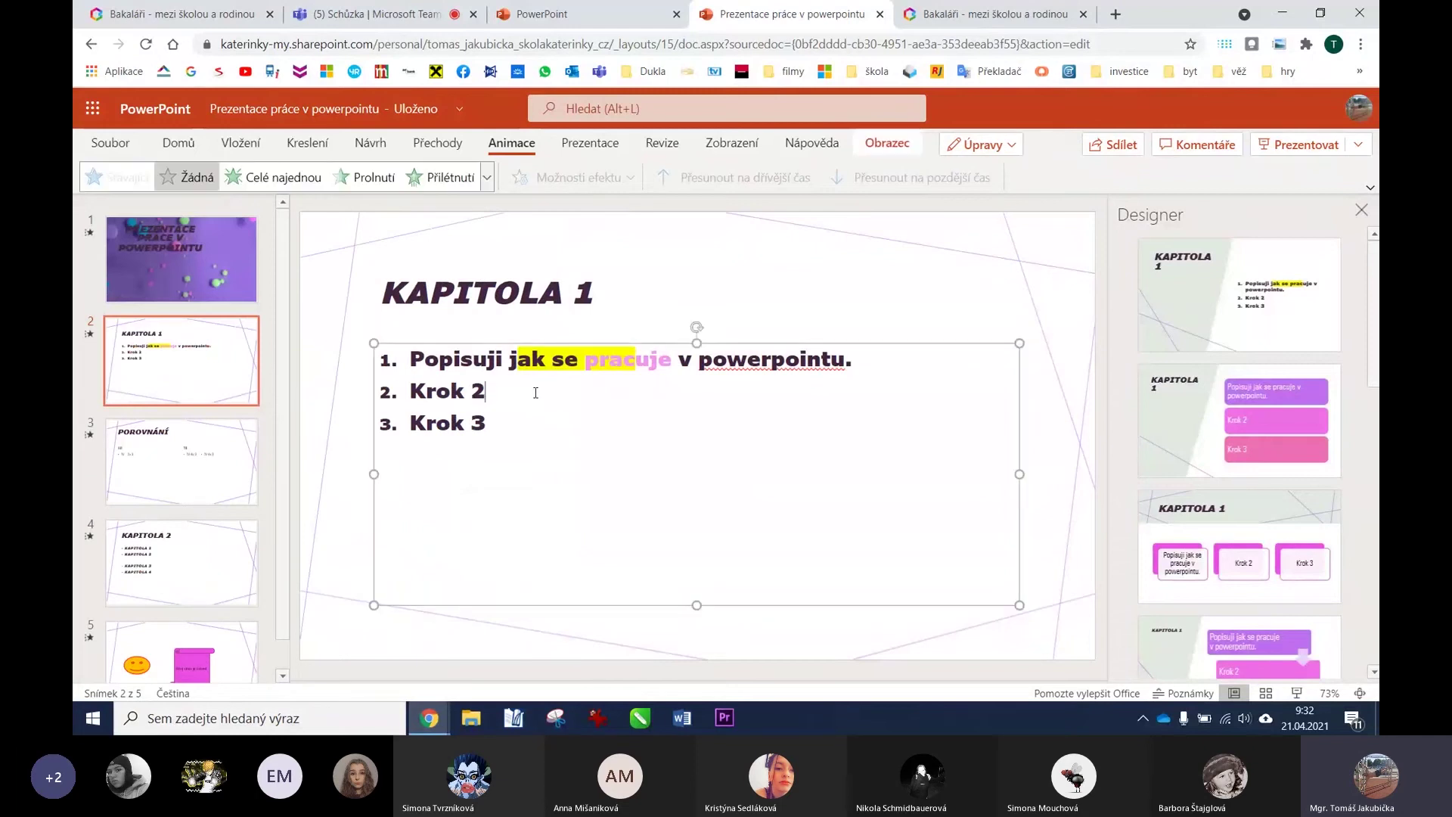
pyautogui.moveTo(846, 368); pyautogui.dragTo(409, 360)
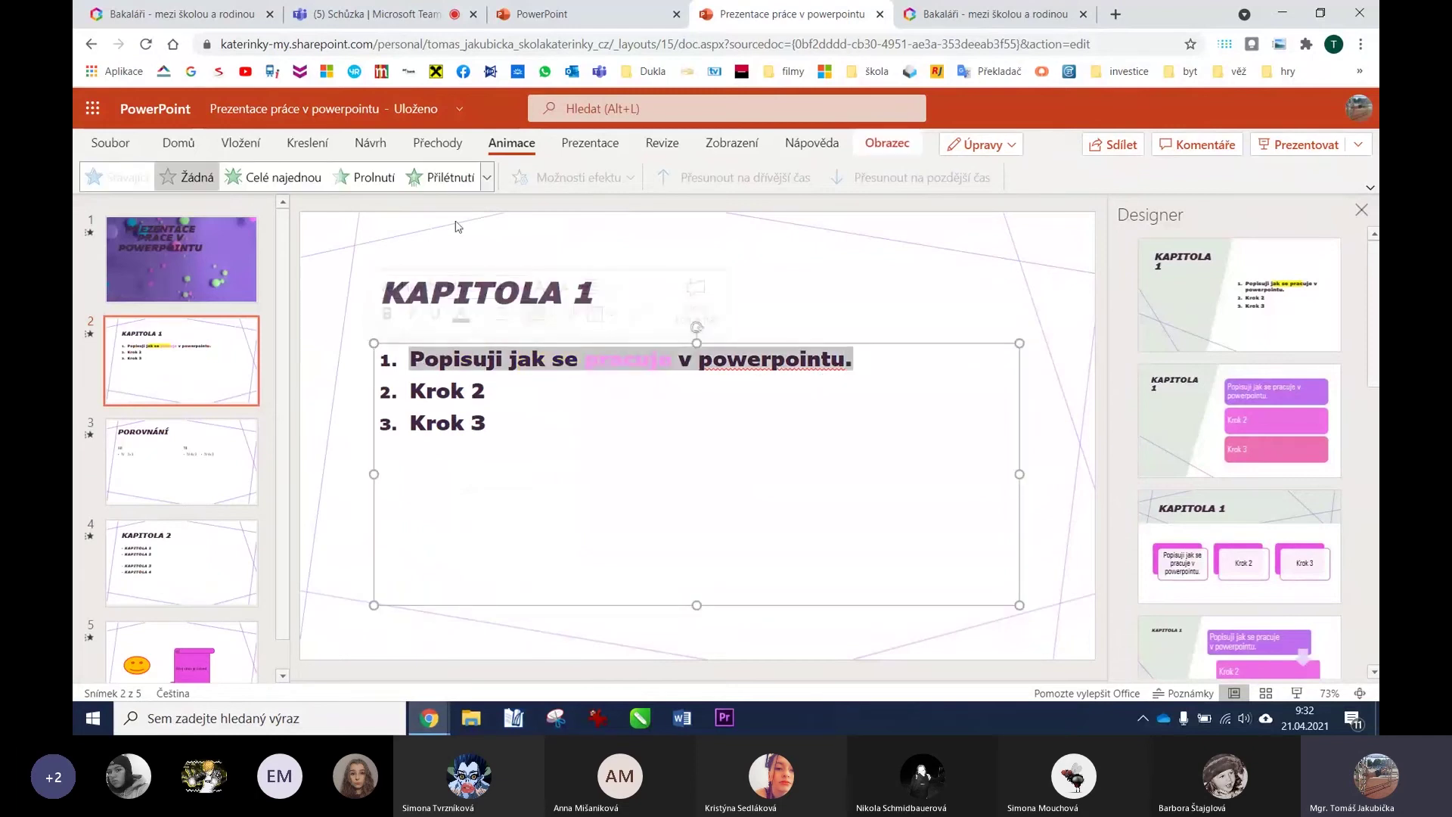
pyautogui.click(487, 178)
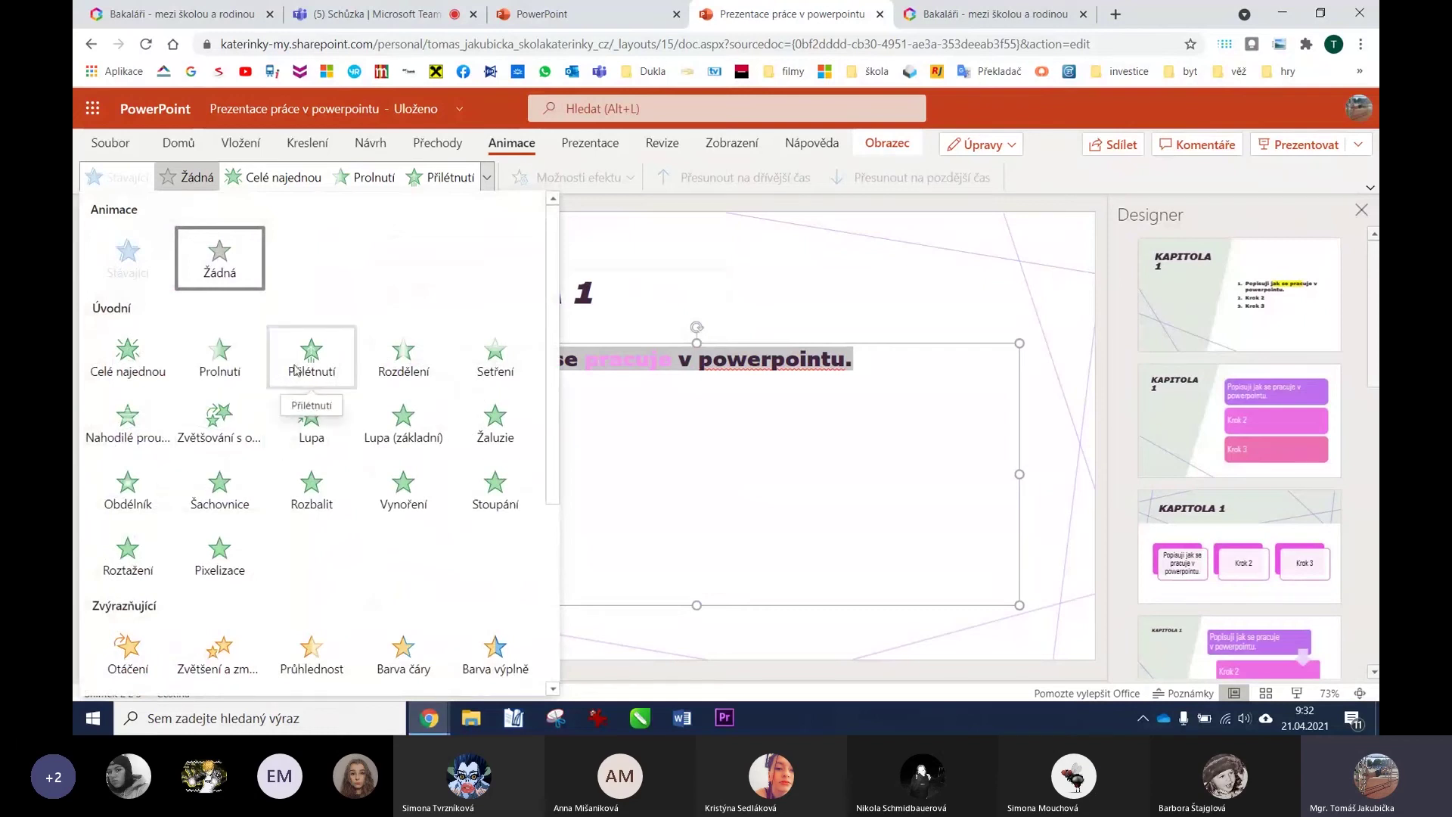
pyautogui.click(316, 359)
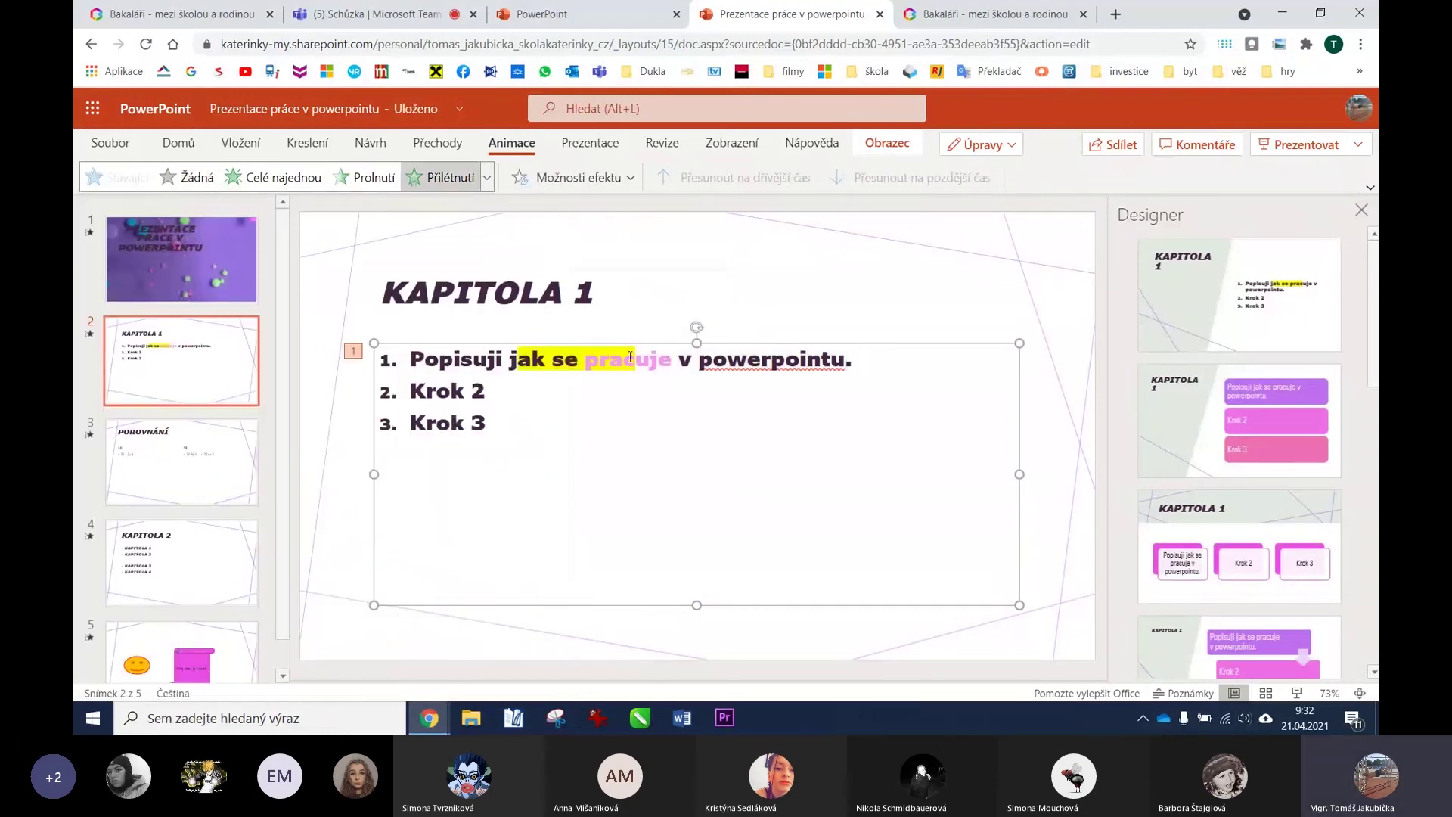
# Preview the list's fly-in in the slide show, then return to editing.
pyautogui.click(1295, 696)
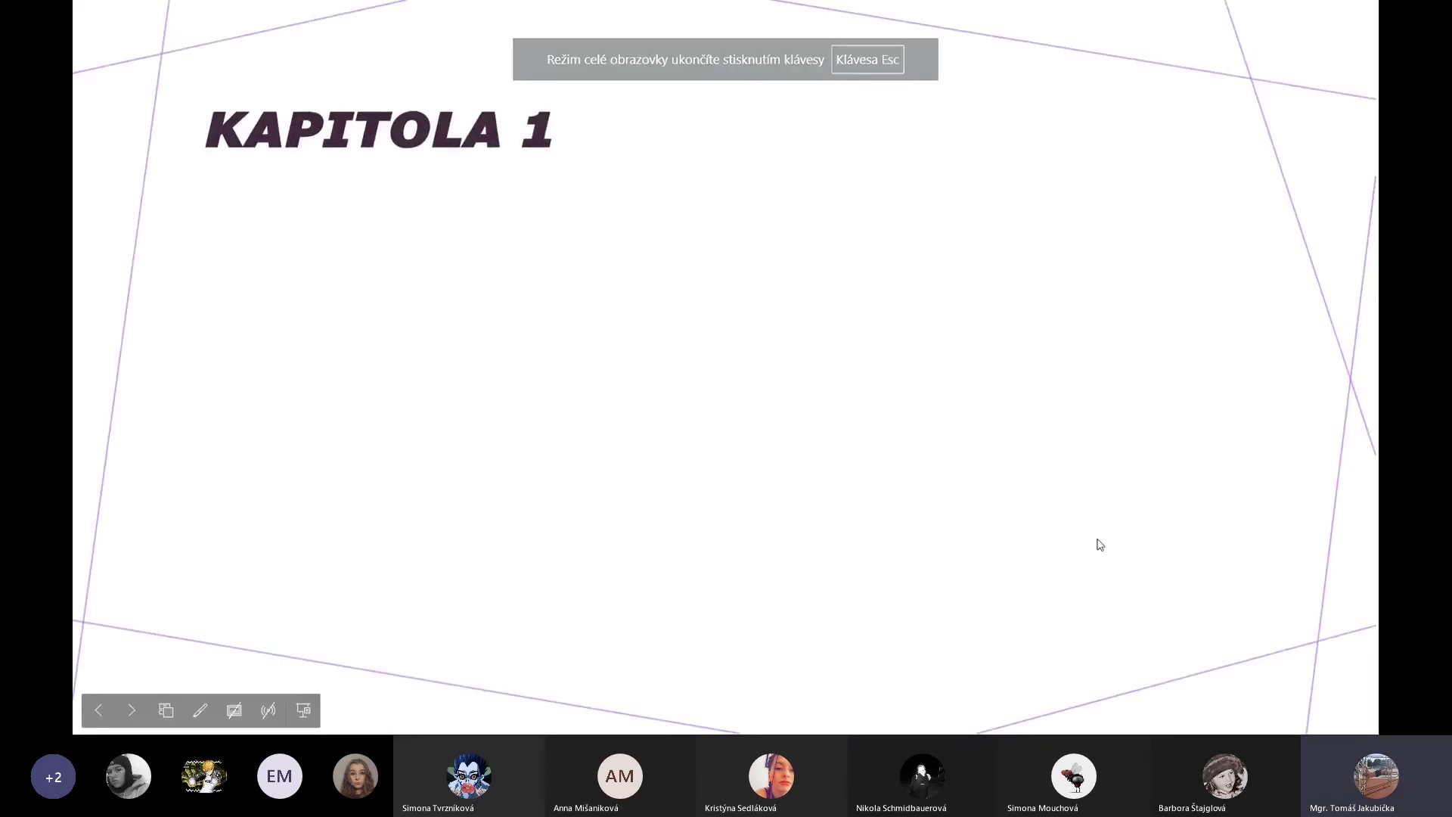
pyautogui.click(1099, 544)
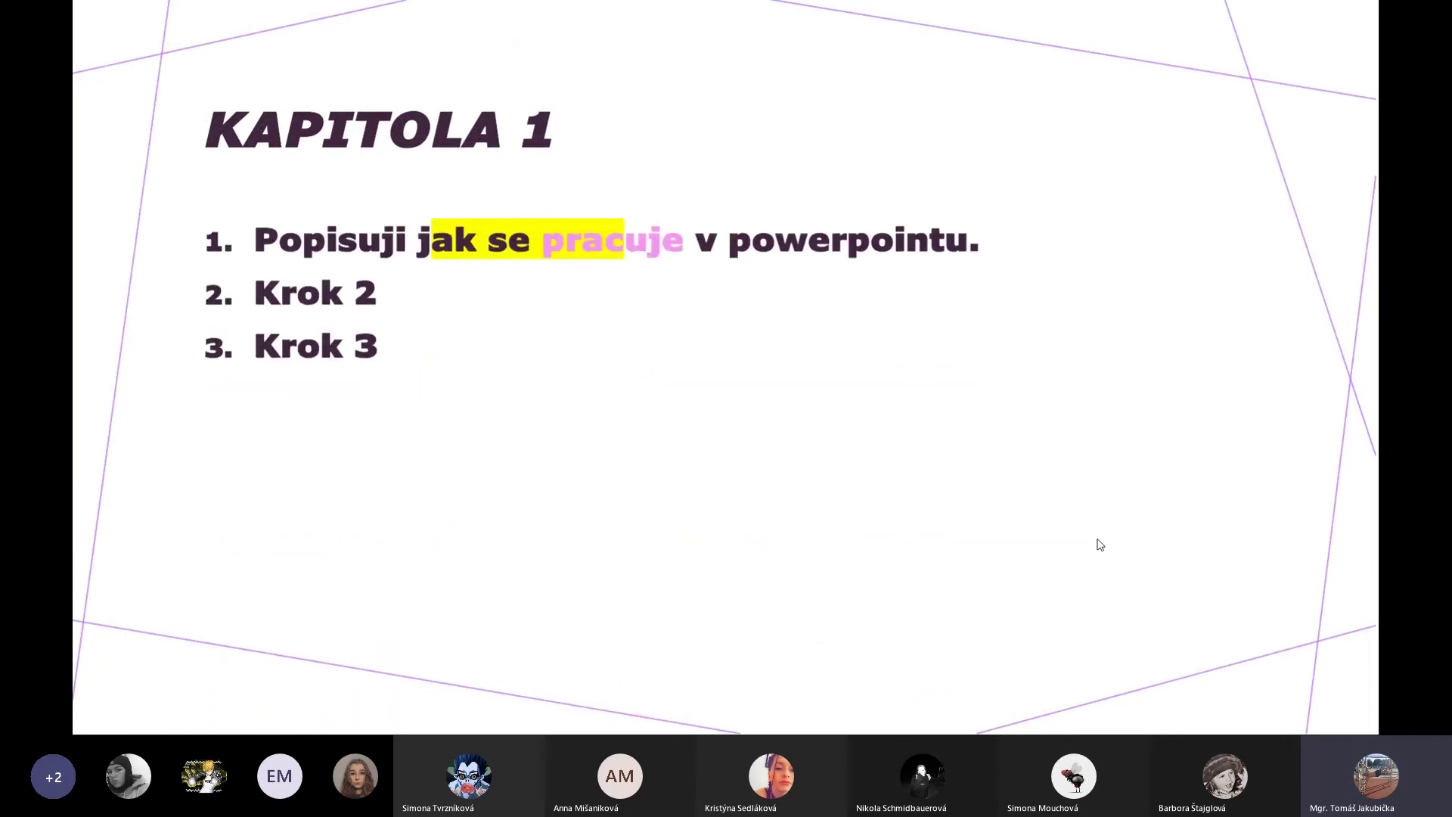
pyautogui.press('Escape')
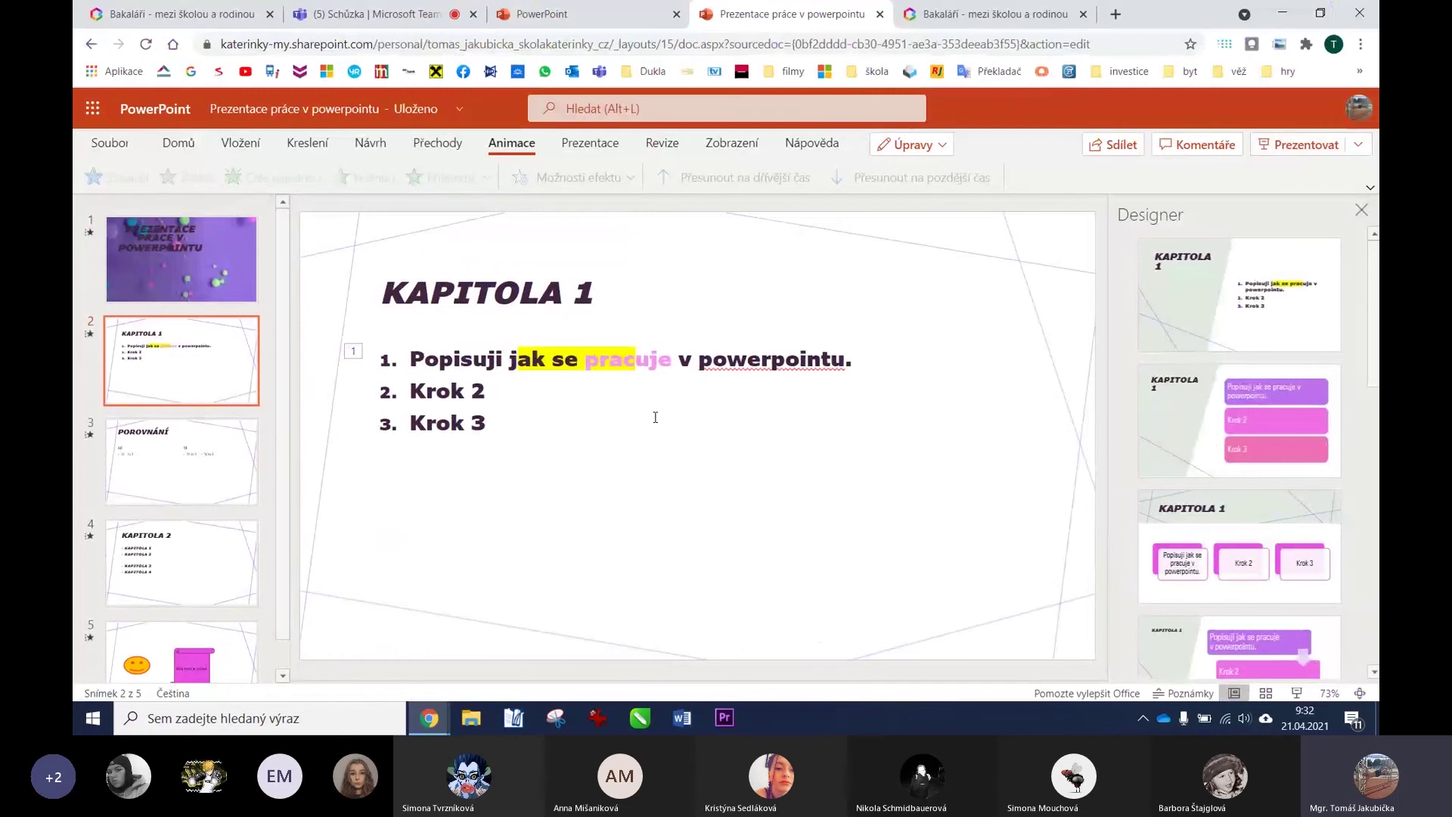
# Set the KAPITOLA 1 list's fly-in to Po odstavcích, entering from the bottom.
pyautogui.click(495, 423)
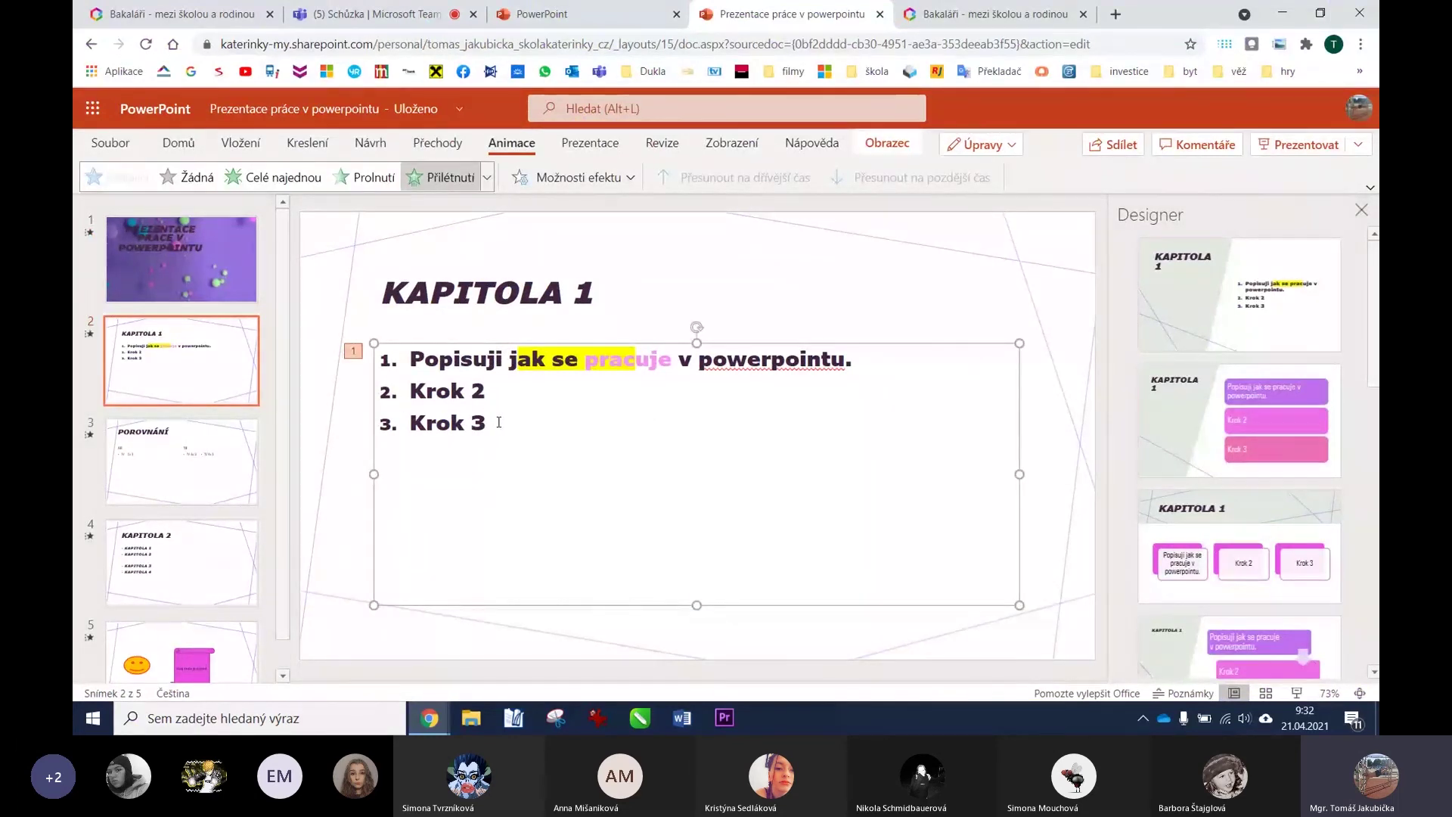
pyautogui.click(631, 180)
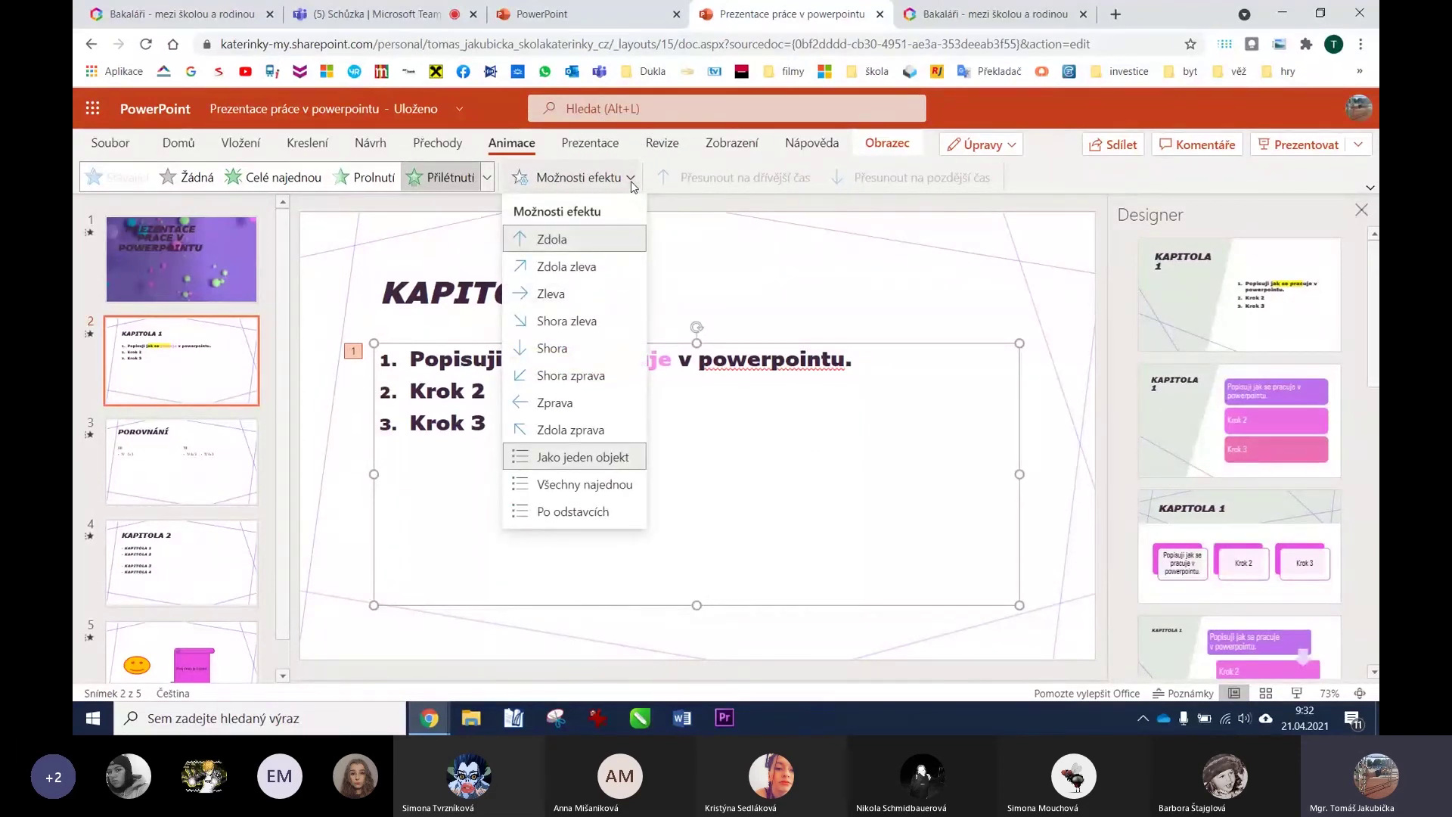
pyautogui.click(578, 513)
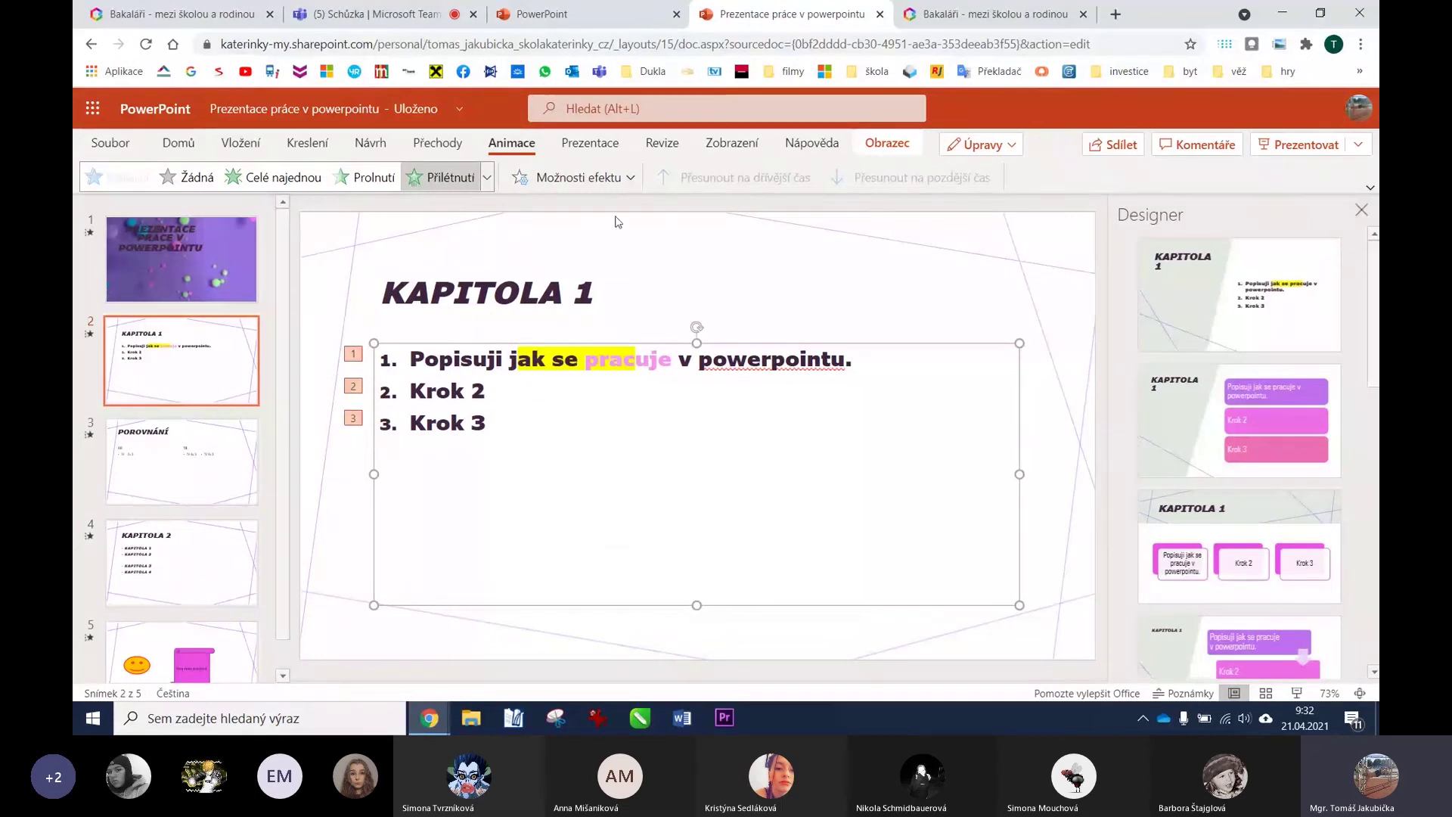
pyautogui.click(632, 178)
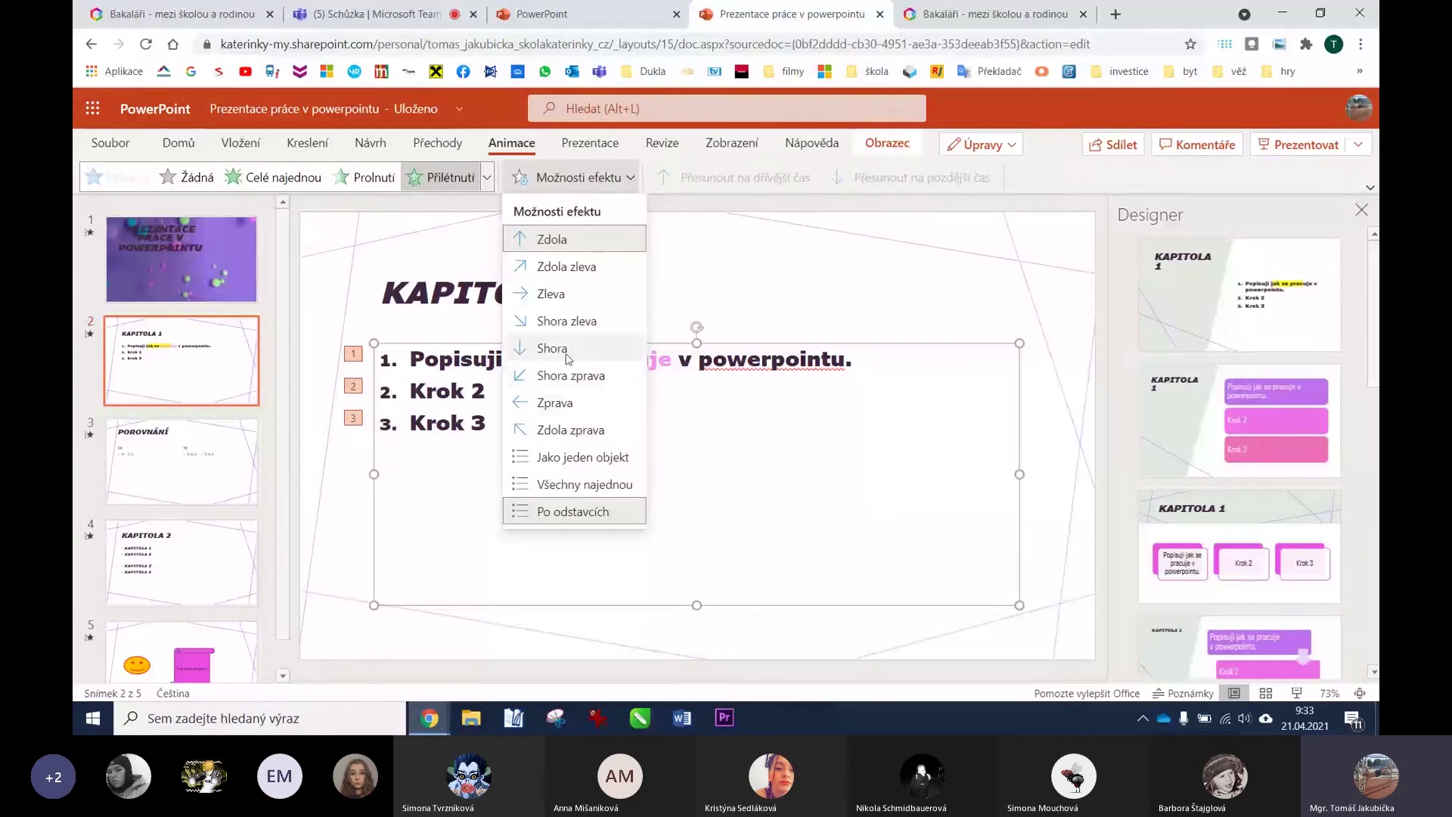
pyautogui.click(550, 323)
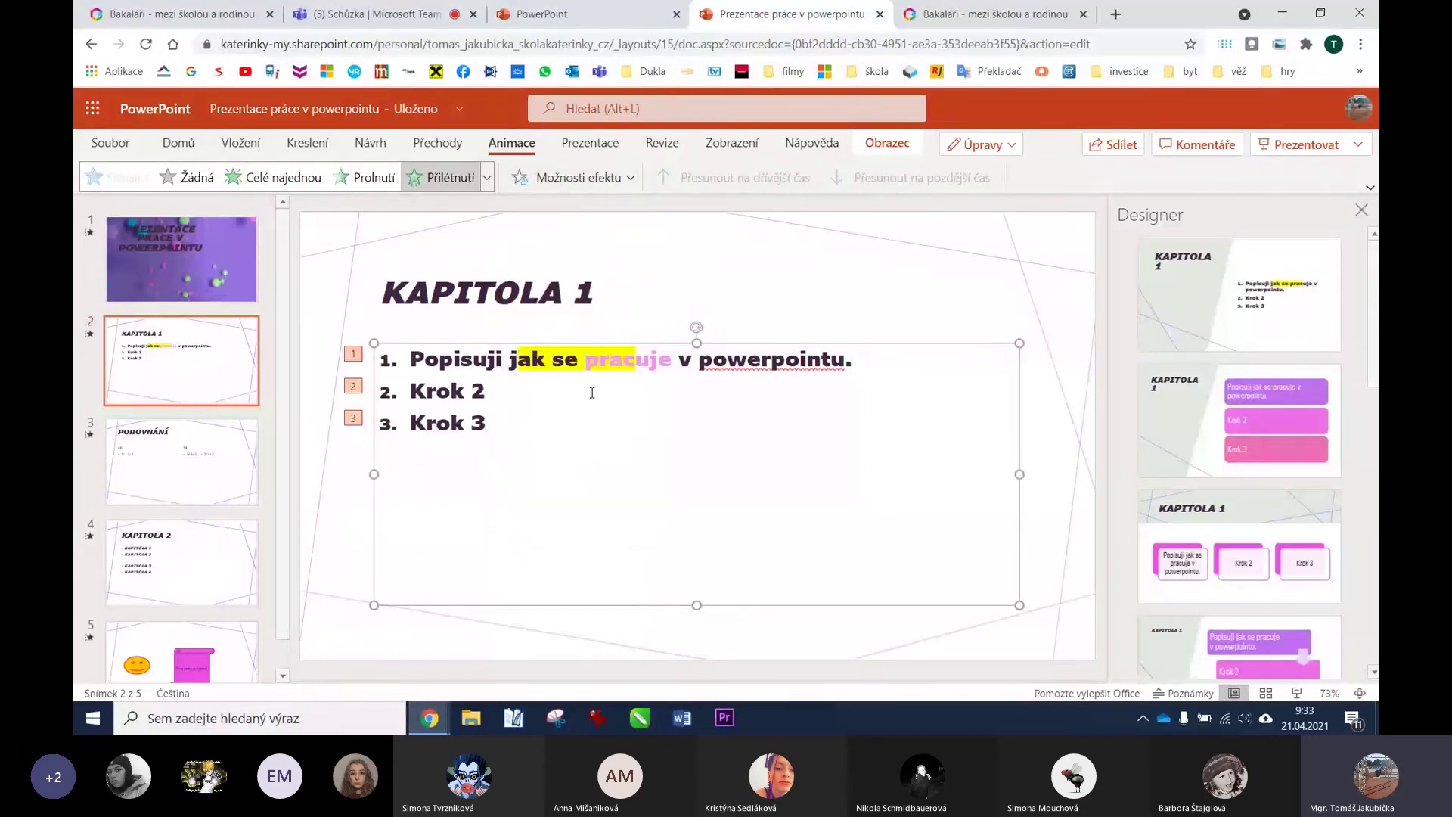
# Preview the three list items flying in one by one, then switch to the KAPITOLA 2 slide.
pyautogui.click(1296, 692)
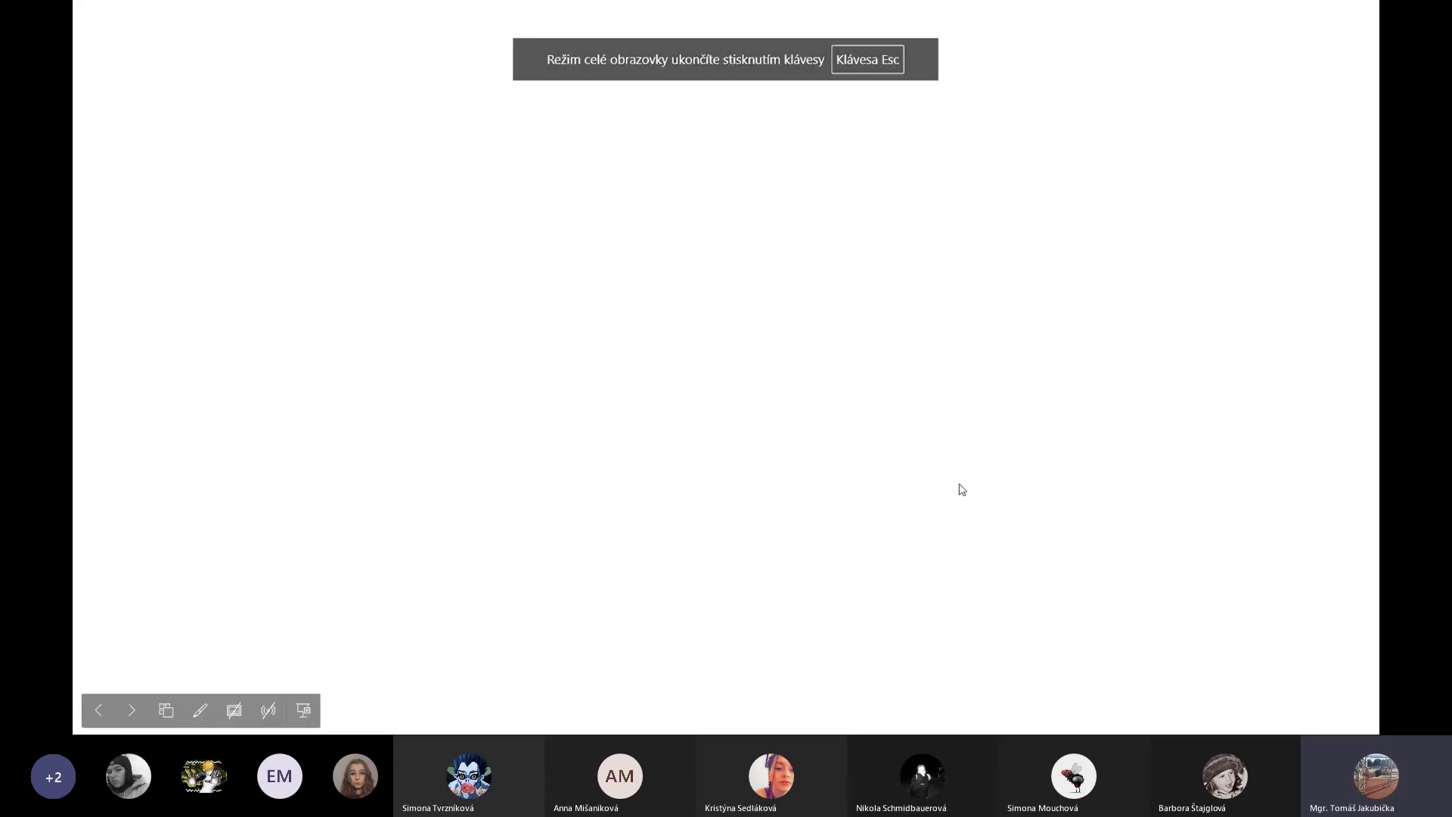
pyautogui.click(664, 159)
pyautogui.click(664, 159)
pyautogui.click(664, 159)
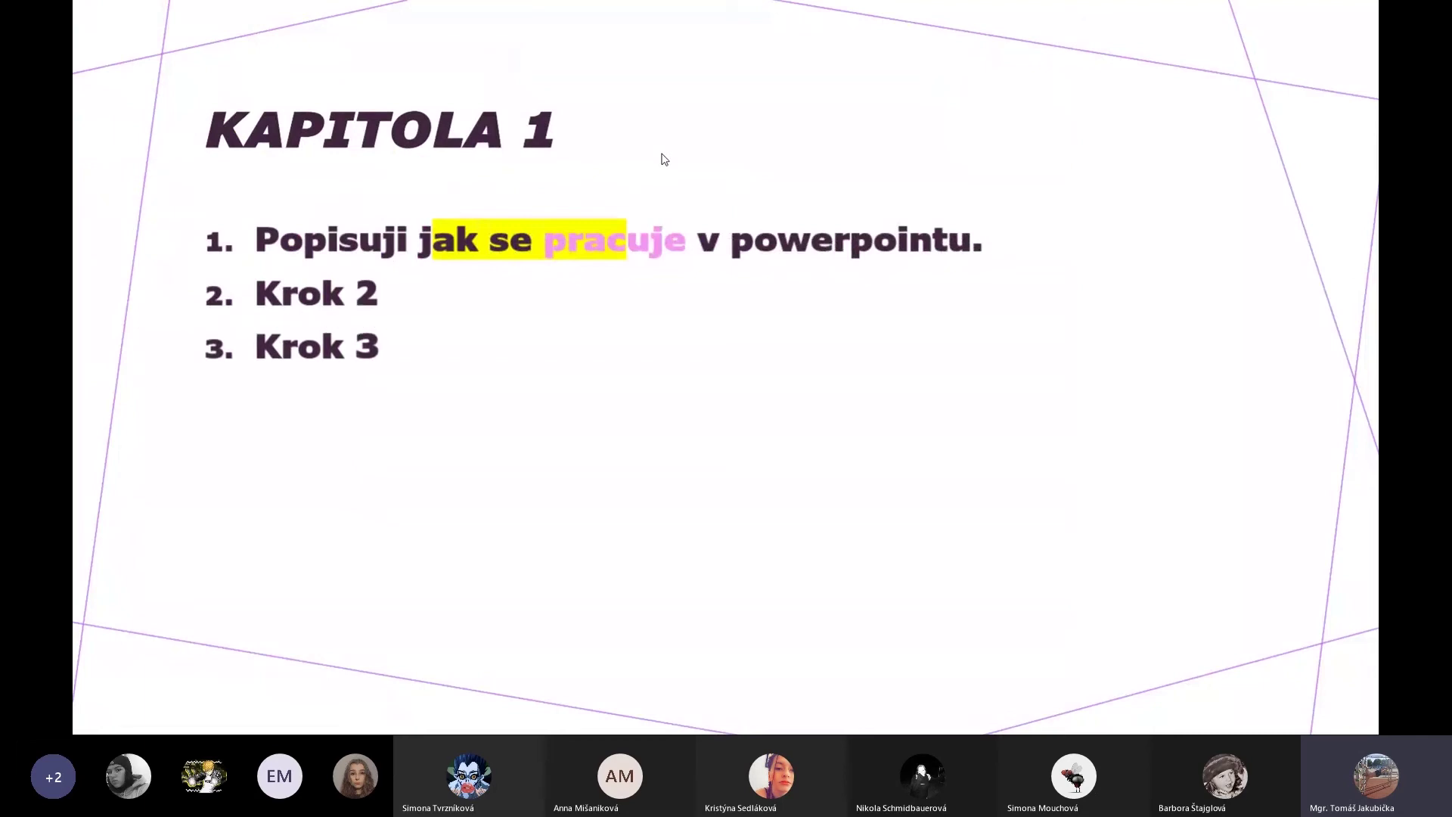
pyautogui.press('Escape')
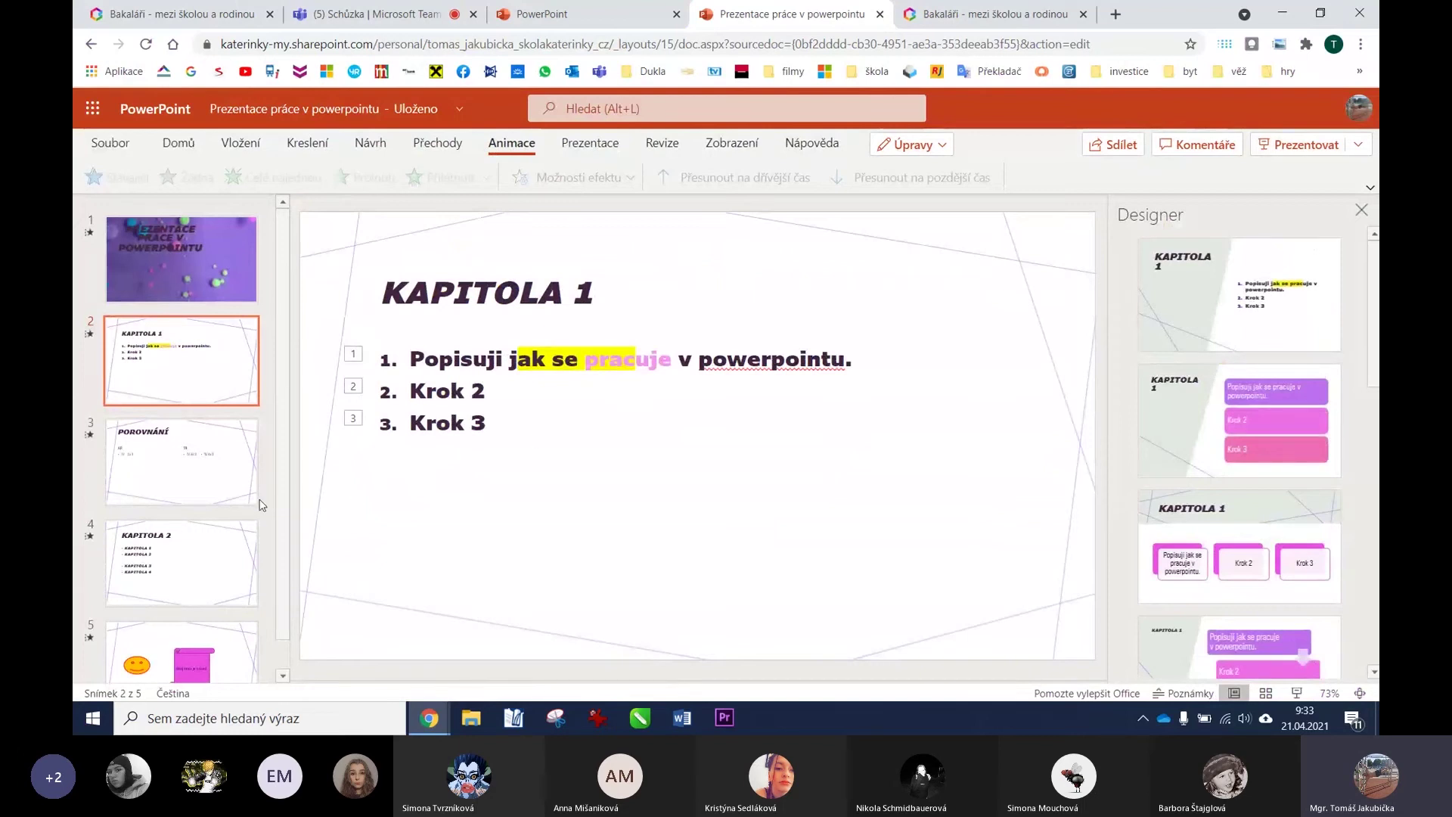
pyautogui.click(204, 556)
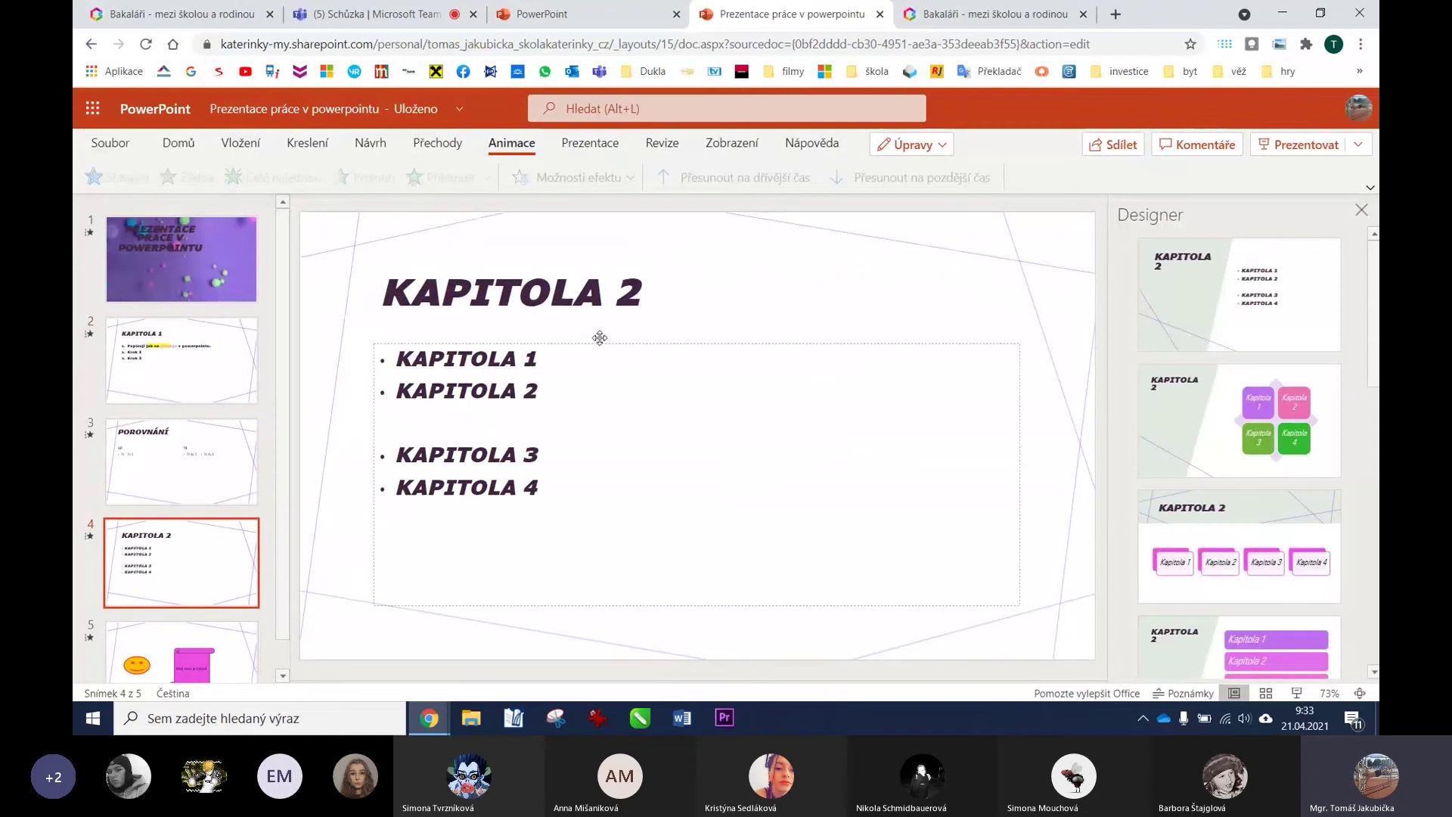
# Add a Barva písma font-colour emphasis to the AR text 'TV 2x 3' on the POROVNÁNÍ slide.
pyautogui.click(187, 453)
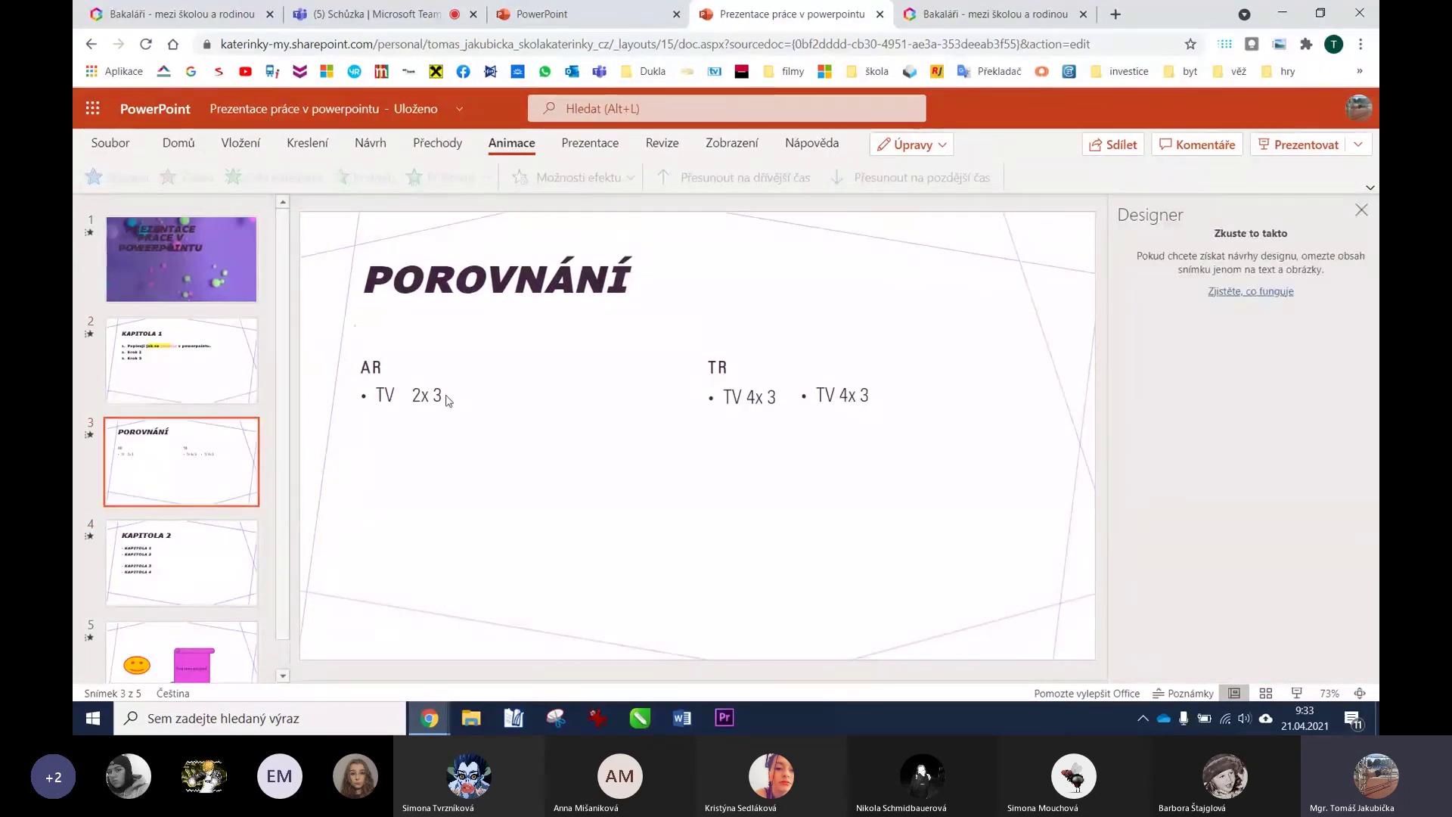
pyautogui.moveTo(443, 395); pyautogui.dragTo(376, 395)
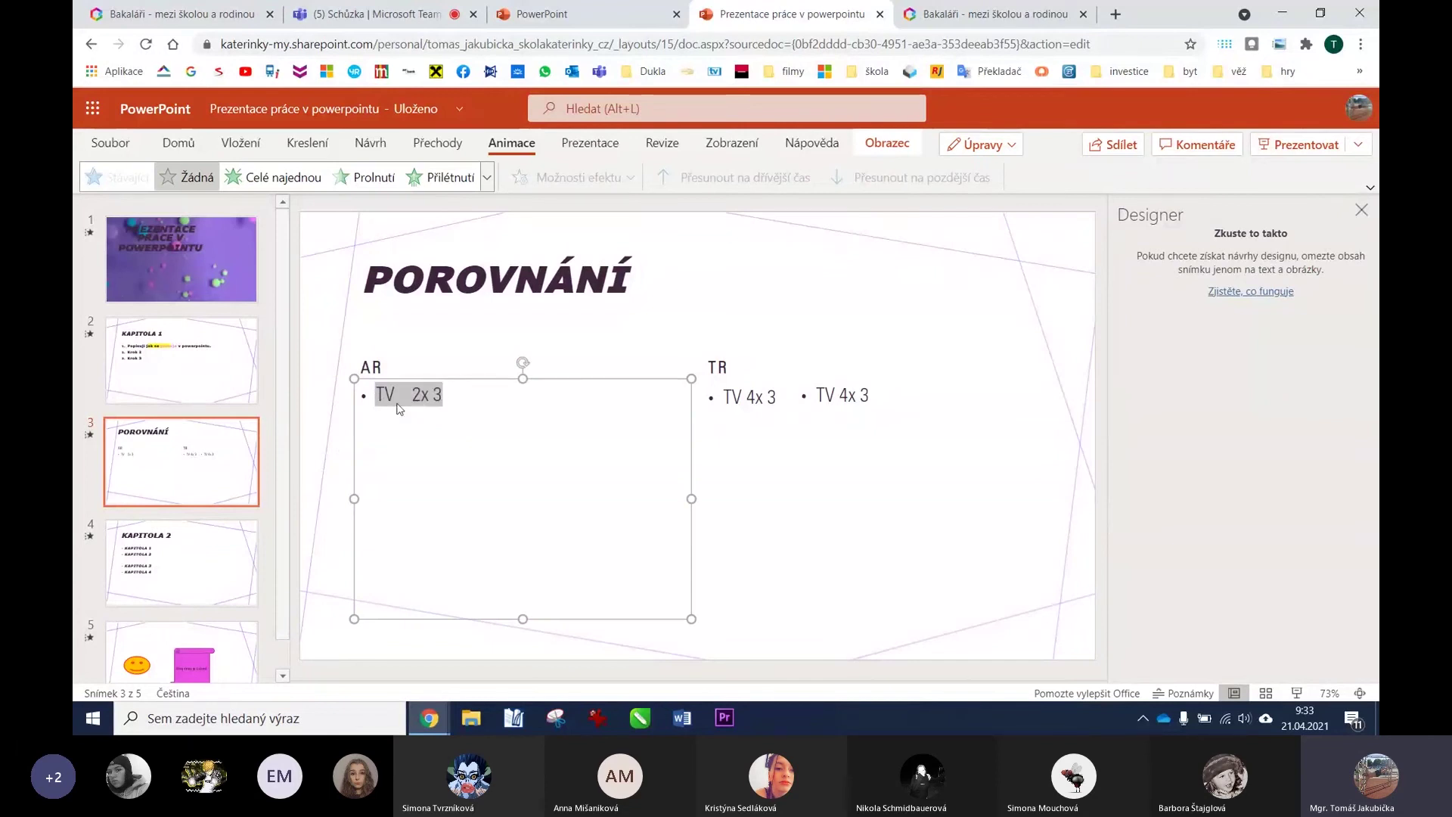
pyautogui.click(487, 177)
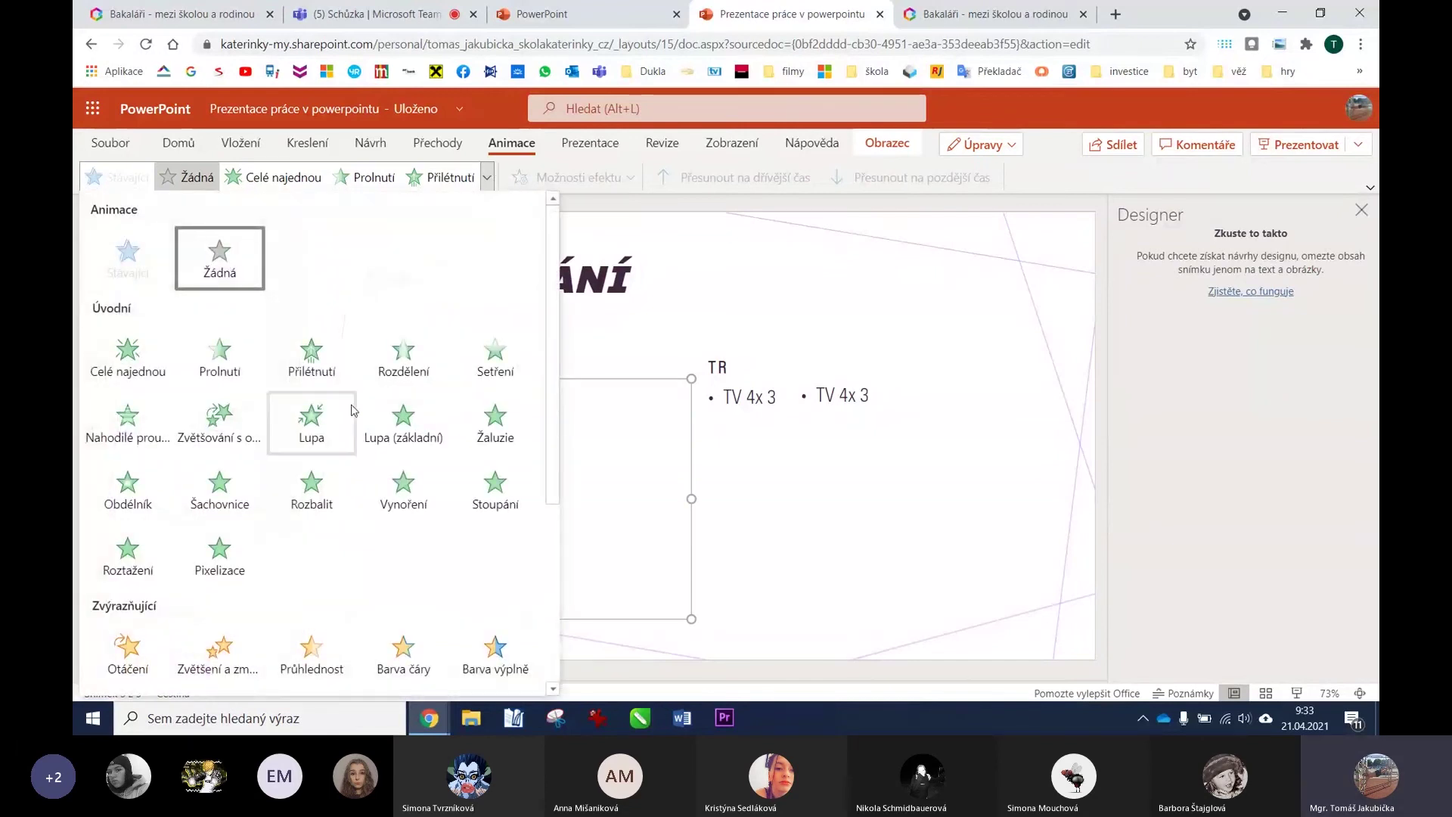
pyautogui.scroll(-3, 354, 410)
pyautogui.scroll(-2, 354, 410)
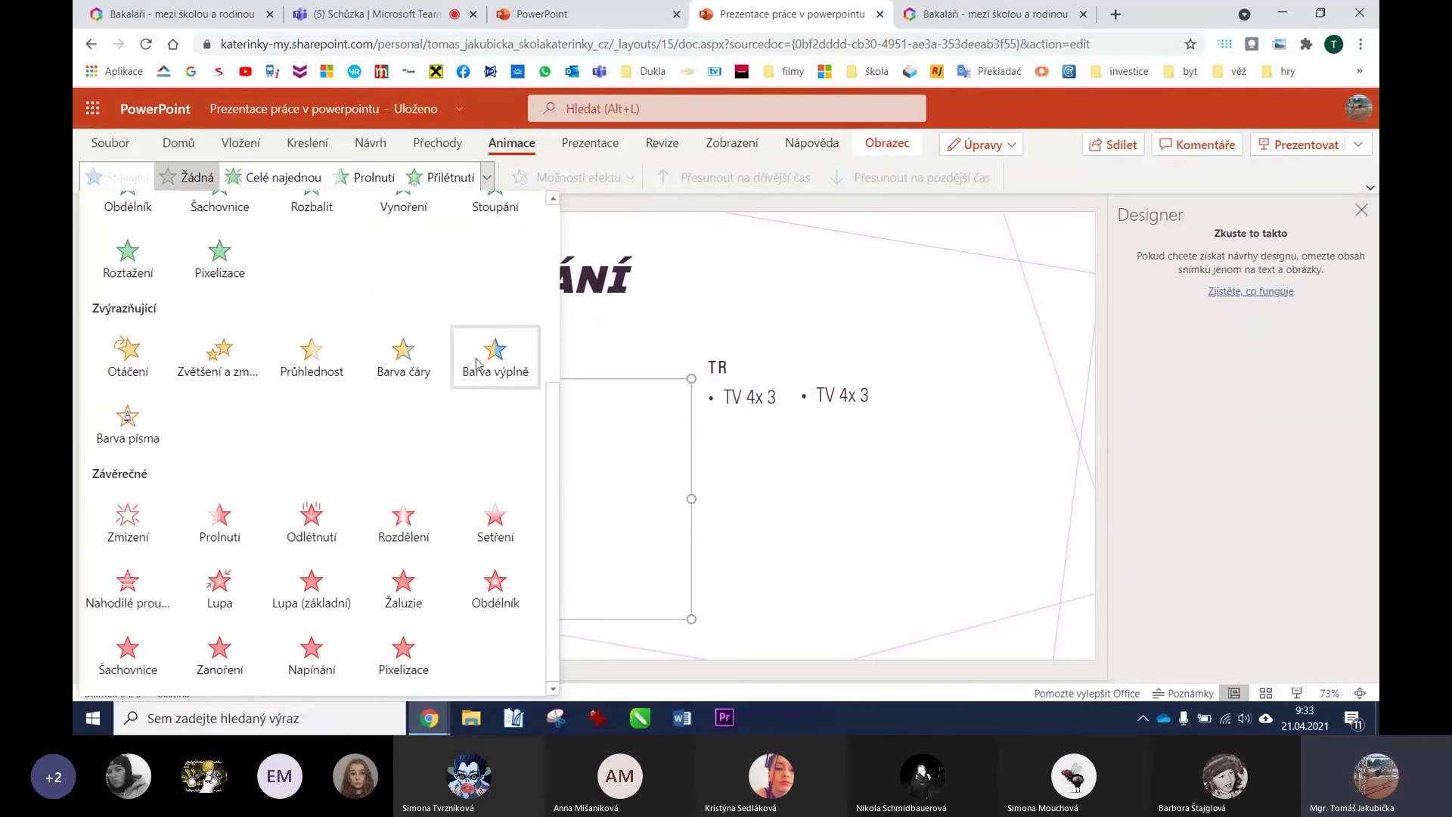
pyautogui.click(125, 420)
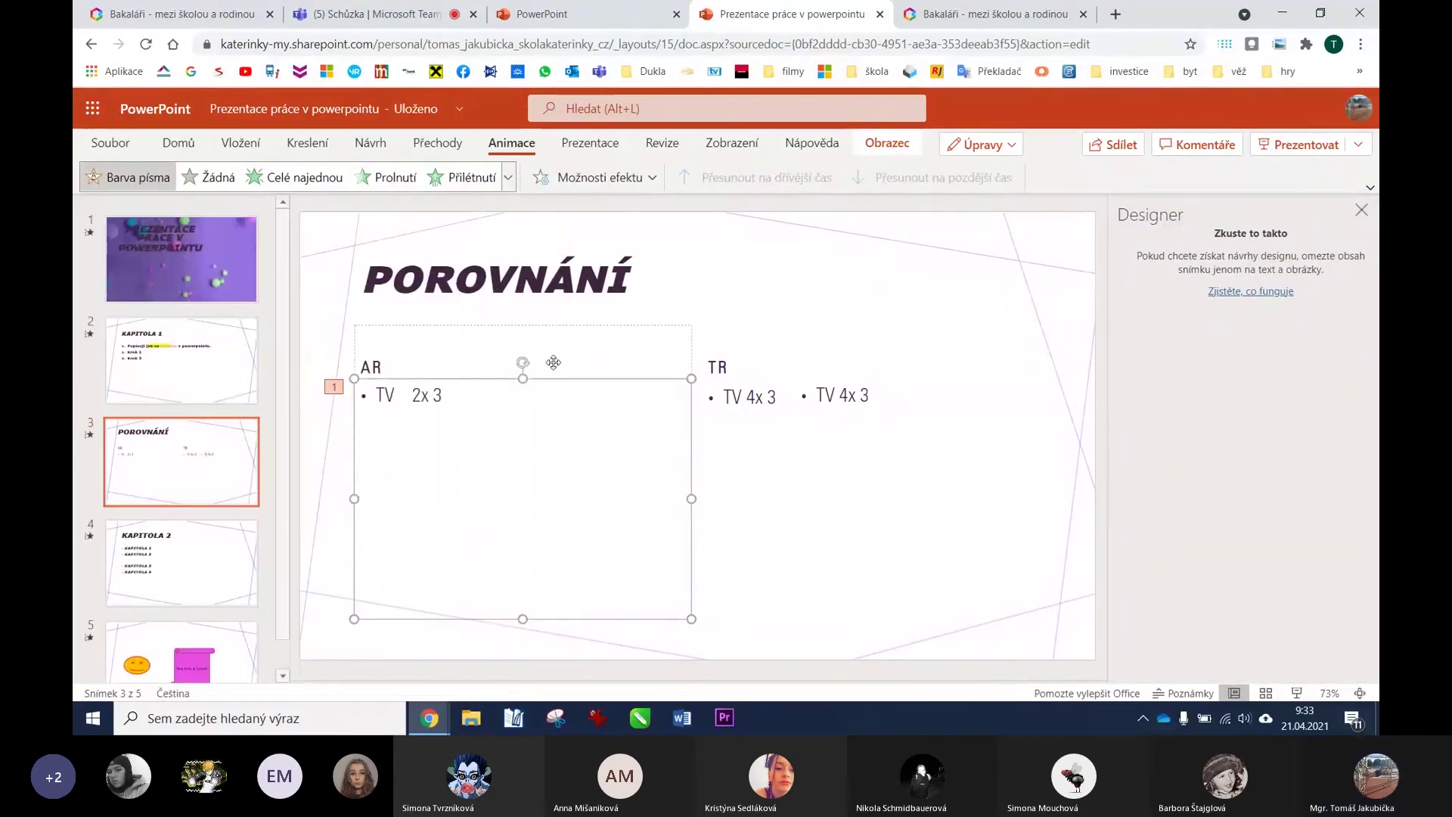
# Set the emphasis colour to red and start the slide show to check it.
pyautogui.click(653, 185)
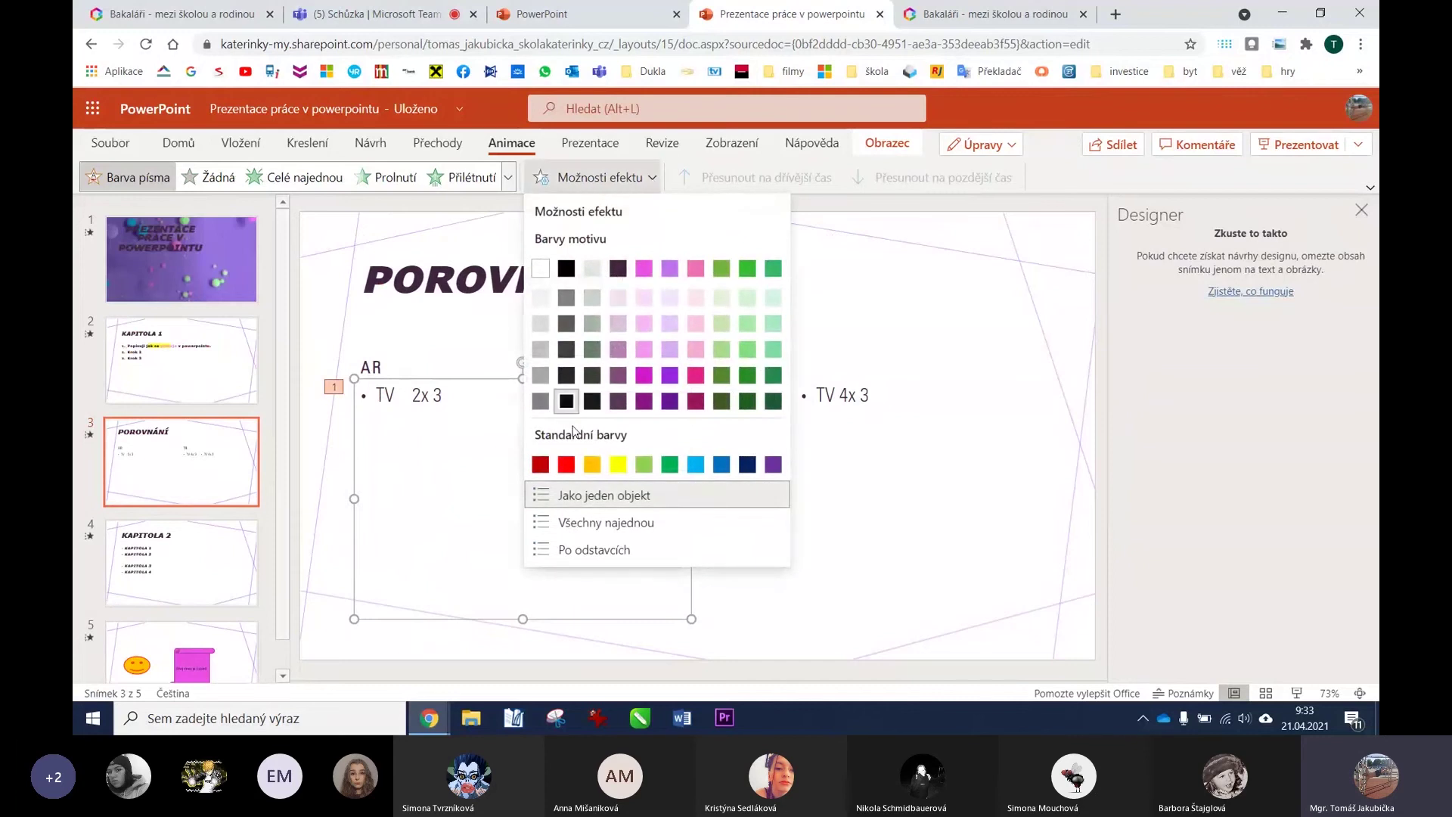
pyautogui.click(566, 464)
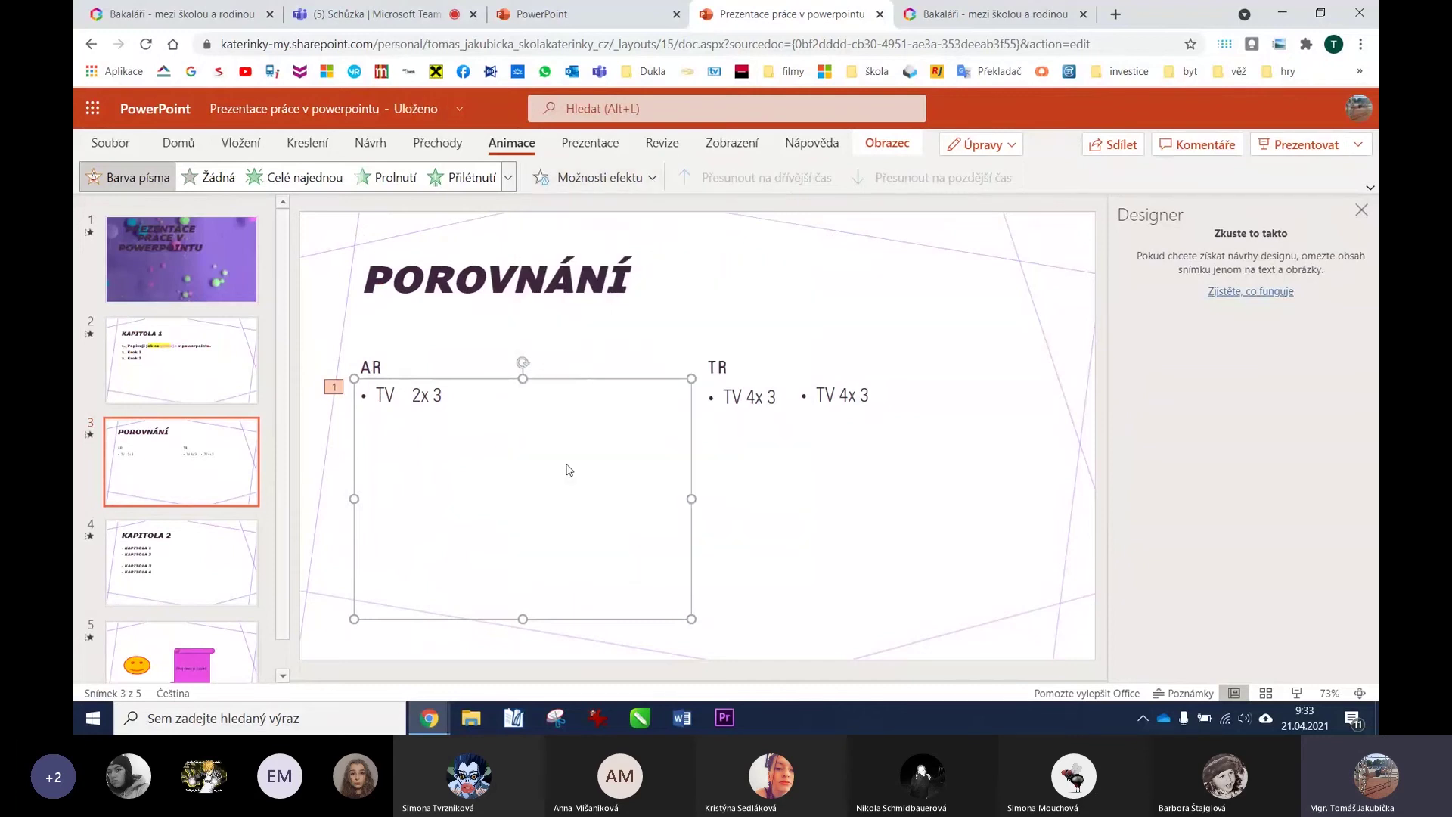
pyautogui.click(1296, 692)
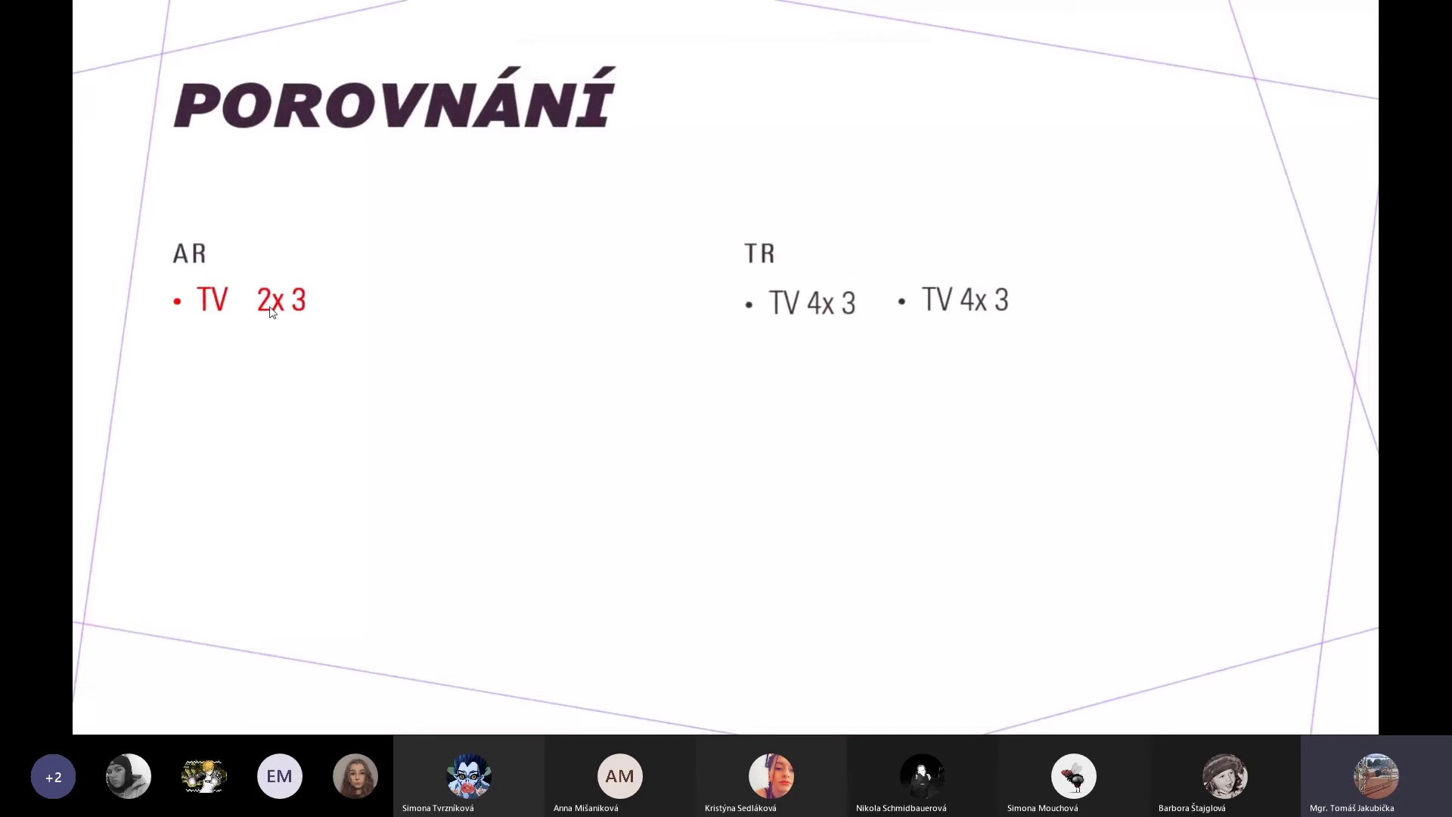
# Back in editing, try lavender and then another colour for the TV 2x 3 emphasis.
pyautogui.press('Escape')
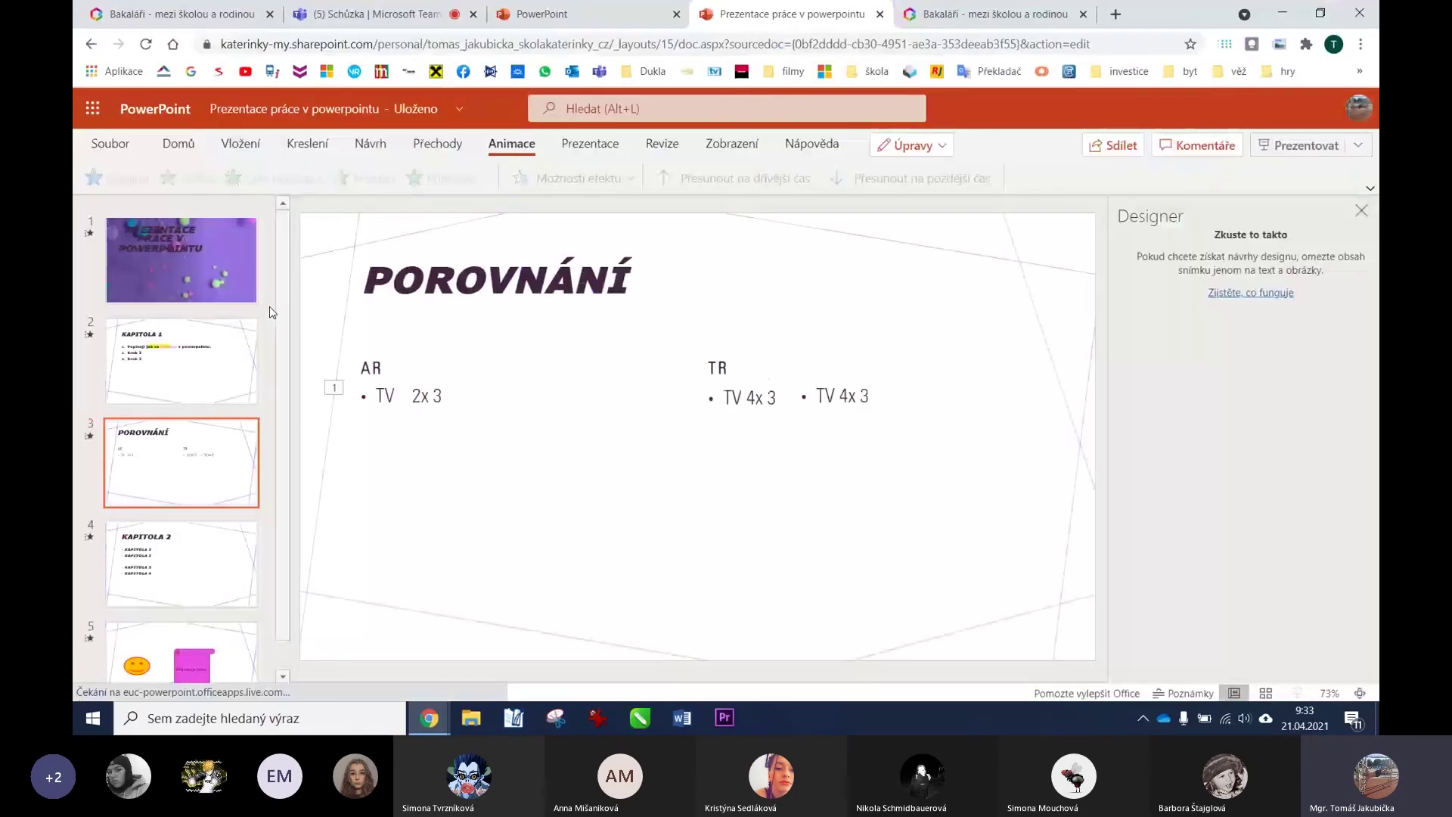
pyautogui.click(498, 420)
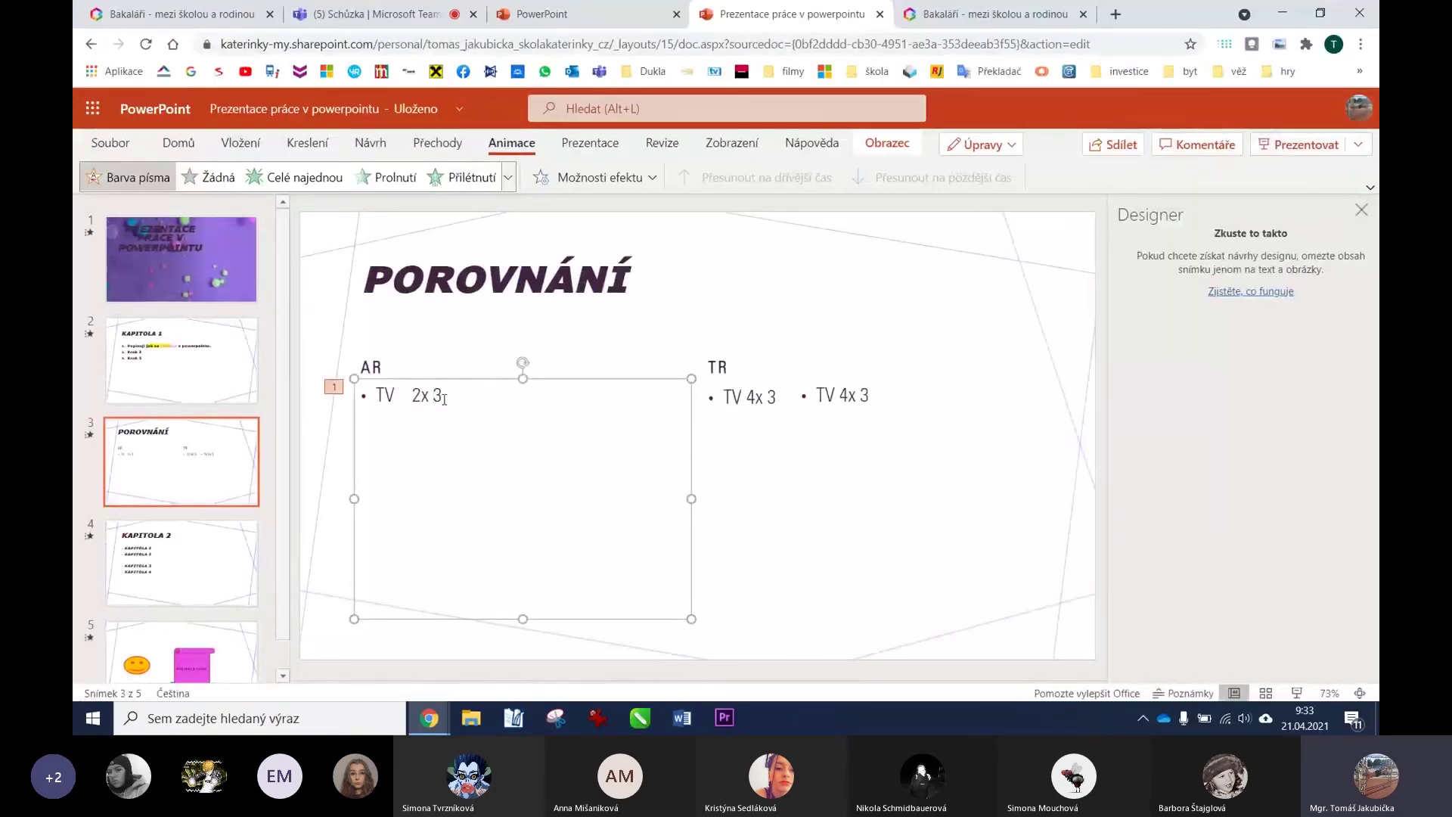
pyautogui.moveTo(441, 395); pyautogui.dragTo(374, 394)
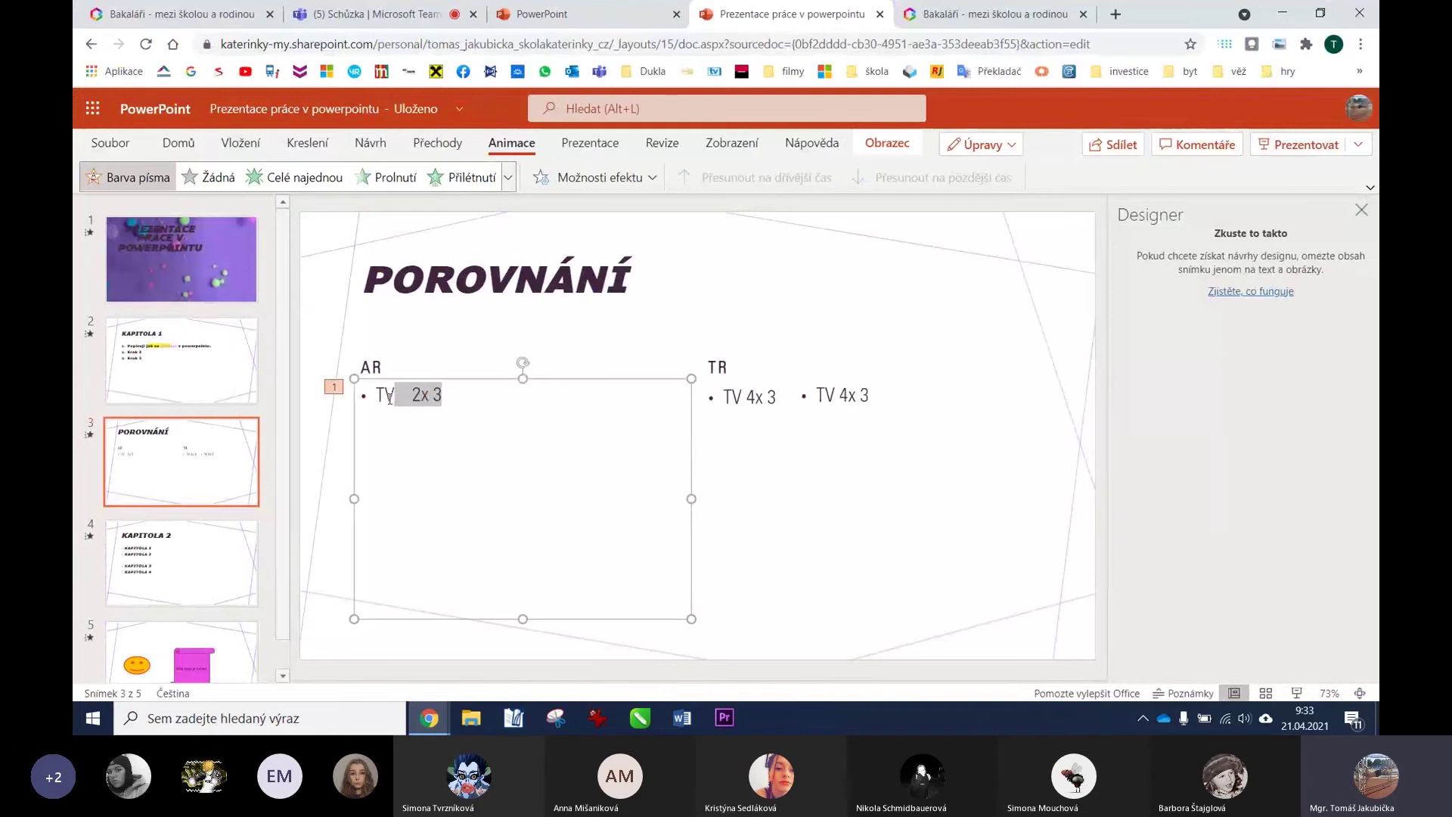
pyautogui.click(652, 179)
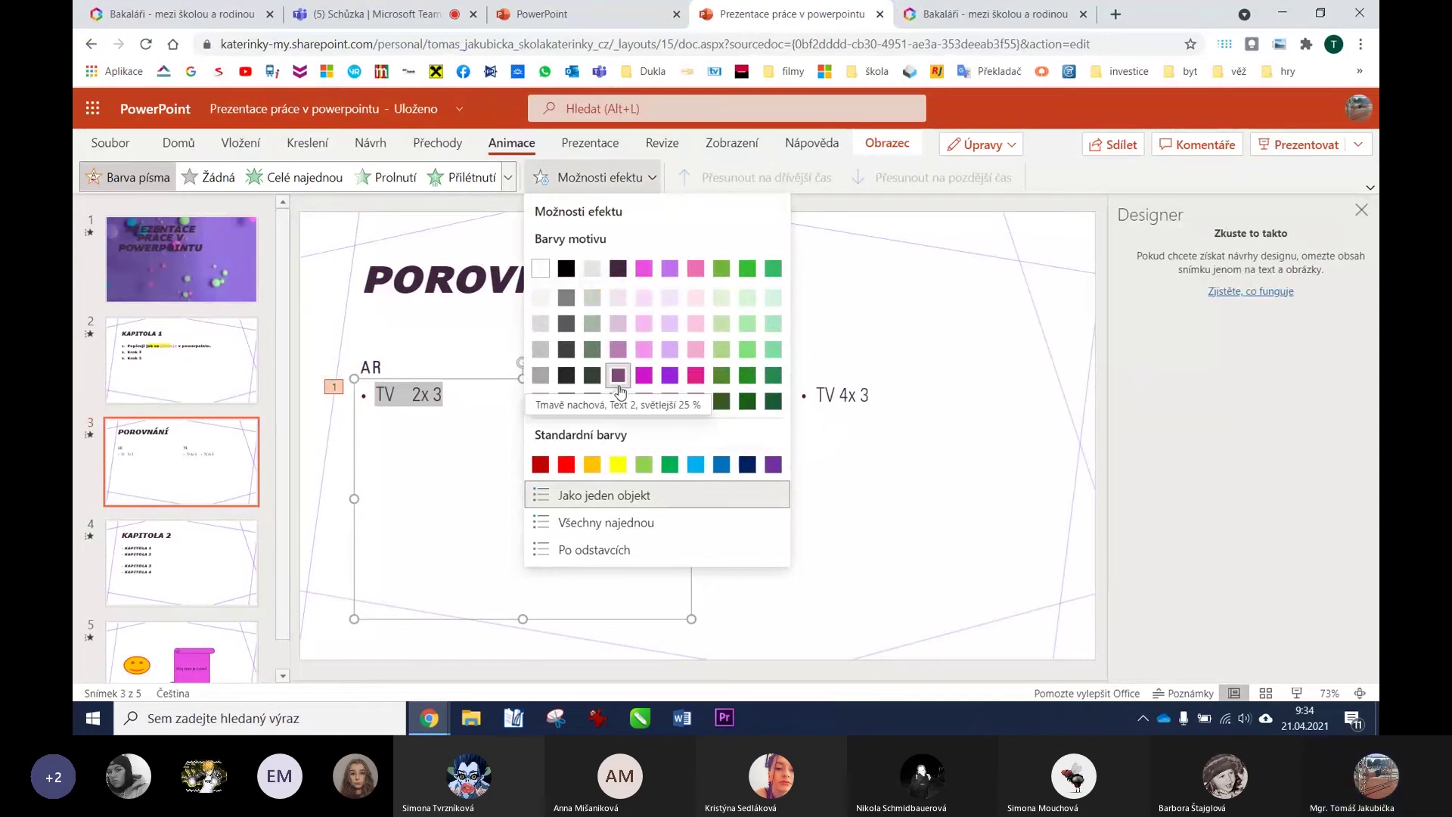
pyautogui.click(669, 268)
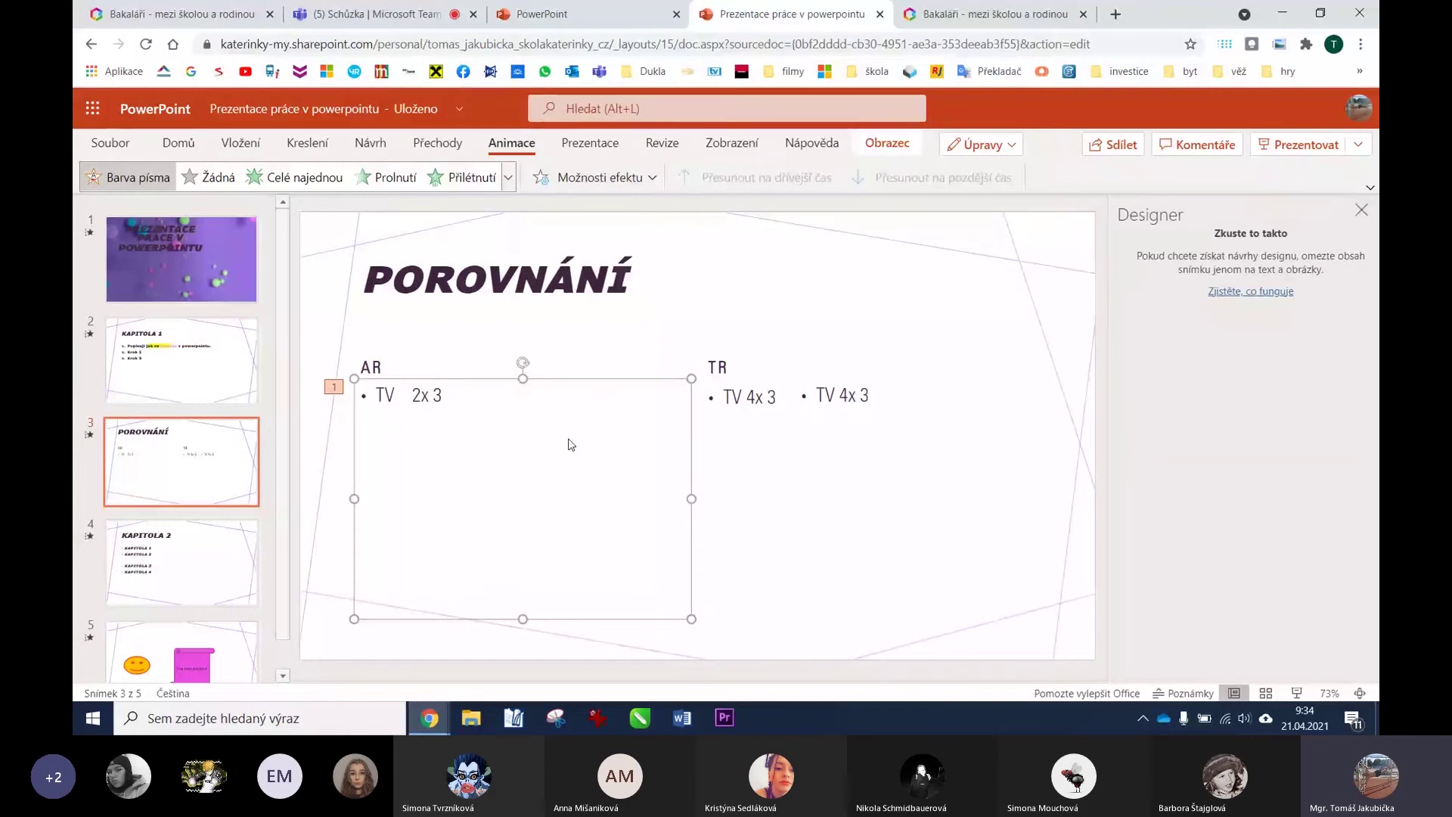
pyautogui.click(644, 178)
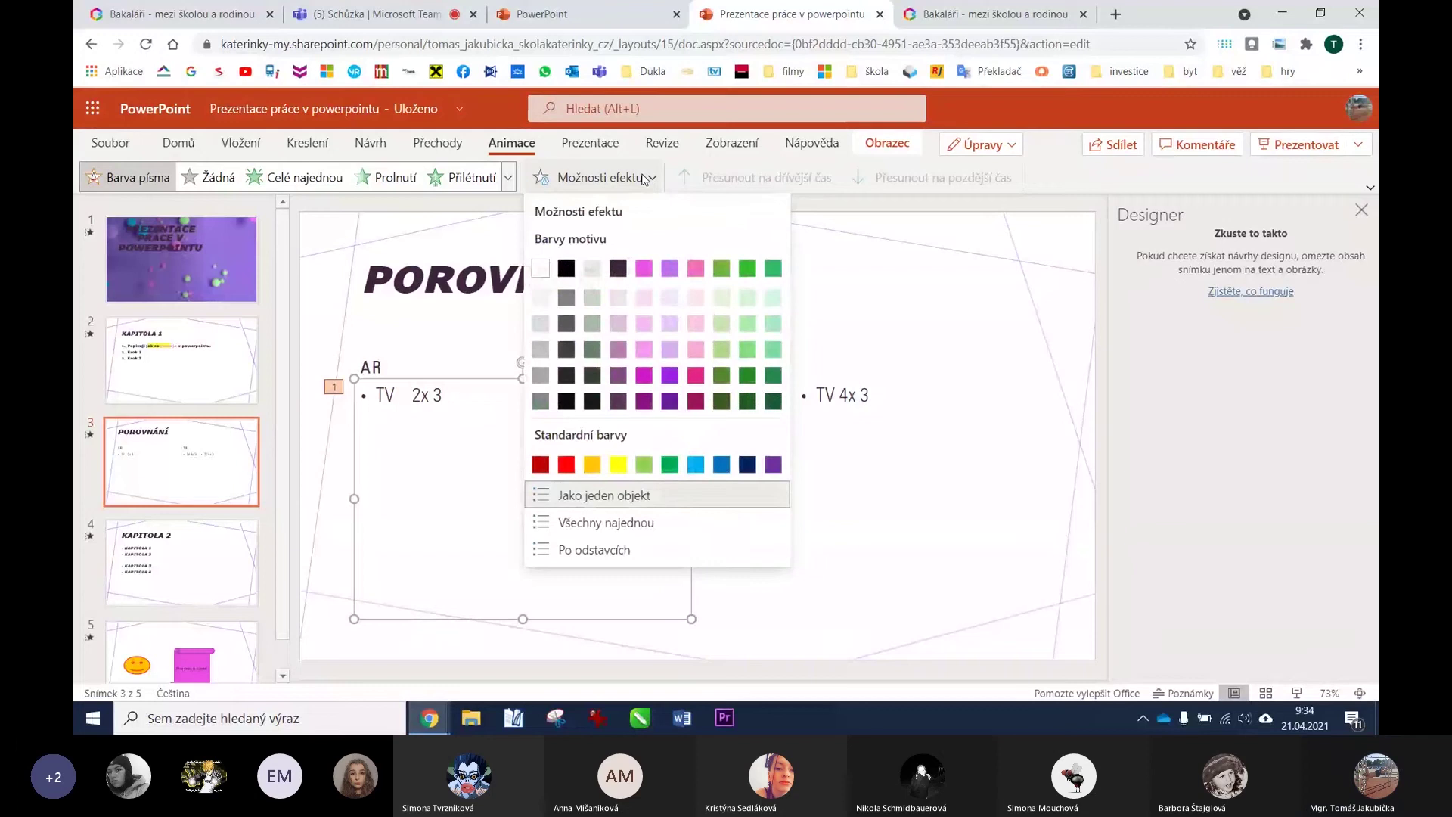
pyautogui.click(644, 375)
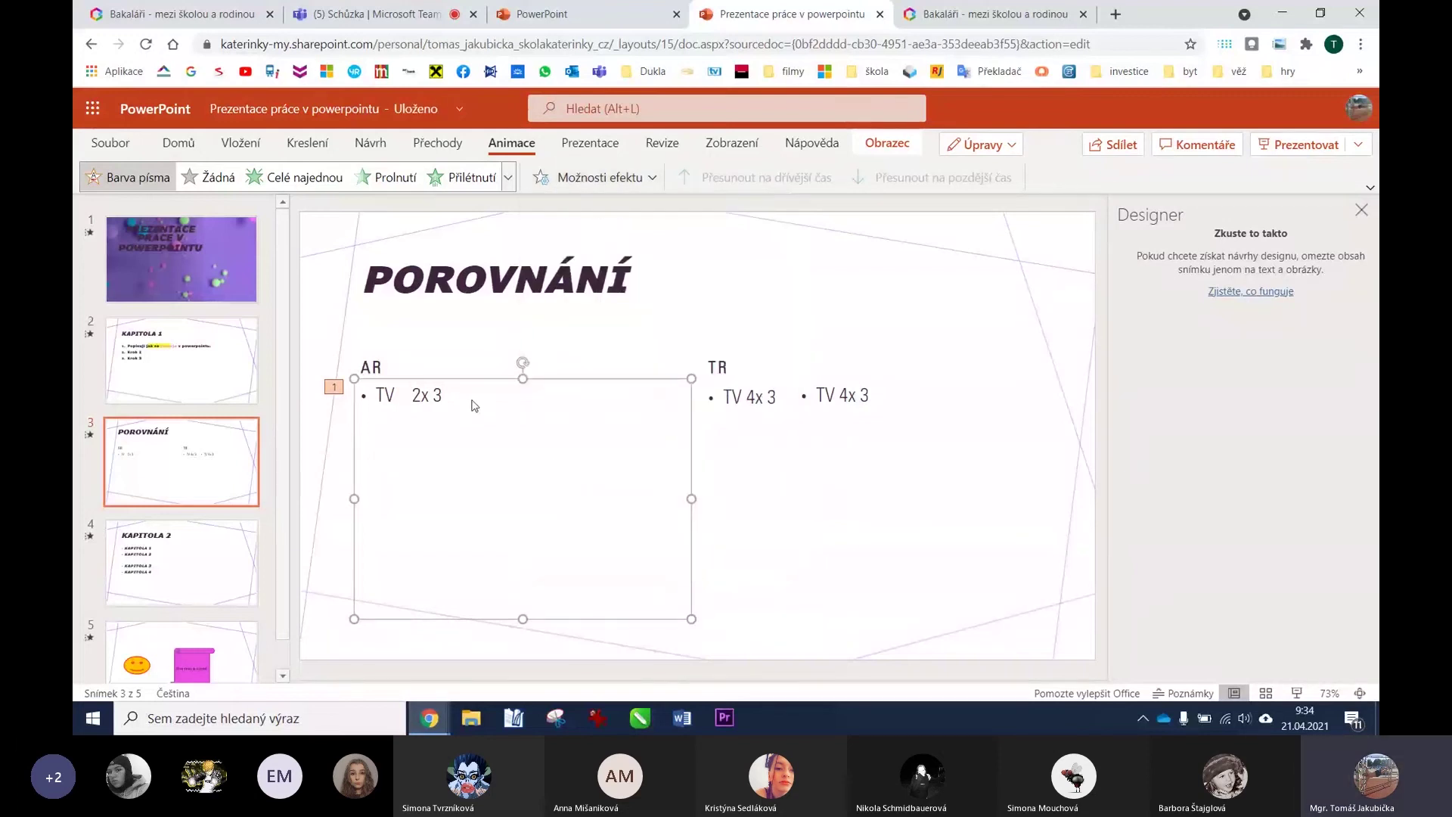
# Apply the Barva výplně fill-colour emphasis to the whole TV 2x 3 line.
pyautogui.doubleClick(437, 396)
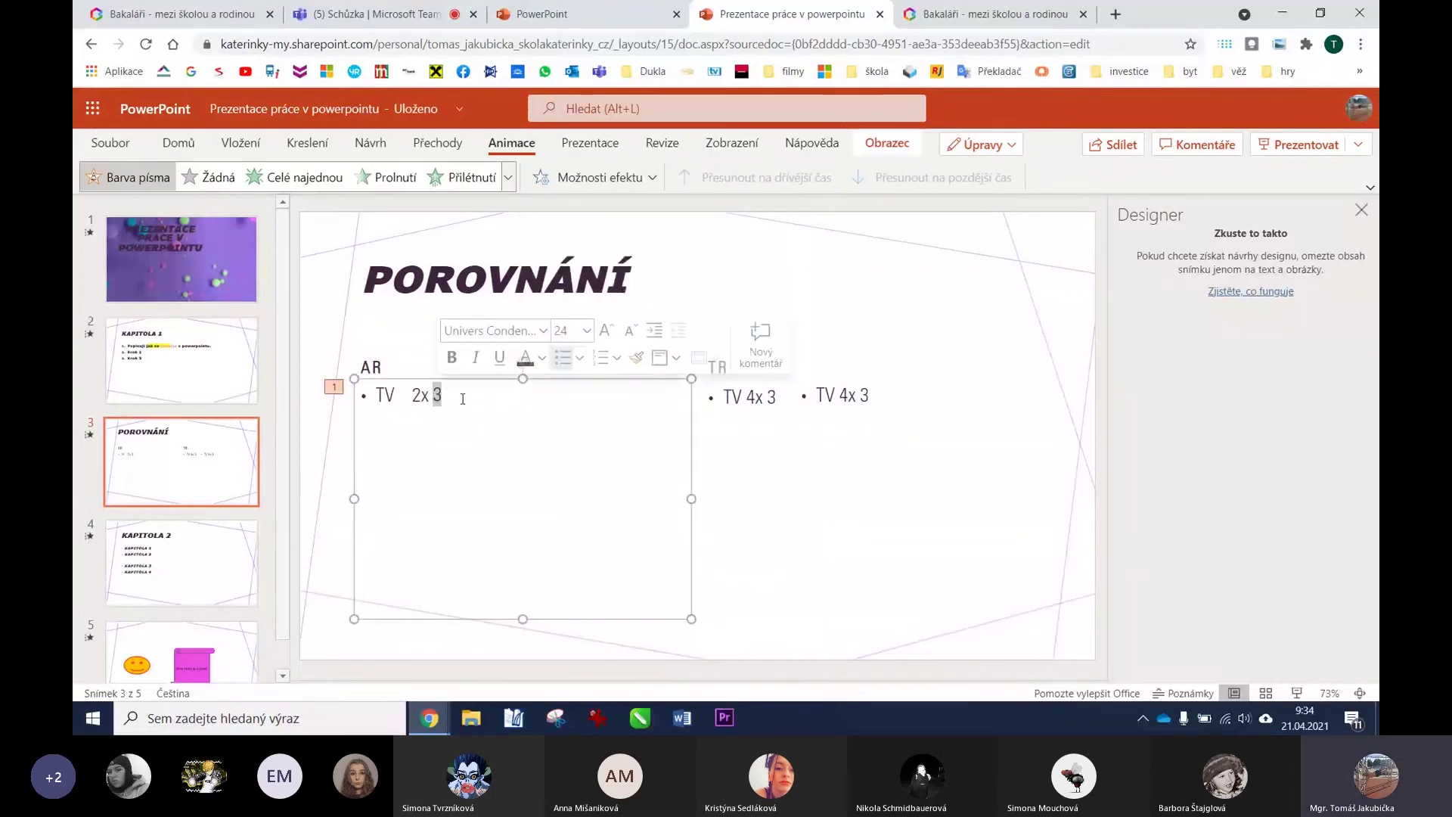
pyautogui.moveTo(441, 396); pyautogui.dragTo(379, 402)
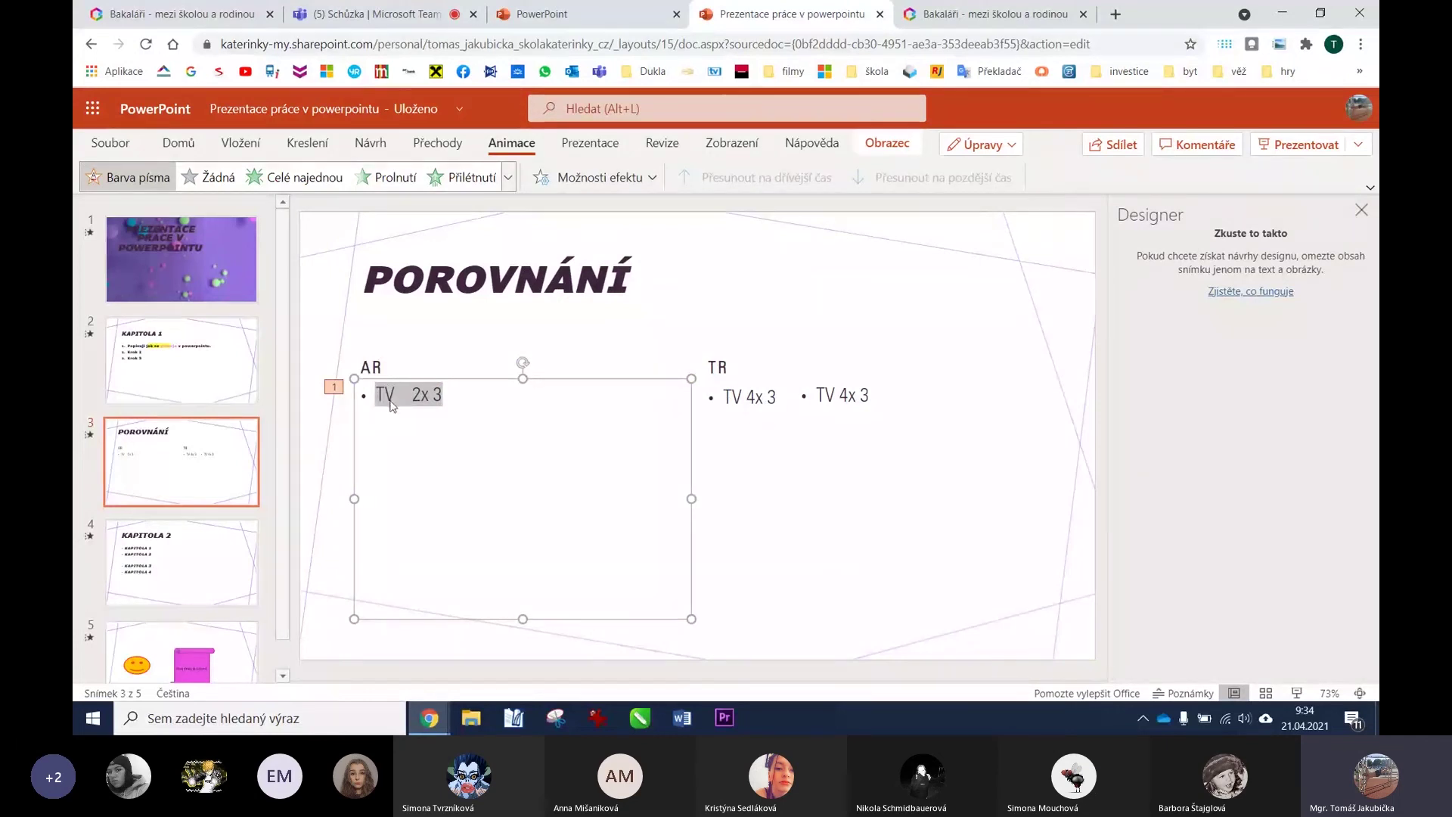
pyautogui.click(508, 177)
pyautogui.scroll(-2, 435, 402)
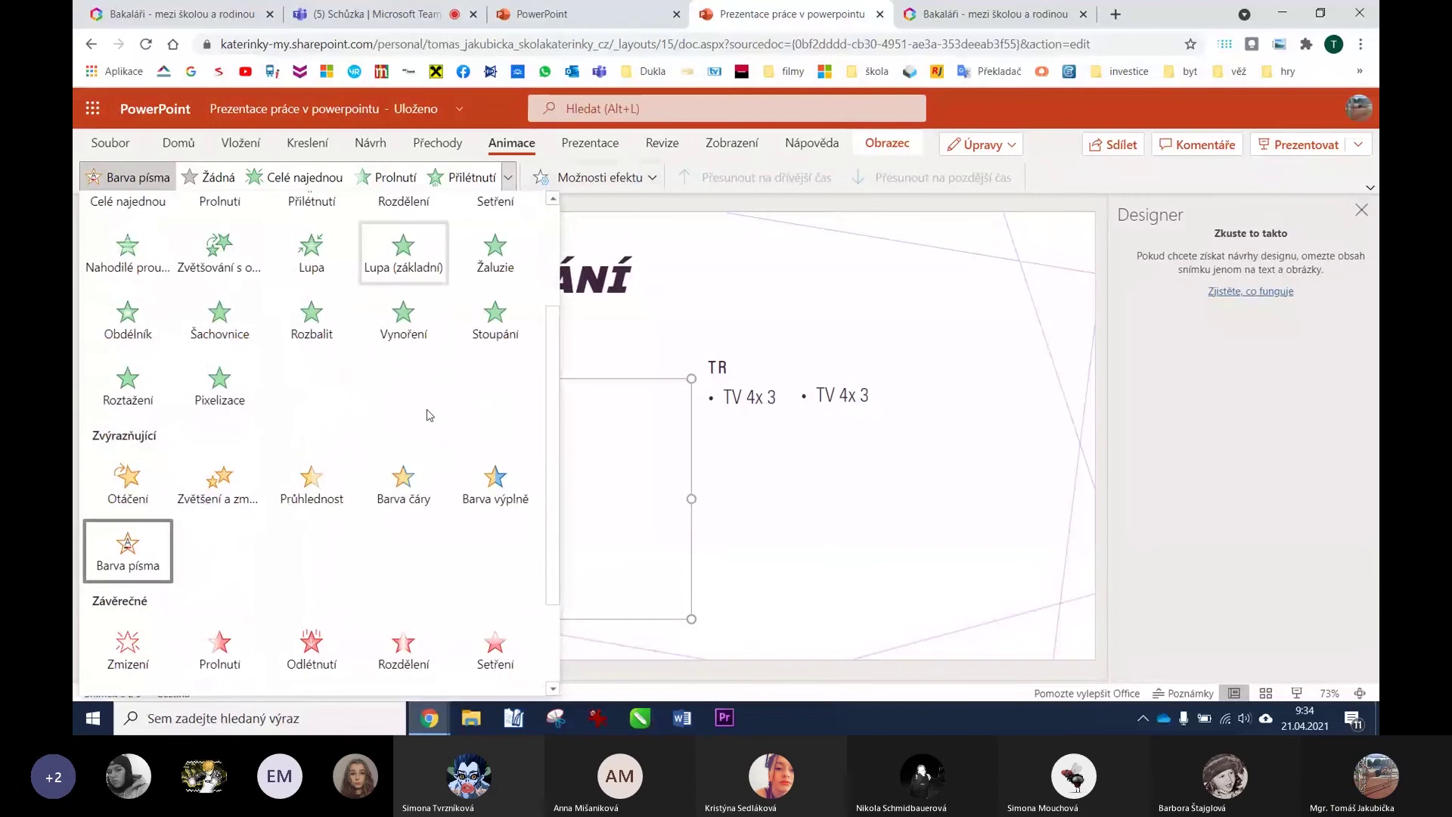
pyautogui.click(493, 490)
# Set the fill-colour emphasis to purple and preview it in the slide show.
pyautogui.click(591, 190)
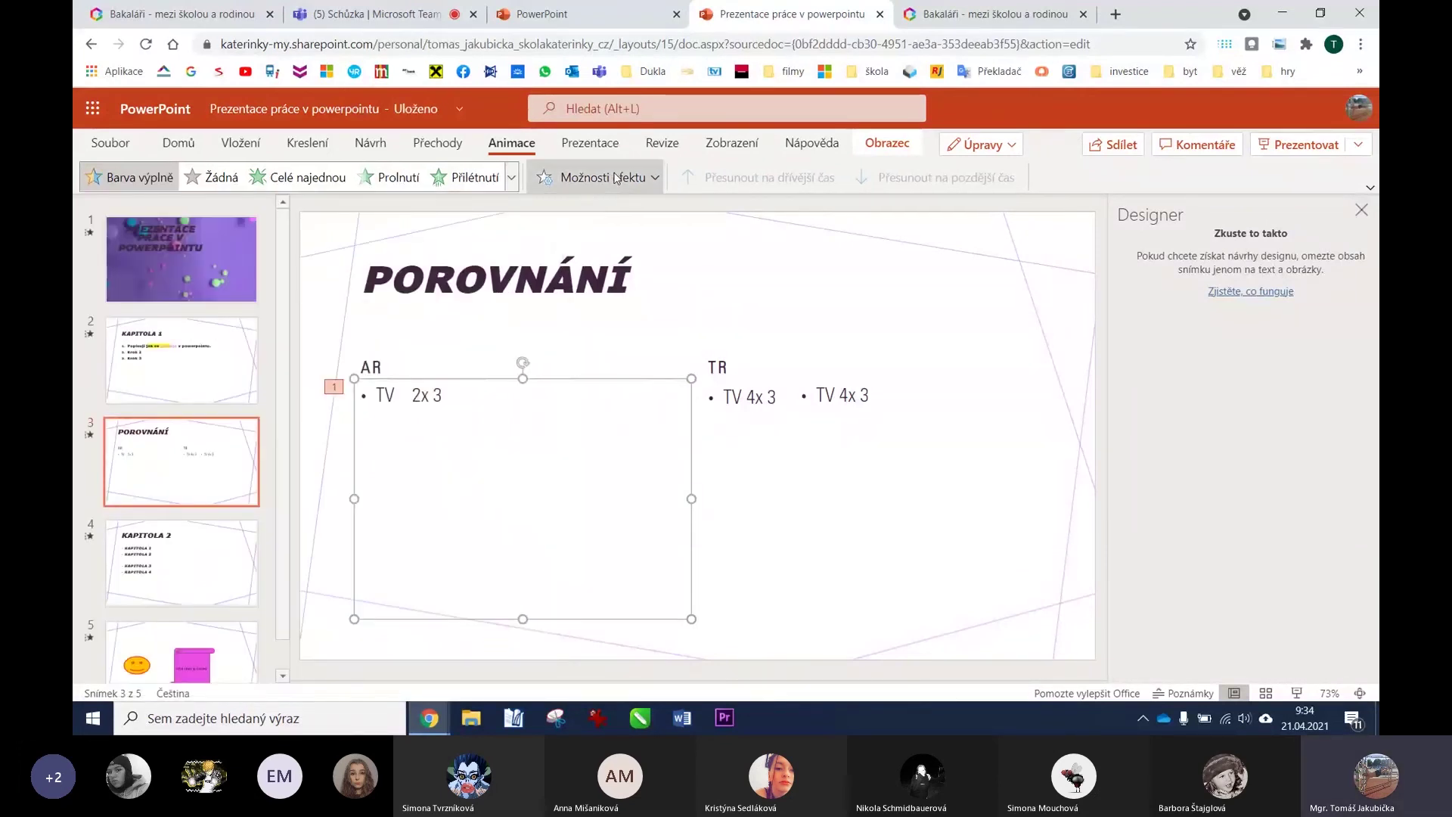
pyautogui.click(575, 464)
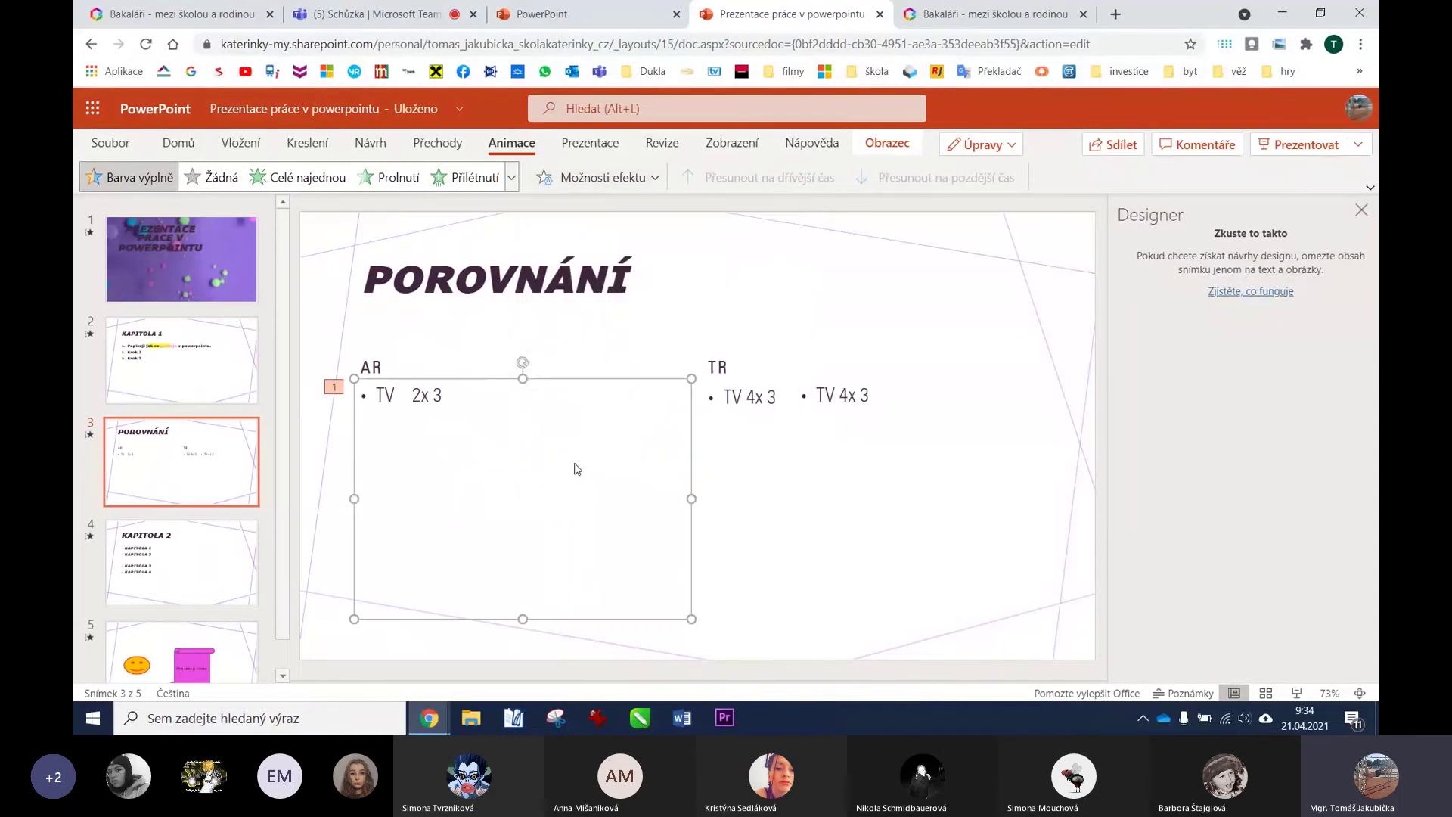
pyautogui.click(655, 177)
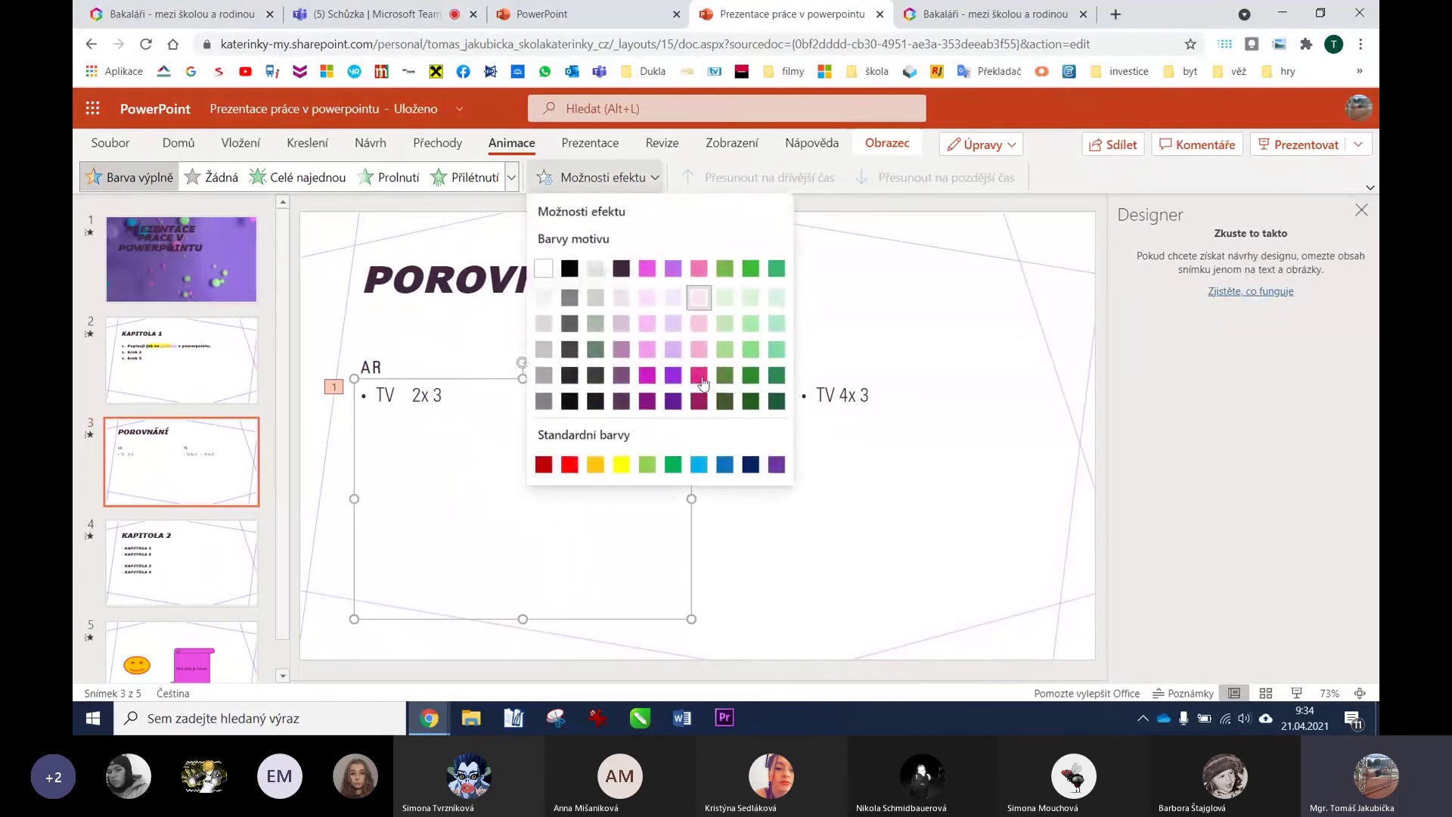
pyautogui.click(774, 468)
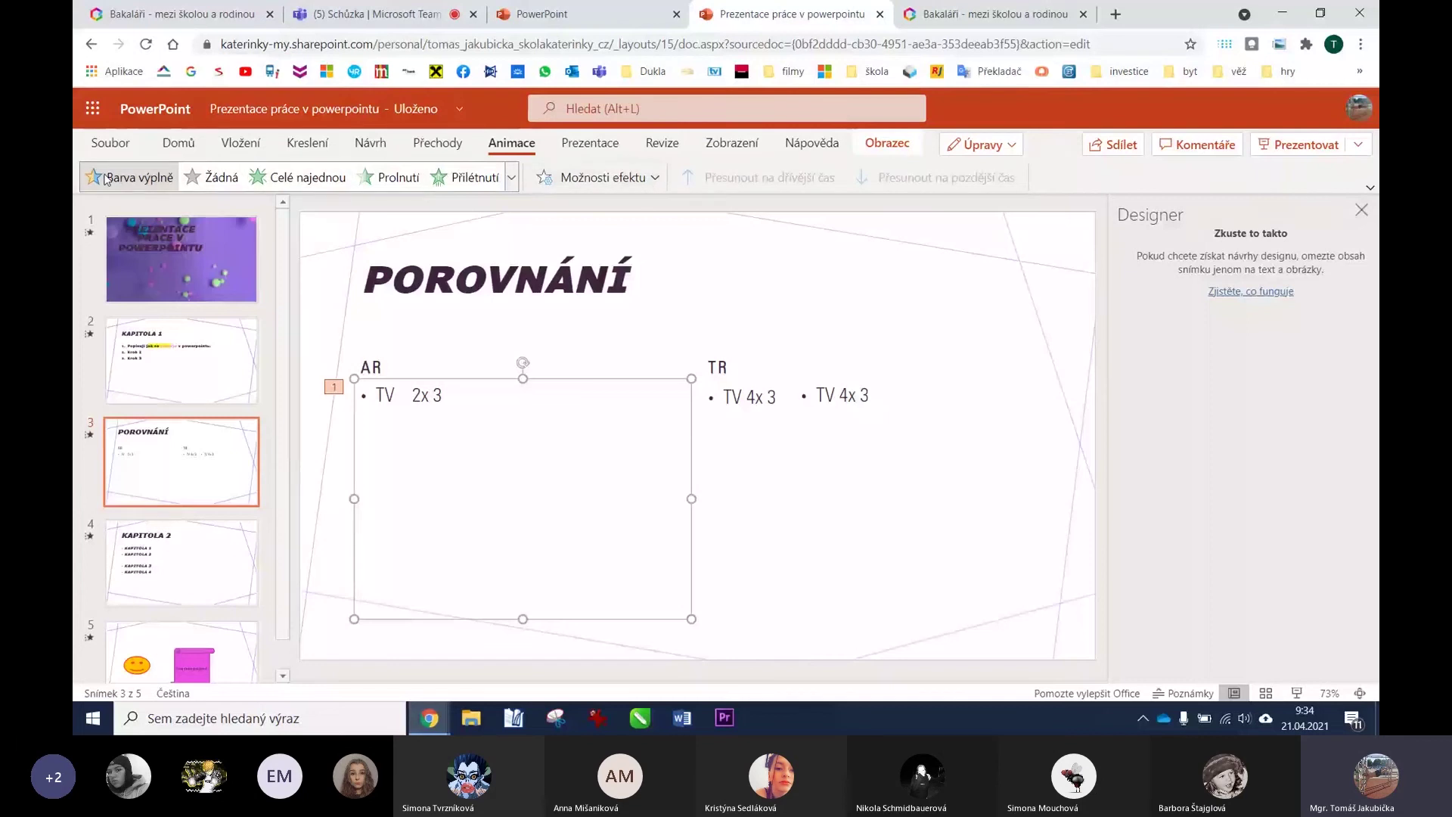
pyautogui.click(337, 389)
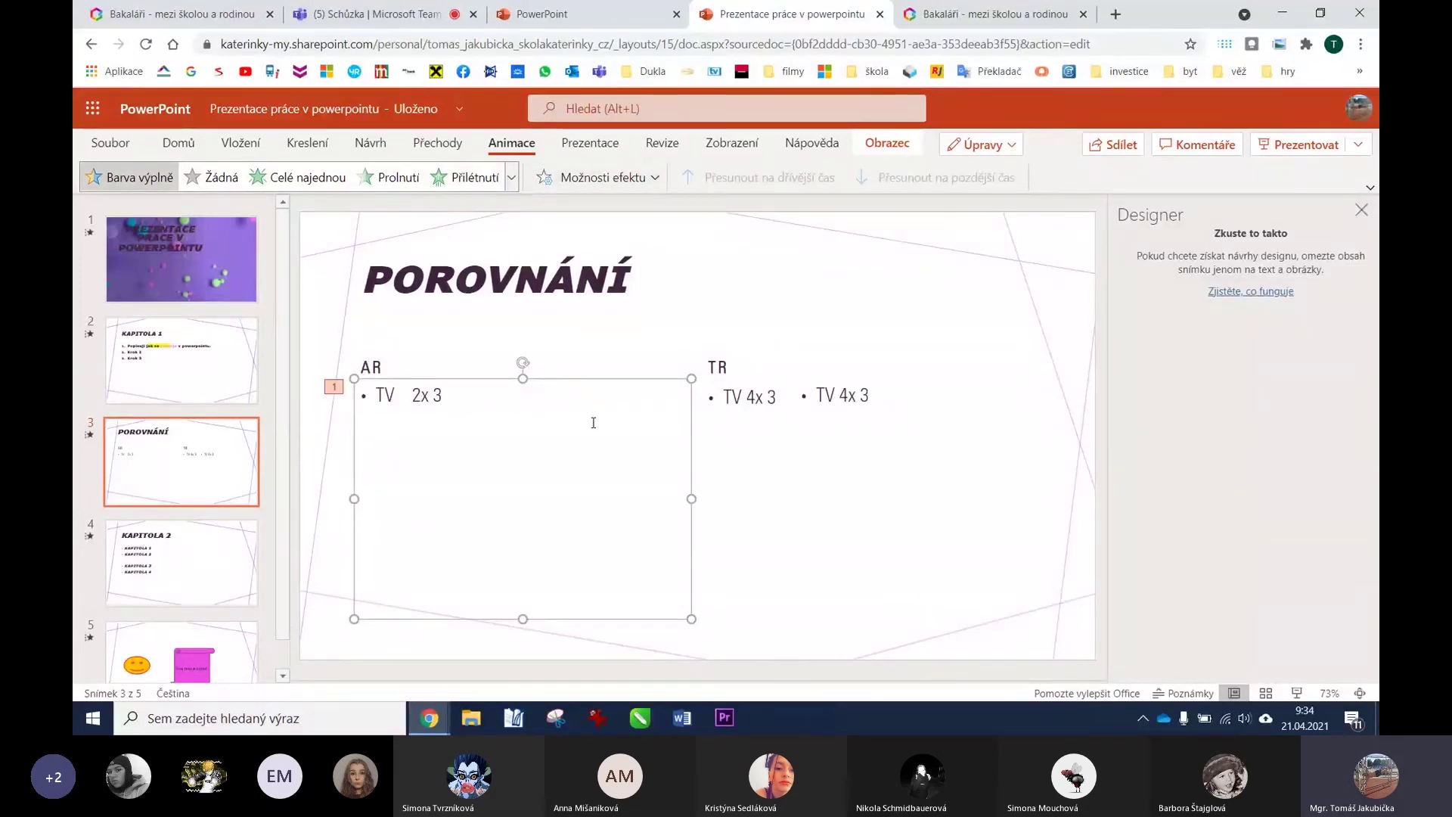
pyautogui.click(1296, 692)
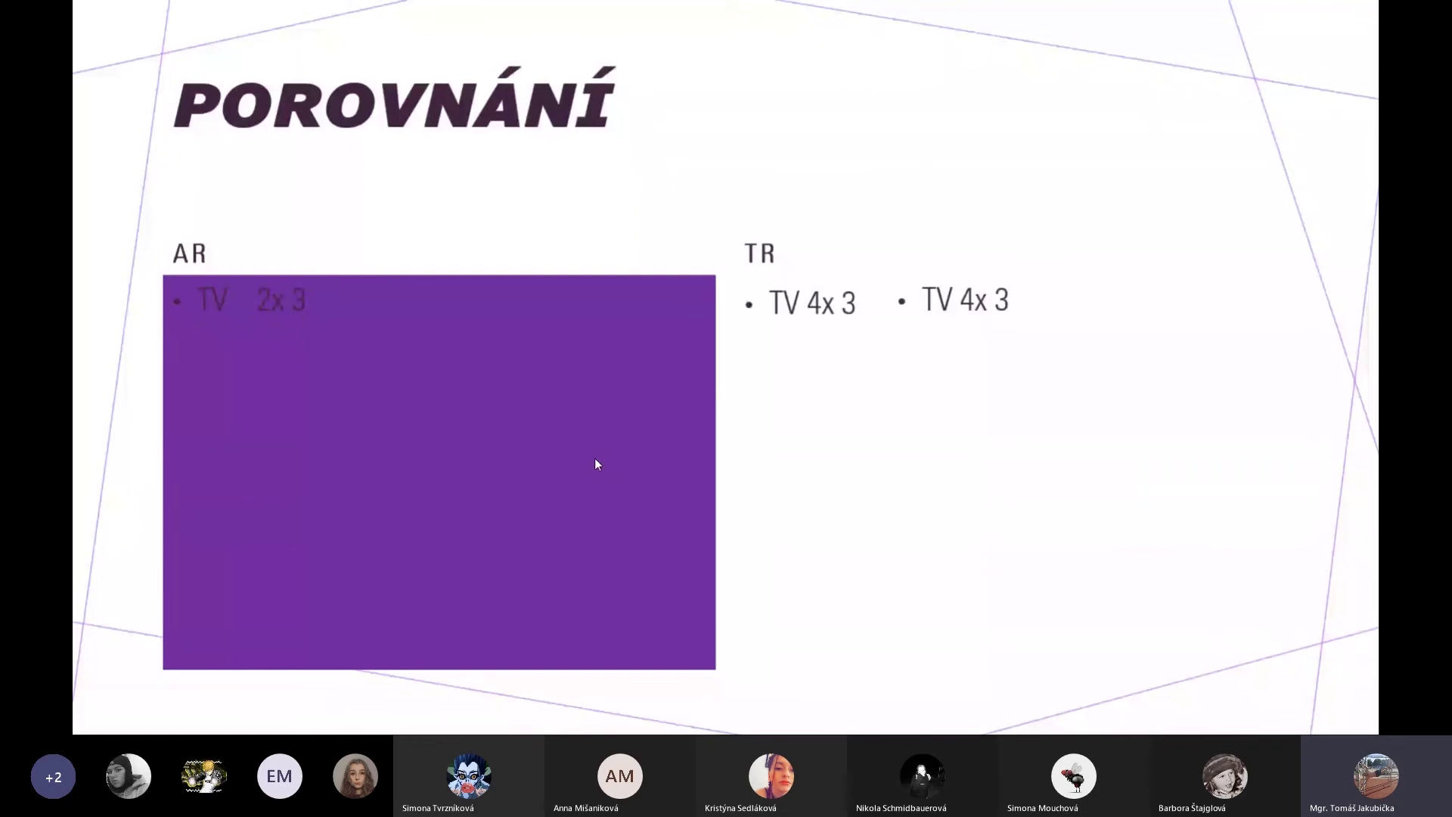
pyautogui.press('Escape')
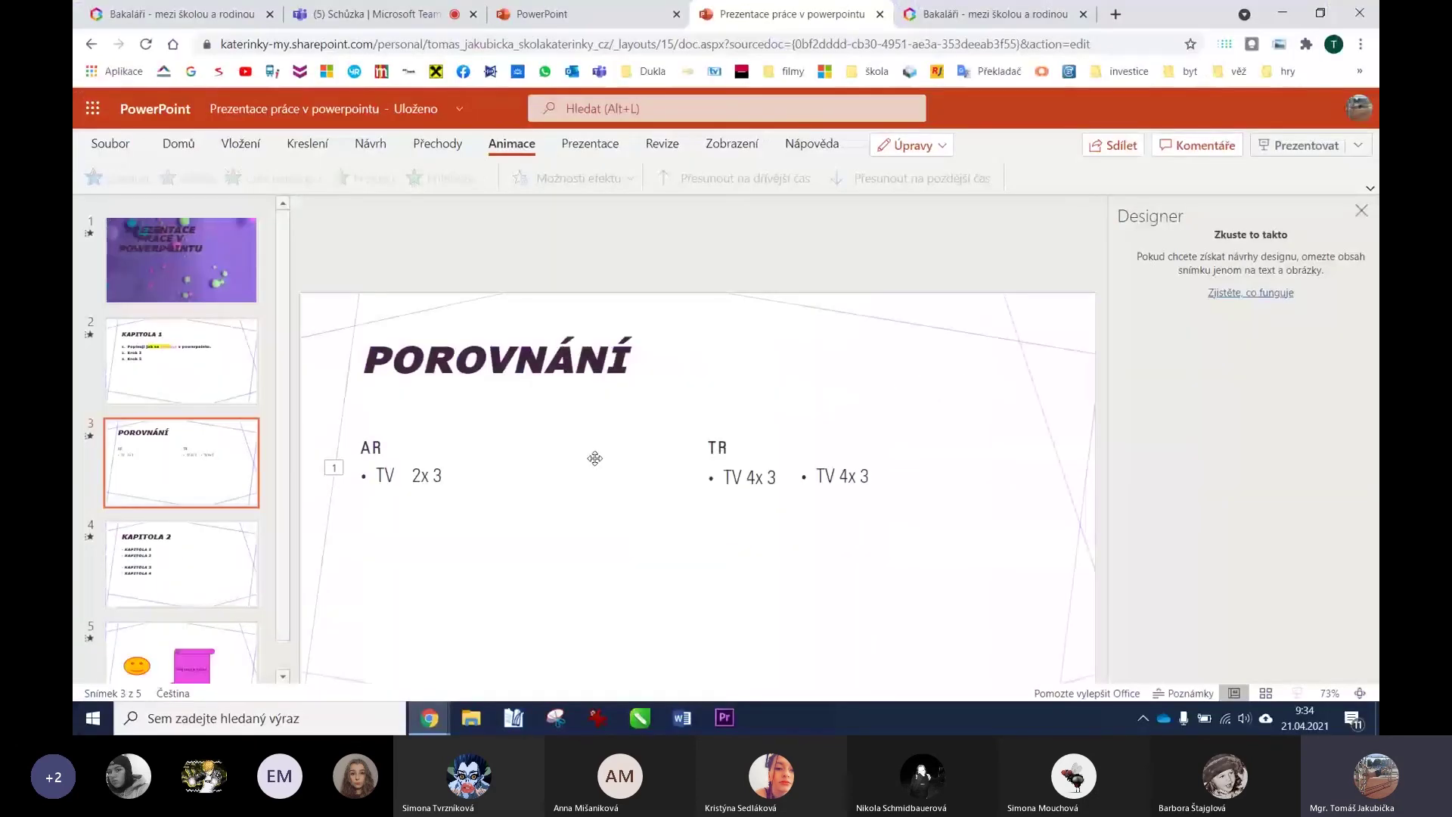
# Switch the AR text's emphasis to Barva písma (font colour).
pyautogui.scroll(-1, 598, 461)
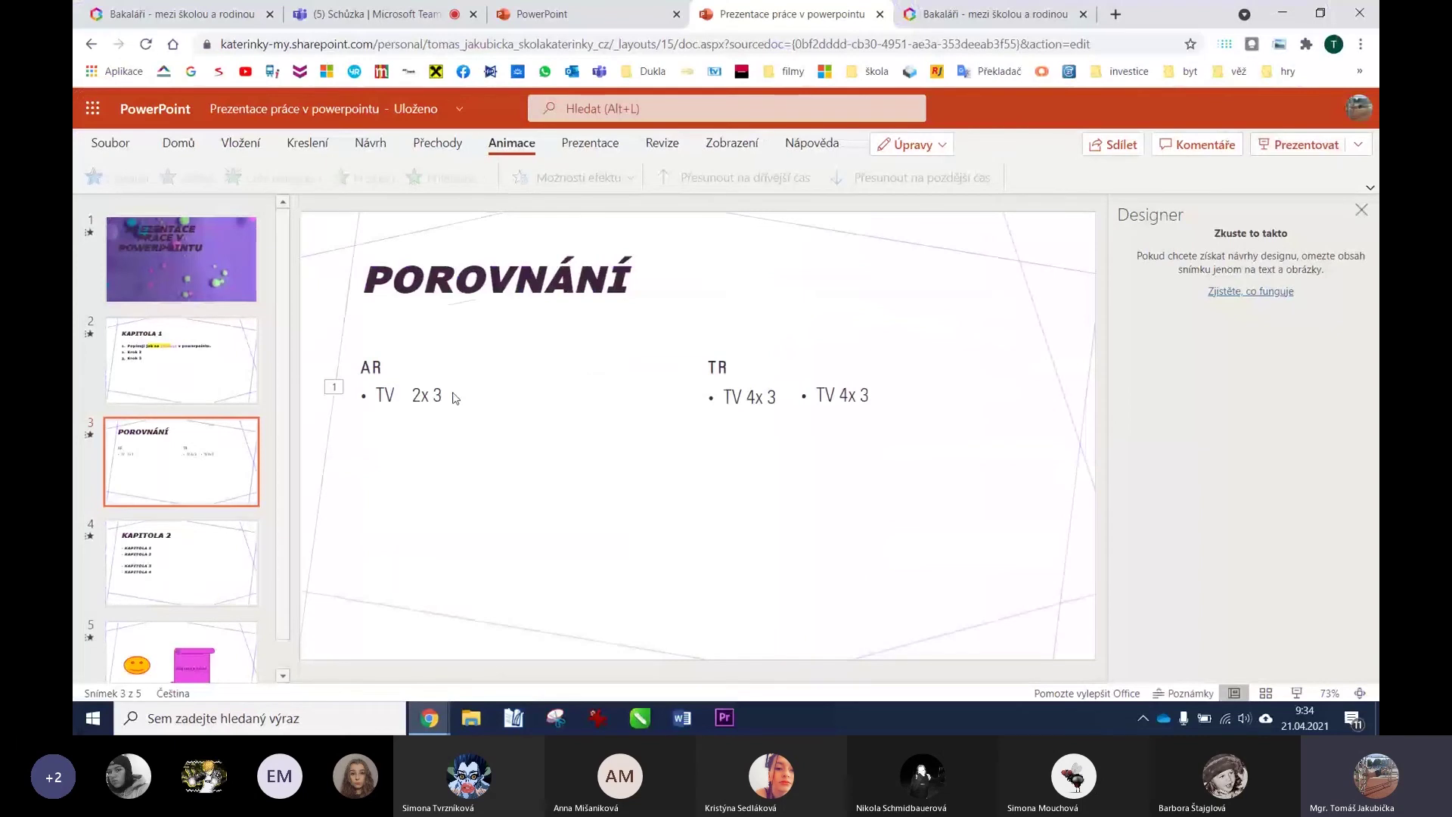
pyautogui.moveTo(455, 398); pyautogui.dragTo(427, 393)
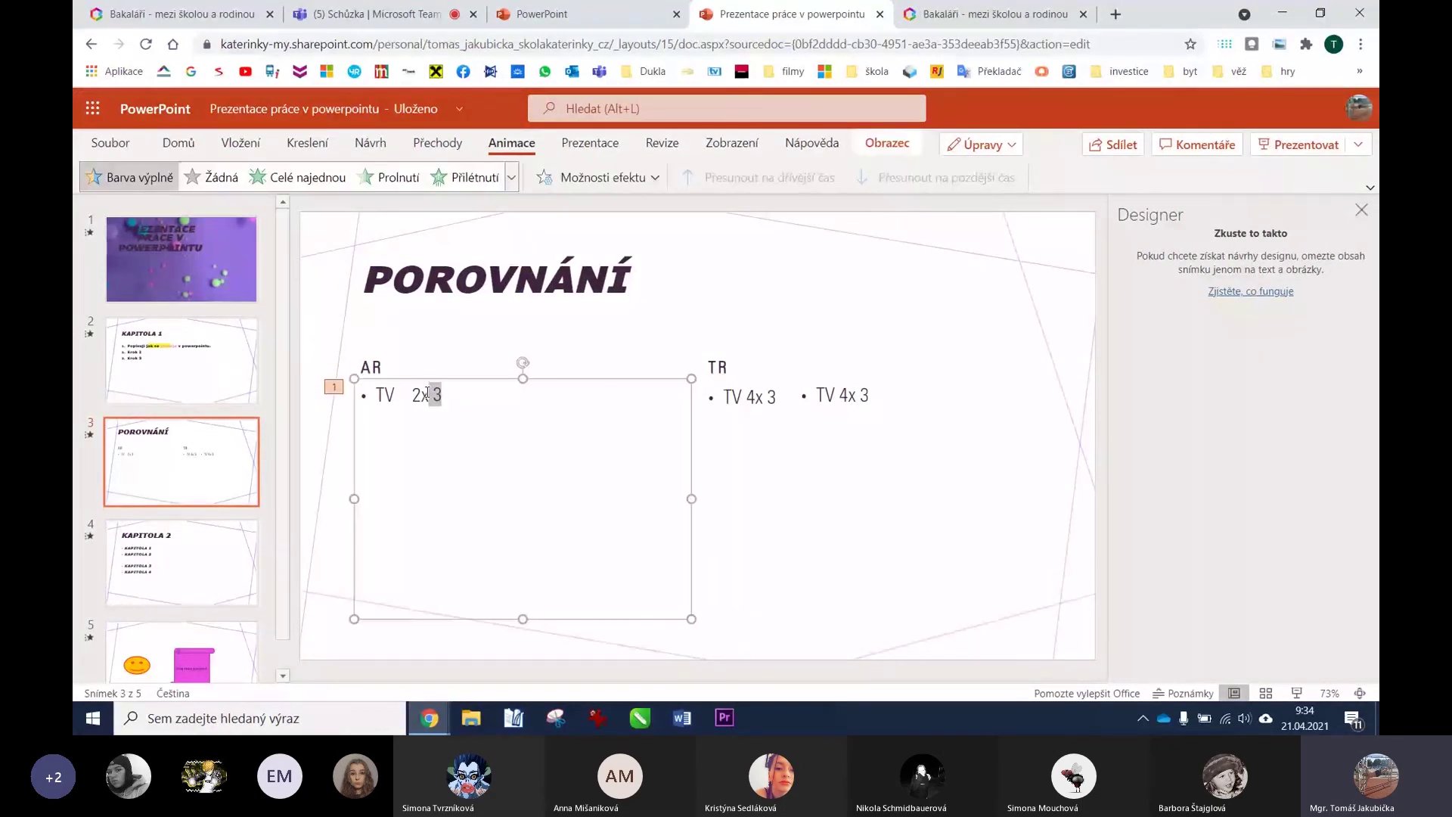
pyautogui.click(511, 176)
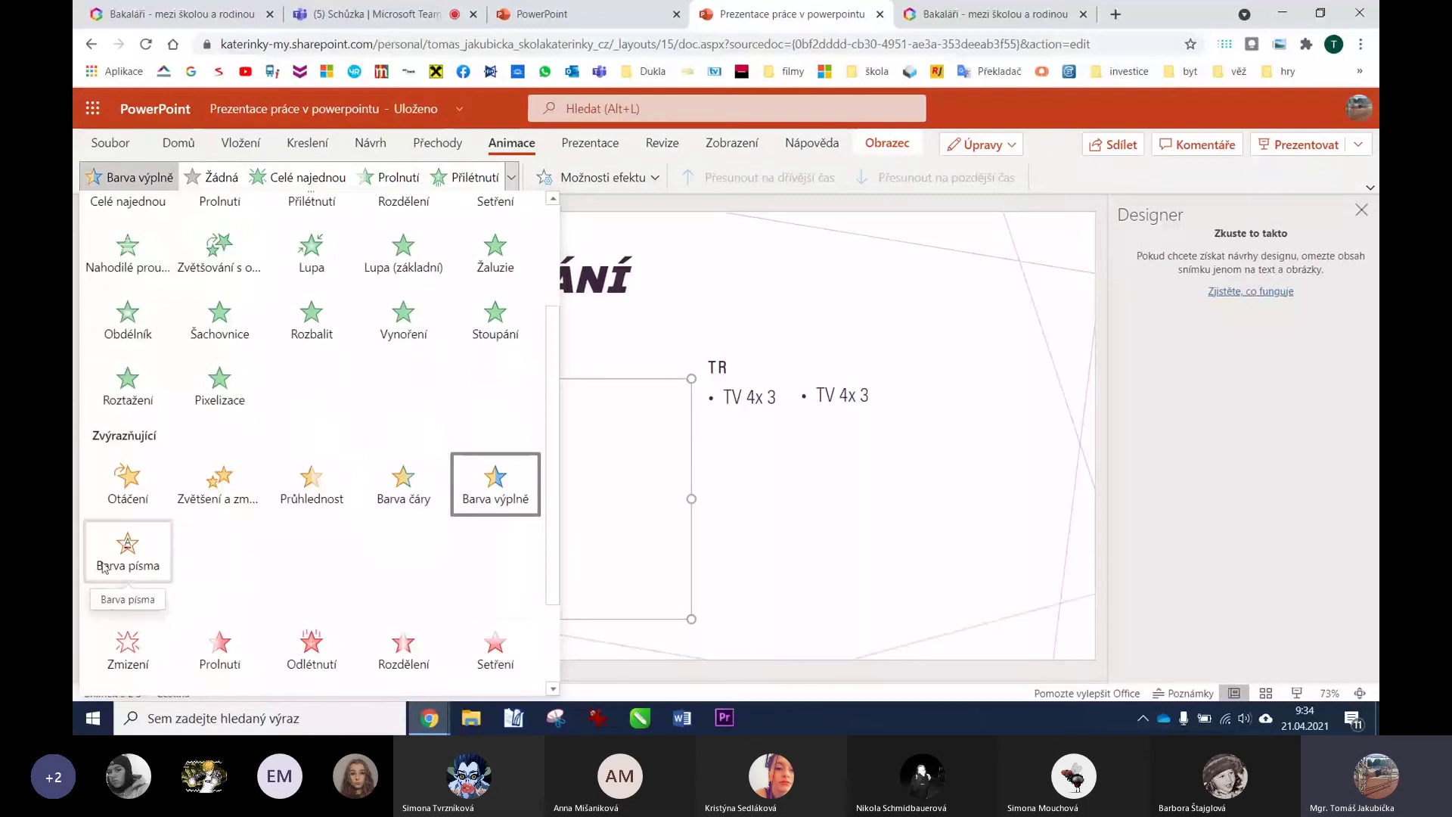
pyautogui.click(104, 567)
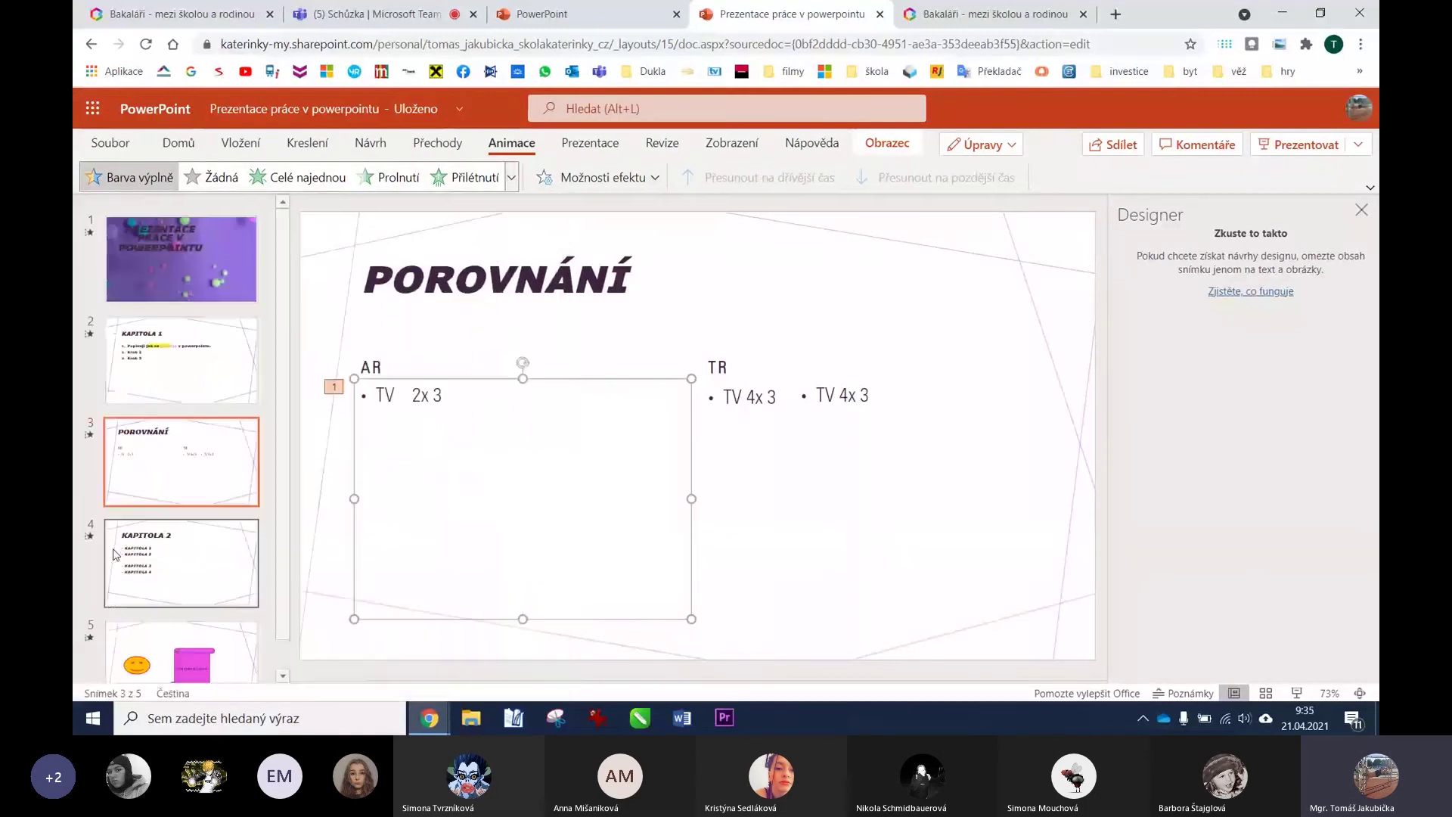
# On the KAPITOLA 2 slide, apply the Odlétnutí fly-out exit to all four bullets.
pyautogui.click(188, 566)
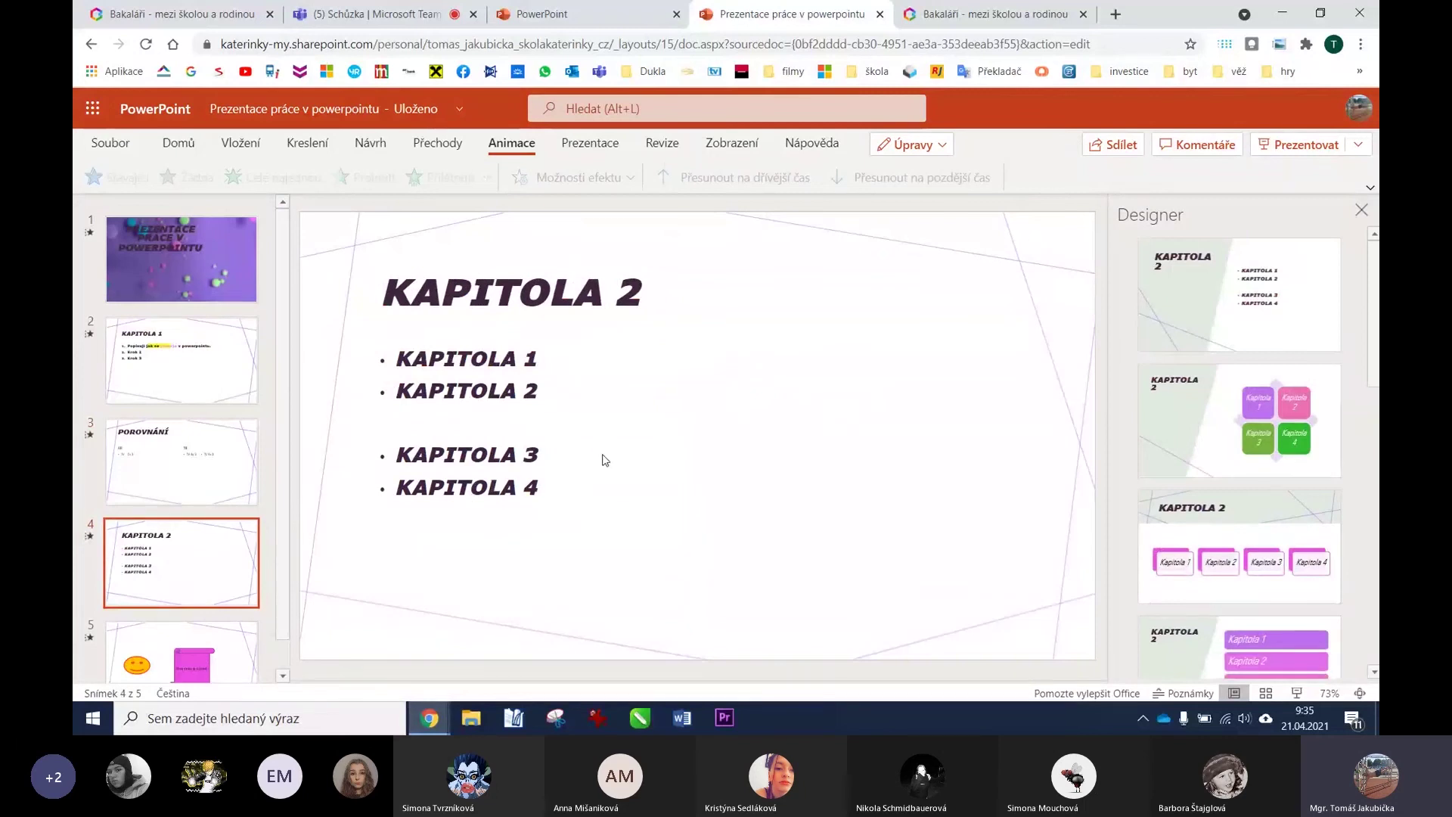
pyautogui.click(522, 357)
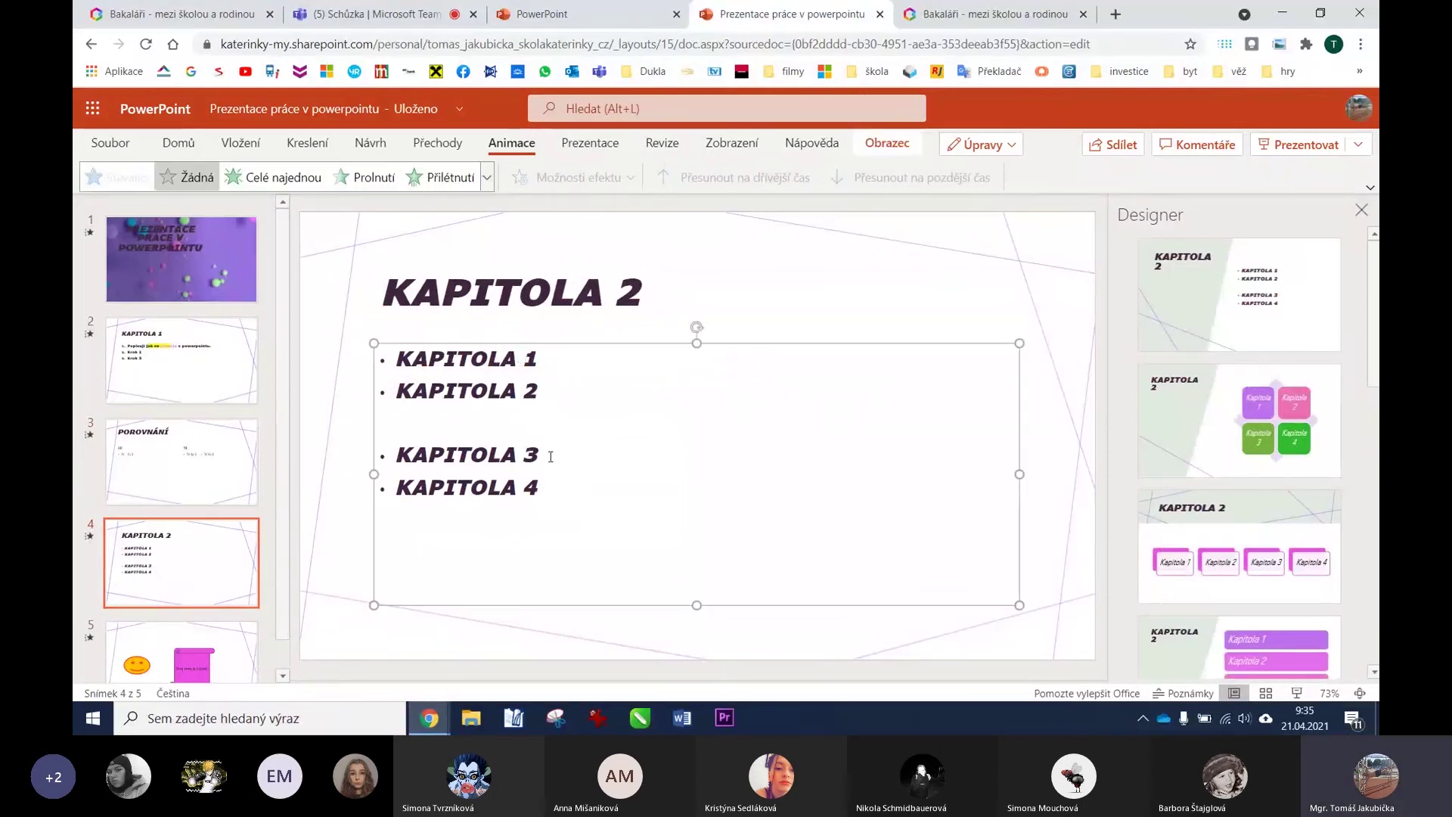
pyautogui.moveTo(539, 487); pyautogui.dragTo(469, 240)
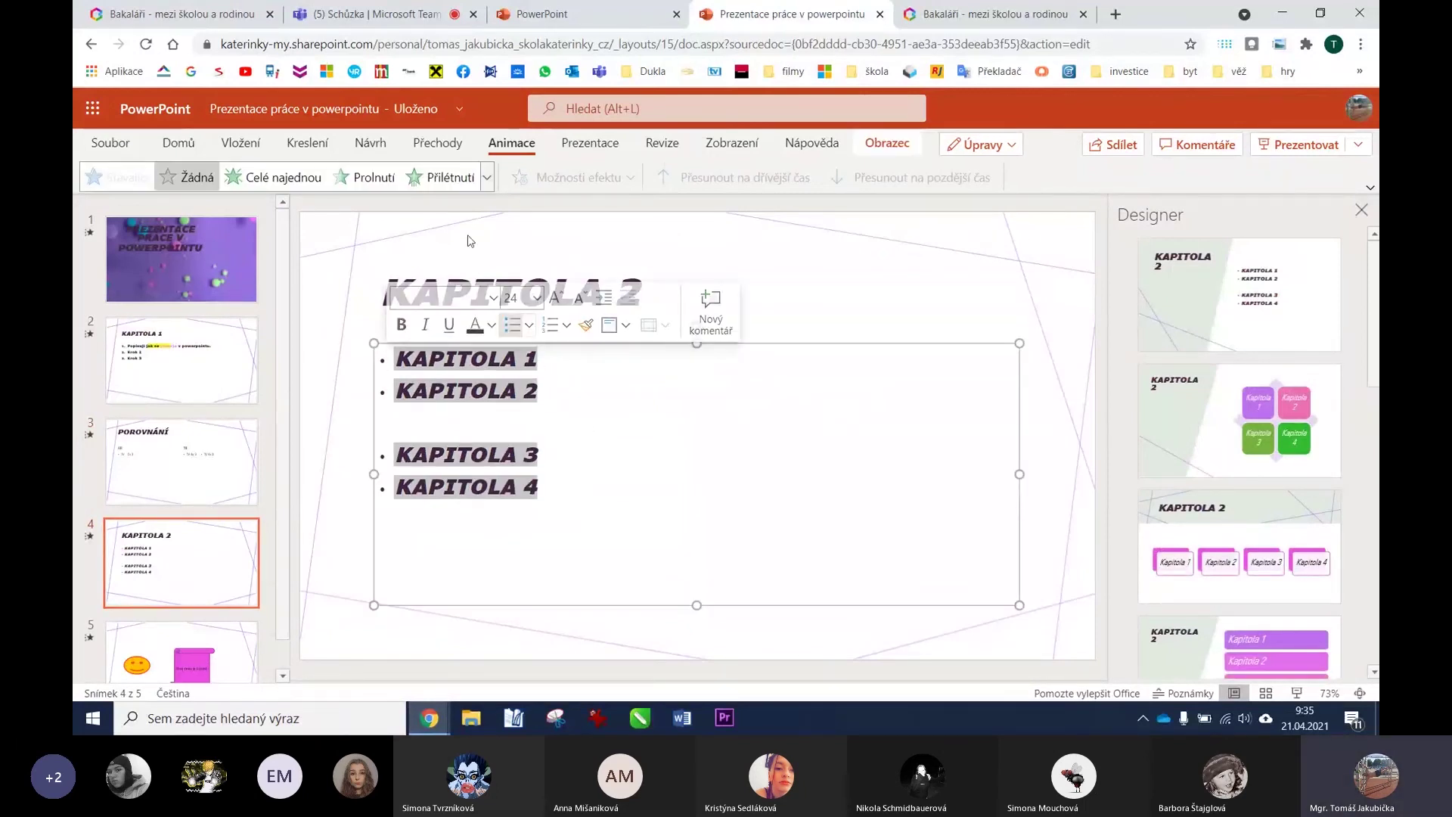
pyautogui.click(487, 177)
pyautogui.scroll(-2, 540, 401)
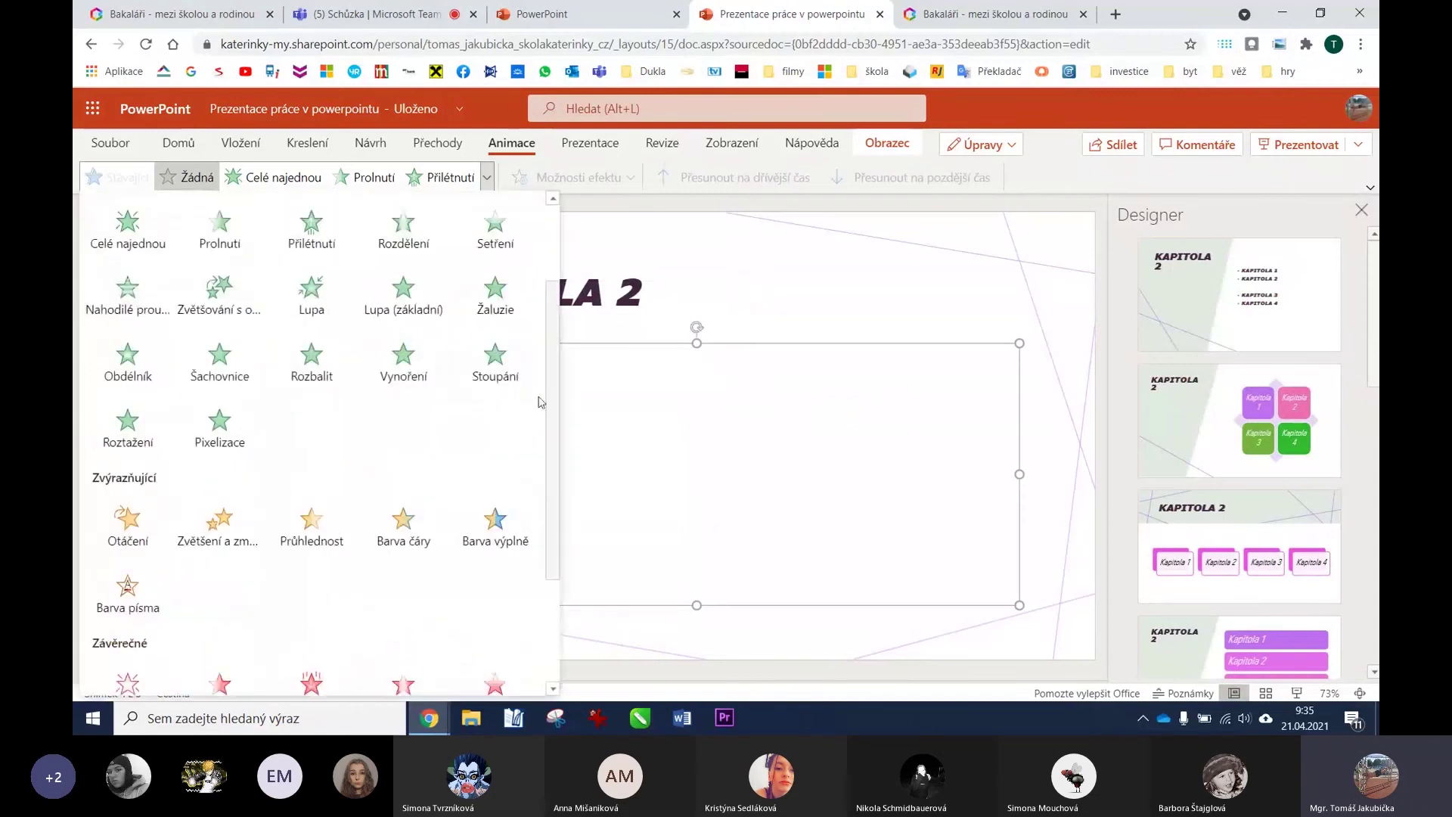
pyautogui.scroll(-3, 541, 401)
pyautogui.click(310, 512)
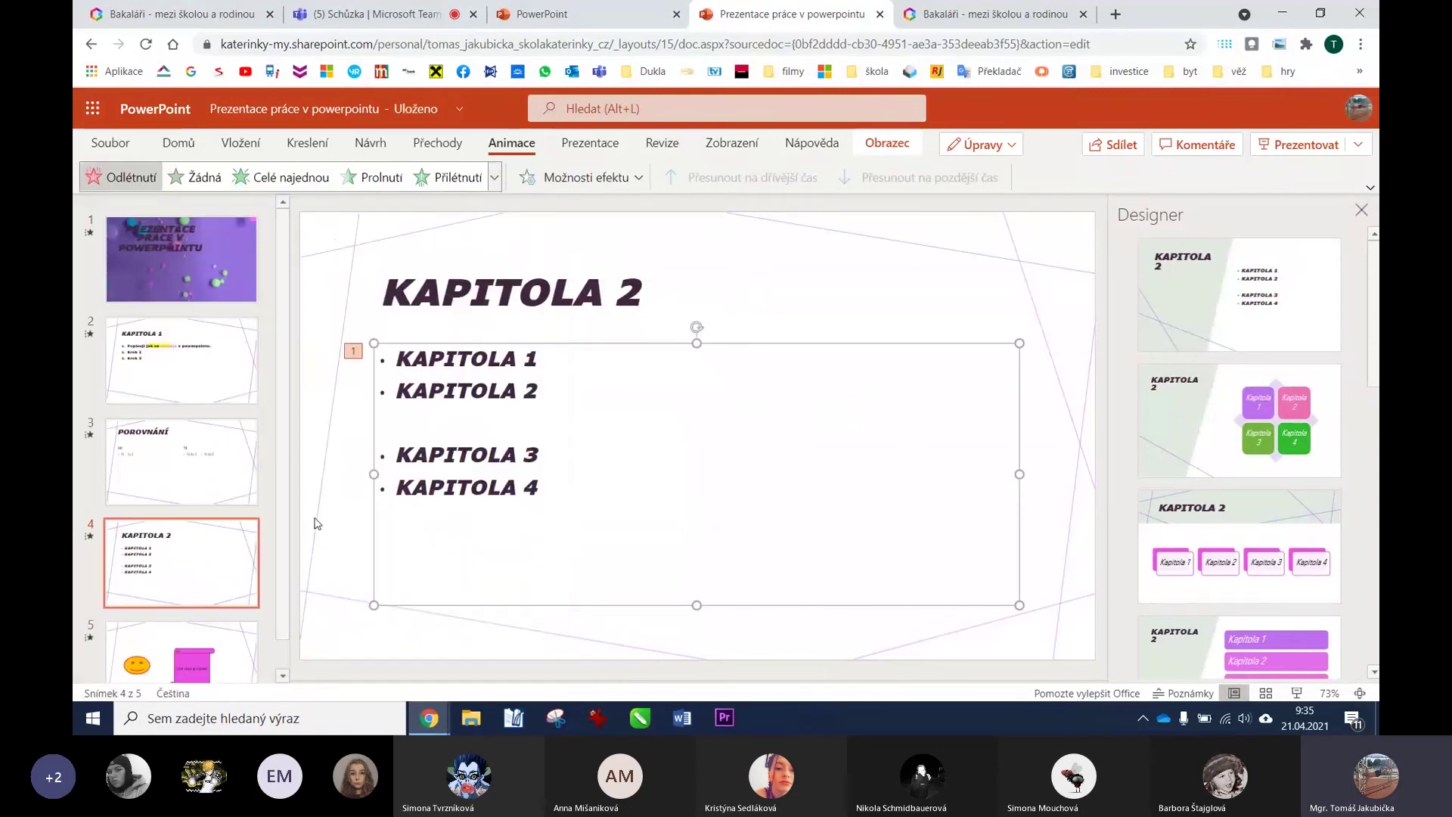
# Set the fly-out to Po odstavcích and start the slide show.
pyautogui.click(639, 179)
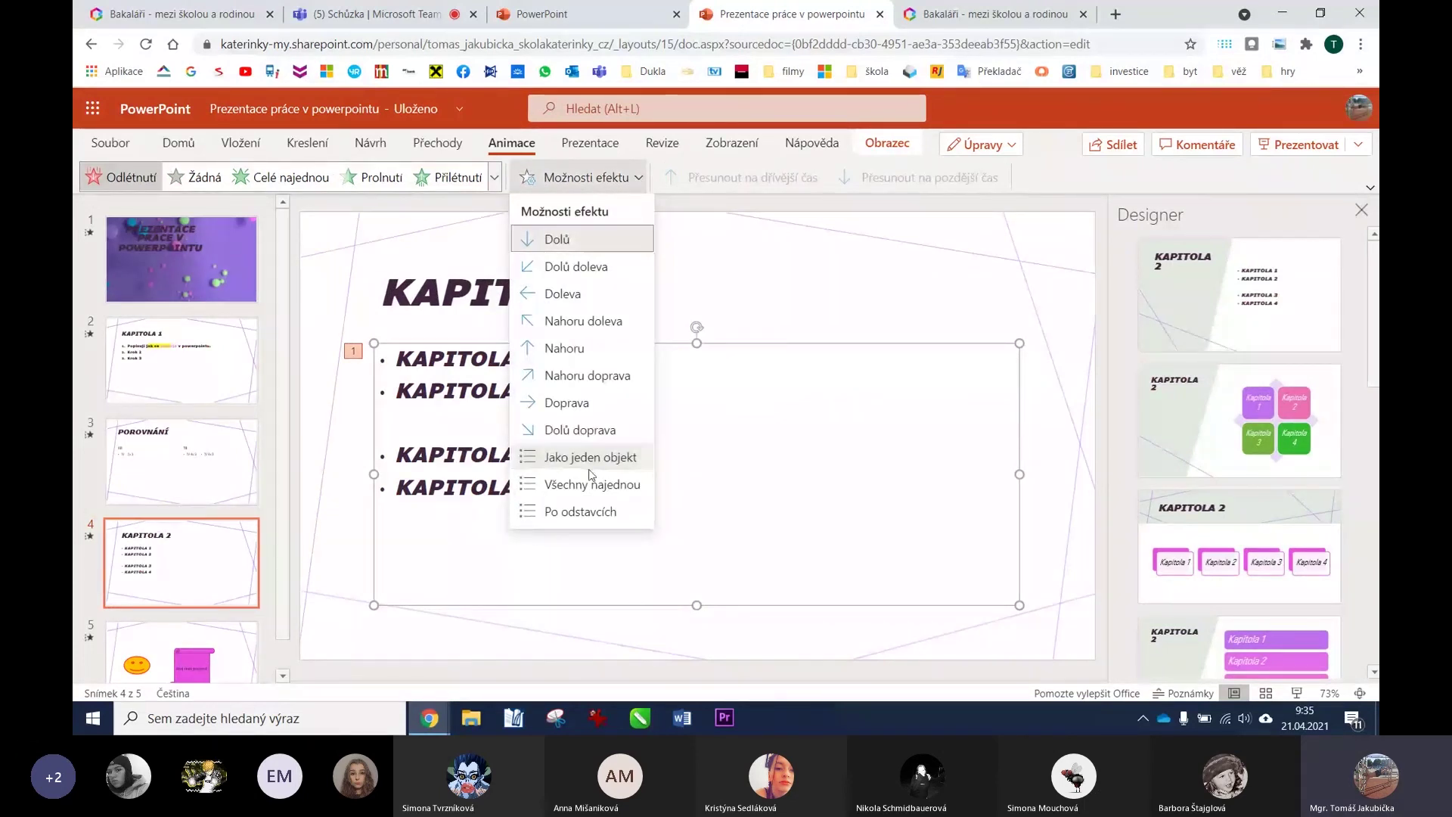
pyautogui.click(573, 511)
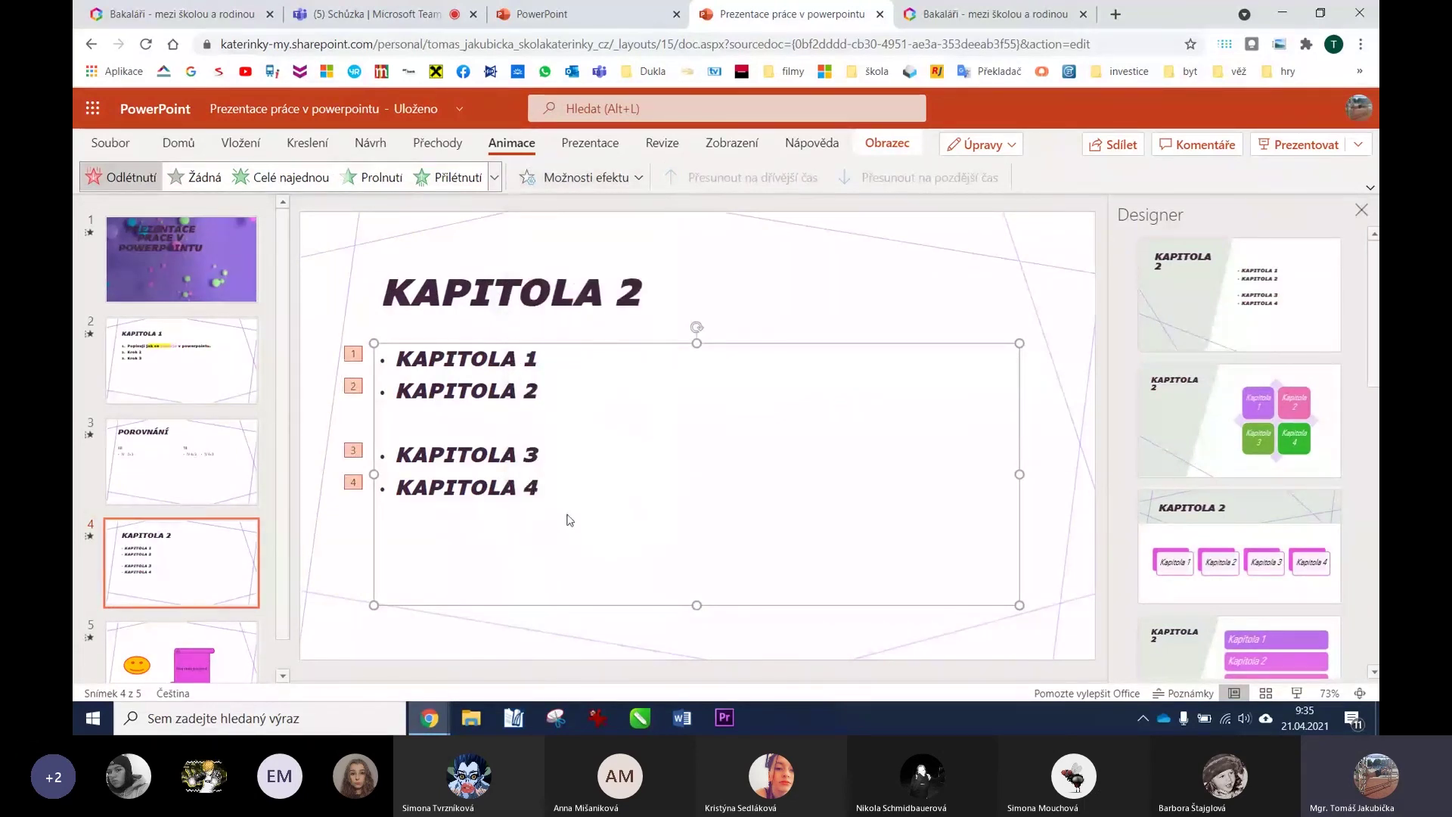
pyautogui.click(1296, 693)
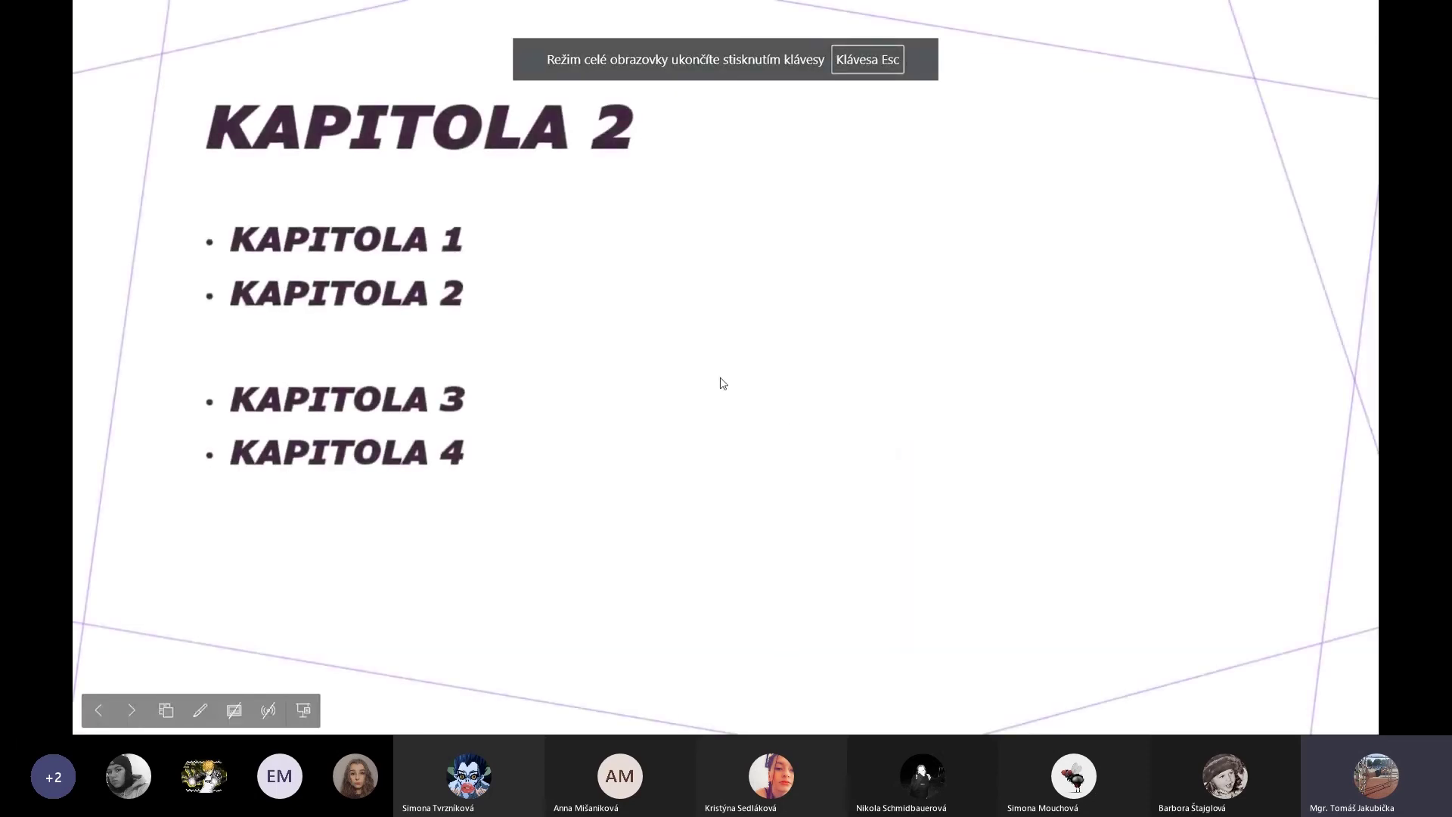
# Click through the four KAPITOLA bullets flying out, advance to slide 5, and exit the show.
pyautogui.click(907, 403)
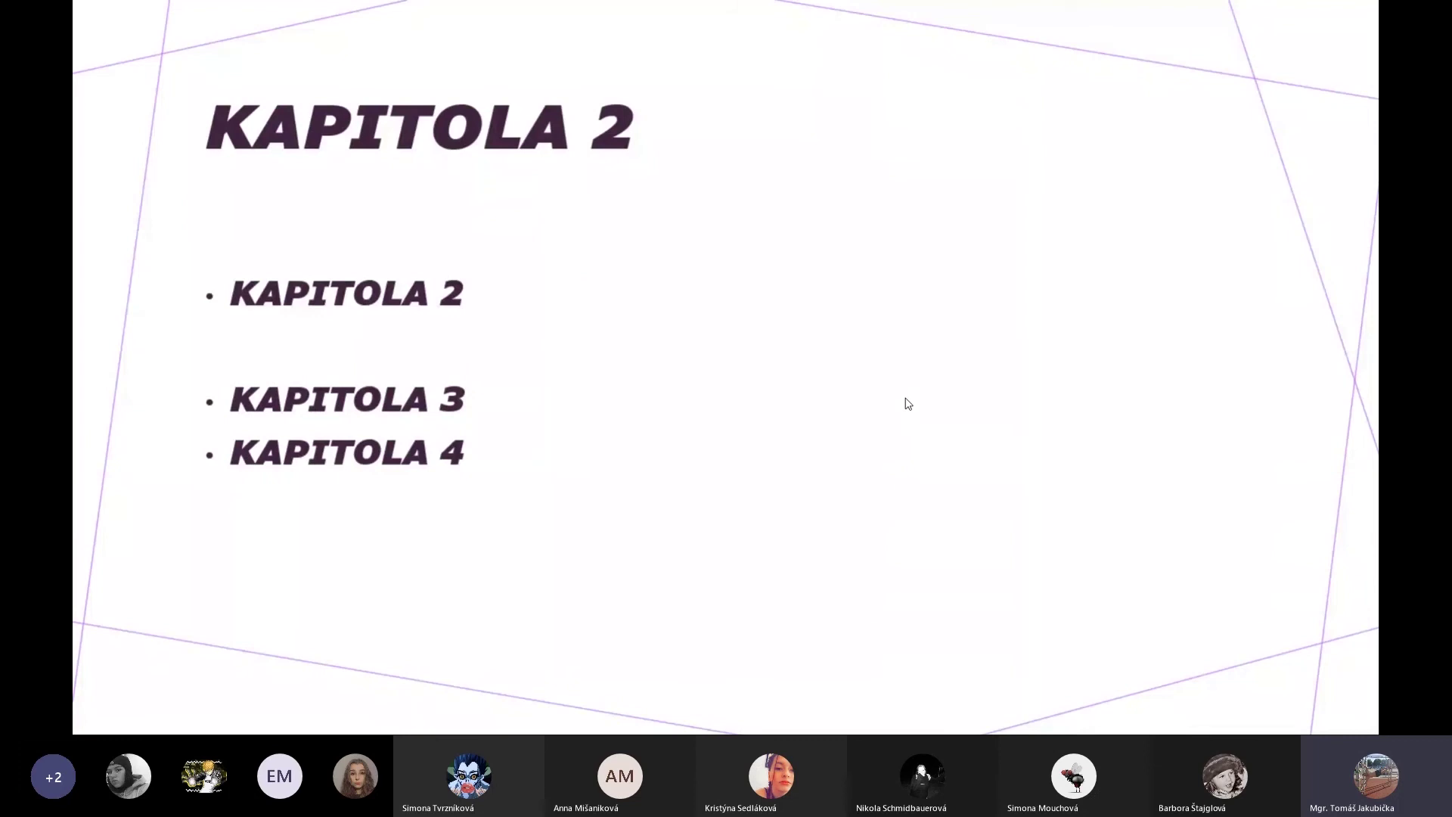
pyautogui.click(908, 403)
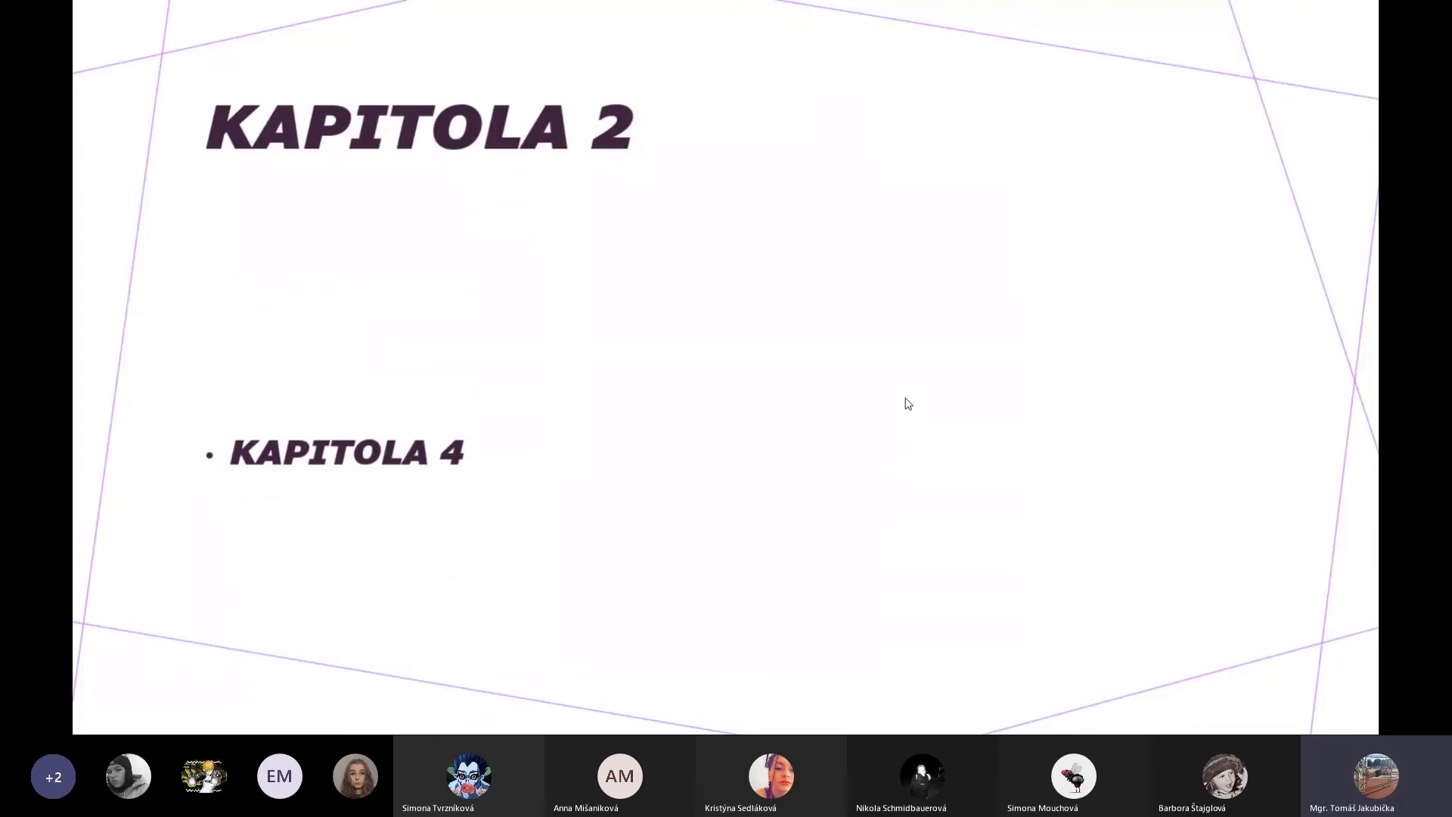
pyautogui.click(908, 403)
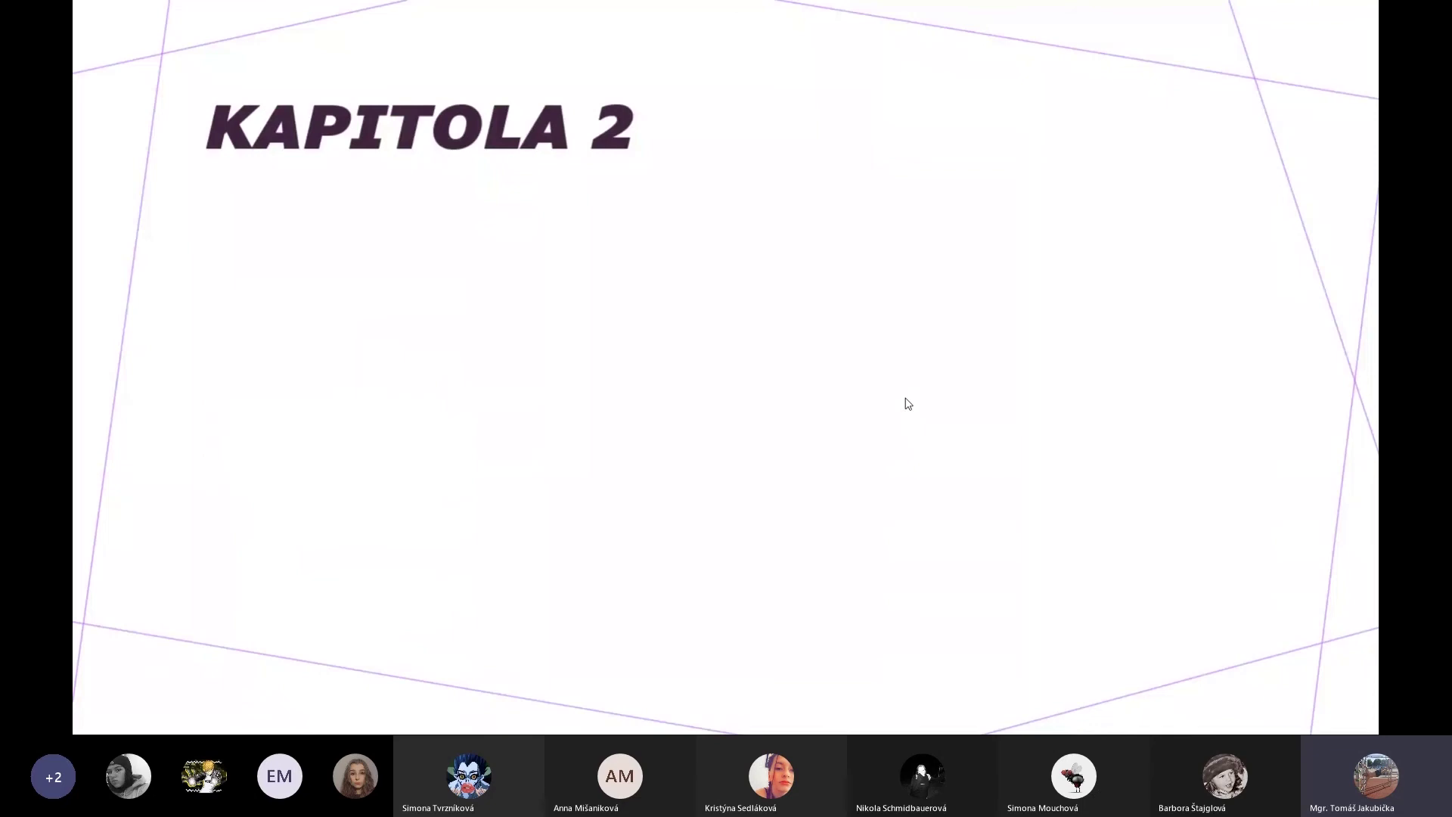
pyautogui.click(908, 403)
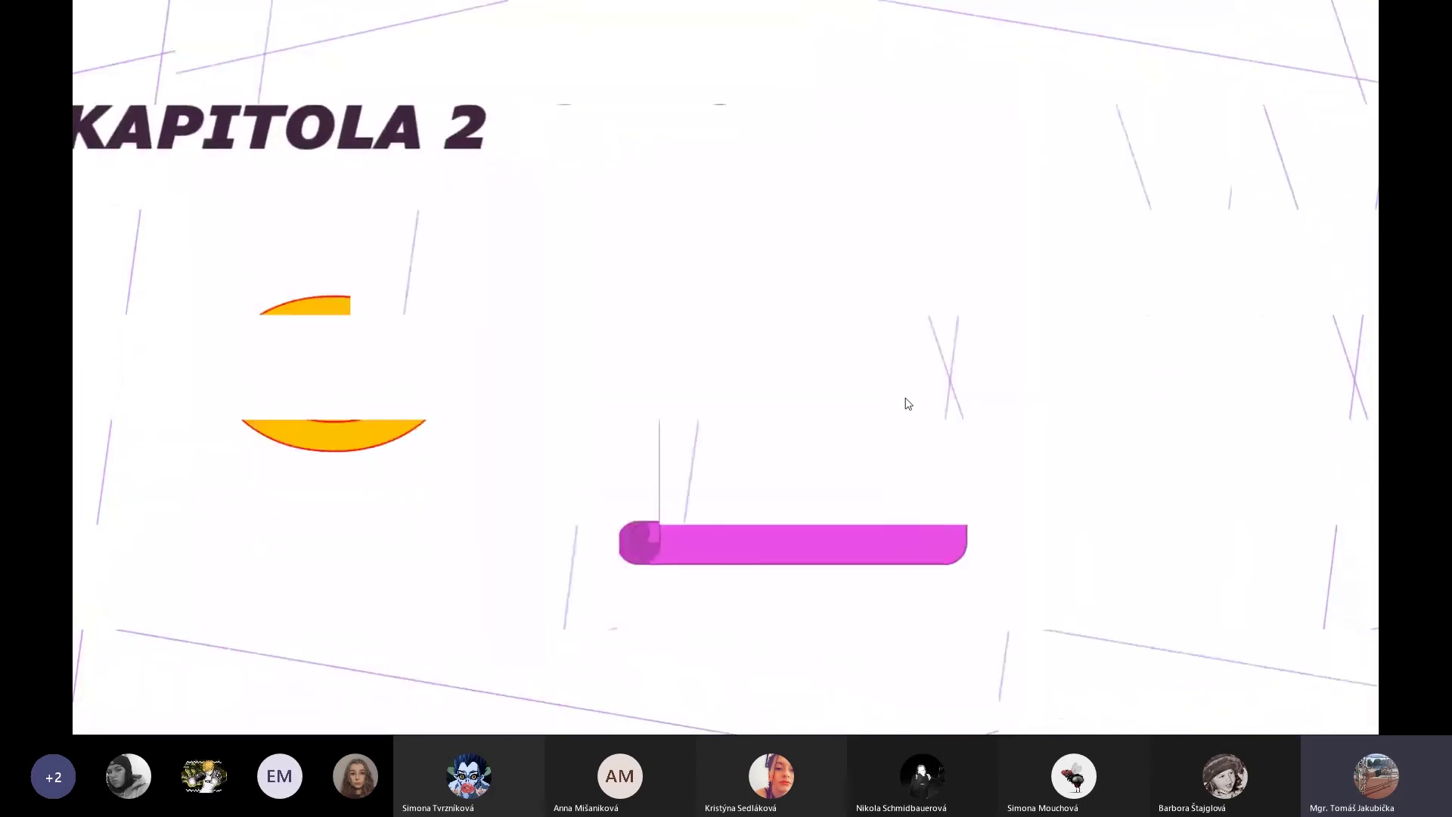
pyautogui.press('Escape')
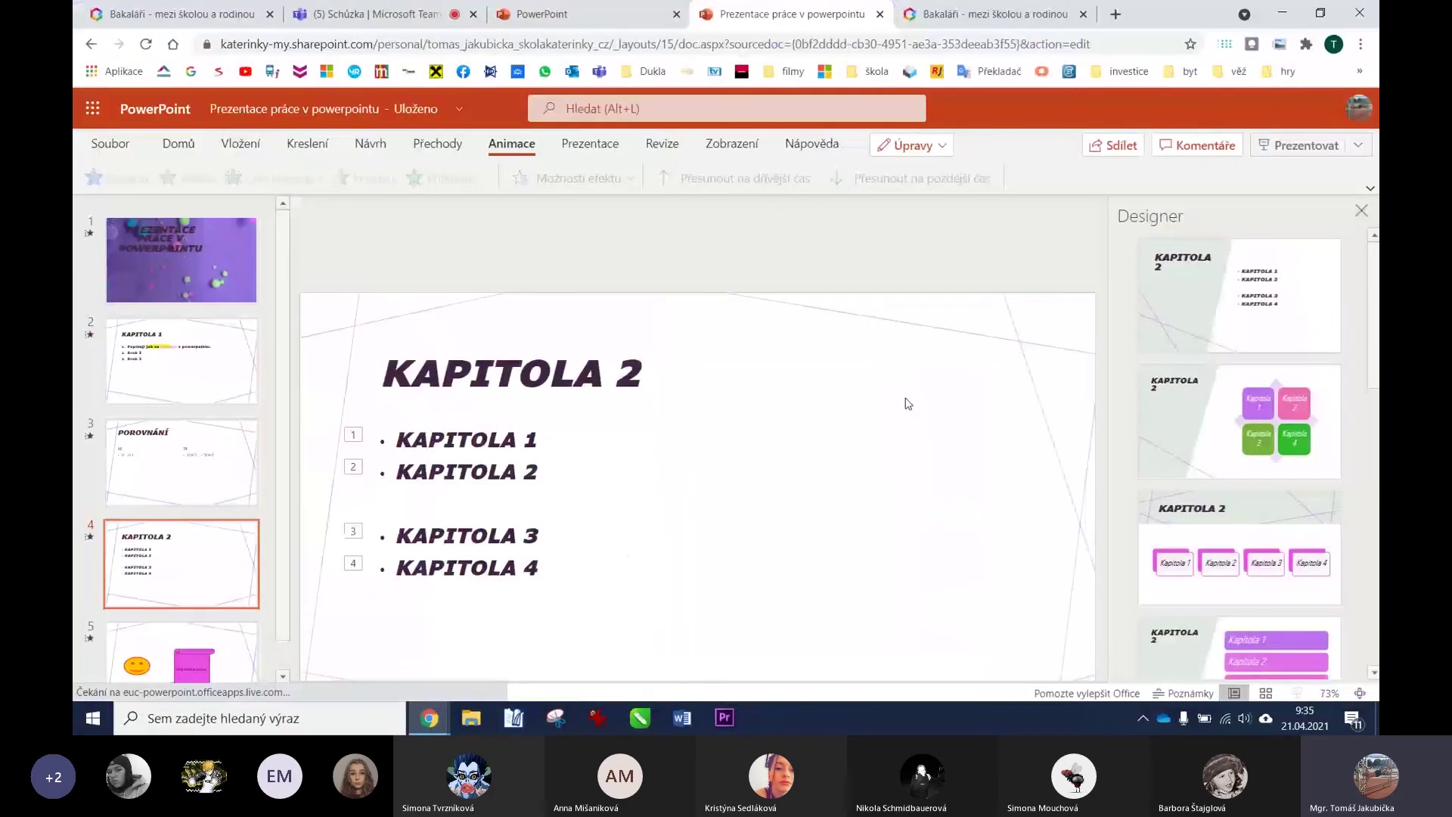
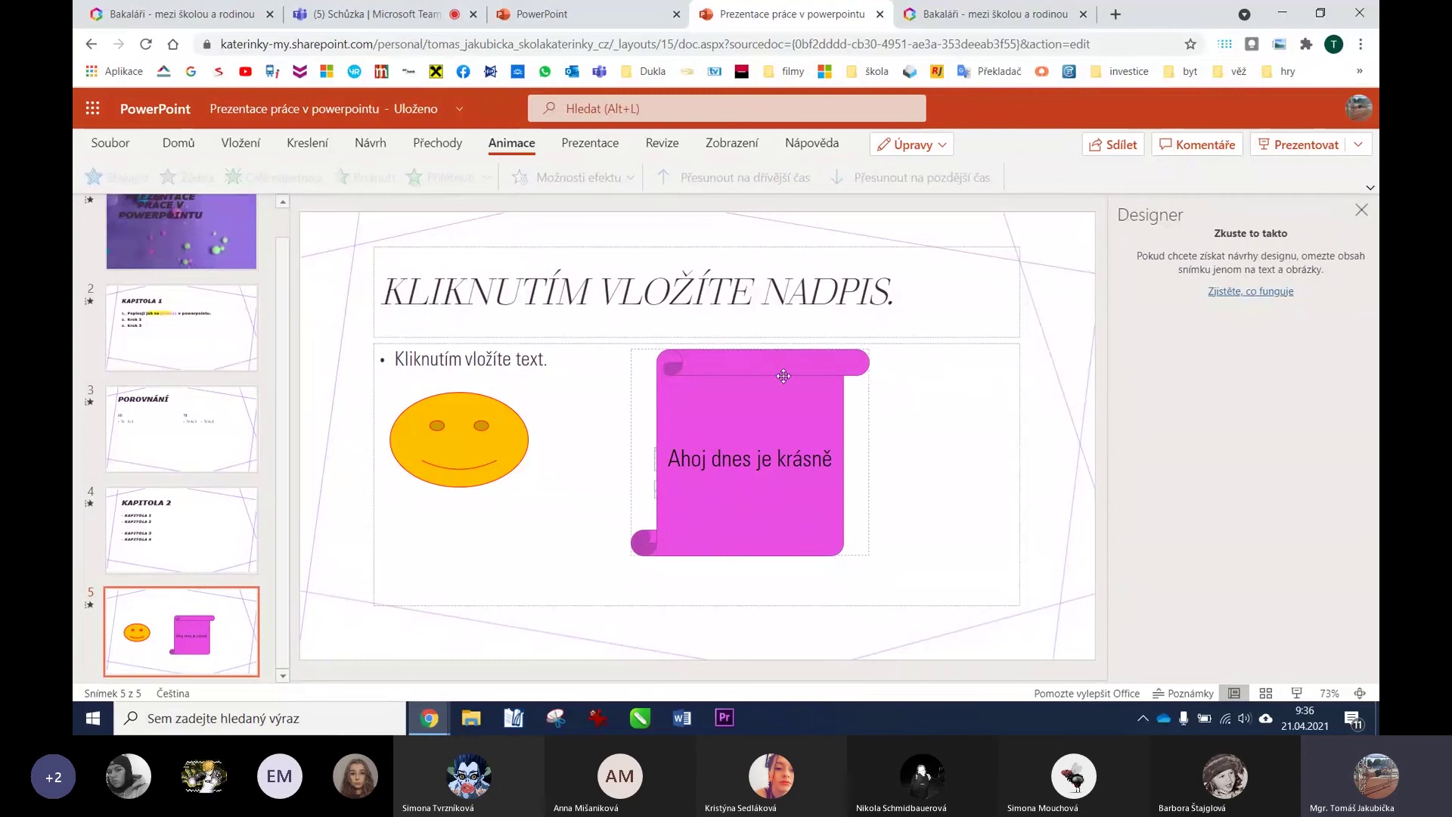
# Show slide 2, 'KAPITOLA 1', with its three animated list items.
pyautogui.click(212, 358)
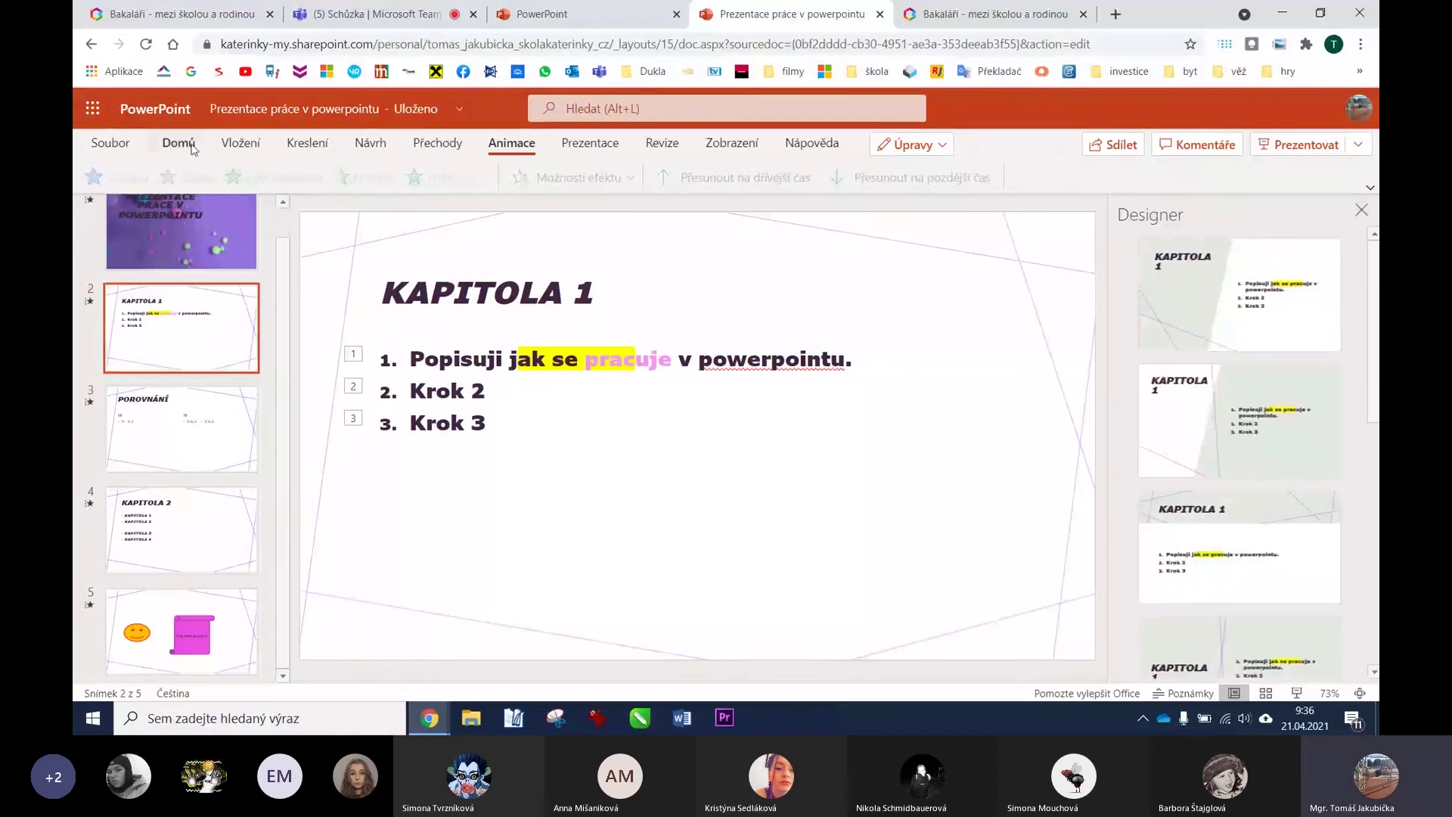
# Look through the Vložení and Domů tabs, the slide's shortcut menu and the editing mode options.
pyautogui.click(239, 144)
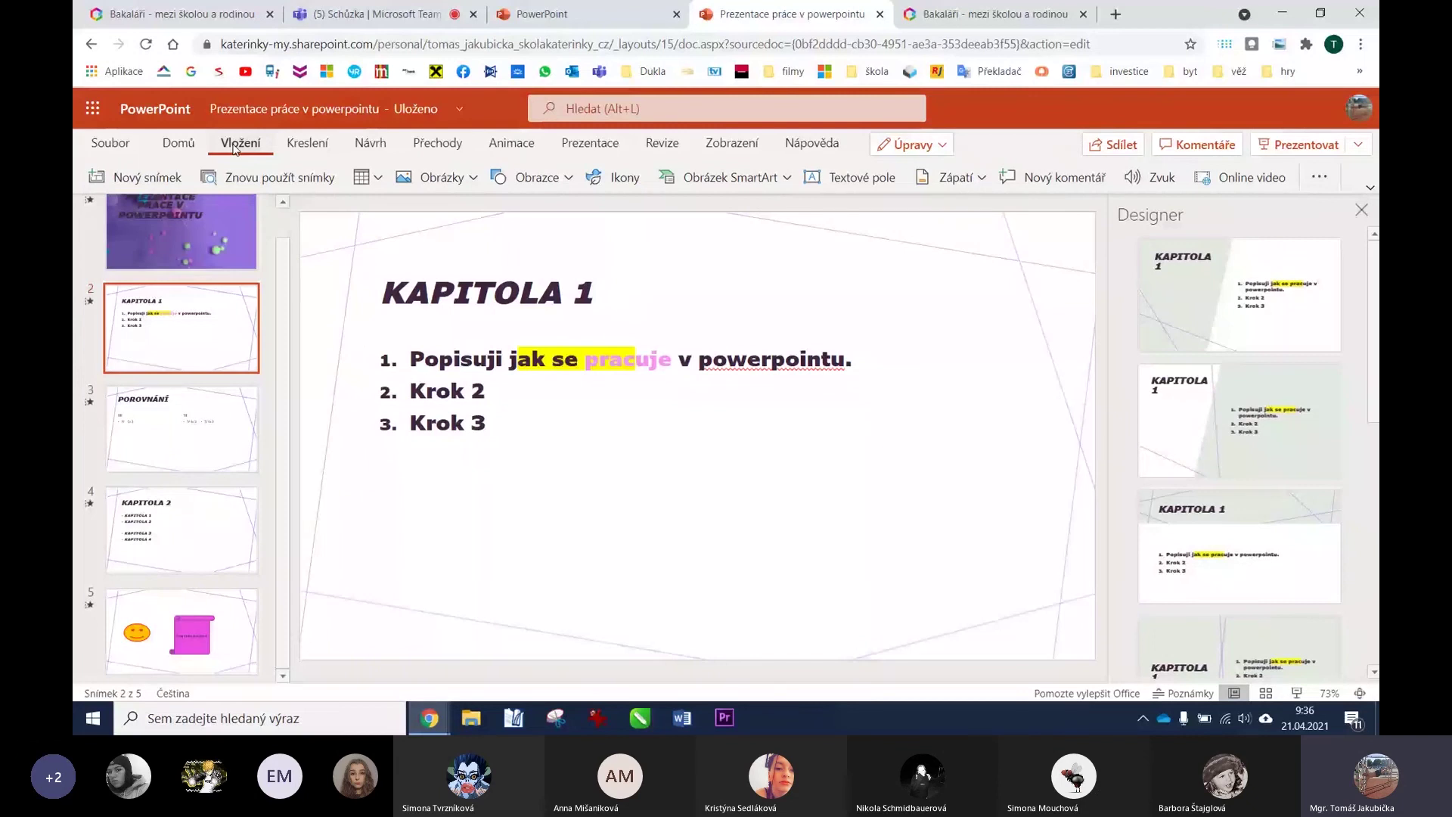
pyautogui.rightClick(859, 325)
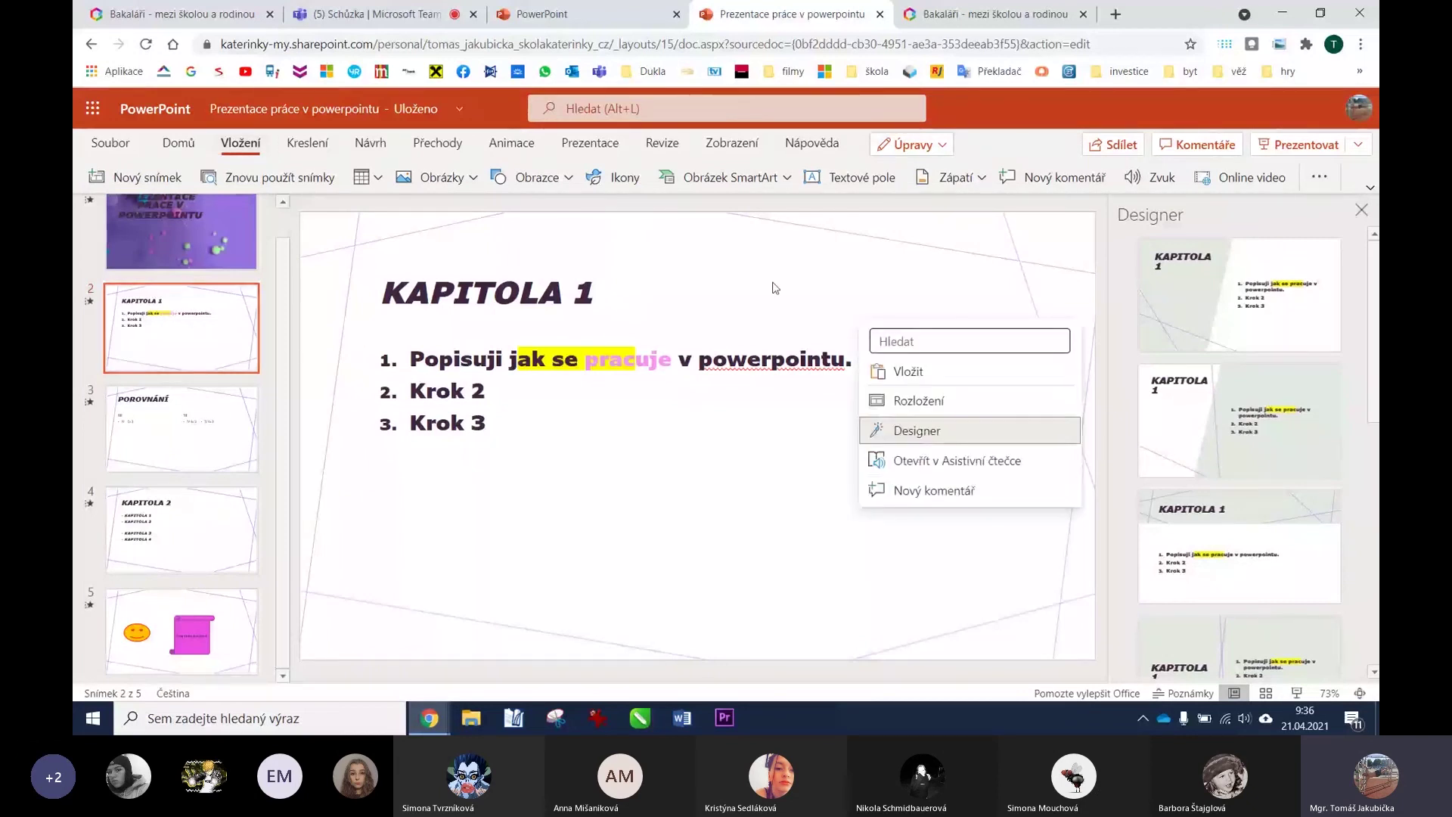
pyautogui.press('Escape')
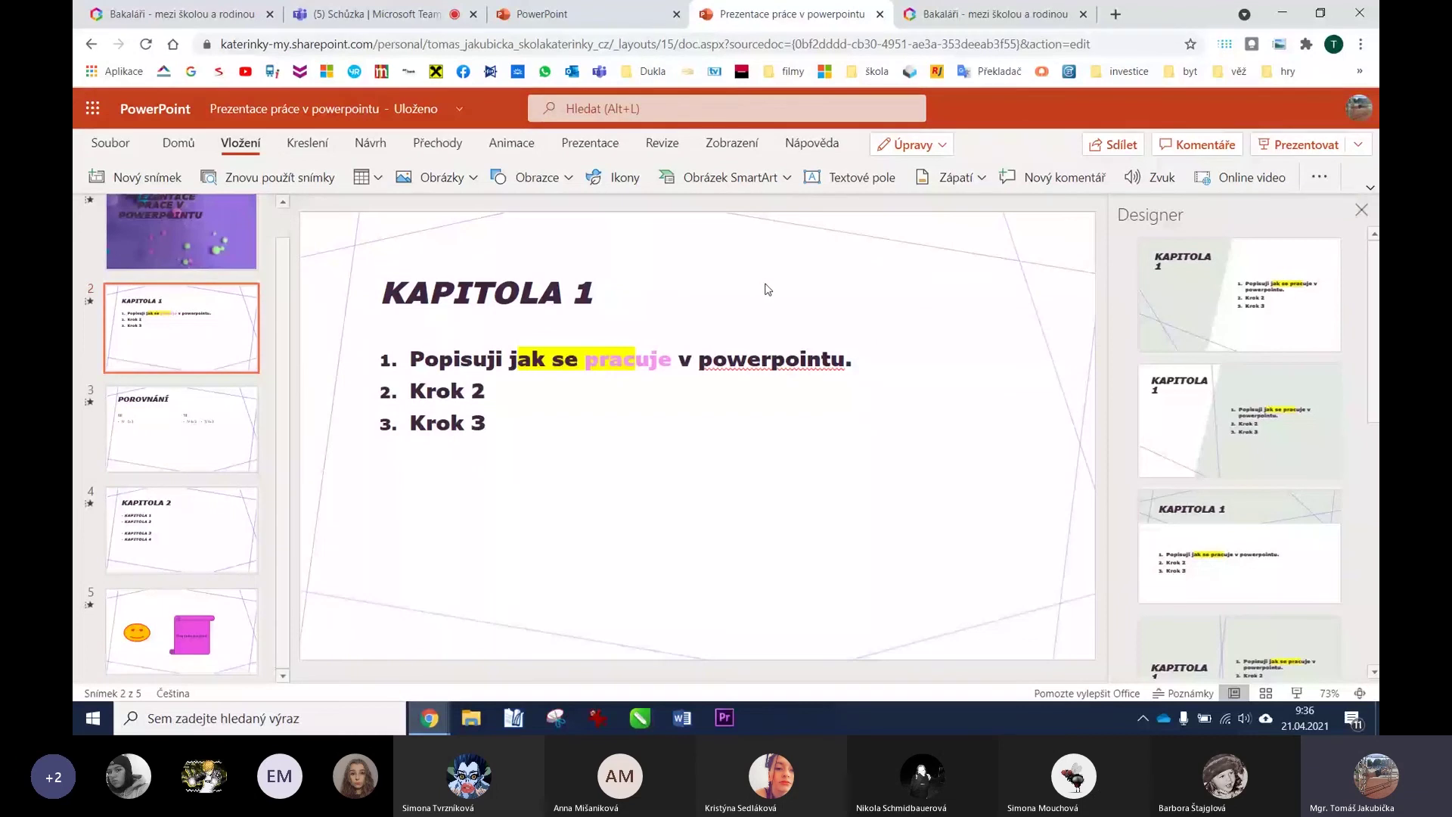
pyautogui.click(179, 143)
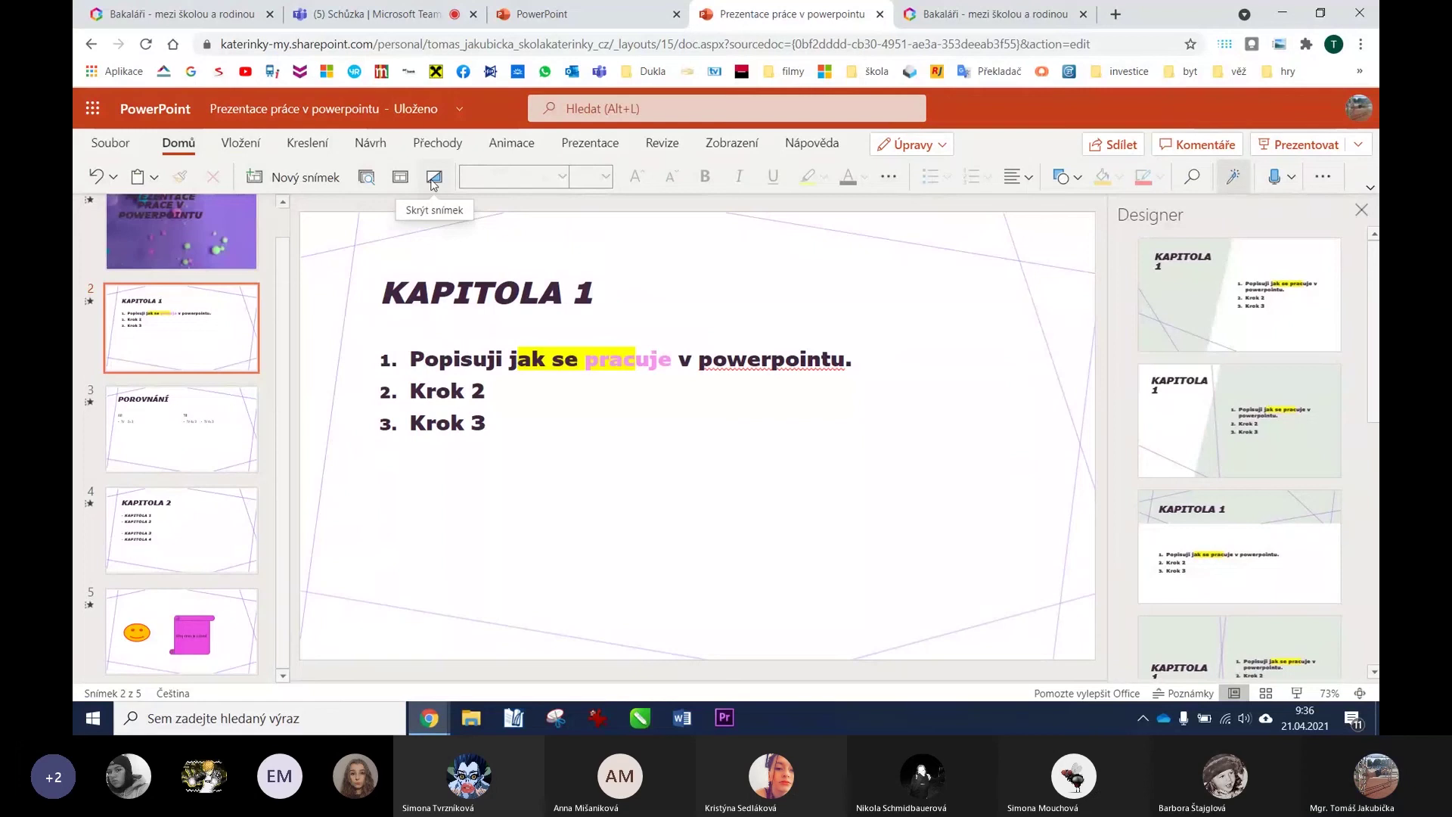
pyautogui.click(934, 146)
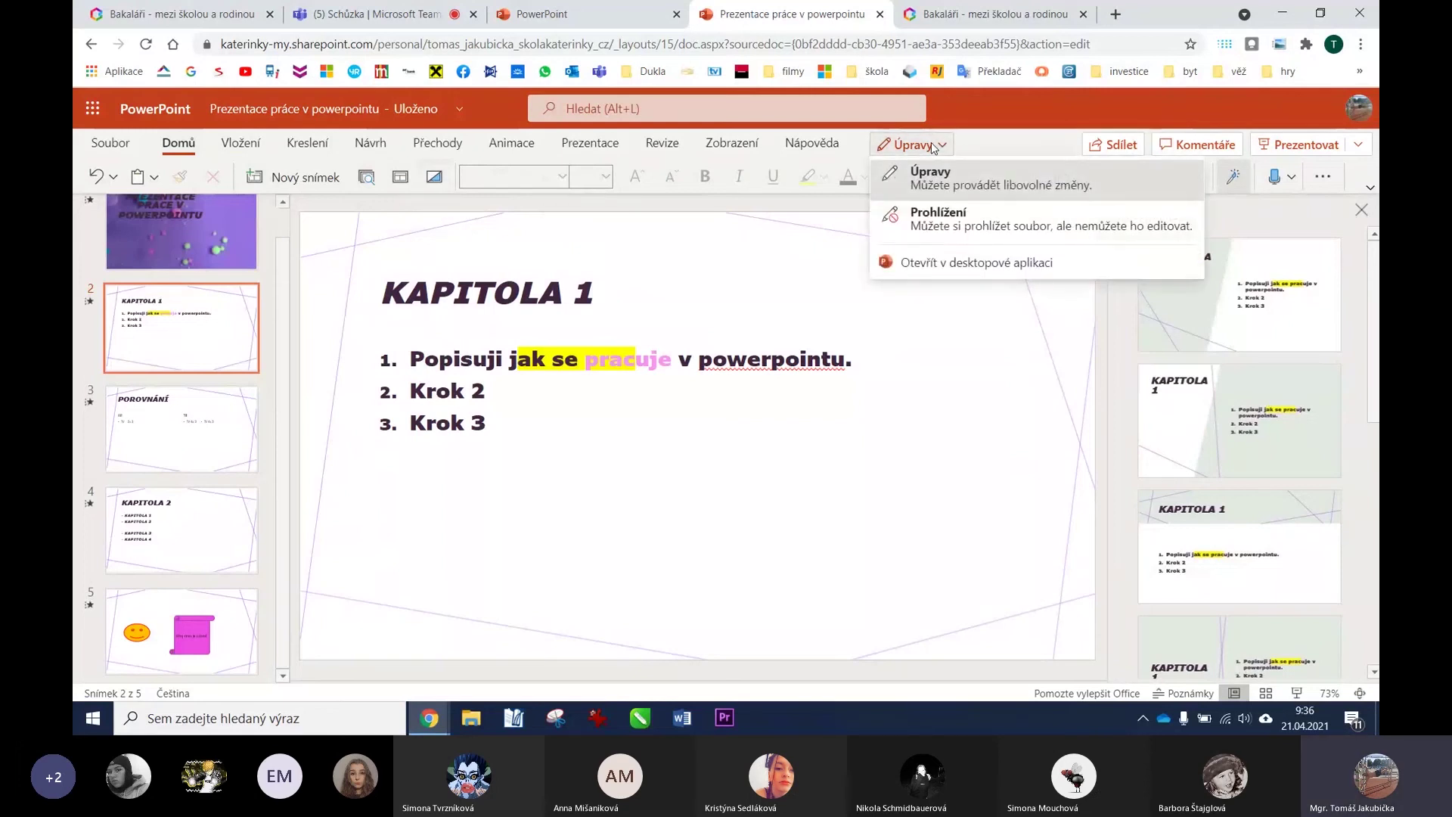
pyautogui.click(853, 286)
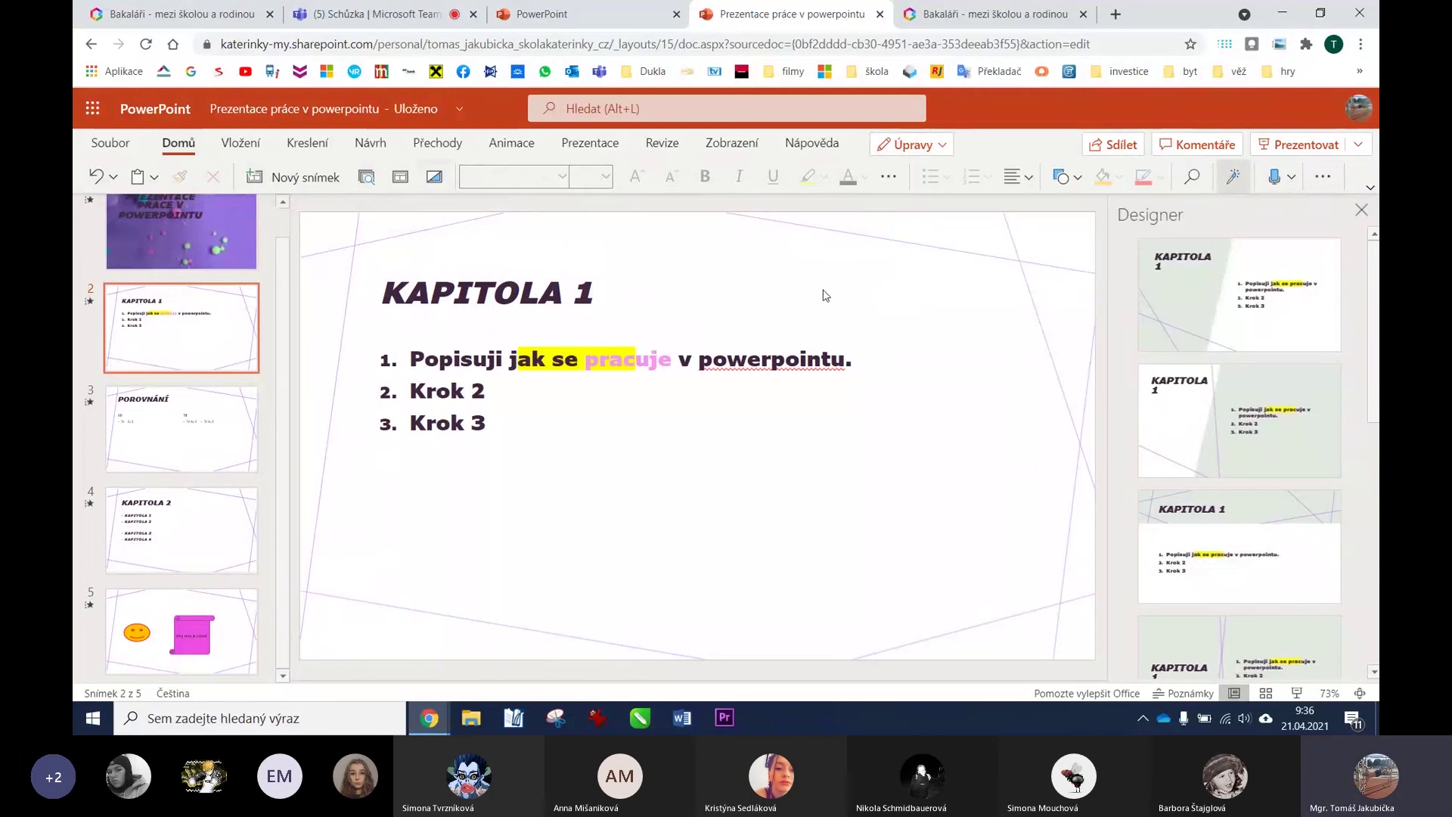
pyautogui.rightClick(822, 293)
pyautogui.click(724, 290)
# Browse the Prezentace, Revize, Zobrazení, Soubor and Kreslení tools, ending on the Návrh tab.
pyautogui.click(598, 151)
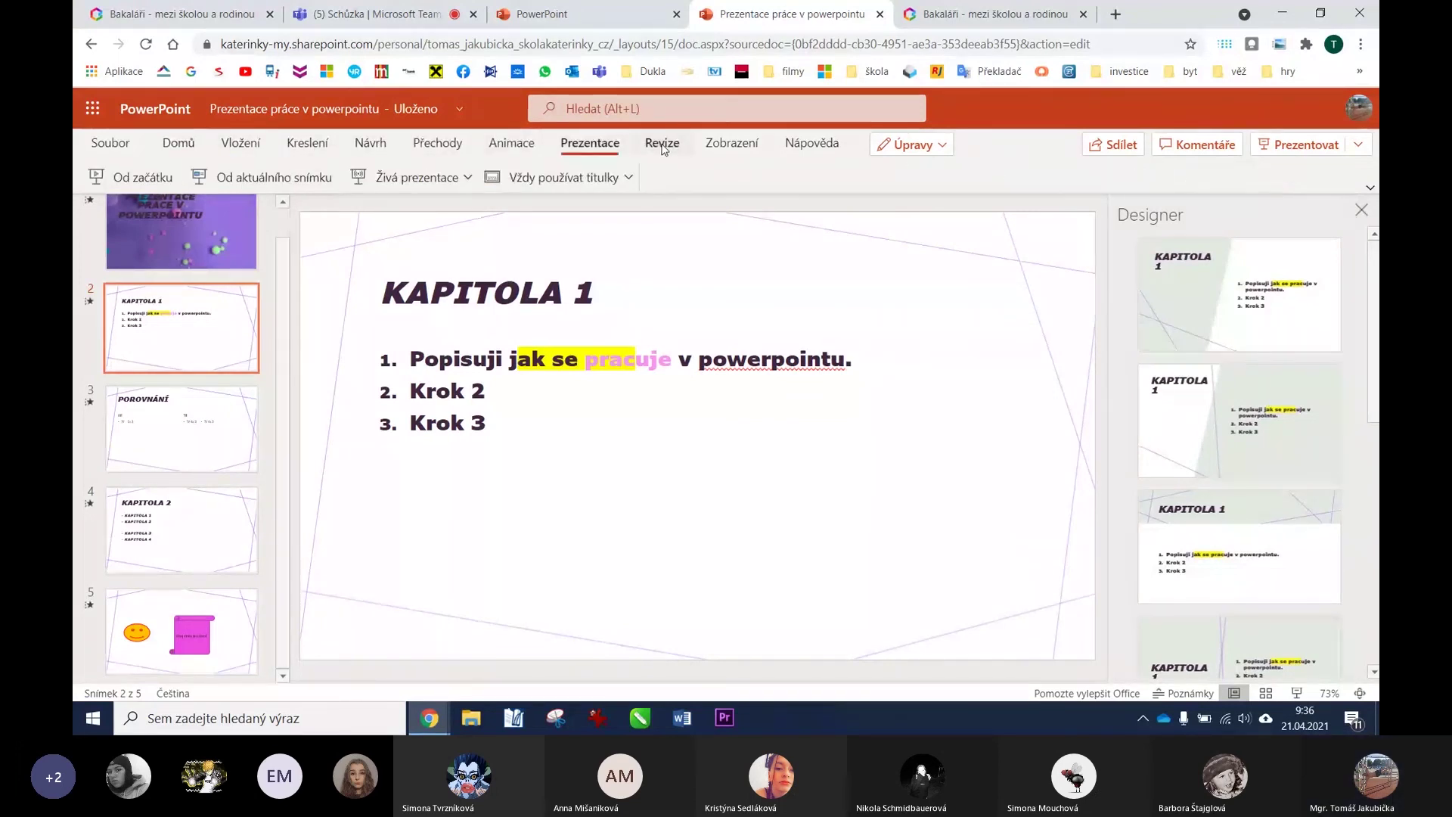
pyautogui.click(662, 149)
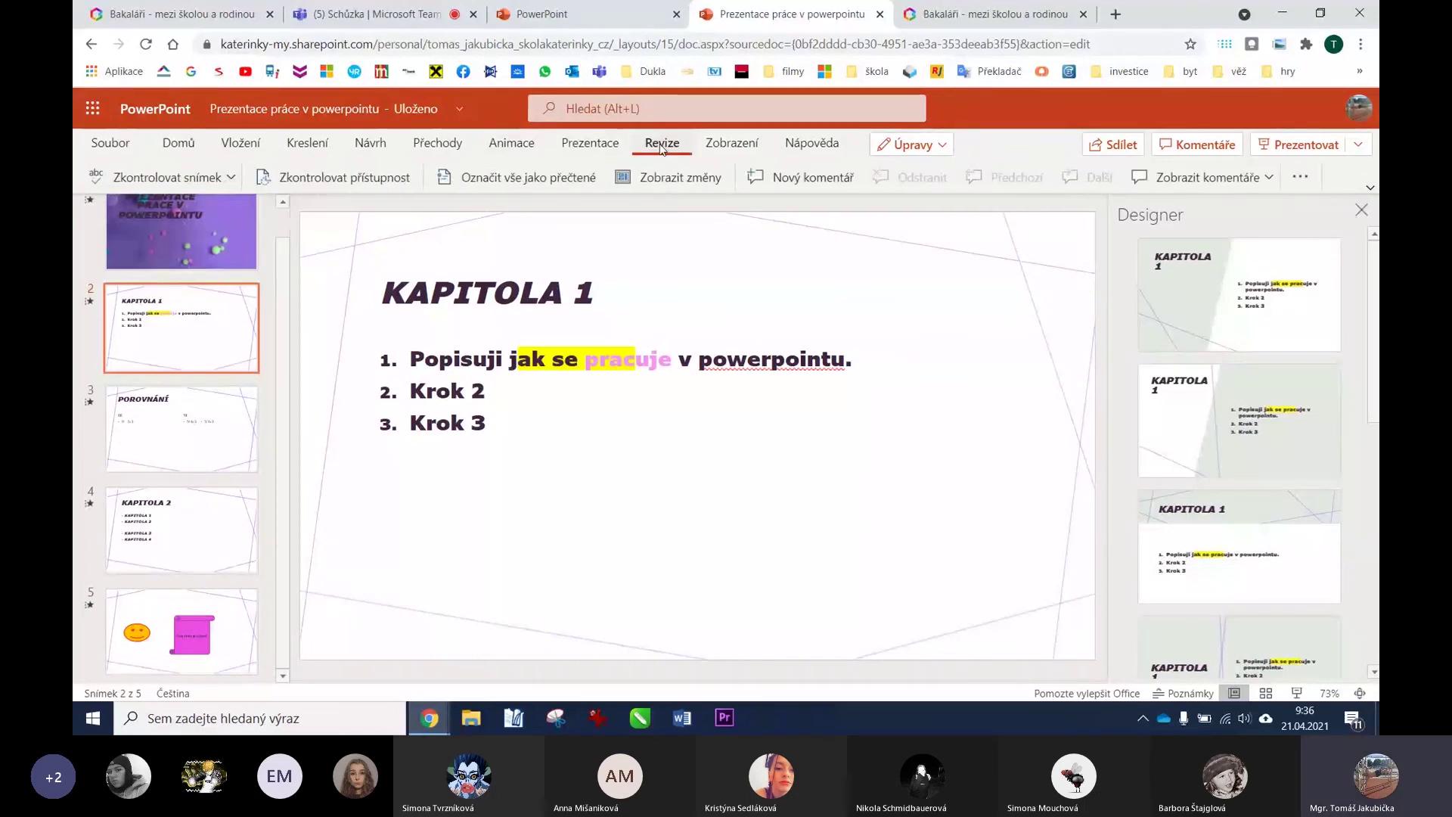
pyautogui.click(737, 150)
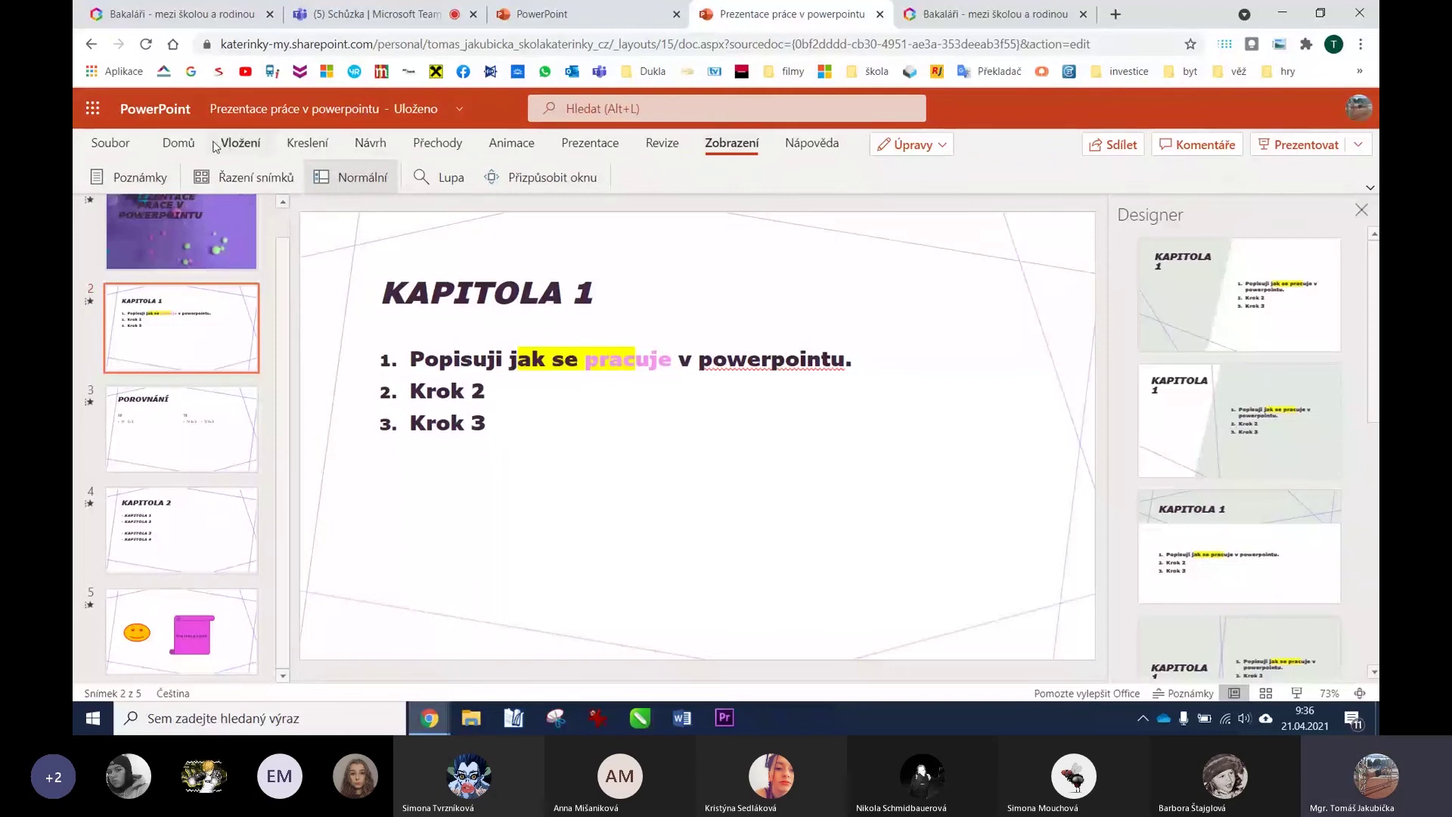
pyautogui.click(179, 143)
pyautogui.click(111, 145)
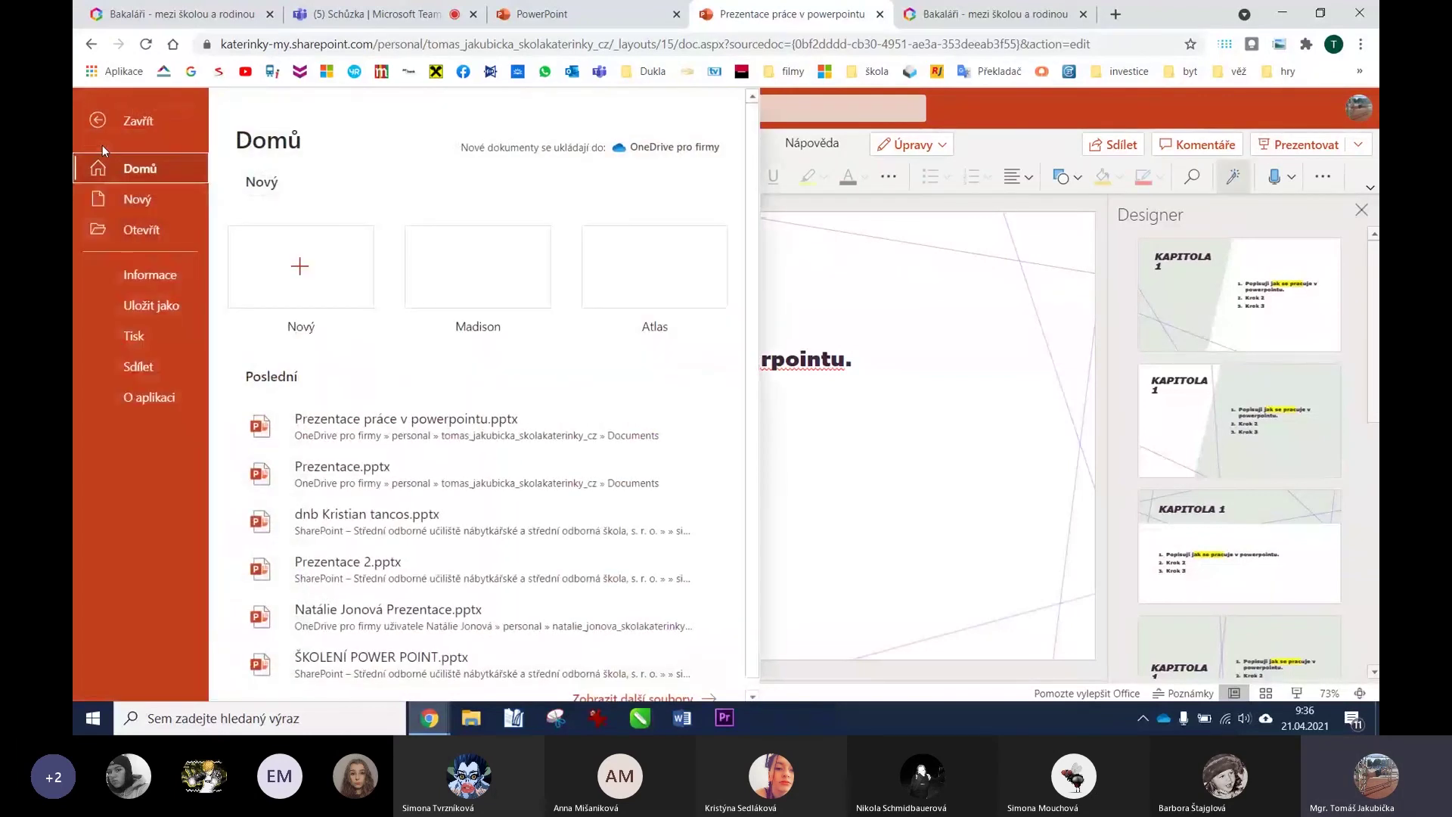
pyautogui.click(100, 122)
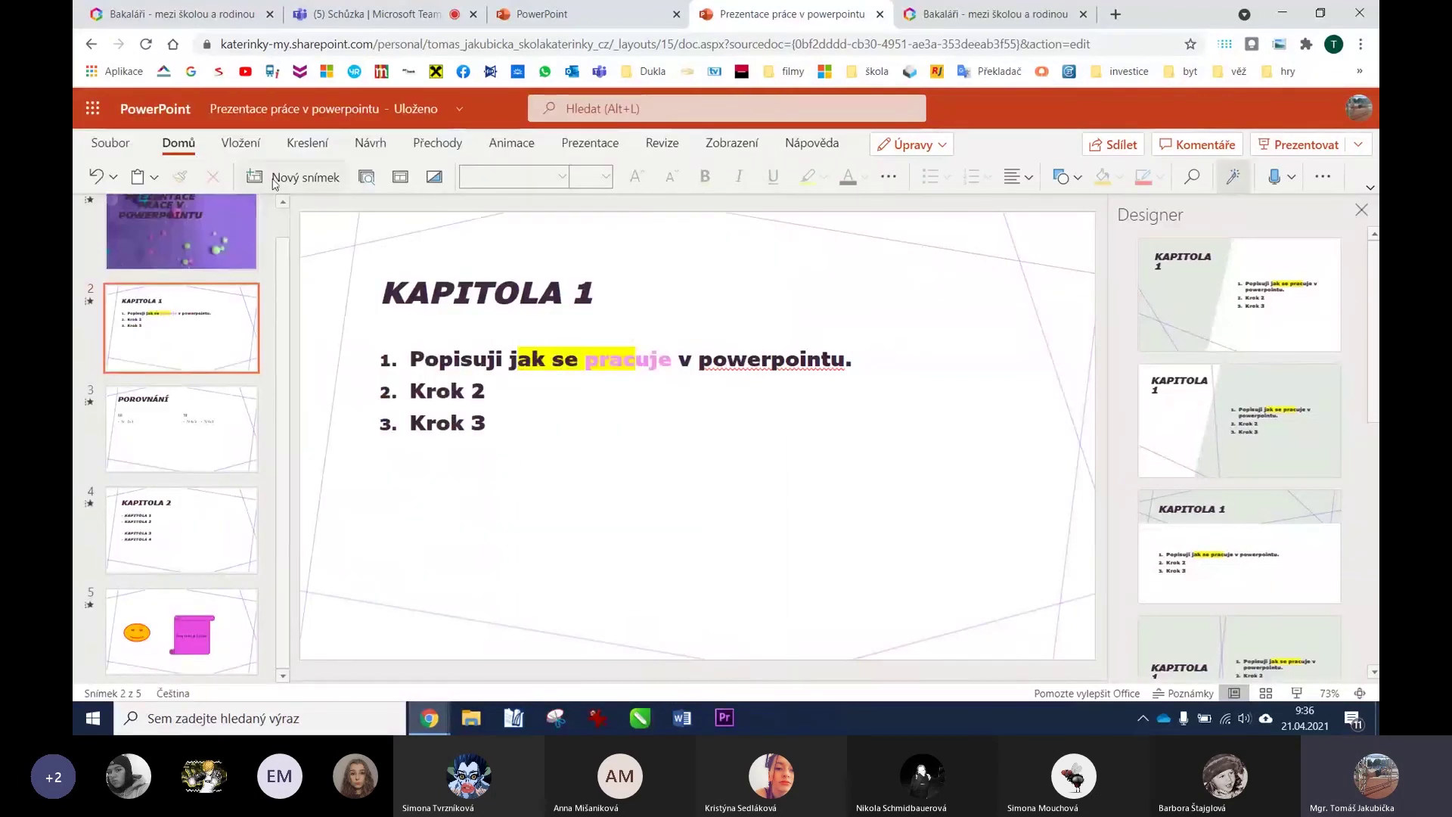
pyautogui.click(887, 176)
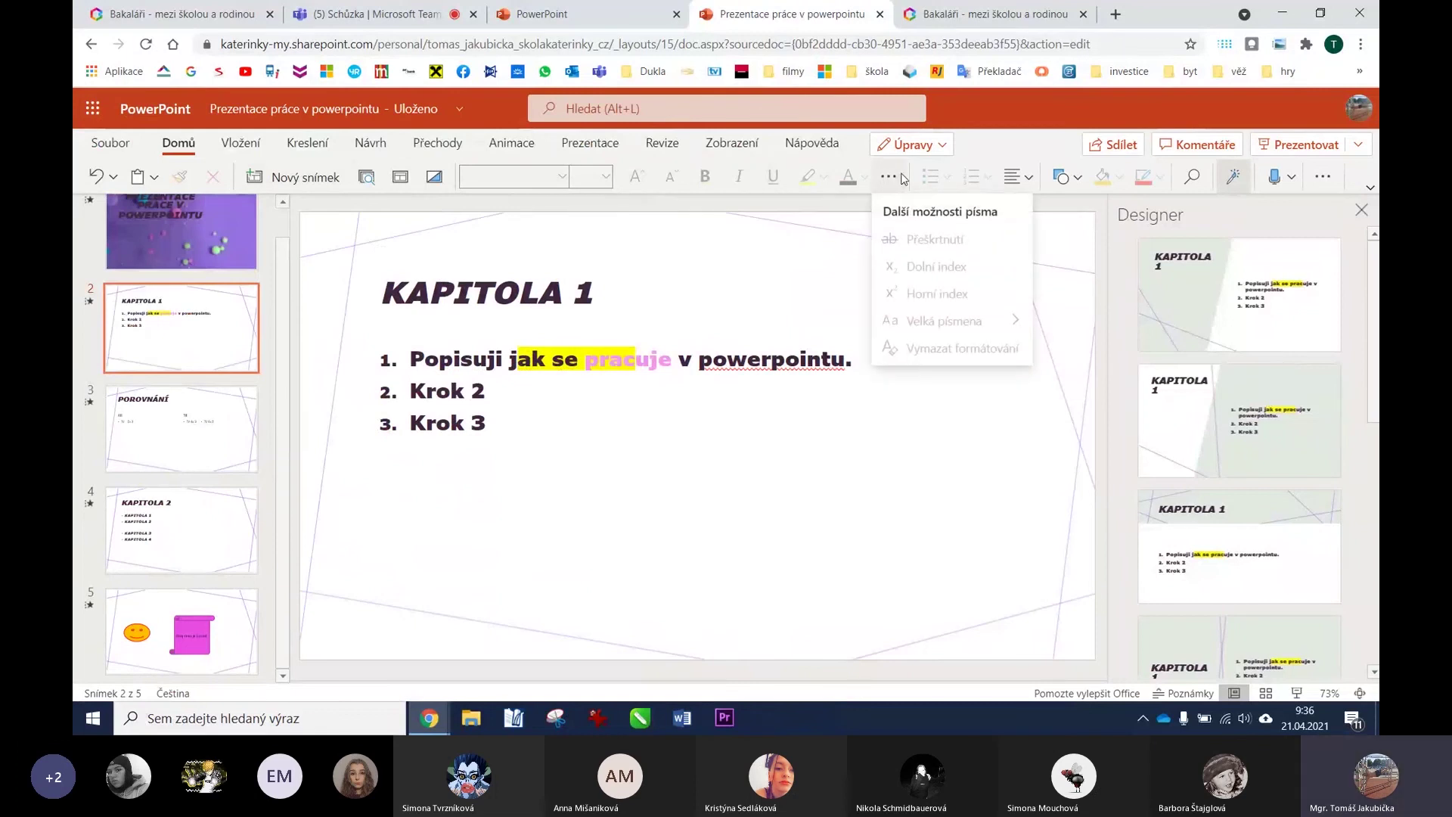
pyautogui.click(763, 274)
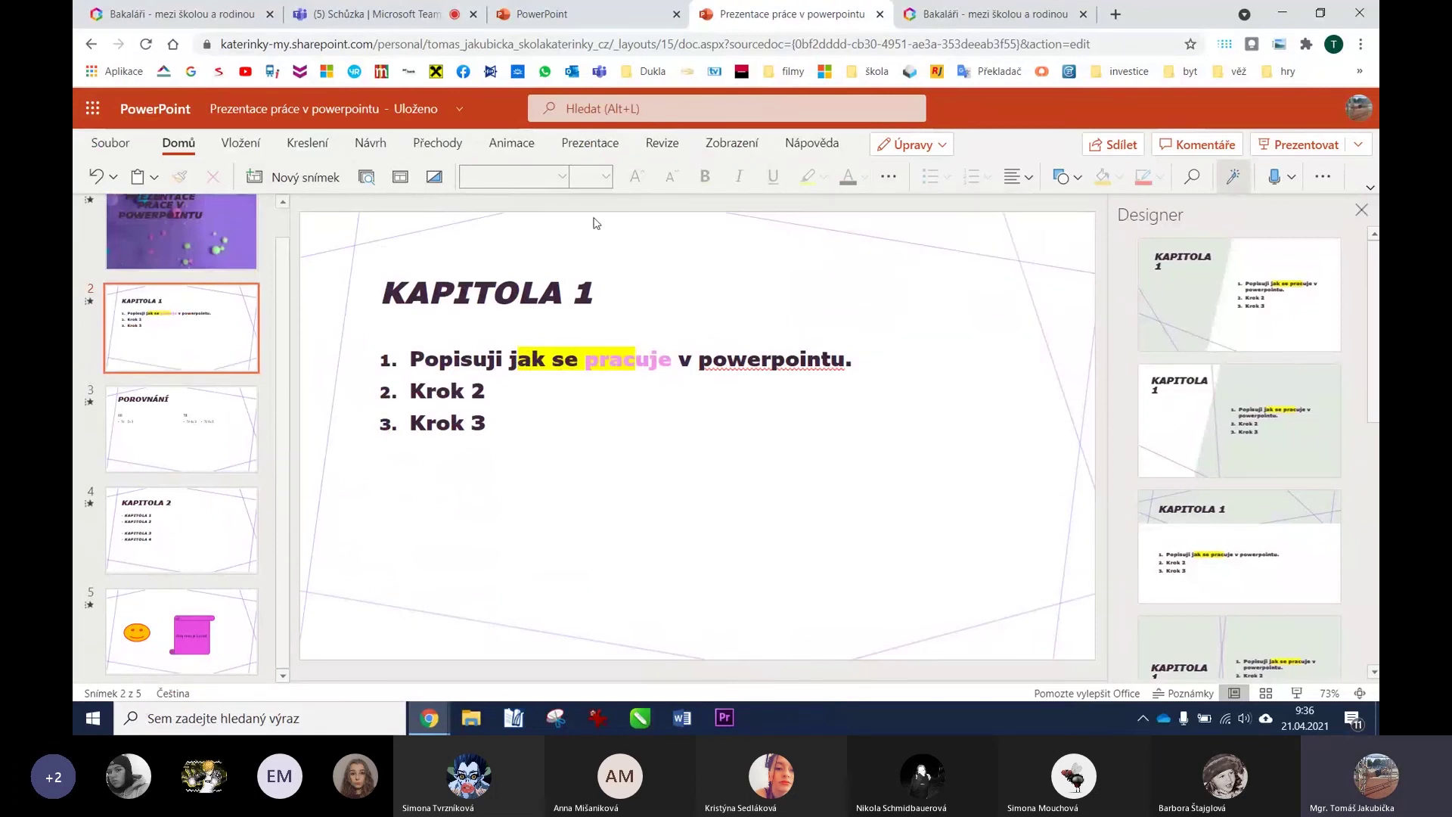
pyautogui.click(307, 144)
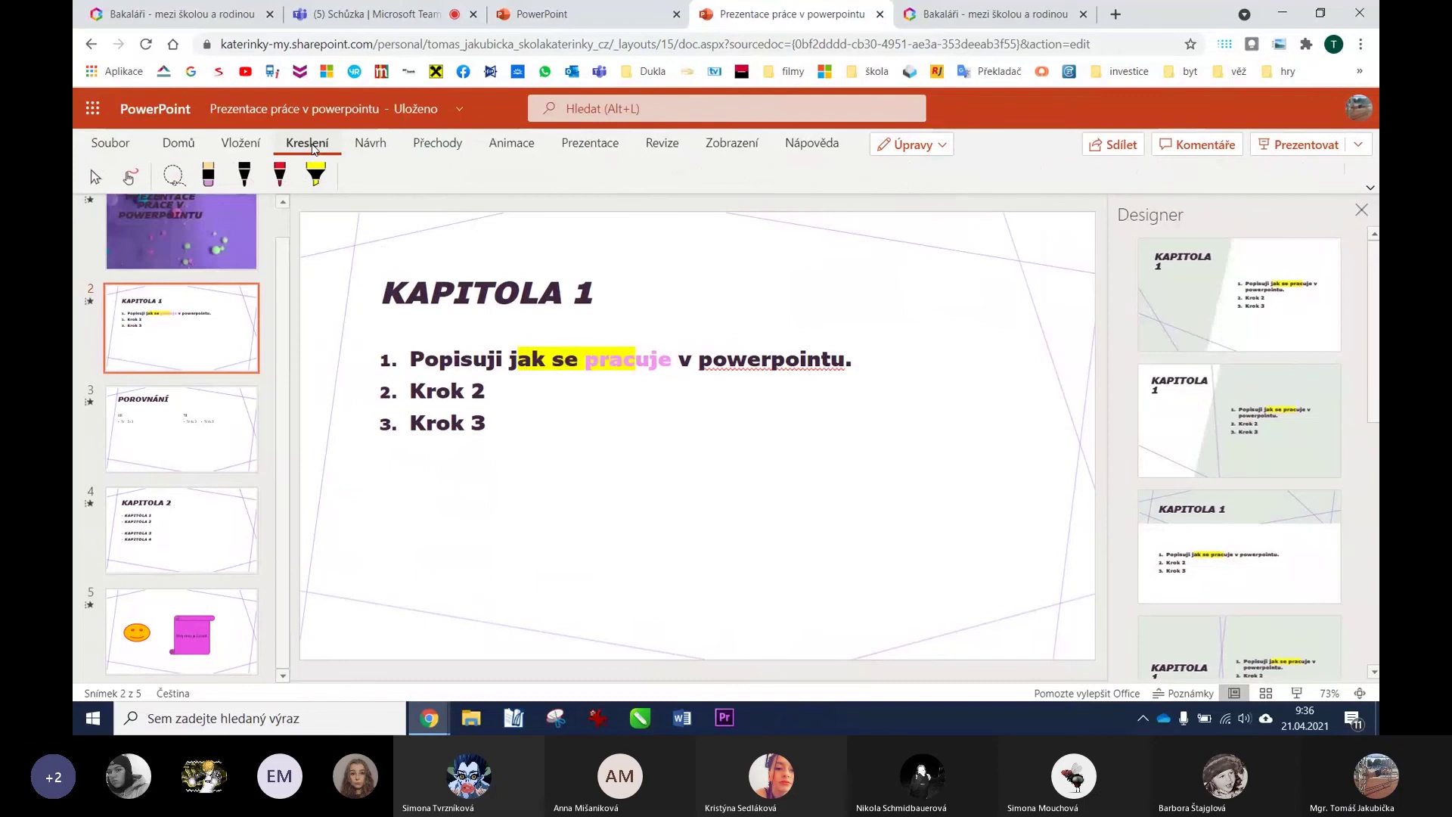
pyautogui.click(370, 144)
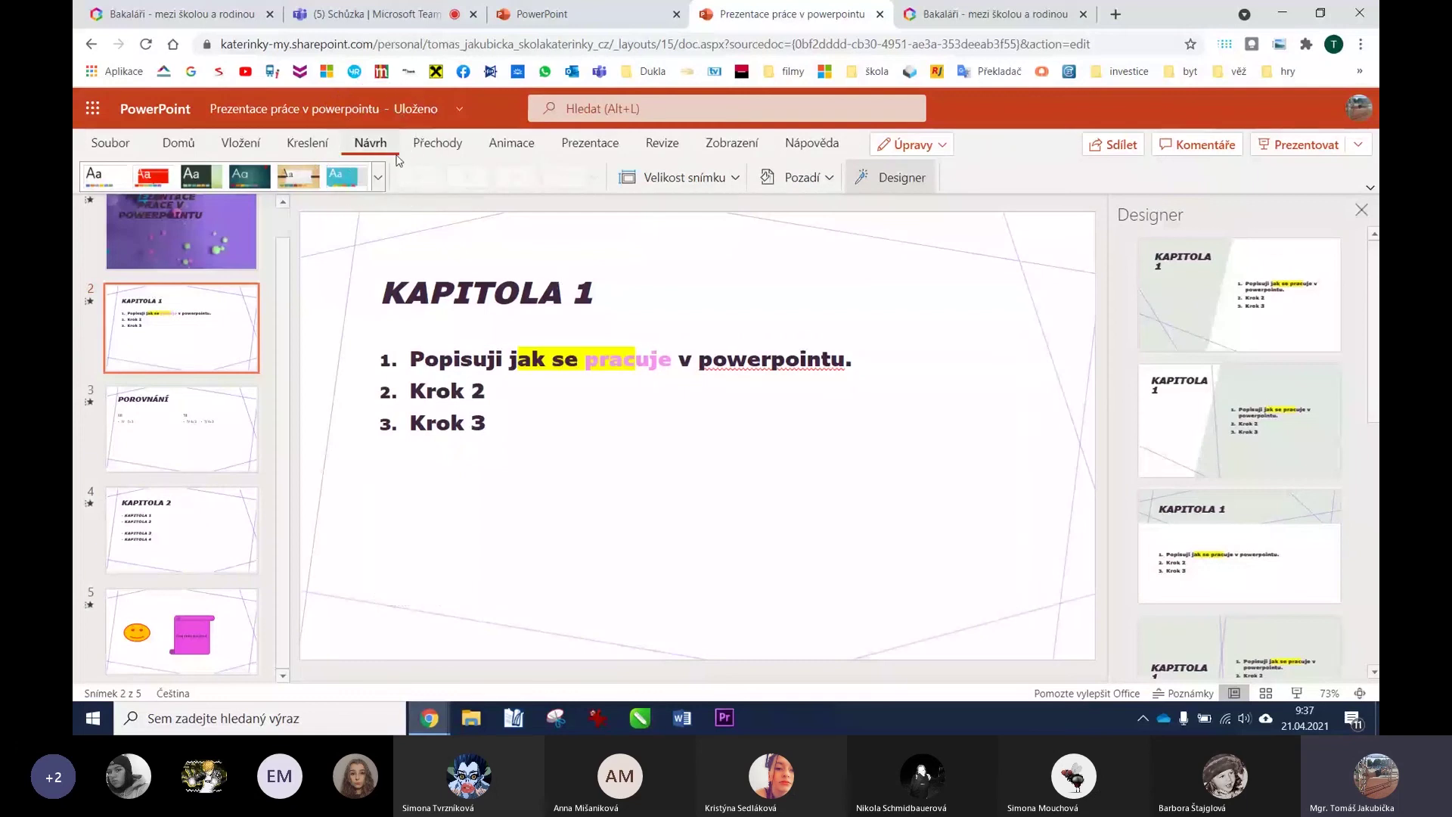
# Apply the blue diagonal-line theme from the Motivy gallery, check slide 3, and return to slide 2.
pyautogui.click(377, 177)
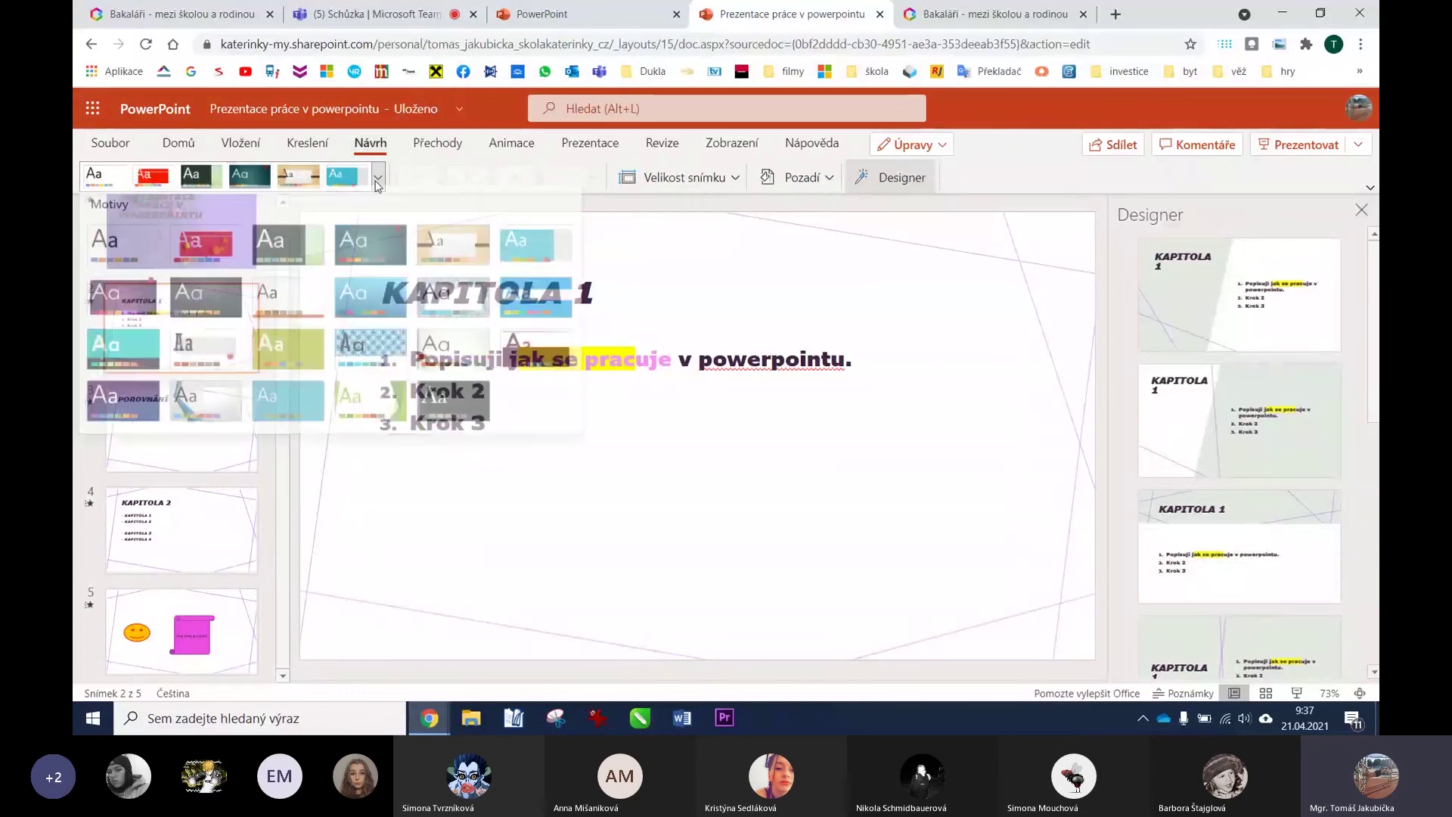
pyautogui.click(363, 316)
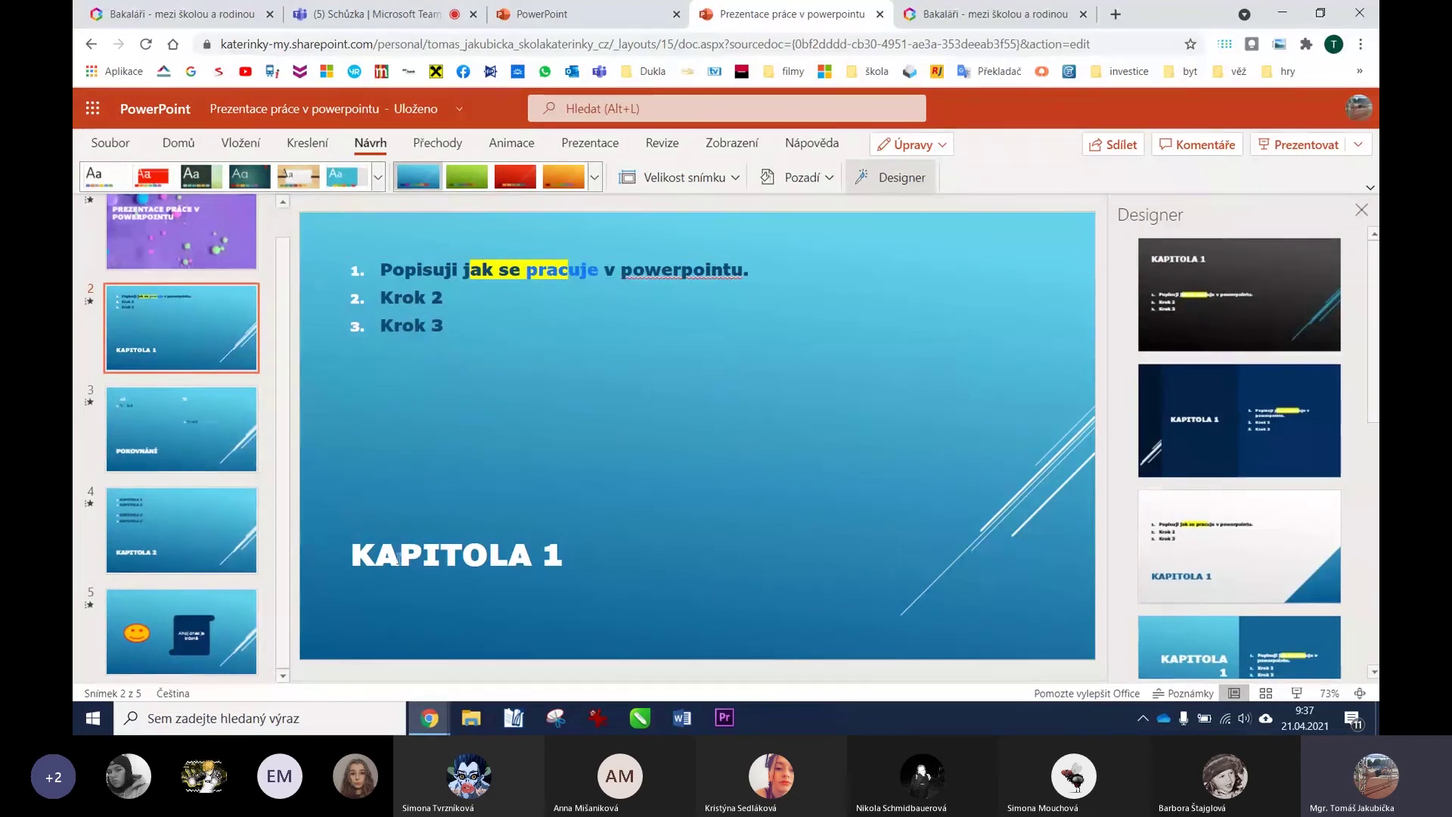
pyautogui.click(217, 430)
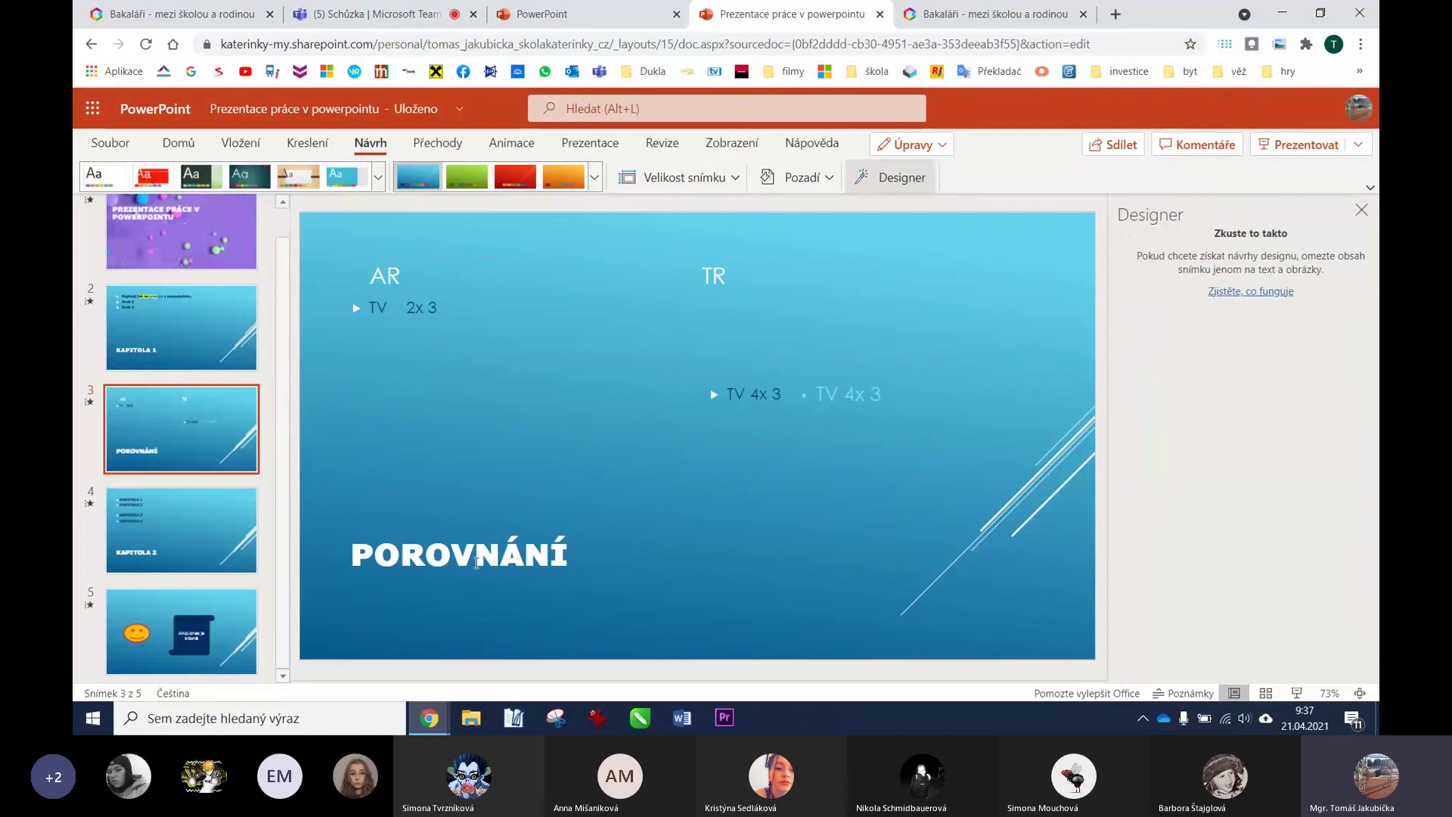
pyautogui.click(194, 332)
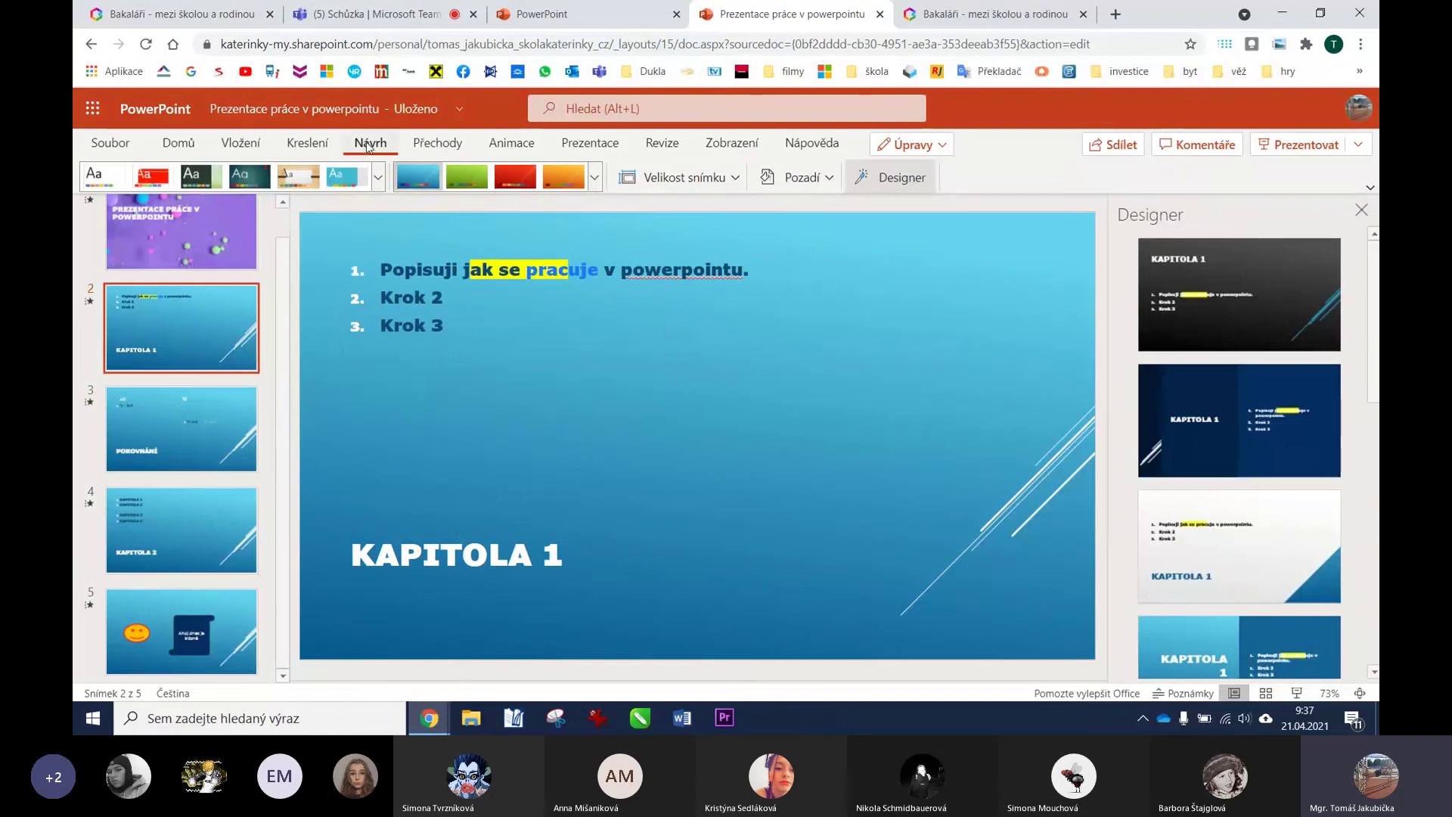
# Give slide 2 a solid fill background, then start picking a background picture from file.
pyautogui.click(829, 185)
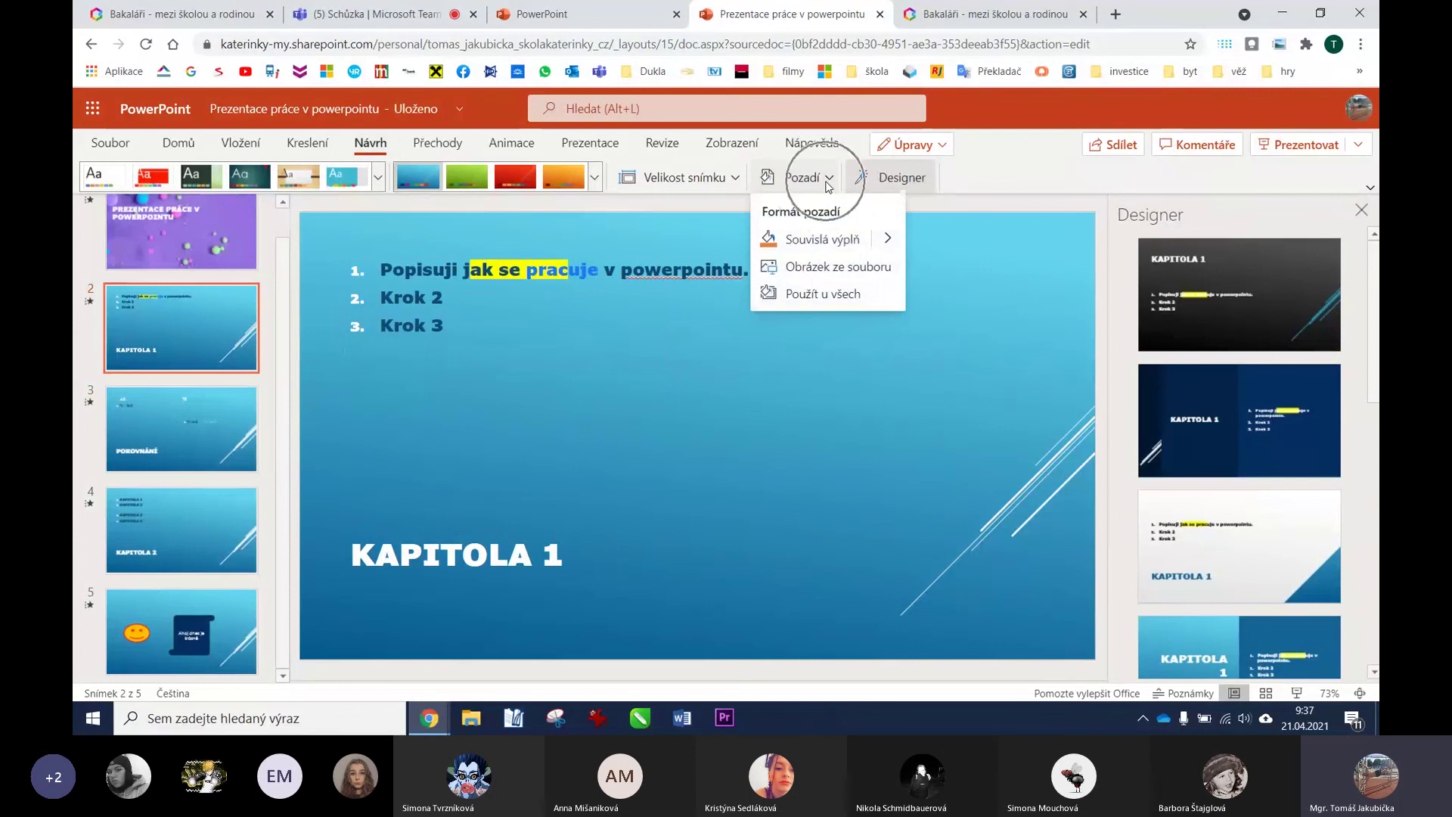
pyautogui.click(825, 242)
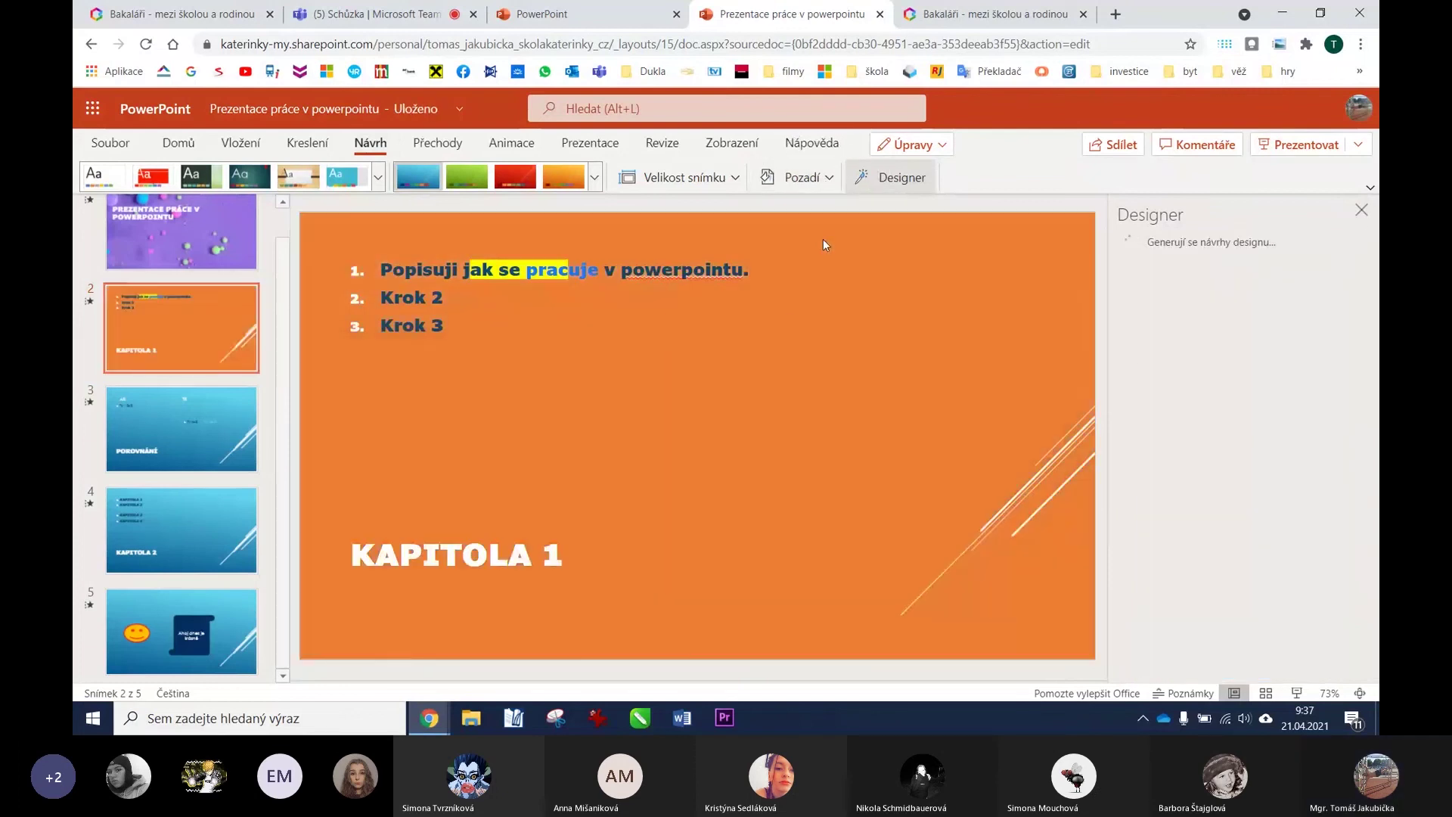
pyautogui.click(831, 178)
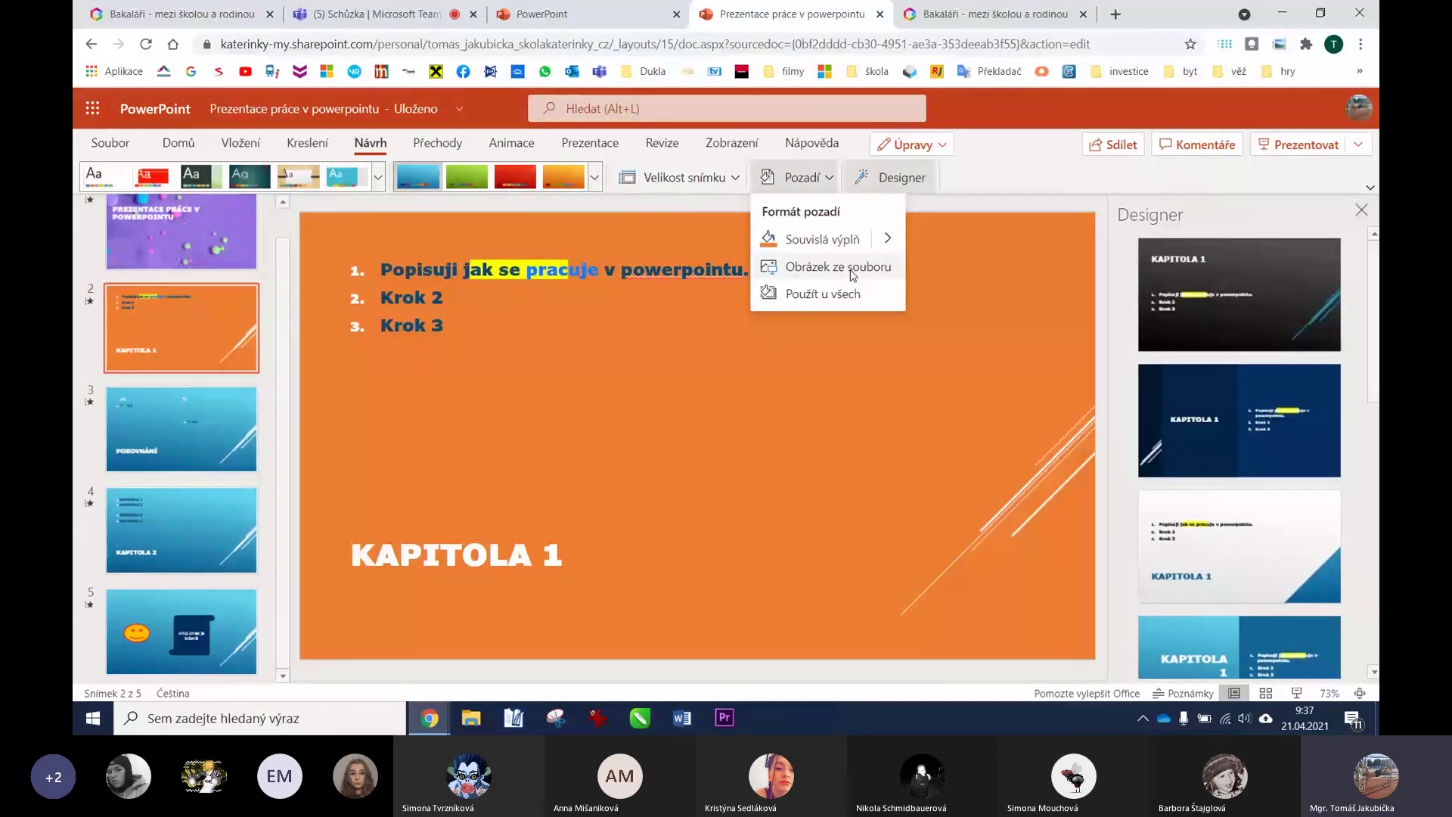
pyautogui.click(838, 267)
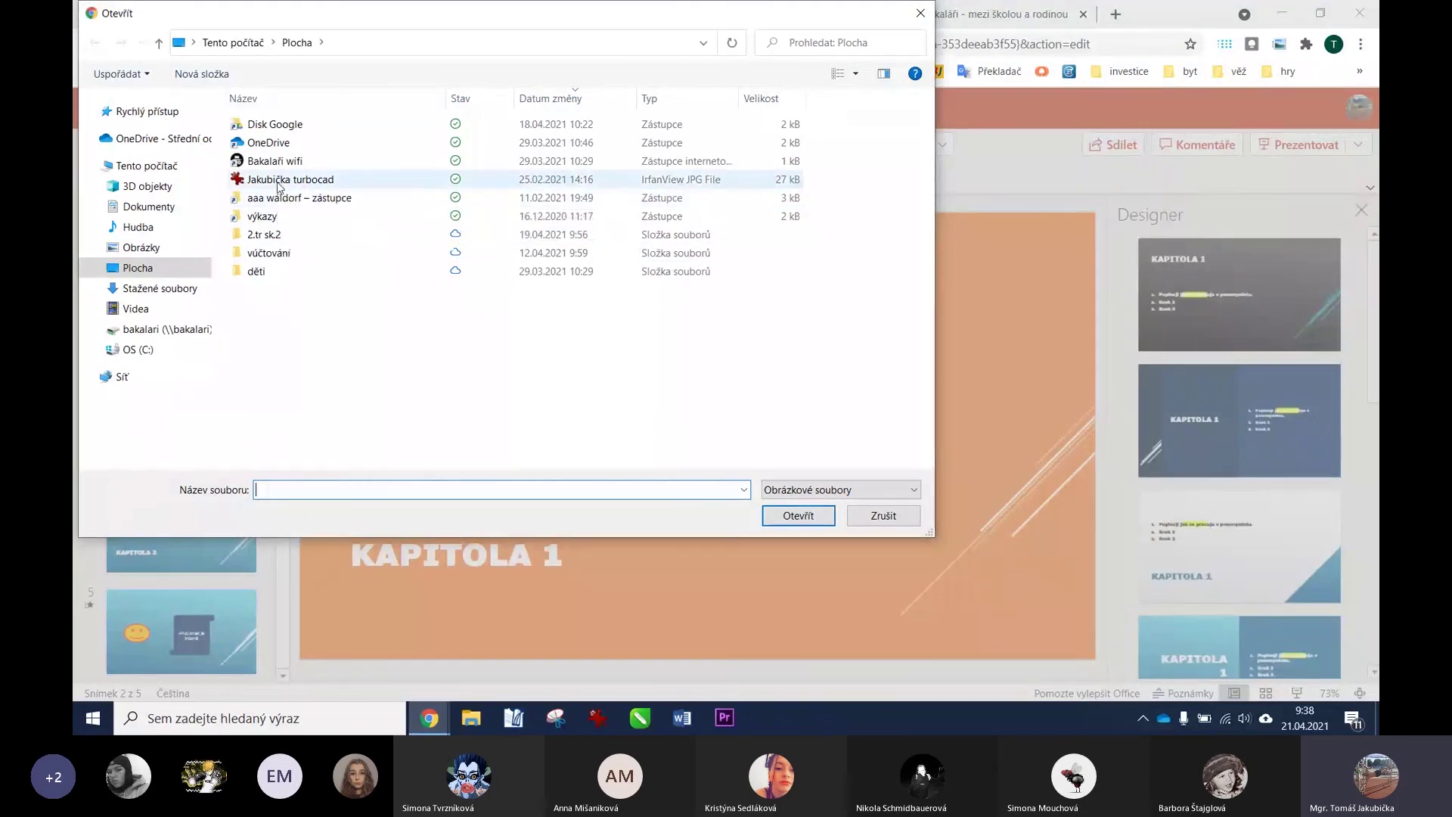
# Set the TurboCAD JPG from the desktop as slide 2's background picture.
pyautogui.click(277, 184)
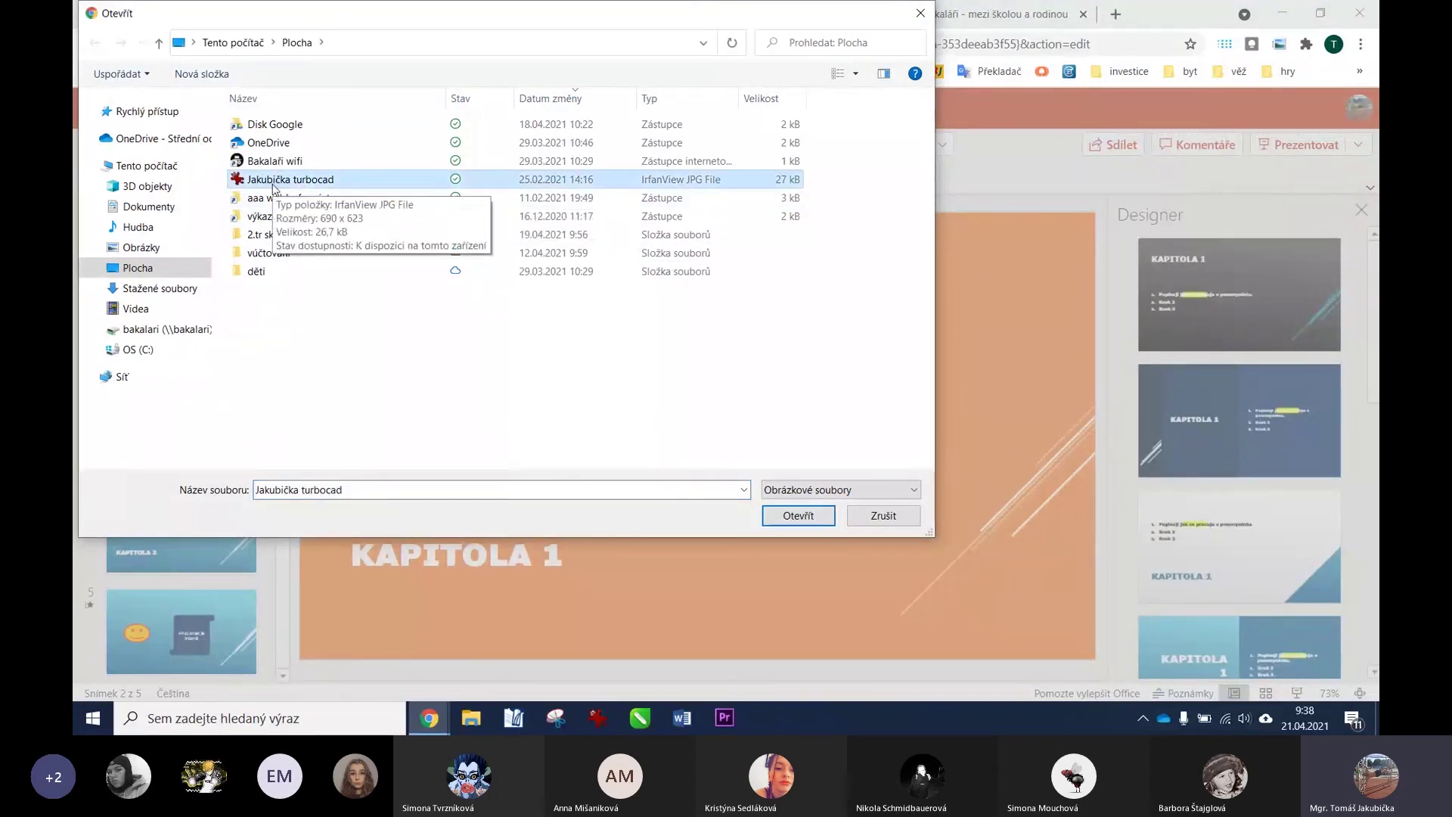
pyautogui.click(809, 515)
pyautogui.click(733, 448)
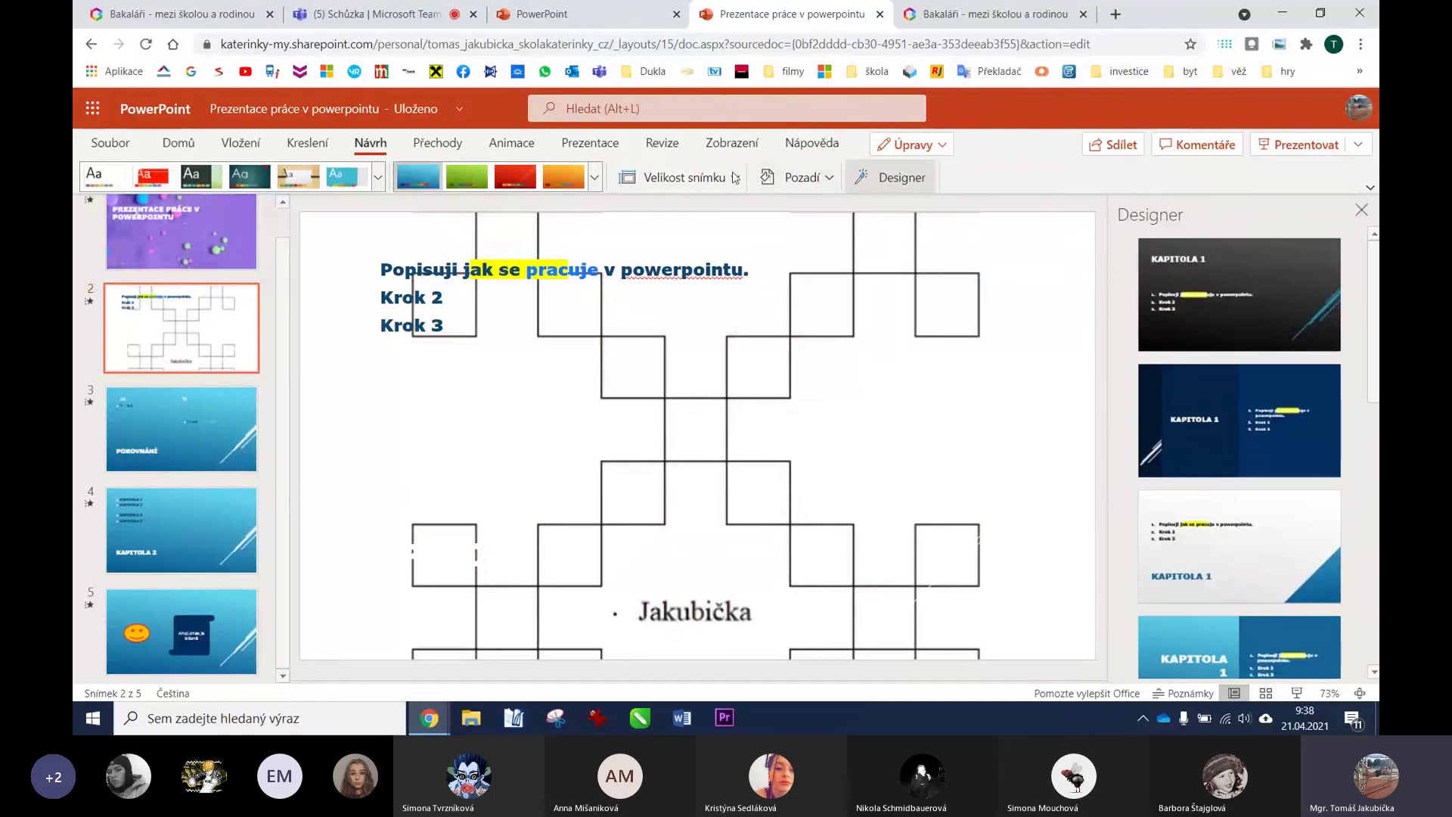
# Look at the 4:3 slide size and background options, leaving both unchanged.
pyautogui.click(685, 178)
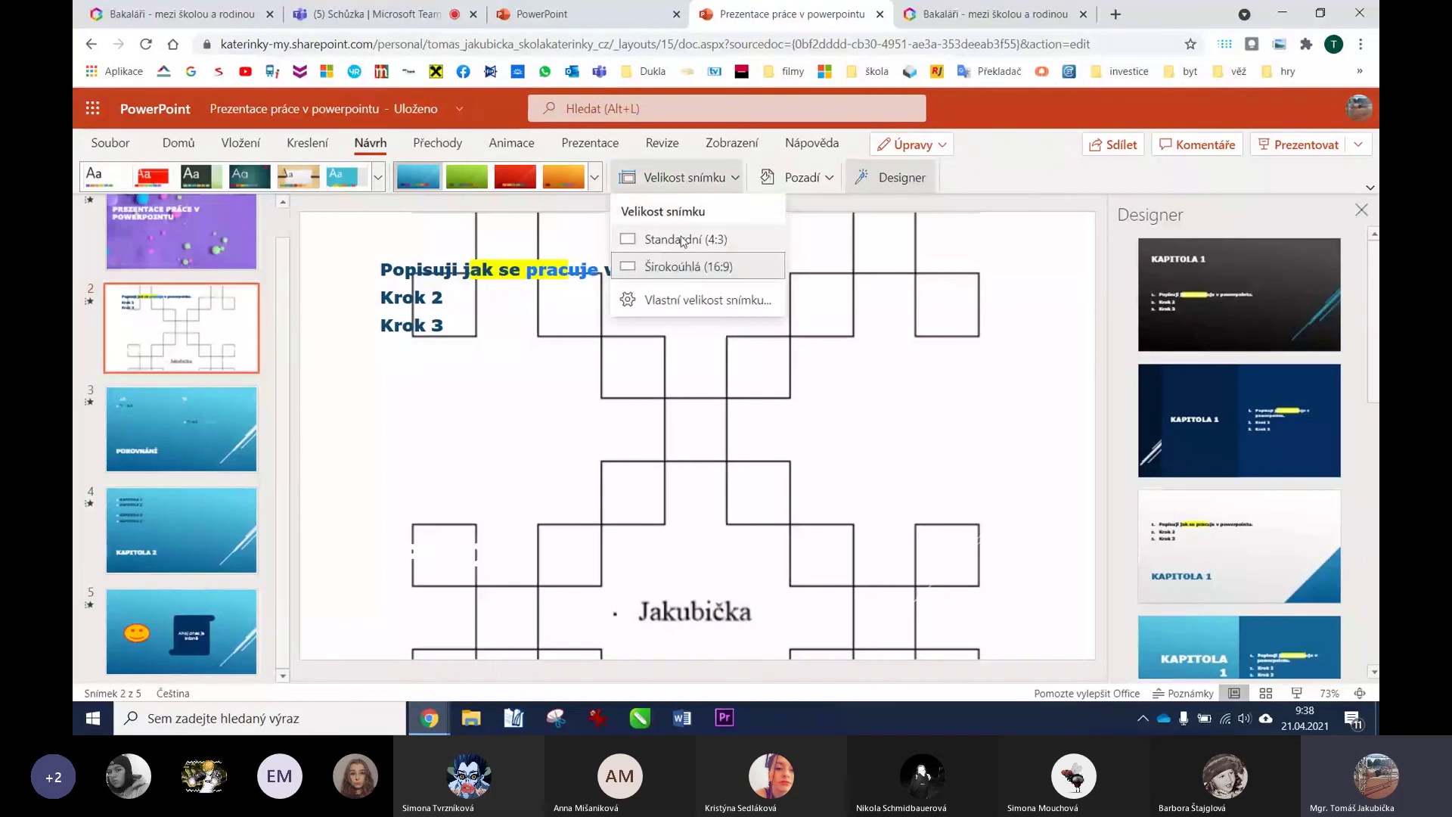
pyautogui.click(681, 240)
pyautogui.click(905, 282)
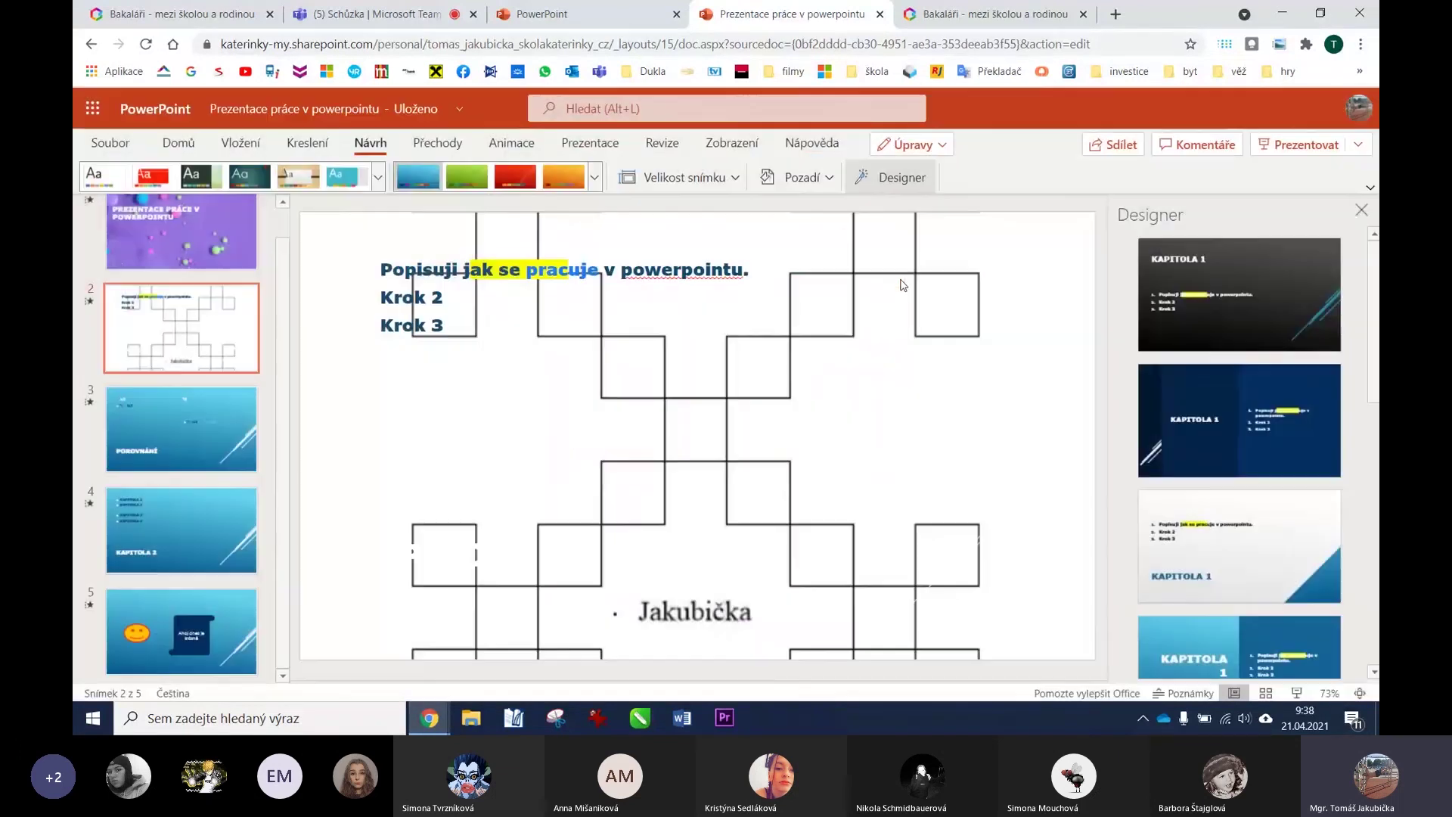
pyautogui.click(832, 180)
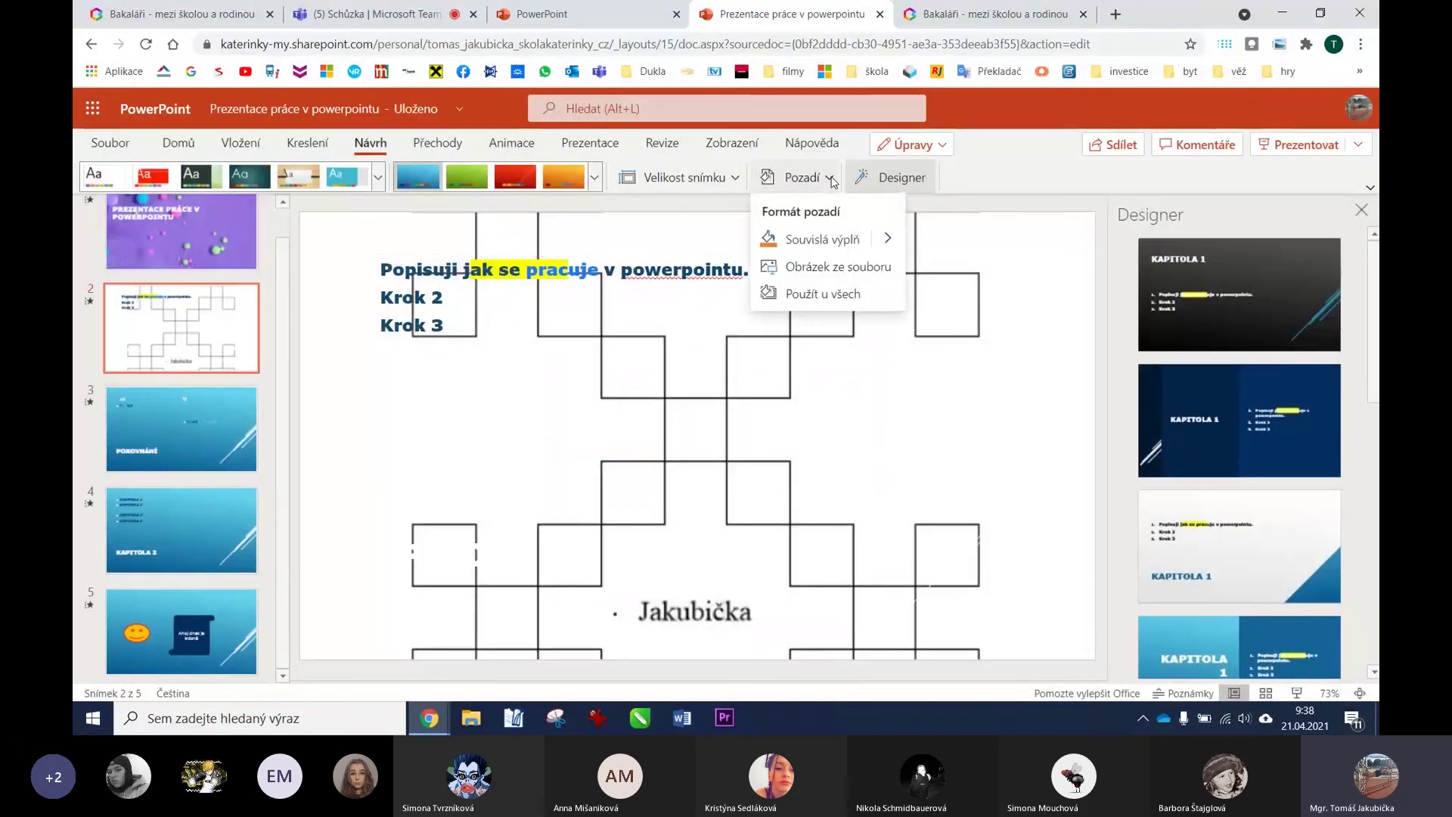
pyautogui.click(1016, 346)
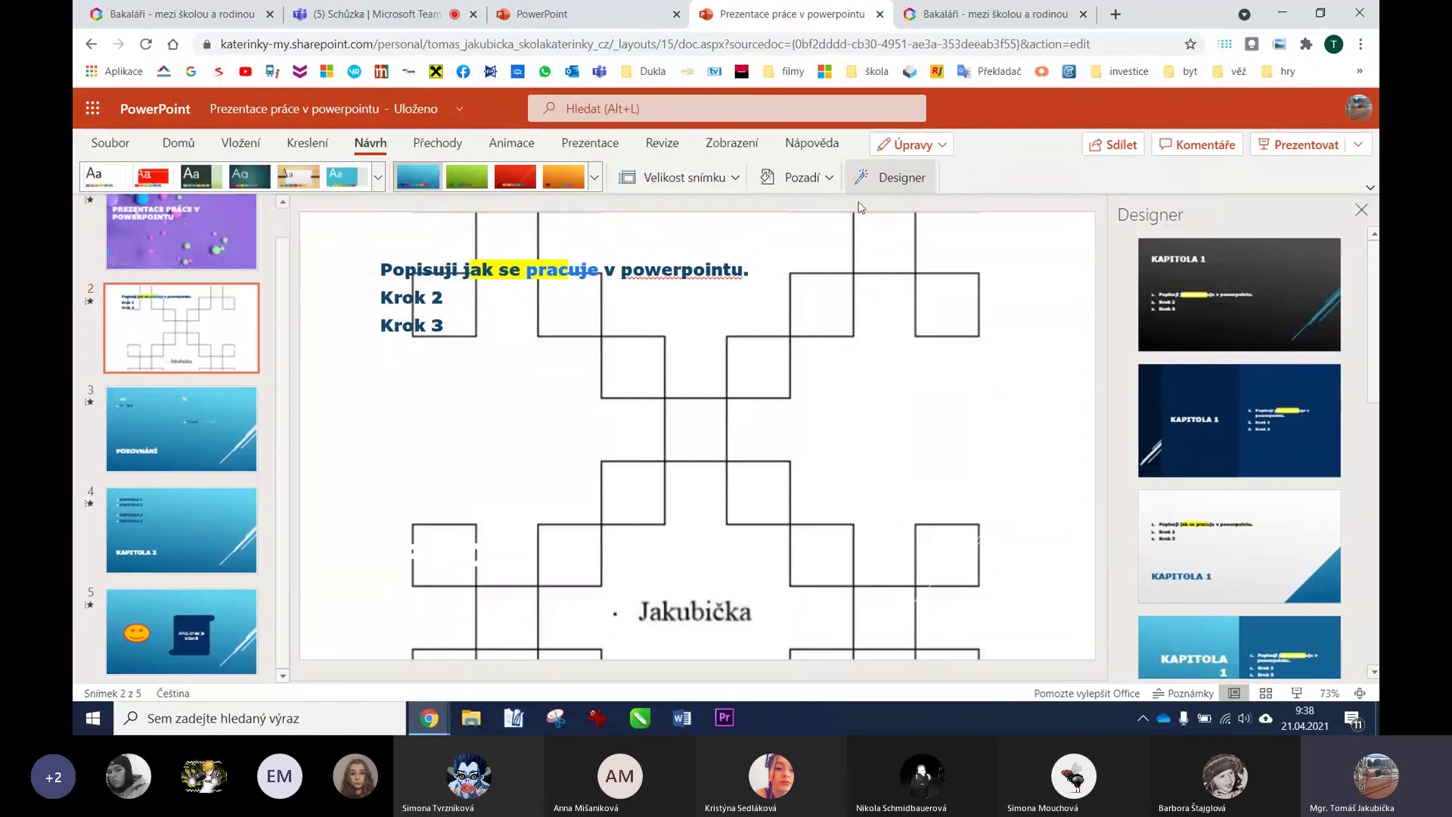
# Apply slide 2's background to all slides and give slide 2 the dark KAPITOLA 1 Designer layout.
pyautogui.click(830, 180)
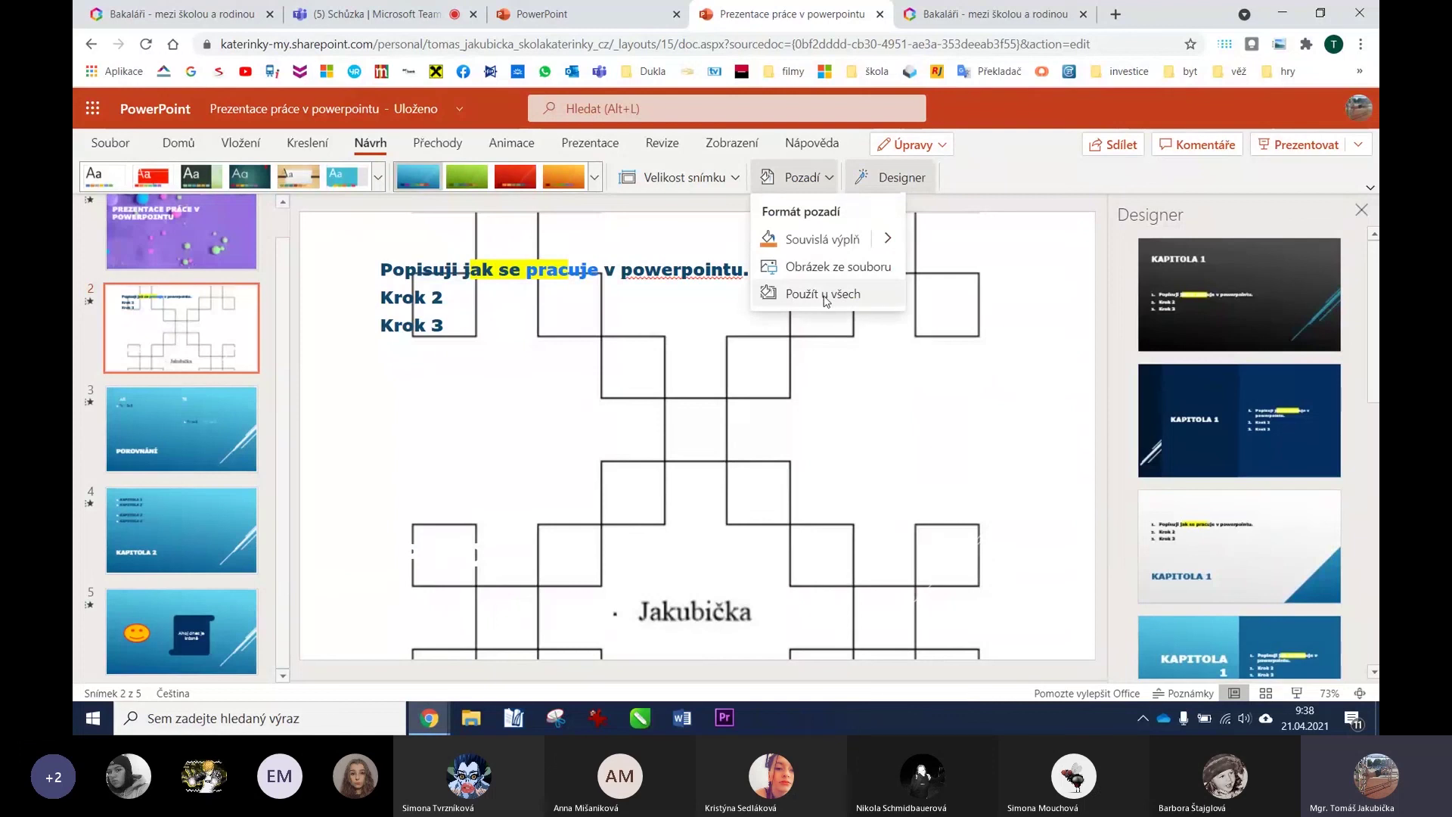
pyautogui.click(826, 301)
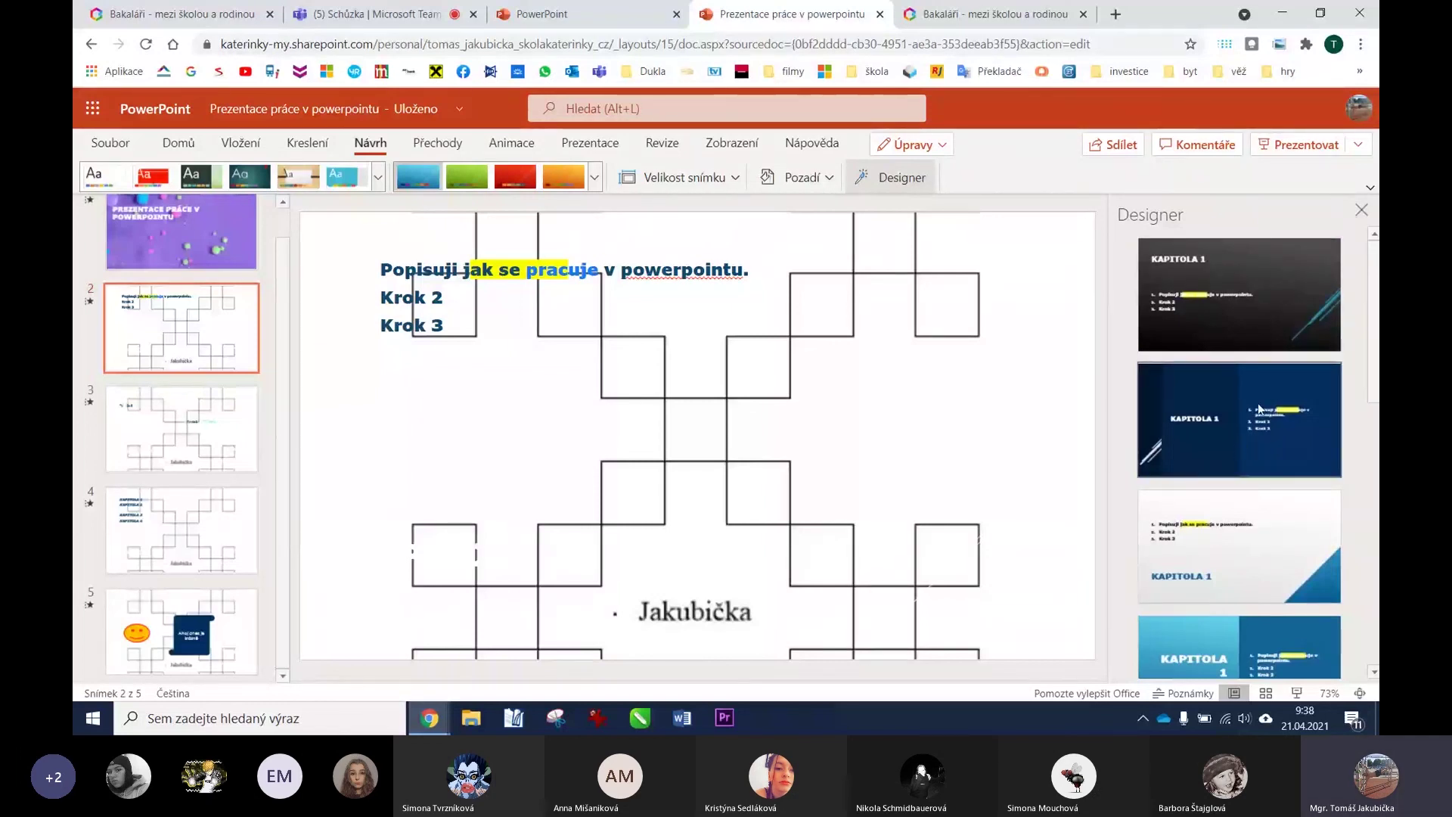
pyautogui.click(1286, 301)
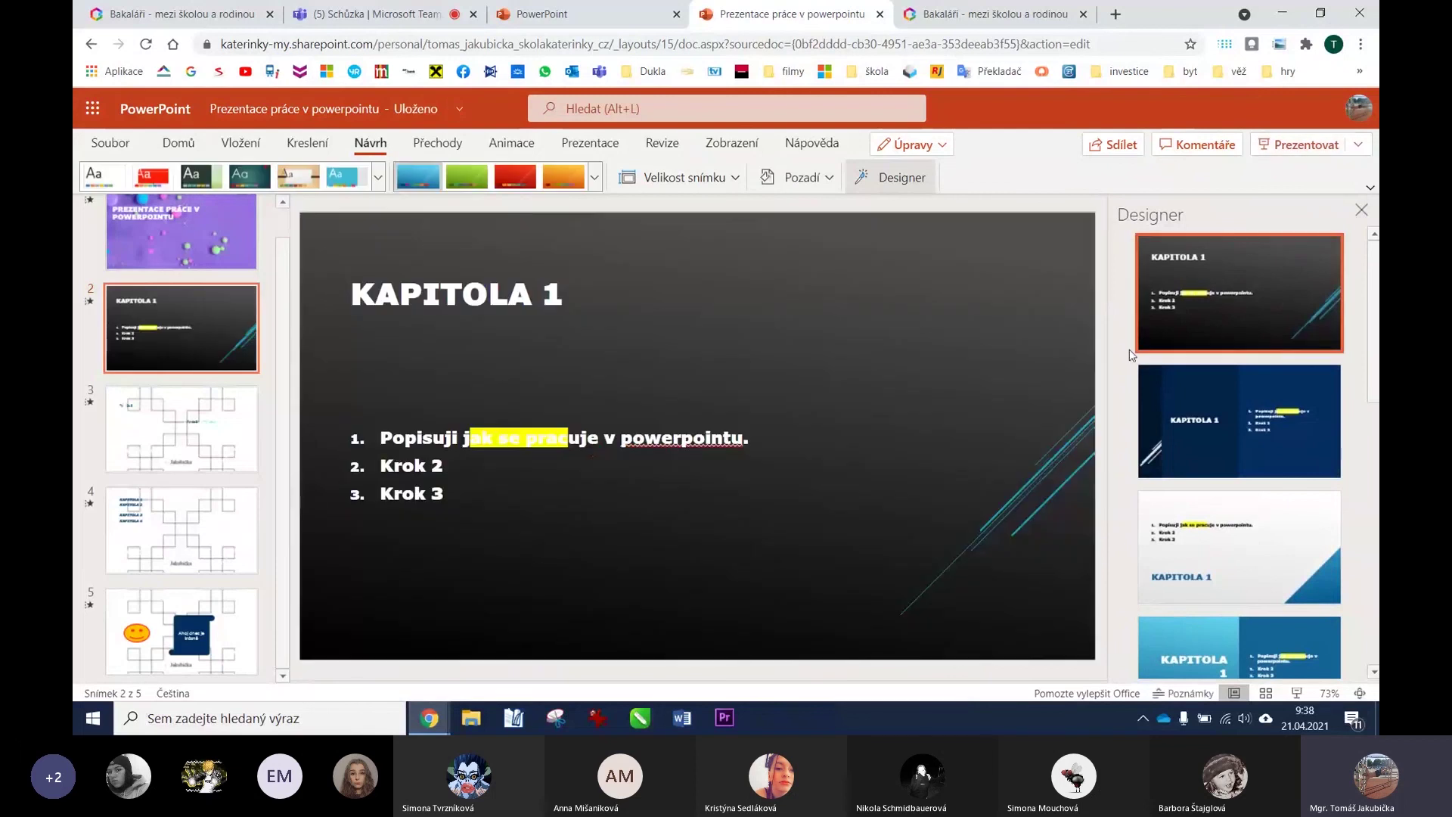
pyautogui.scroll(-1, 711, 386)
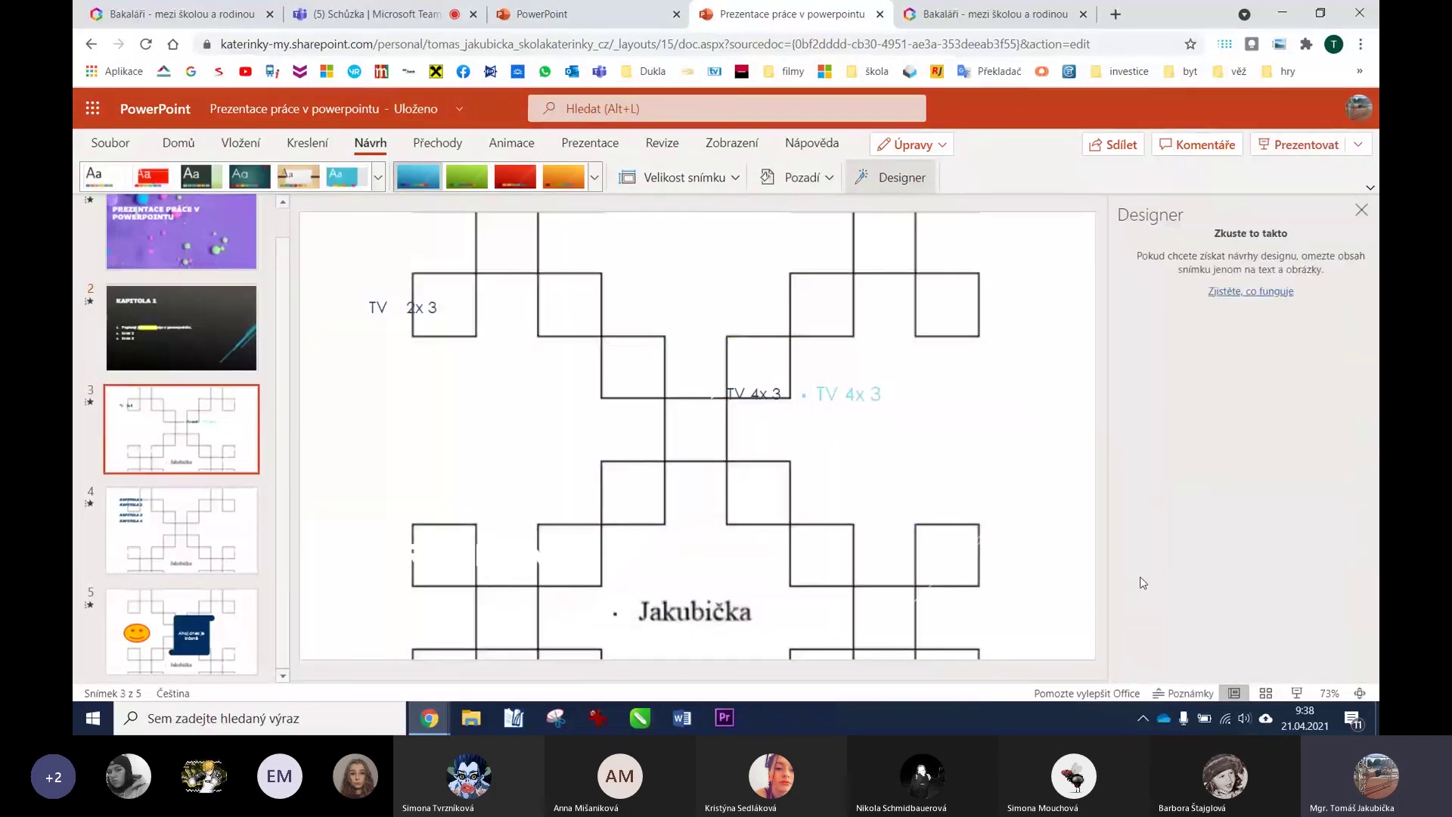
pyautogui.click(1260, 294)
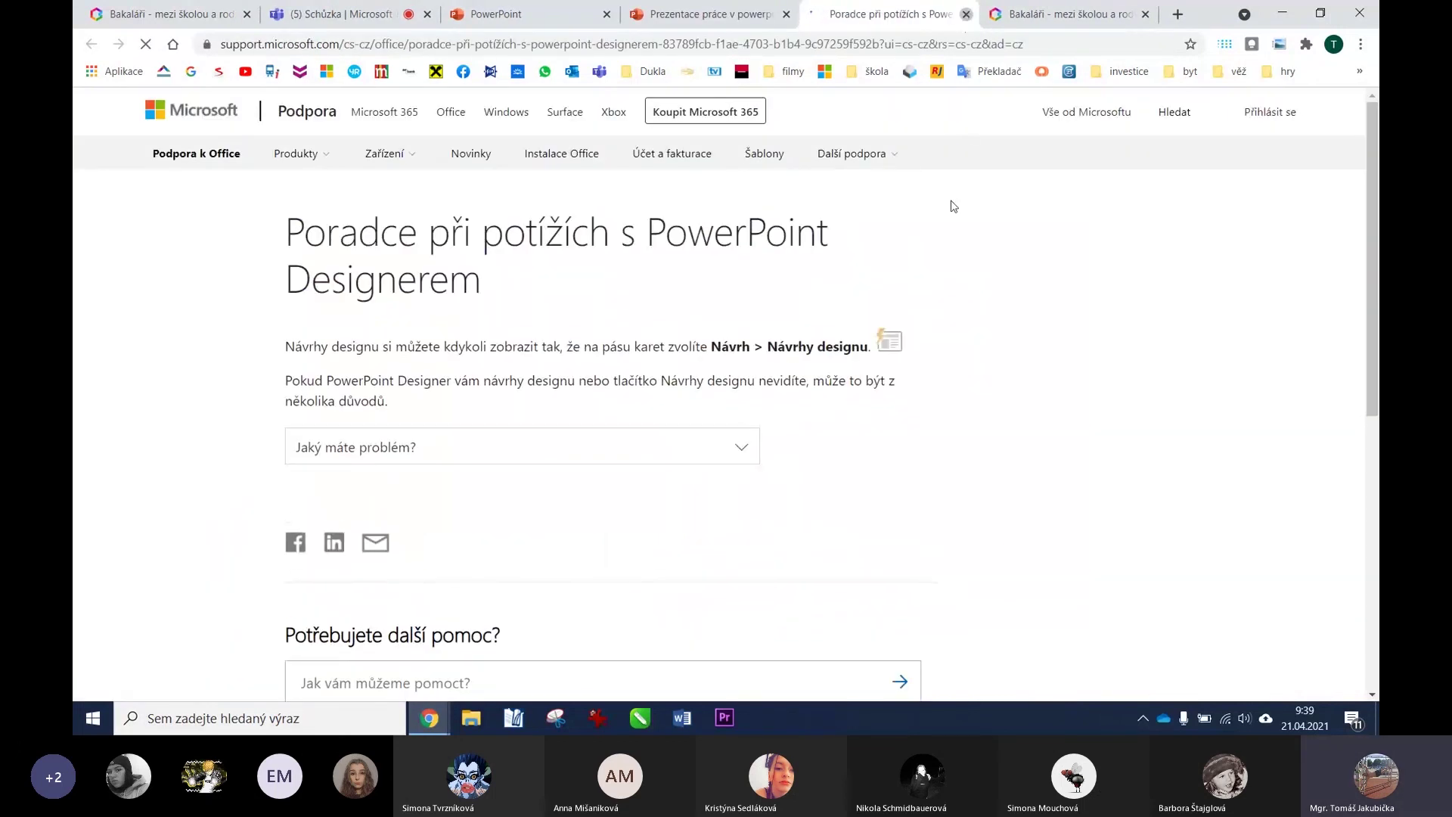
pyautogui.hotkey('ctrl', 'w')
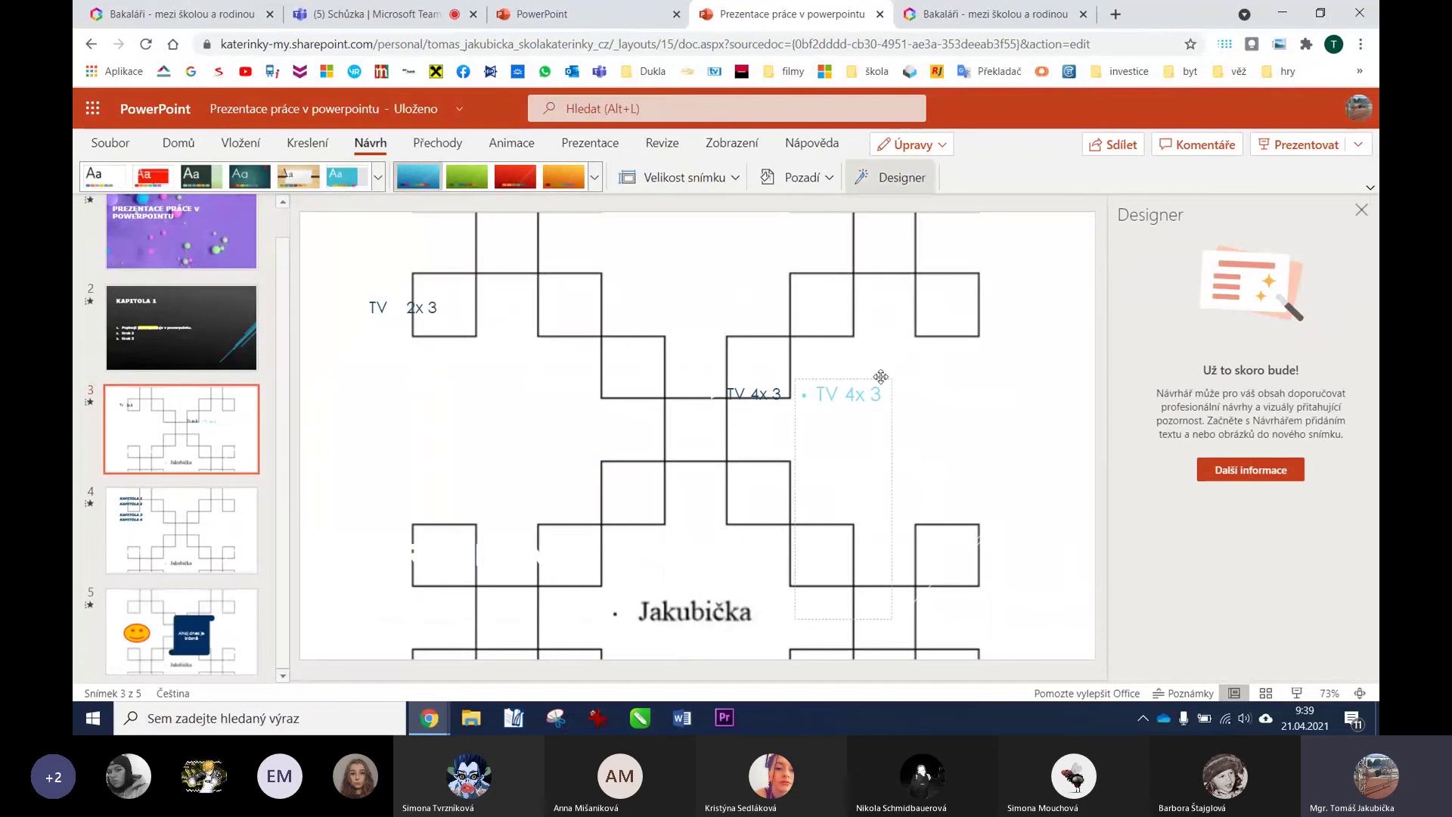
pyautogui.click(183, 325)
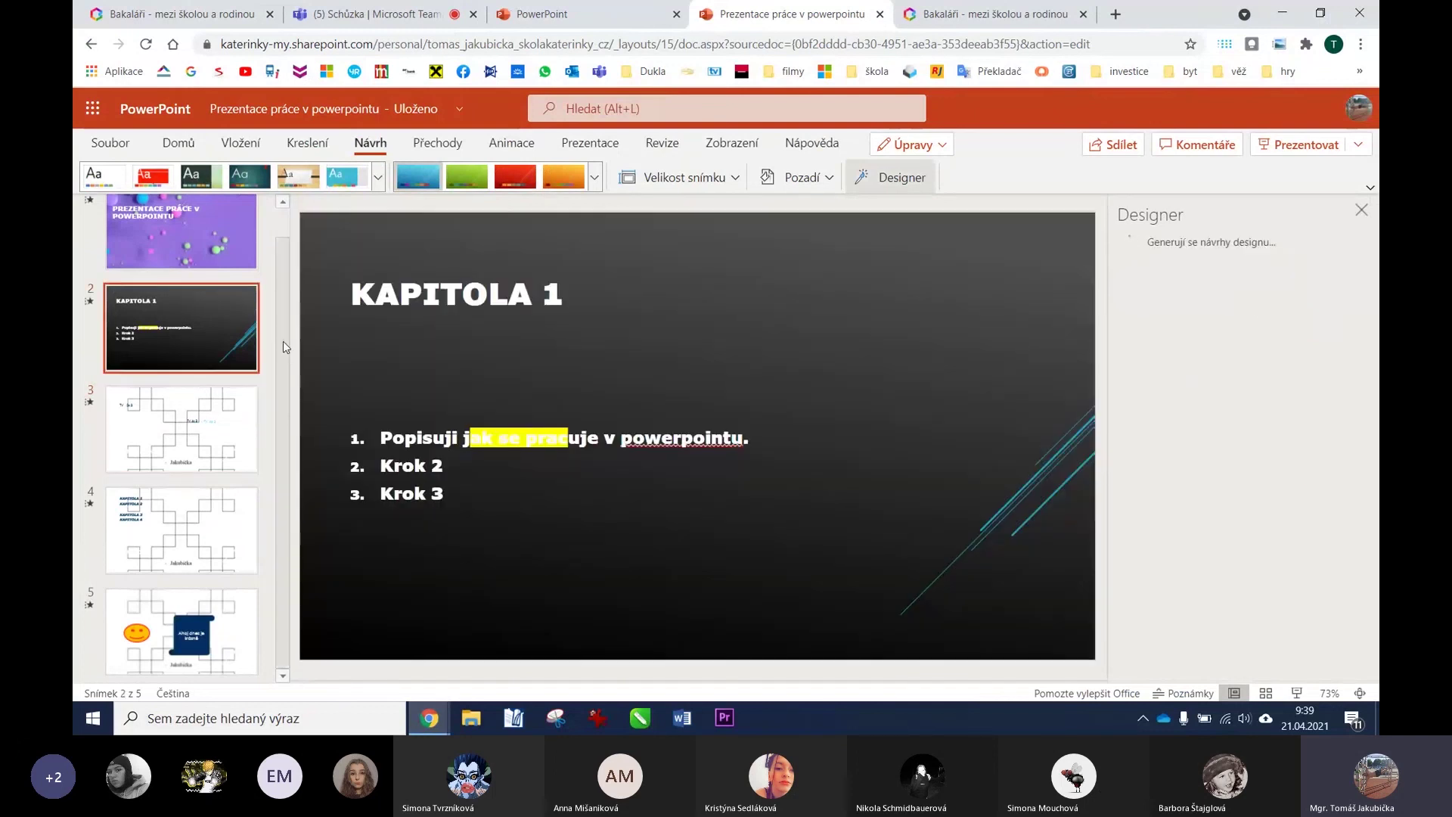
pyautogui.scroll(-1, 1206, 517)
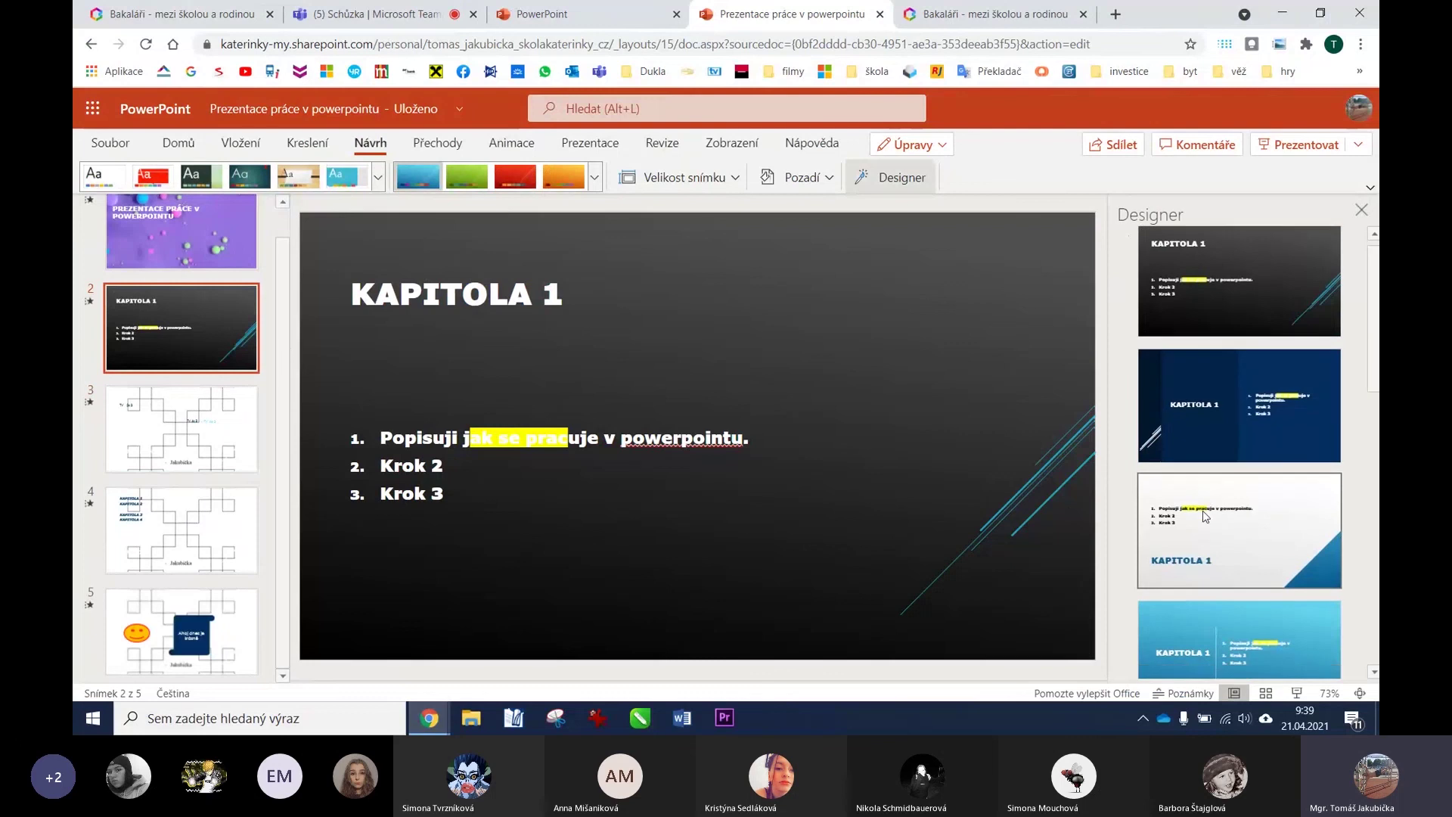
pyautogui.scroll(-5, 1205, 517)
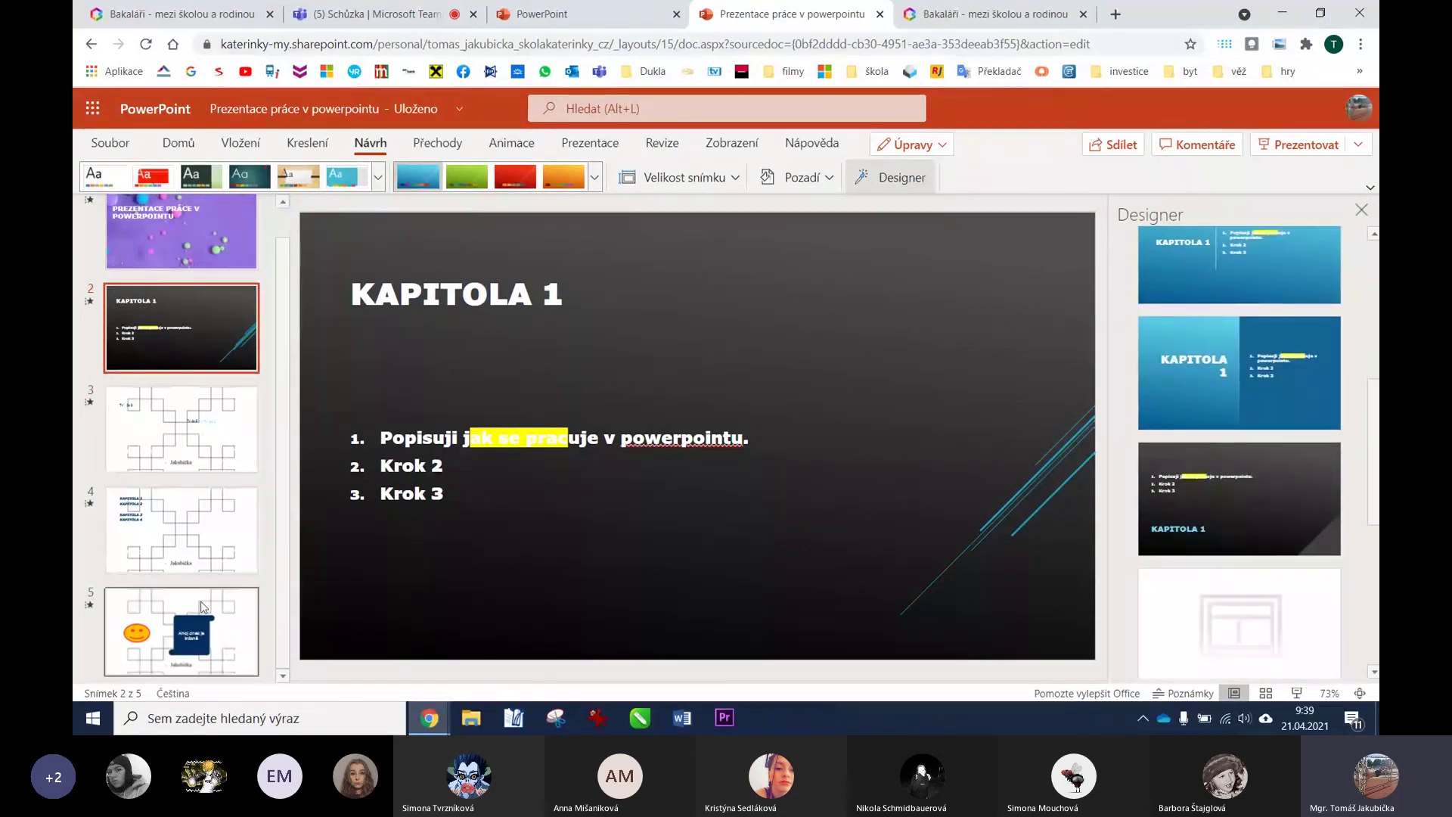
pyautogui.click(201, 626)
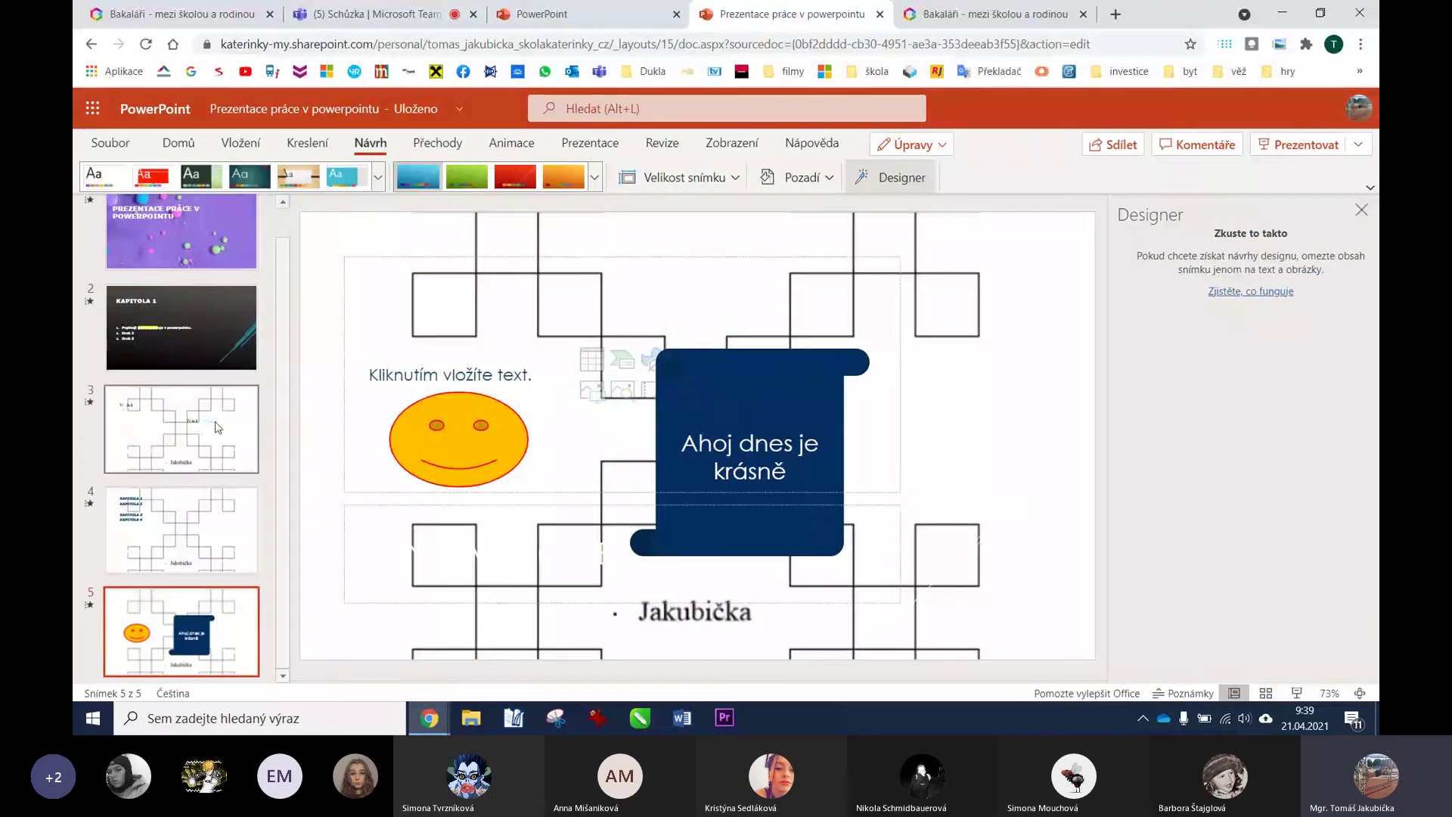
pyautogui.click(227, 242)
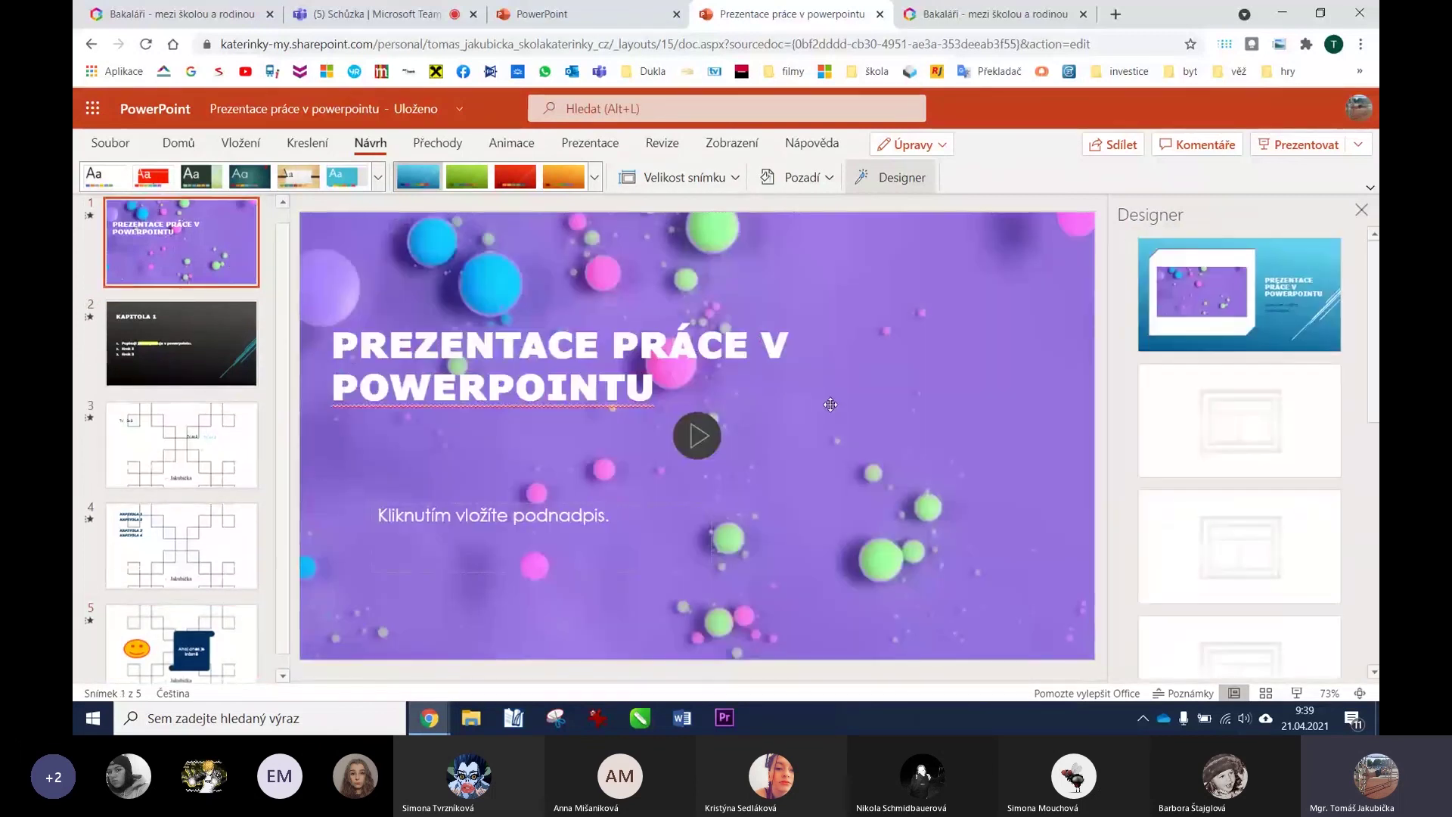
pyautogui.scroll(-5, 1285, 406)
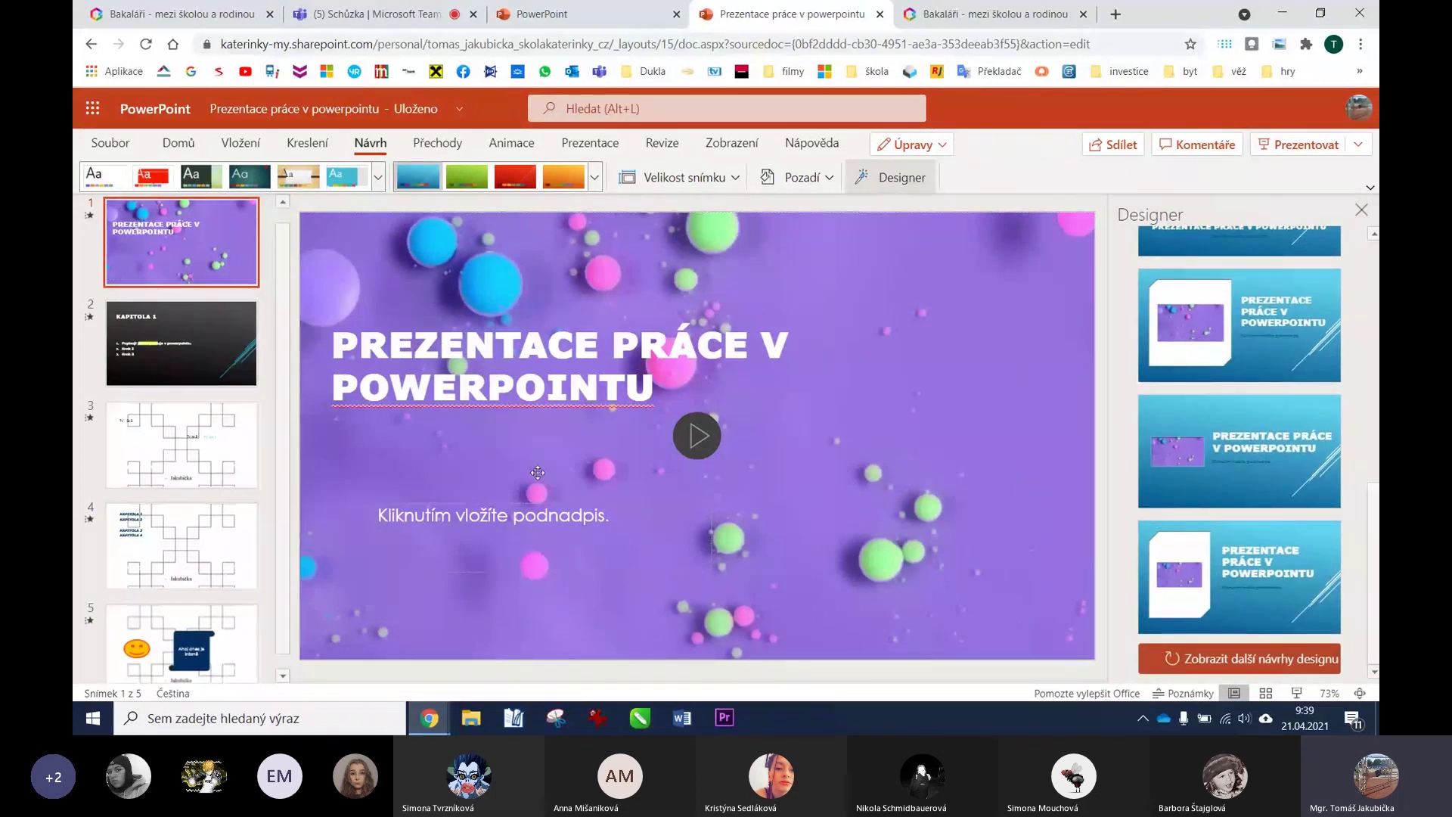
pyautogui.click(221, 451)
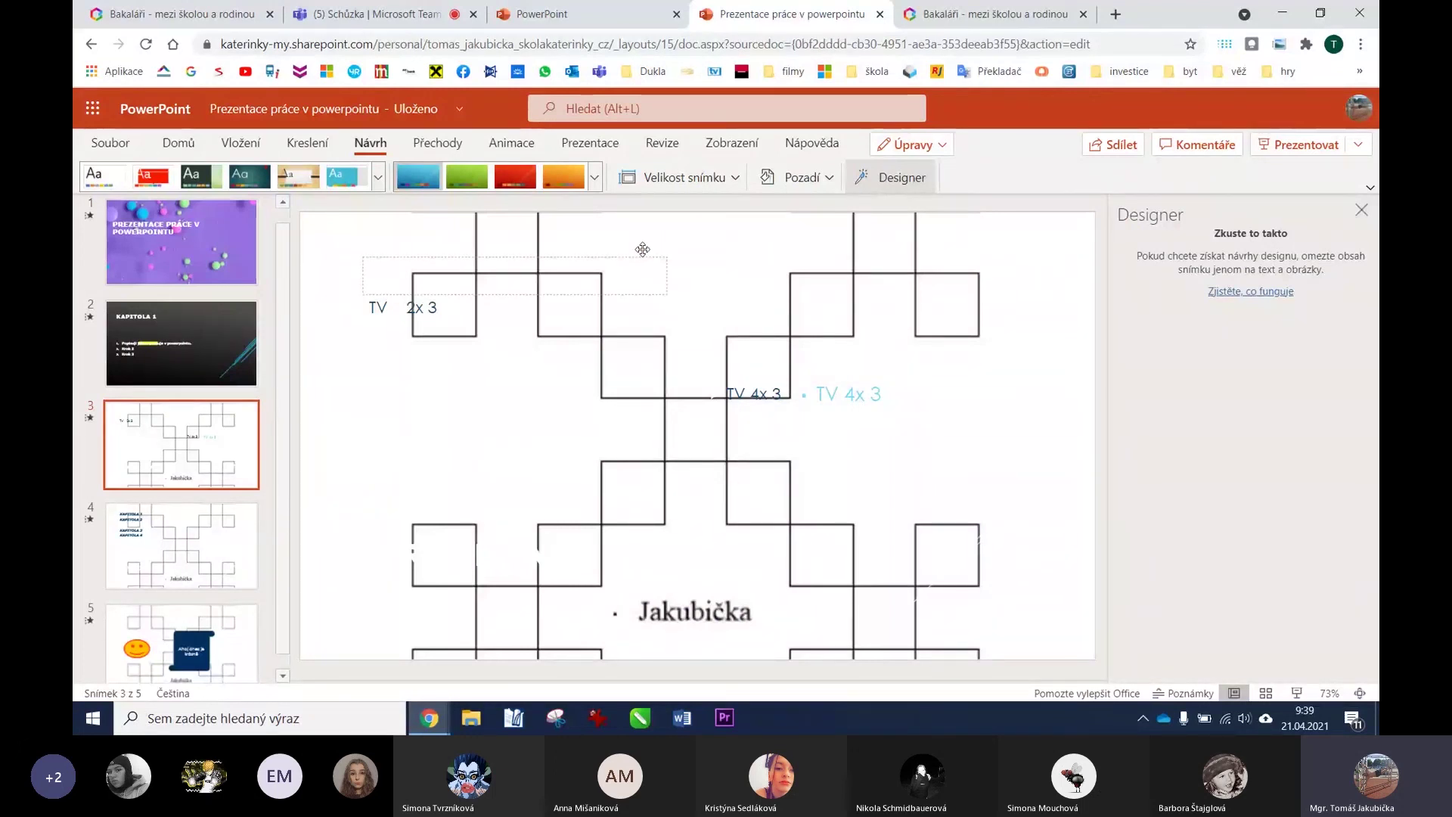
pyautogui.click(1298, 692)
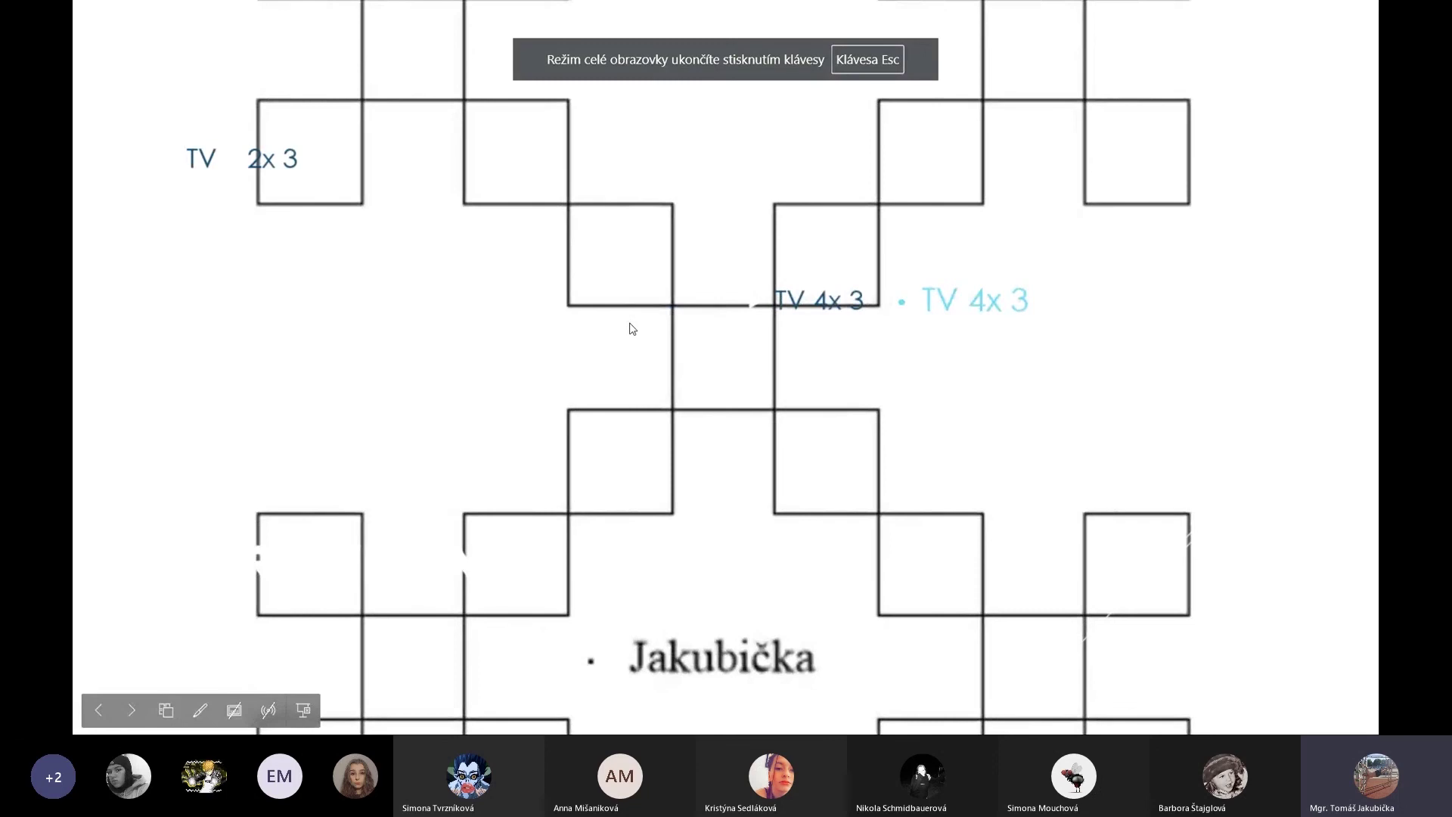
pyautogui.press('Escape')
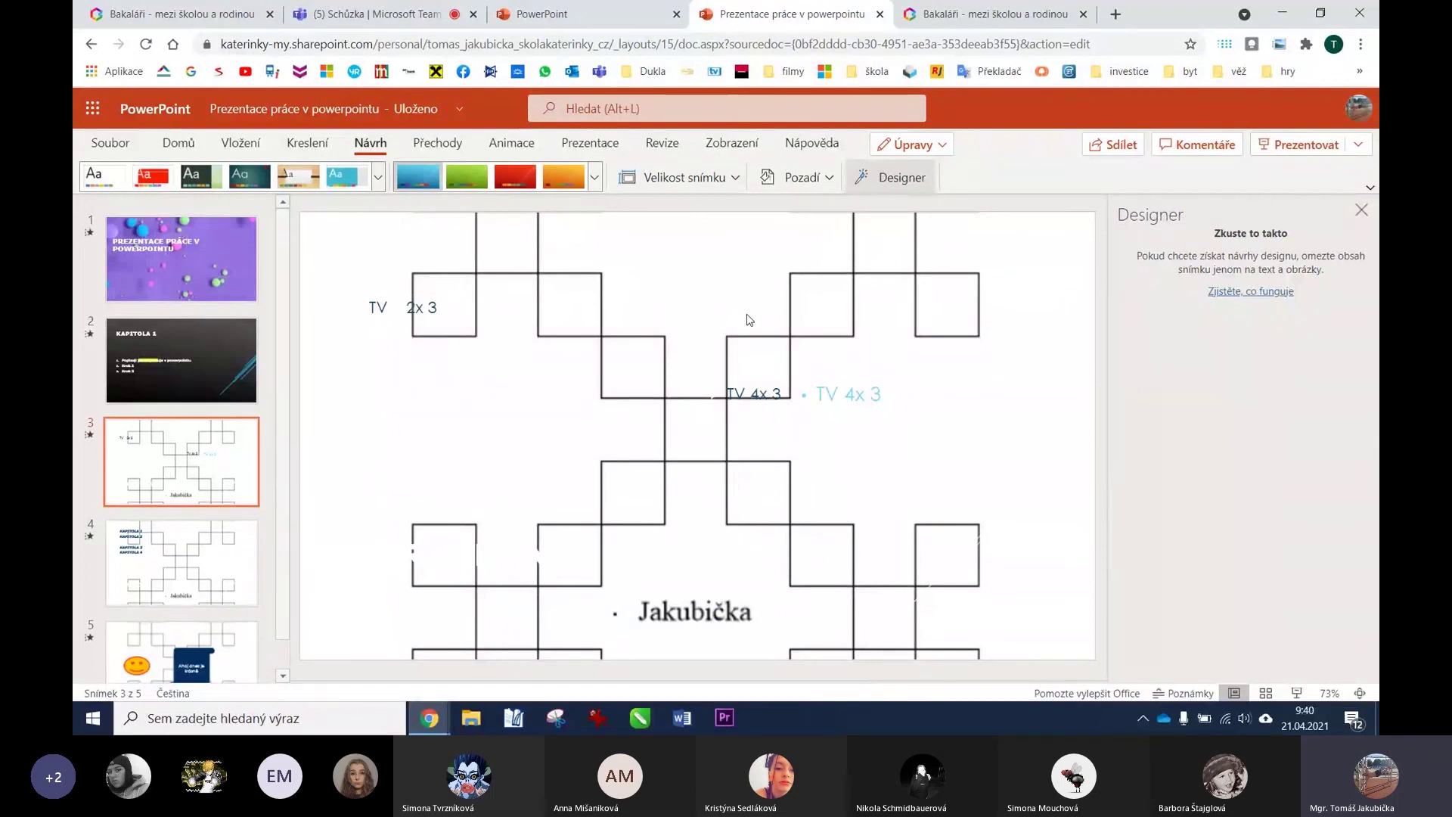
pyautogui.moveTo(1281, 646)
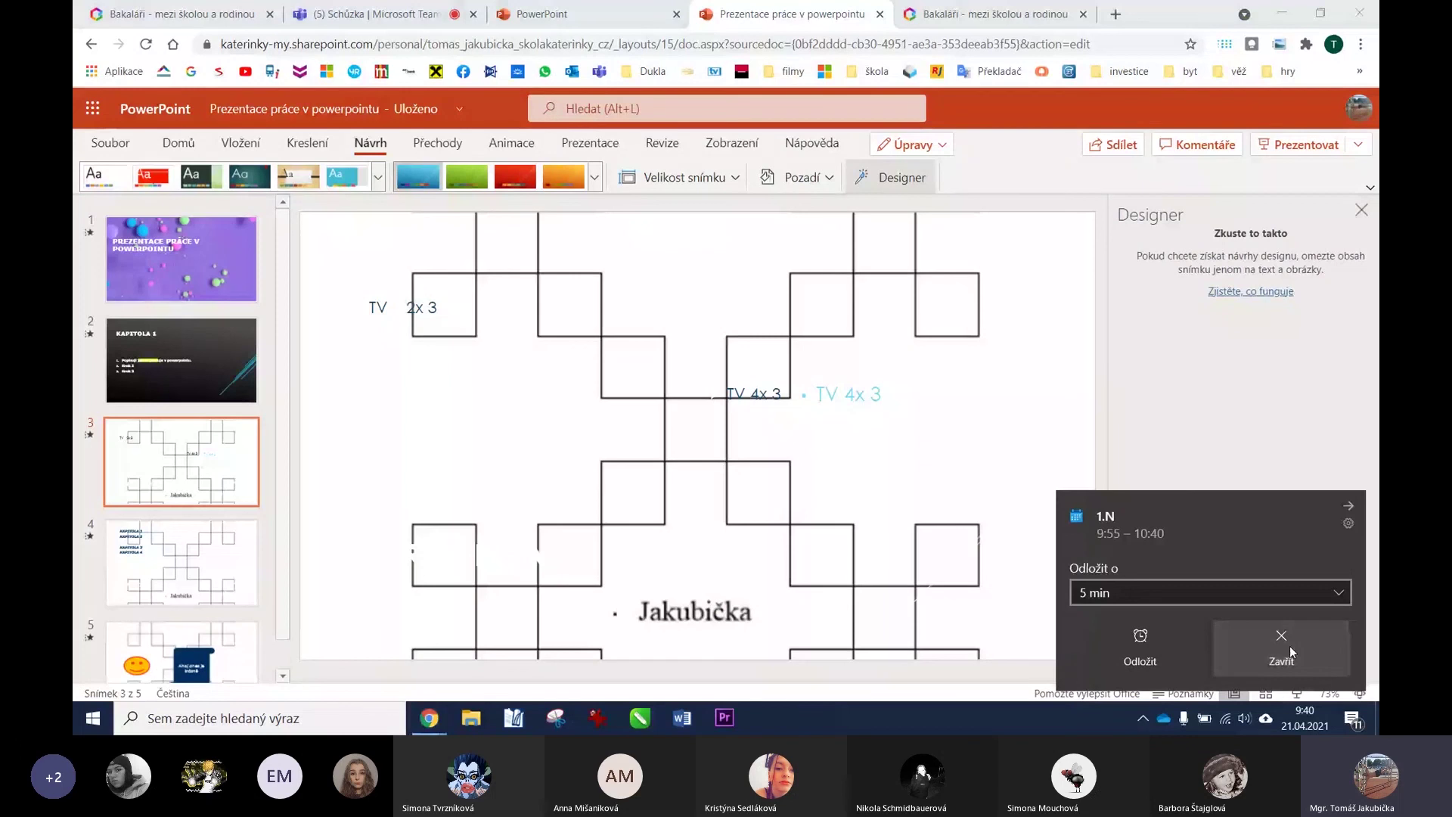
# Make the slides standard 4:3 with content scaled to fit, then start the full-screen slideshow.
pyautogui.click(1290, 646)
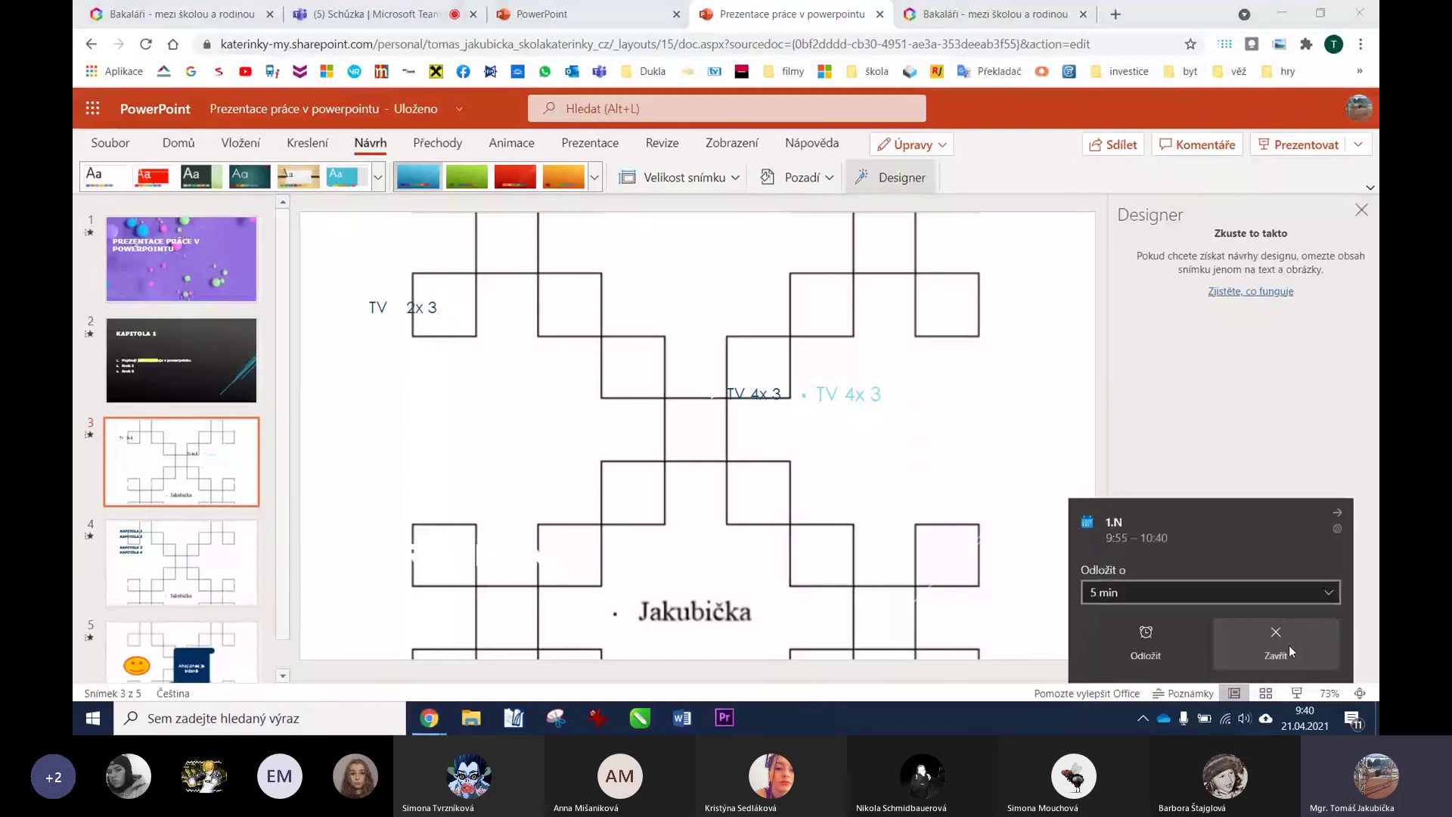
pyautogui.click(677, 177)
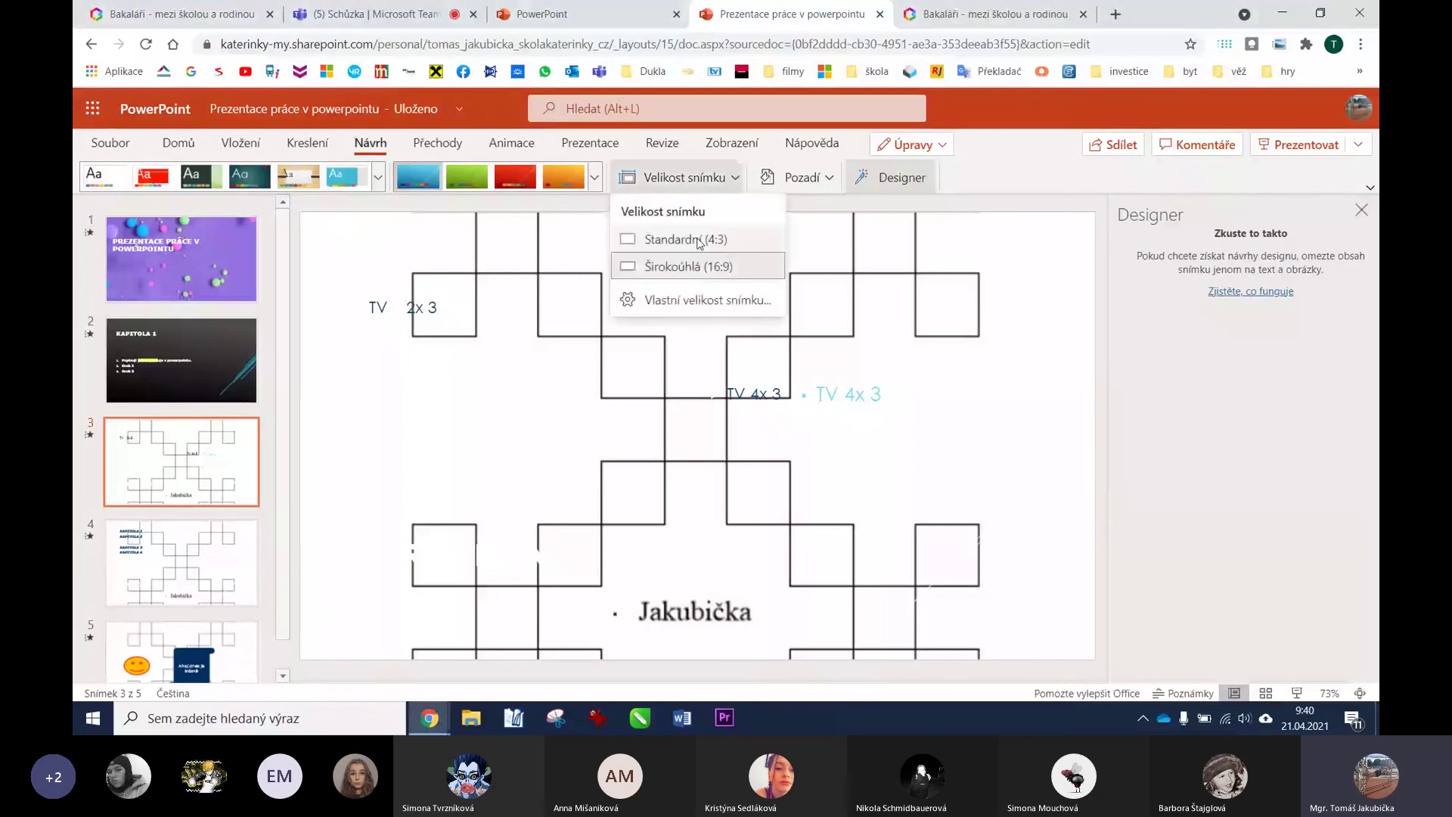
pyautogui.click(684, 239)
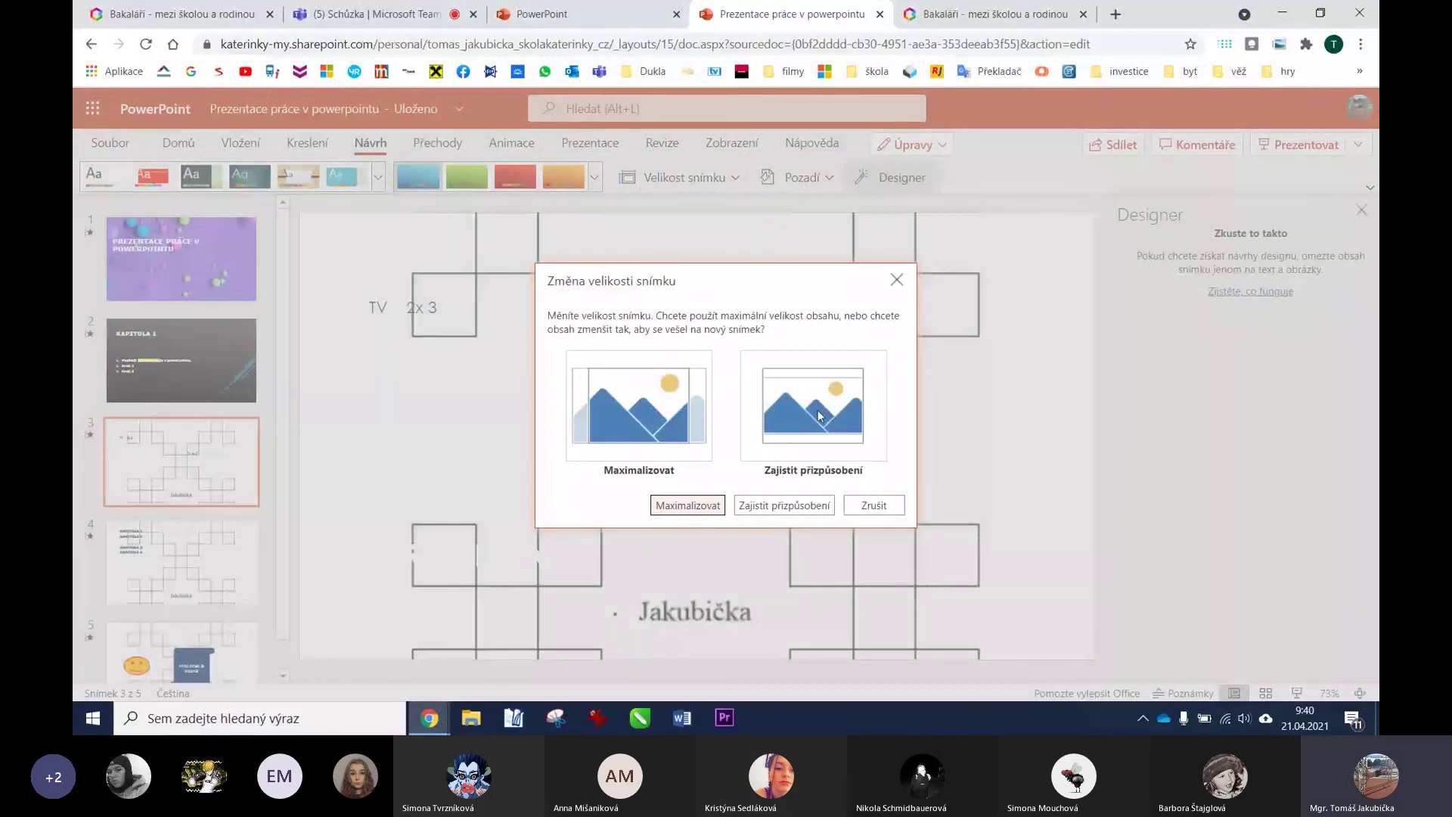
pyautogui.click(817, 410)
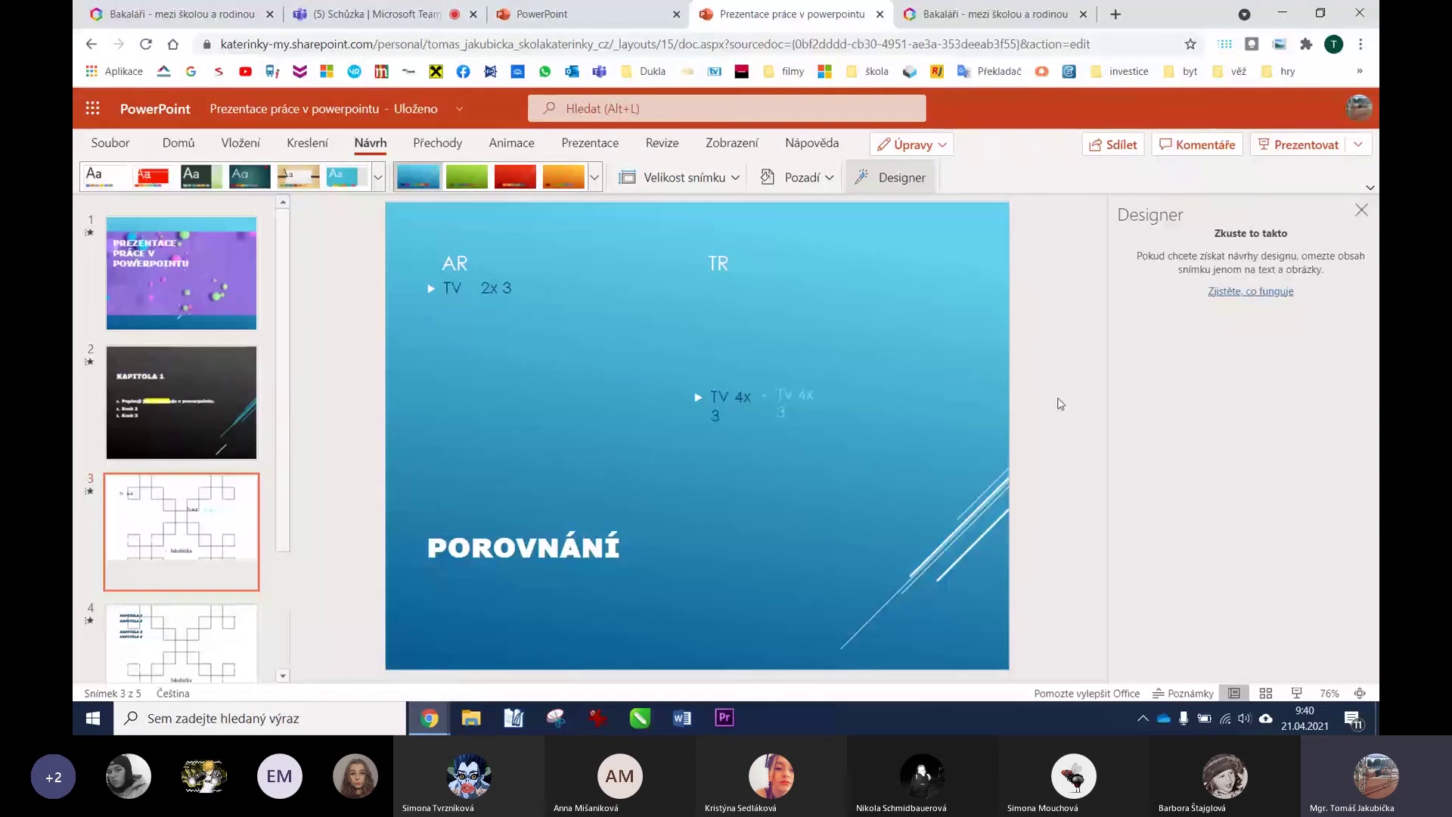
pyautogui.click(1295, 693)
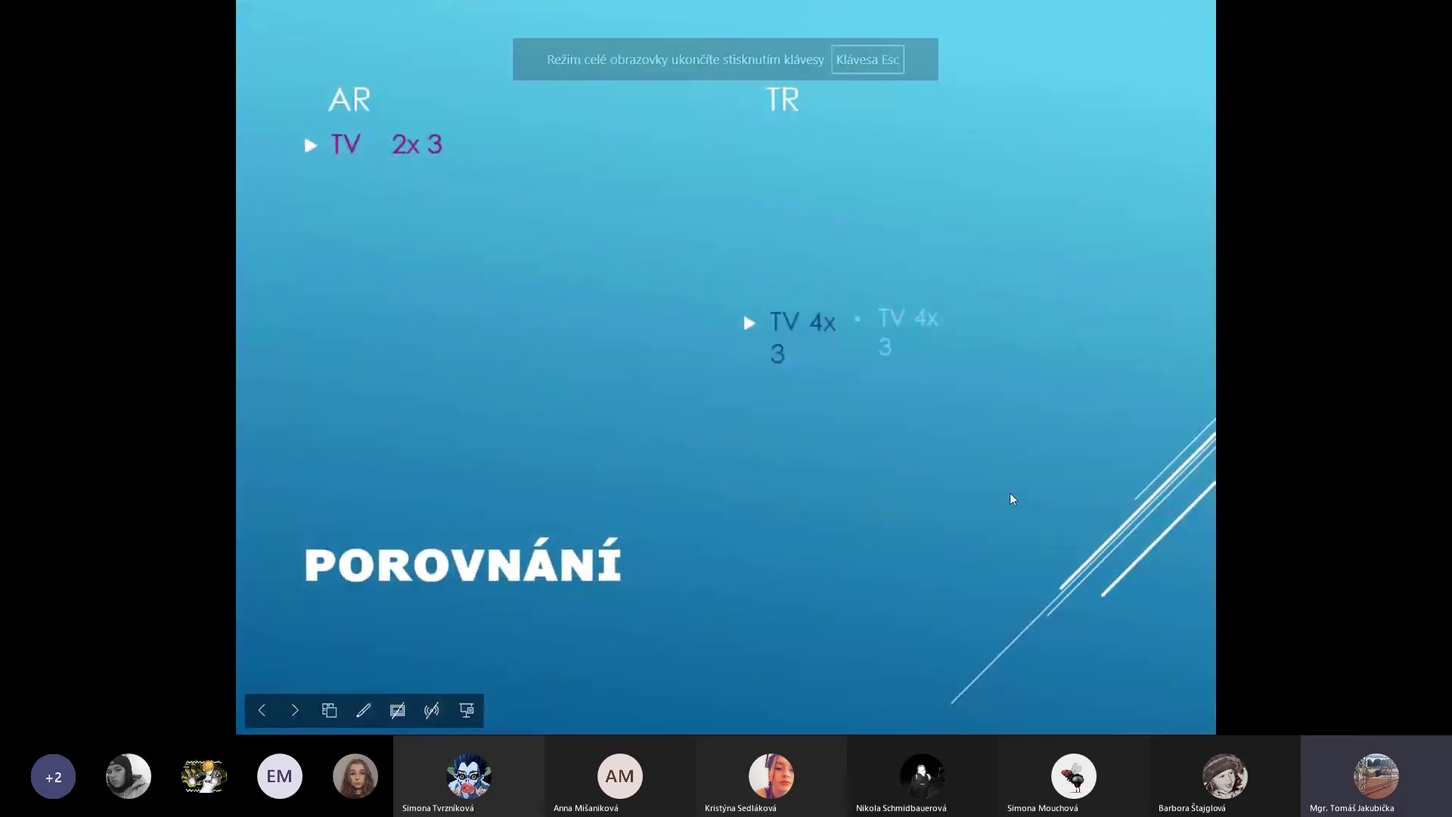
# Exit the slideshow and choose the widescreen 16:9 slide size.
pyautogui.press('Escape')
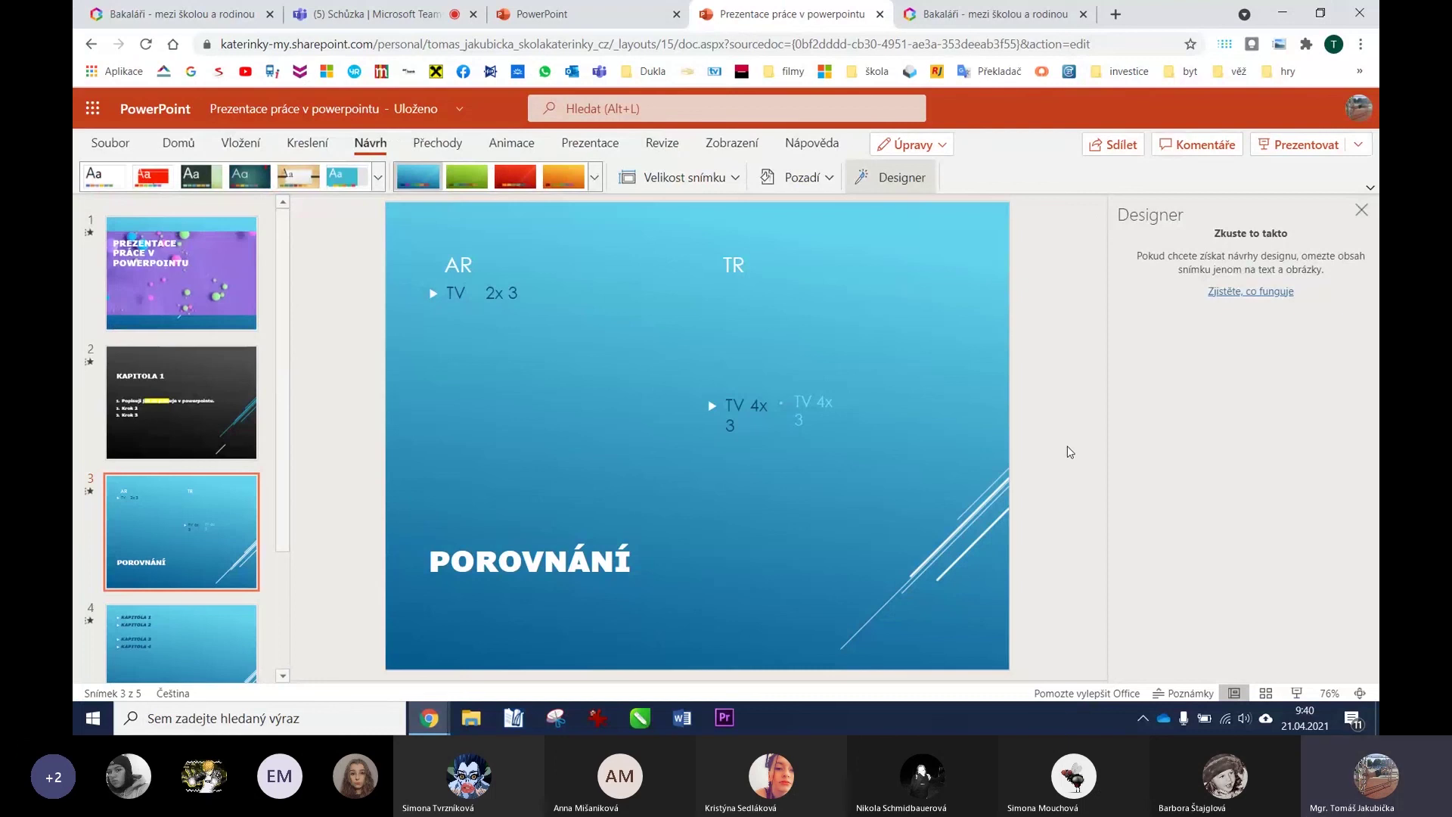
pyautogui.click(732, 177)
pyautogui.click(690, 266)
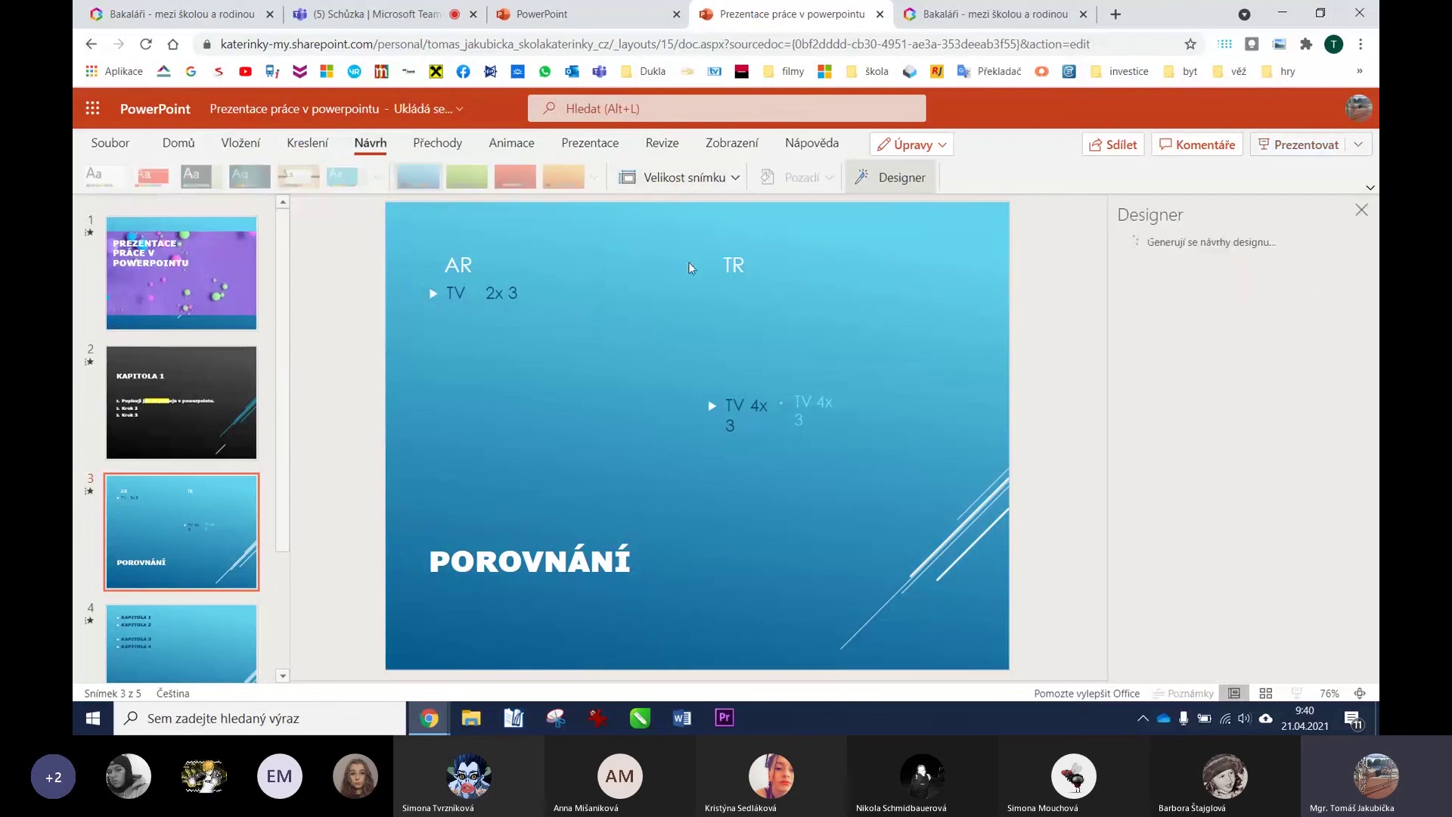